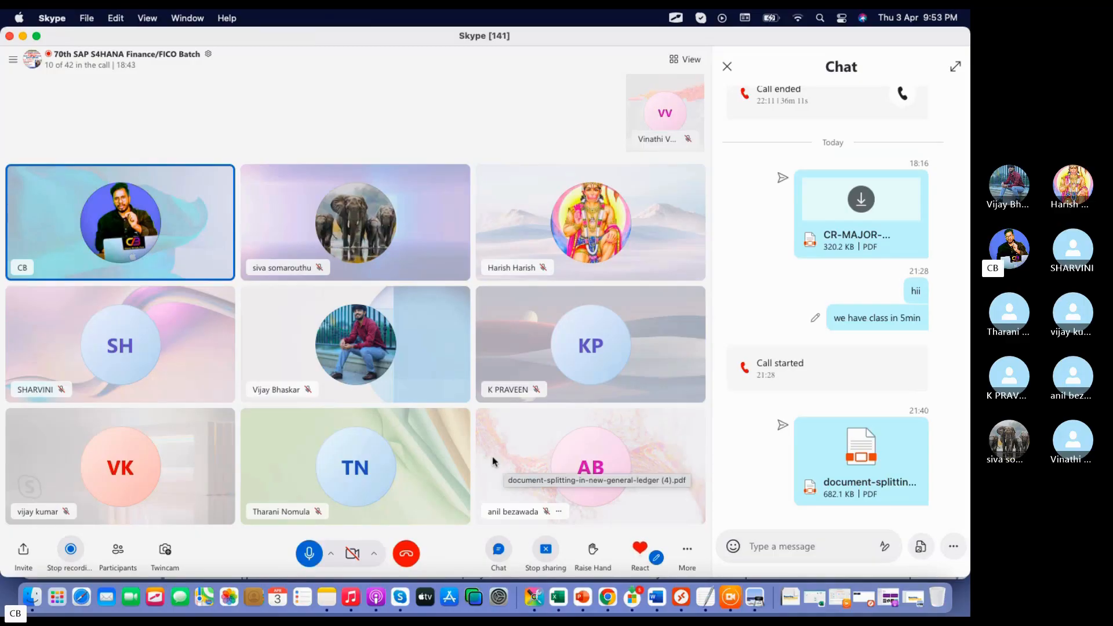
Open the shared document-splitting PDF from the Skype chat and scroll to the Example 2 payment slides on page 32
left_click(840, 466)
scroll(365, 389, "down", 4)
scroll(365, 389, "down", 5)
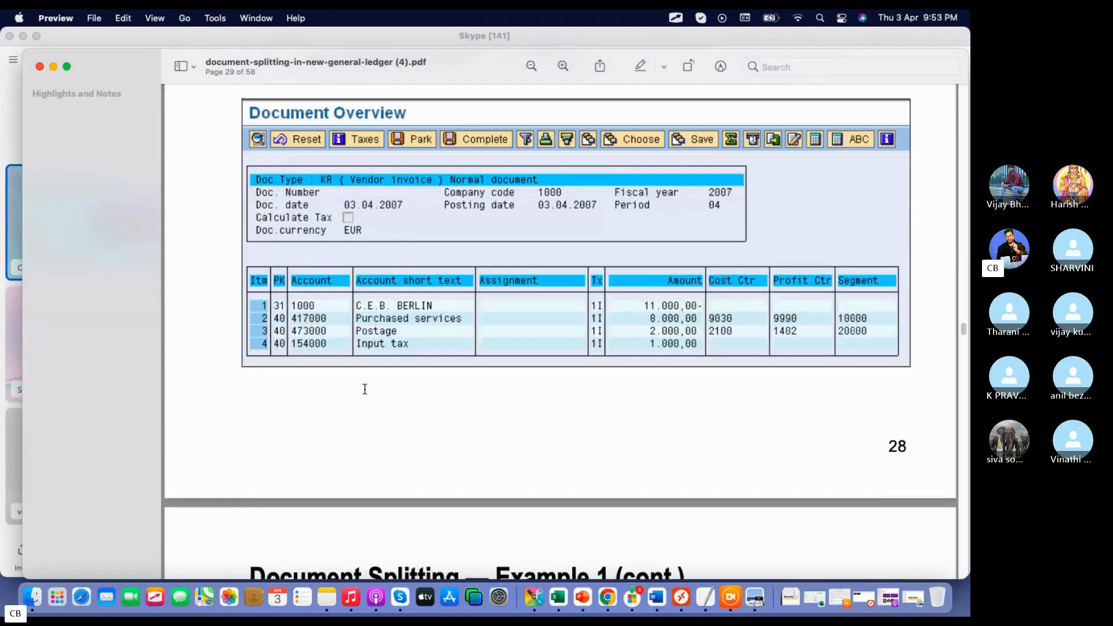
scroll(365, 389, "up", 12)
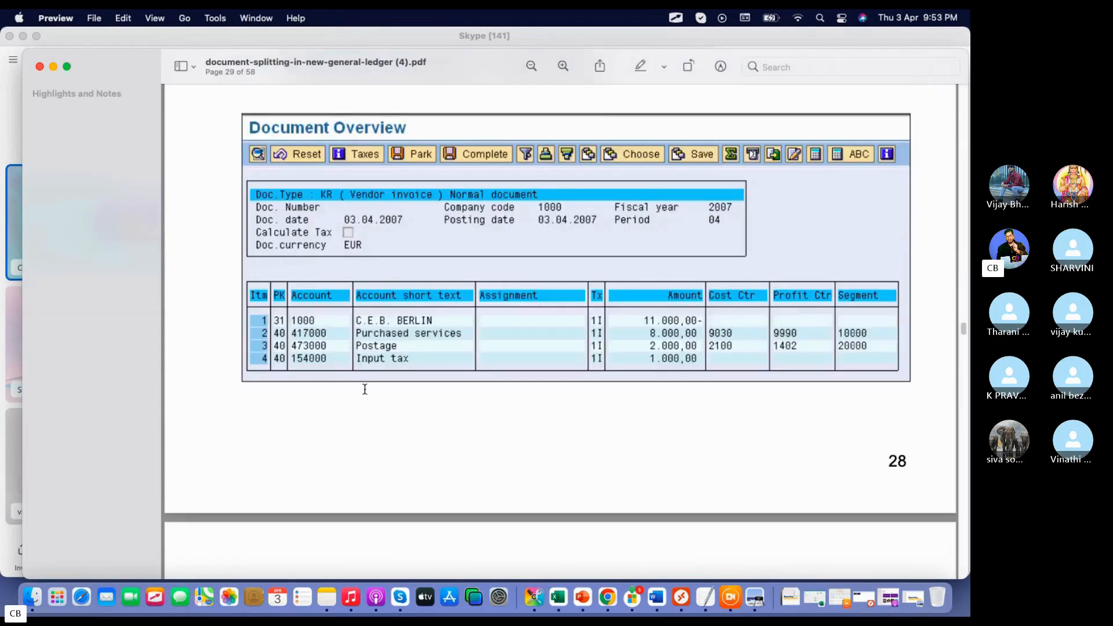
scroll(364, 390, "up", 3)
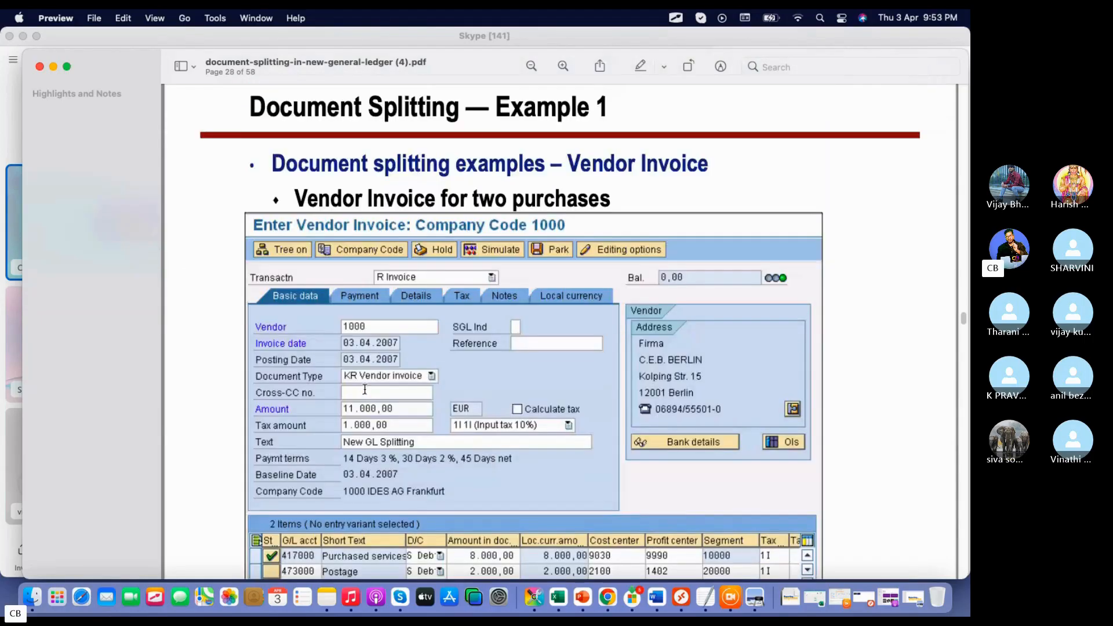
scroll(365, 389, "down", 15)
scroll(365, 390, "down", 15)
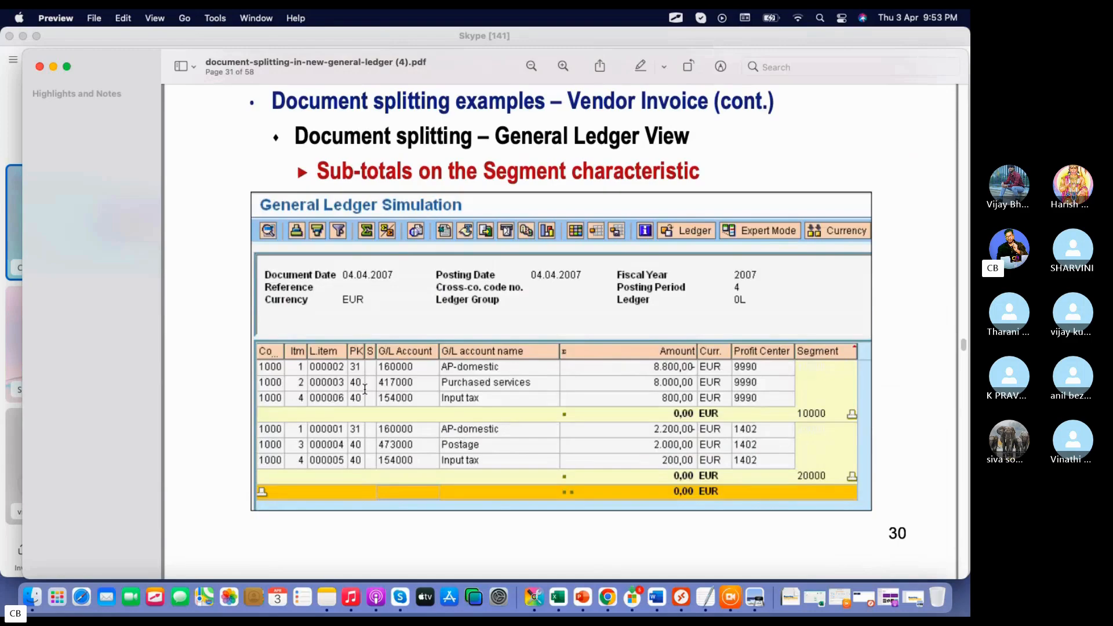
scroll(365, 390, "down", 15)
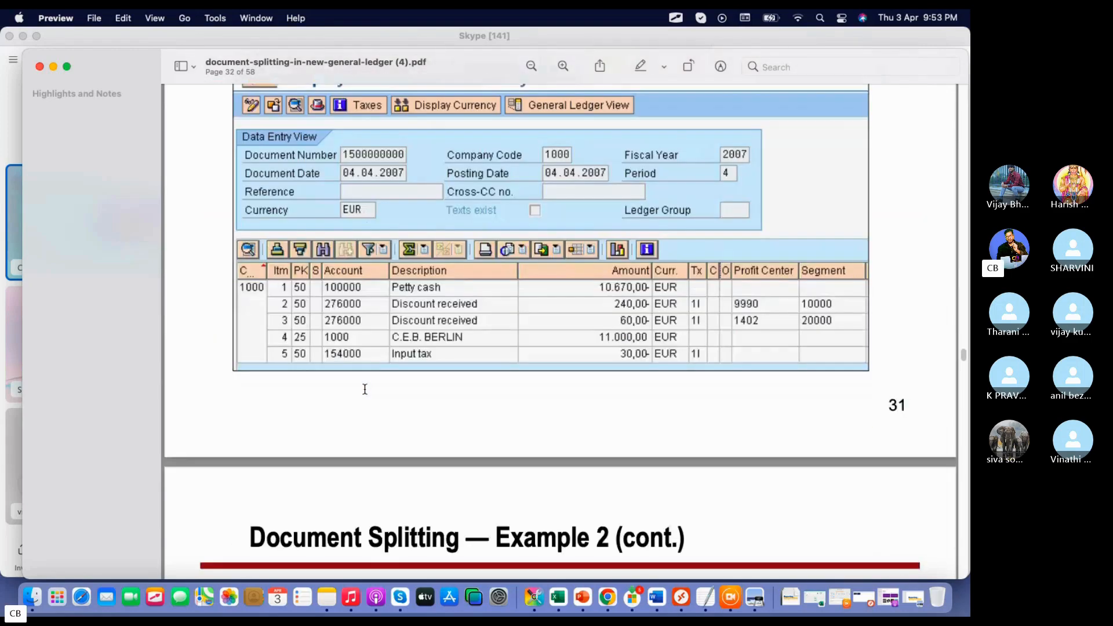
scroll(365, 389, "up", 2)
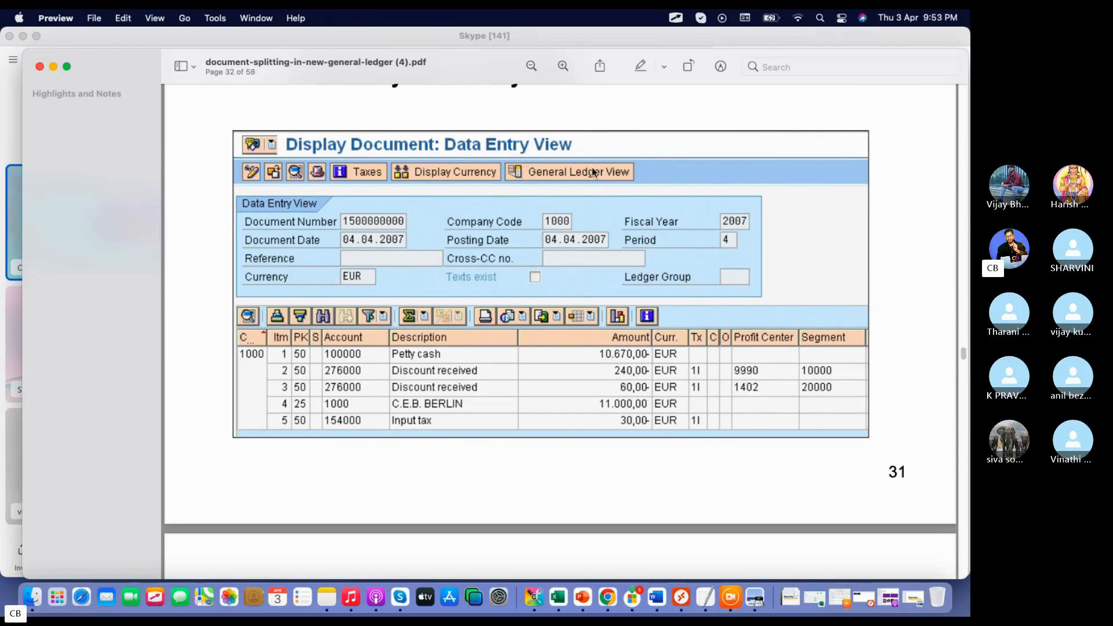
Review the Example 2 and 3 splitting slides on pages 33–36, then switch back to the Skype call
scroll(534, 386, "down", 5)
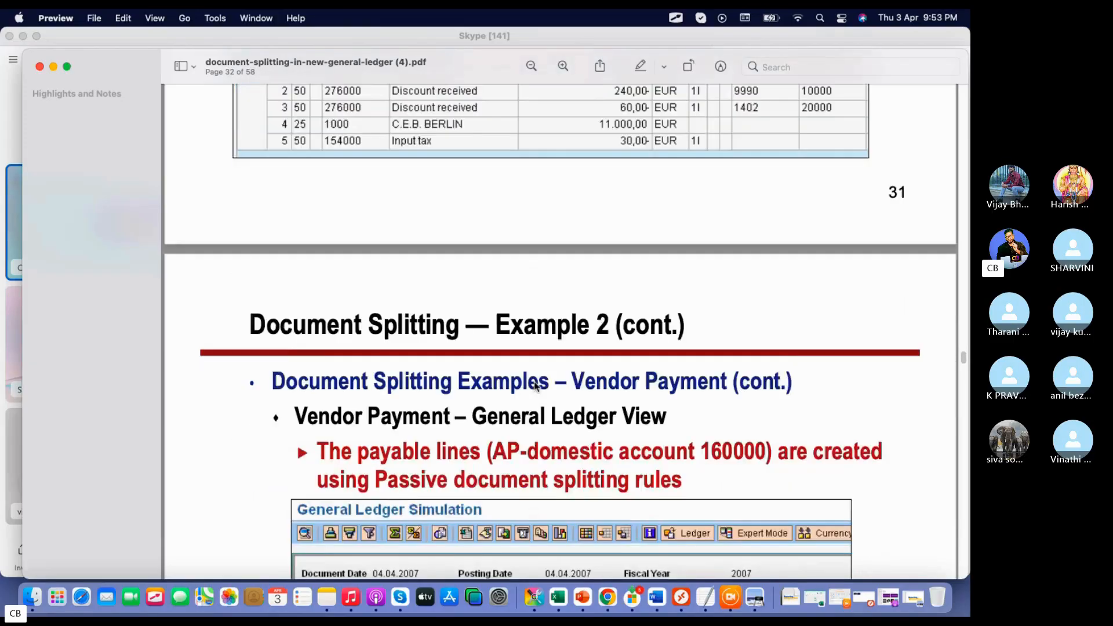
scroll(535, 385, "down", 7)
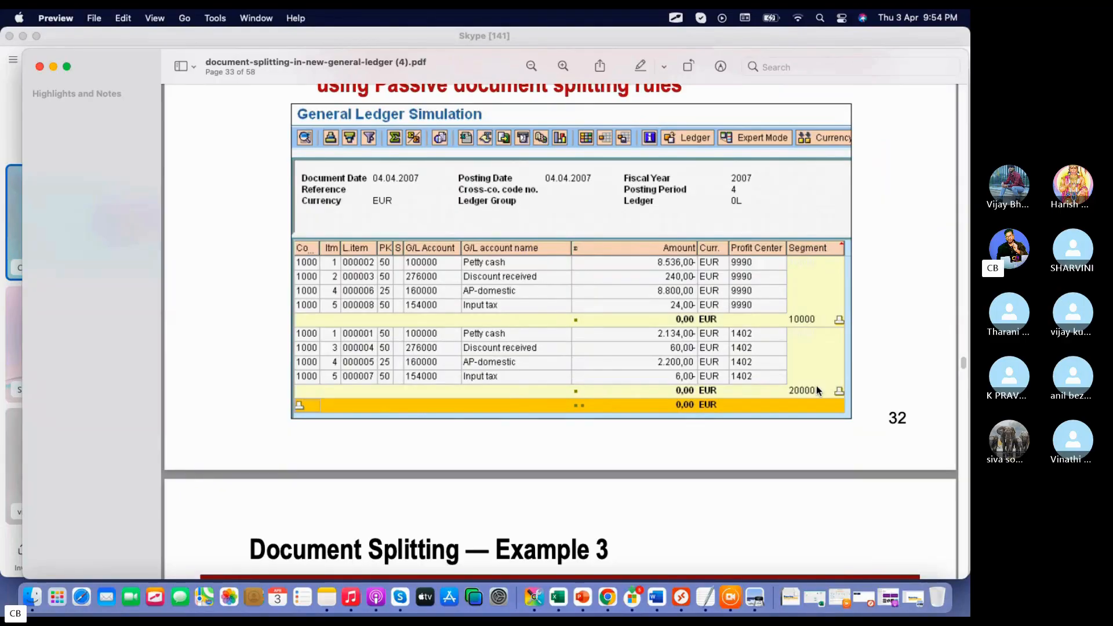
scroll(625, 467, "down", 6)
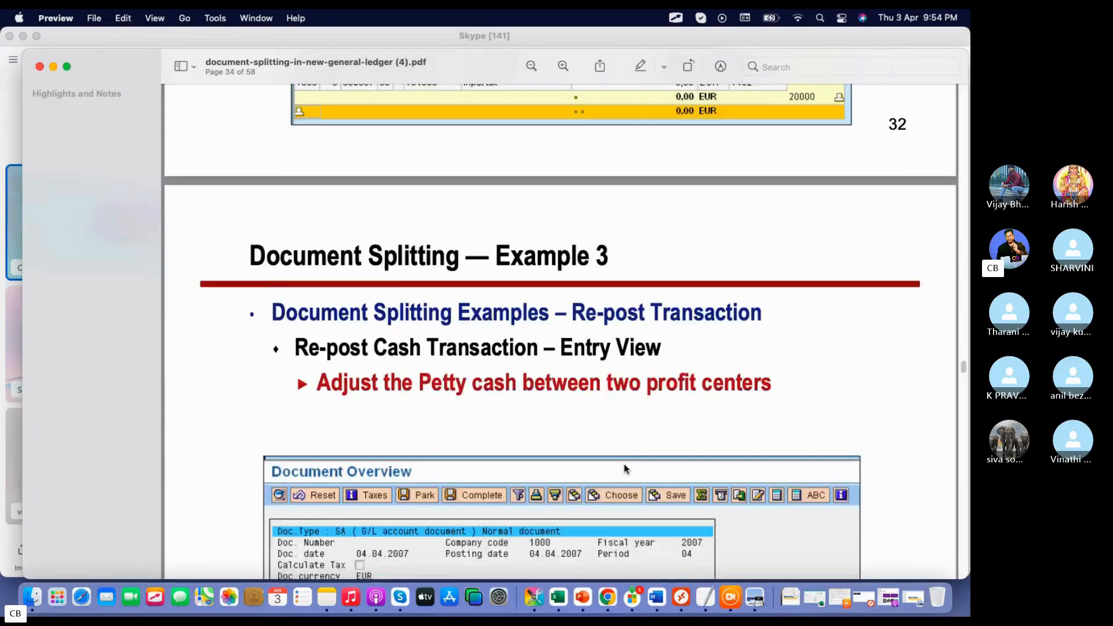
scroll(624, 467, "down", 7)
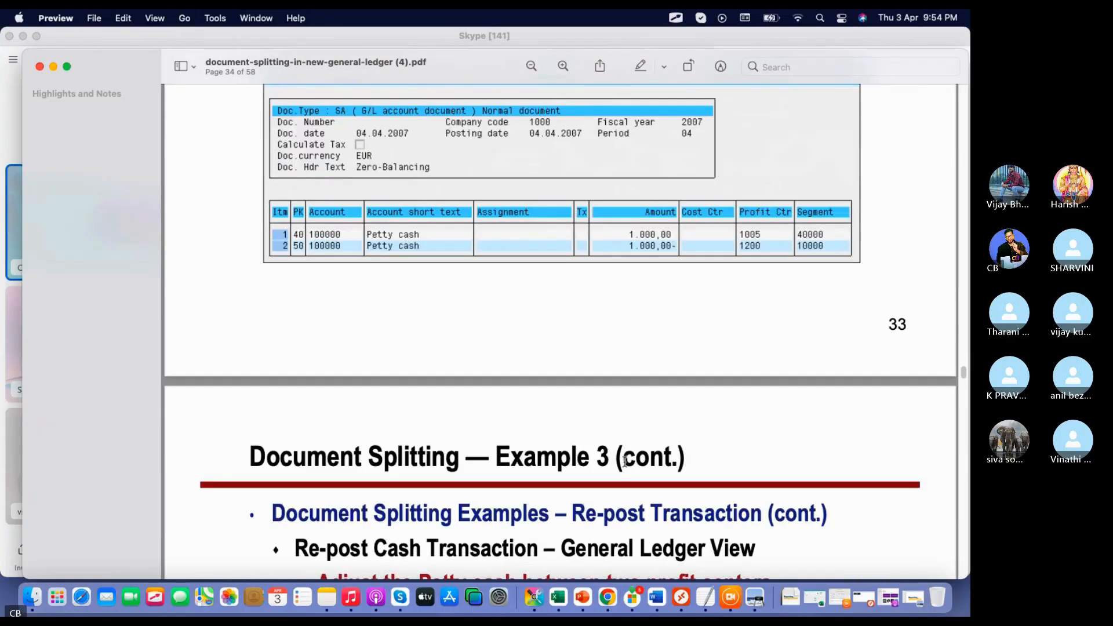
scroll(624, 458, "up", 15)
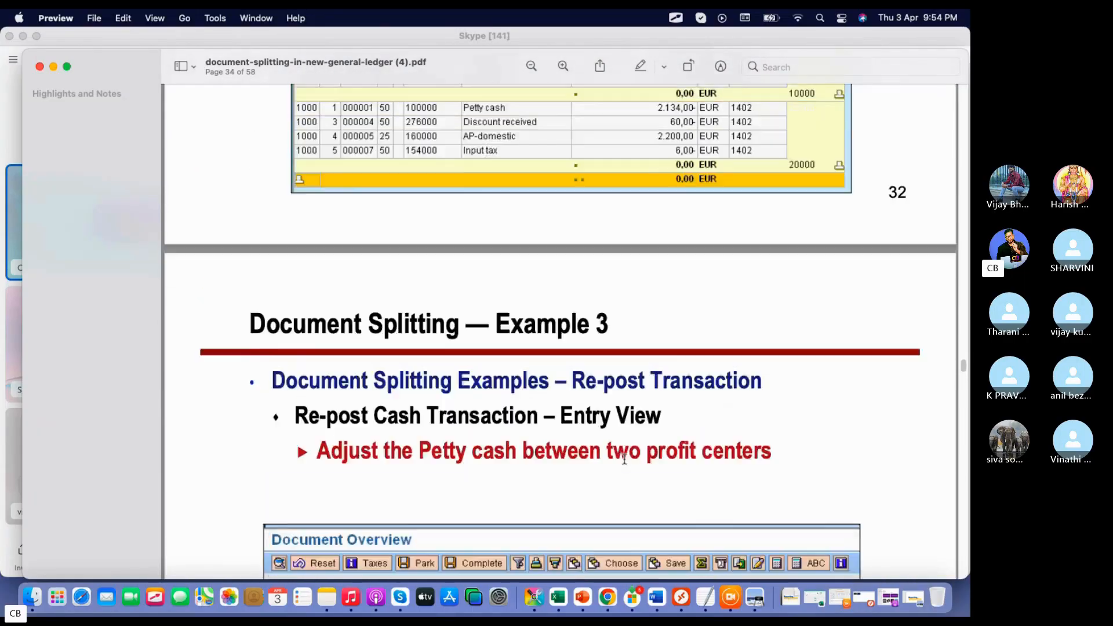
scroll(625, 458, "up", 11)
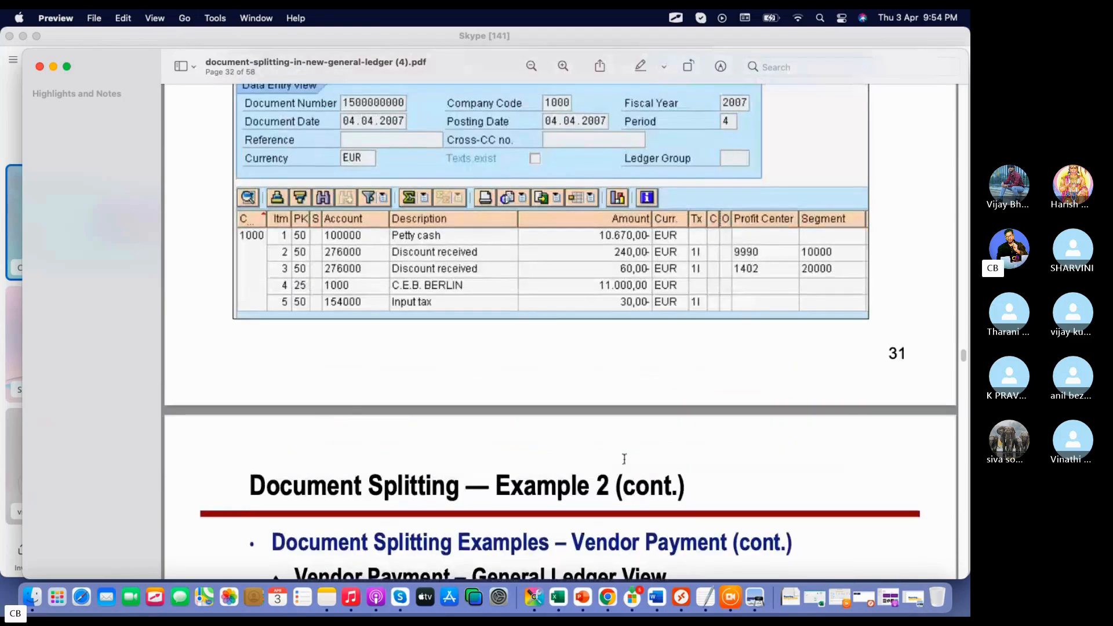
scroll(625, 460, "up", 10)
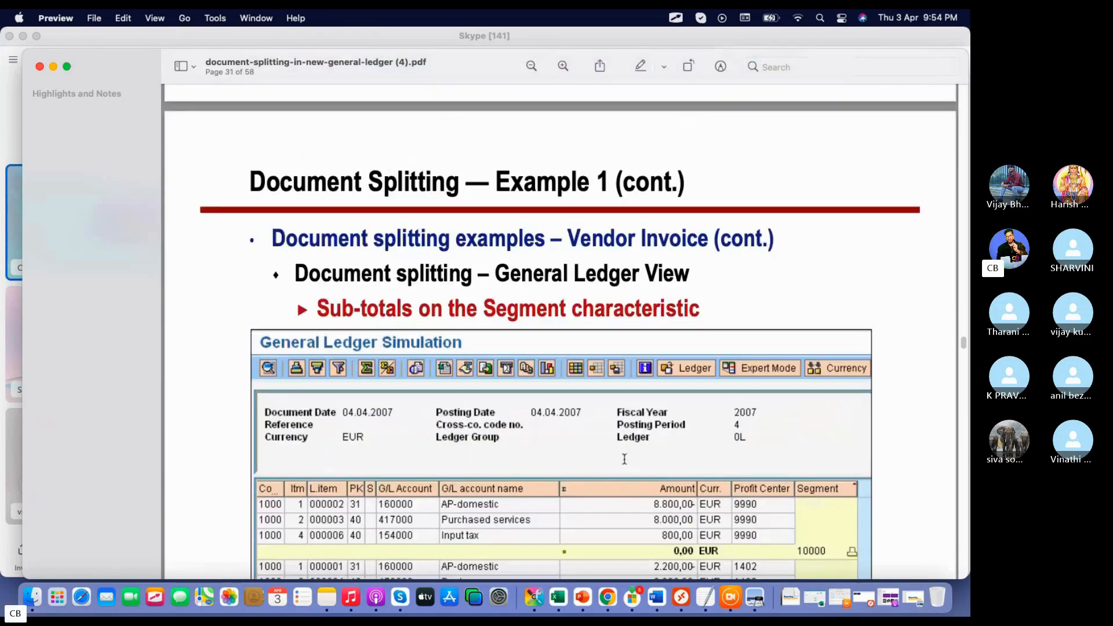
scroll(624, 459, "down", 10)
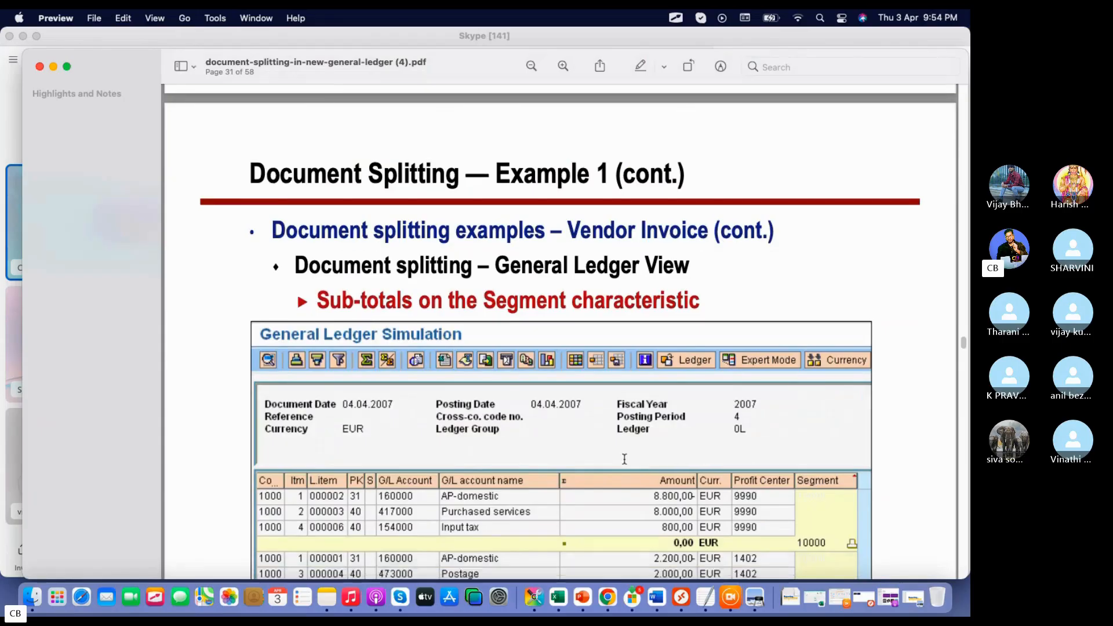
scroll(624, 460, "down", 15)
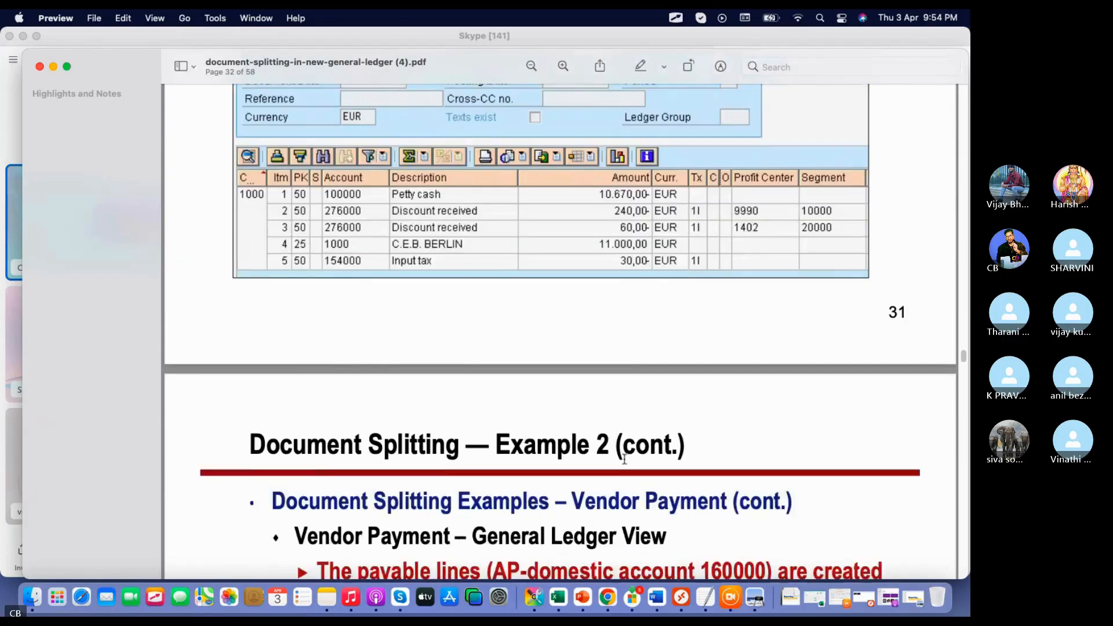
scroll(624, 460, "down", 15)
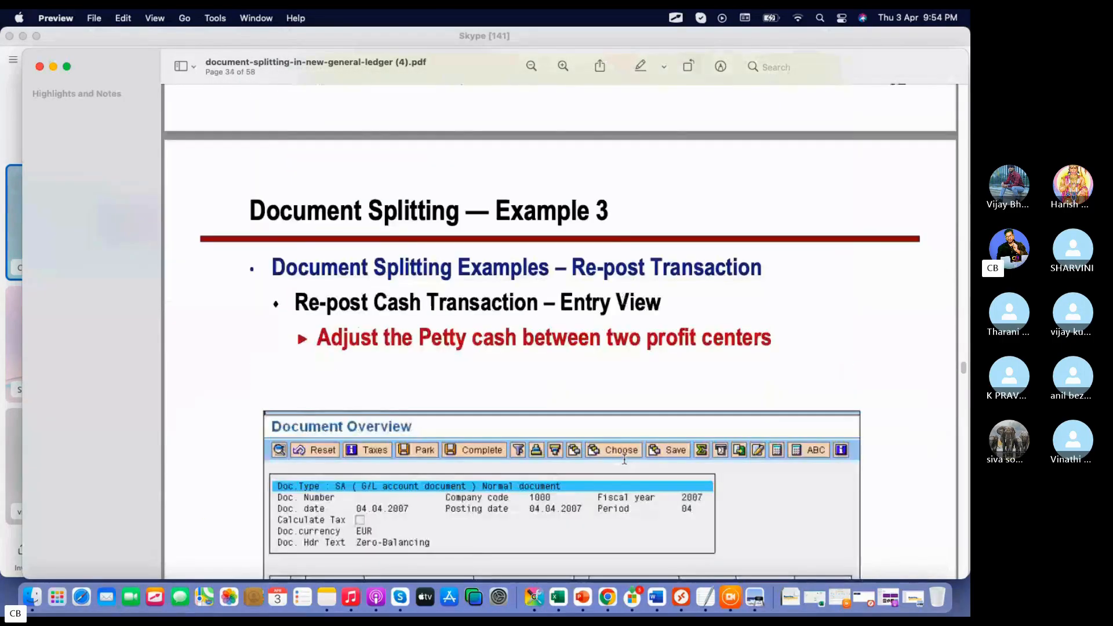
scroll(624, 459, "down", 15)
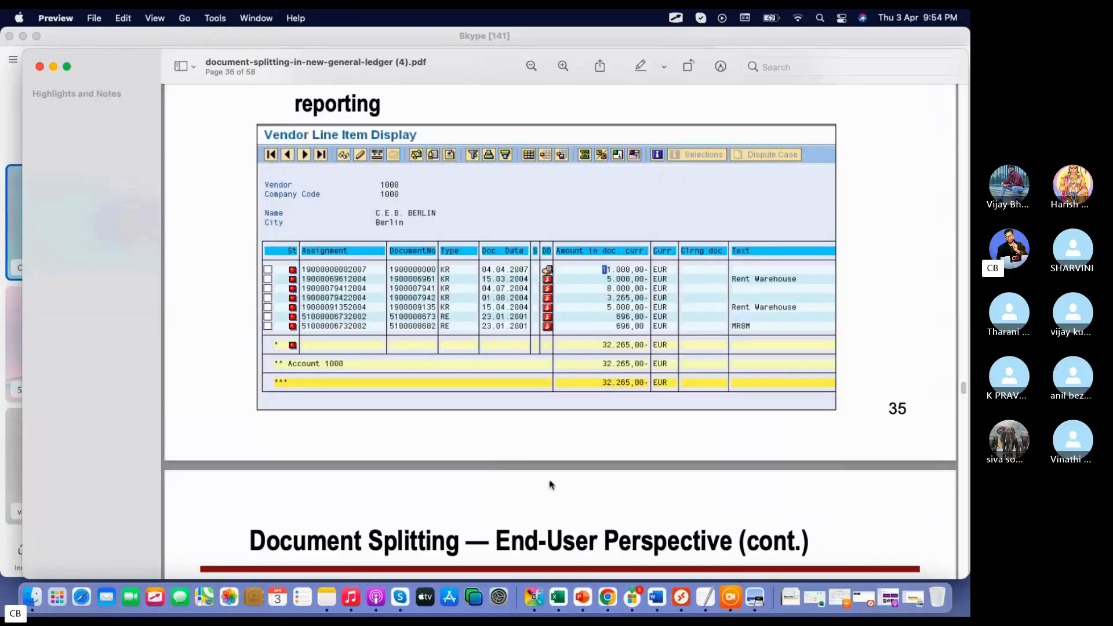
key("super+Tab")
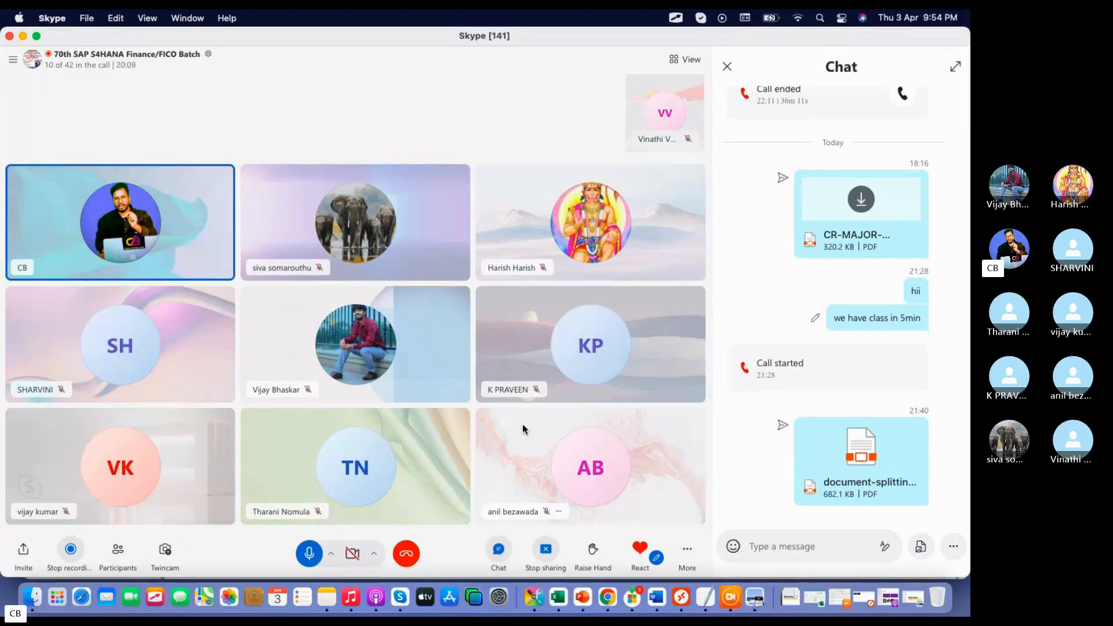
On the remote desktop, bring up SAP GUI and close the options window and session timeout error
left_click(681, 597)
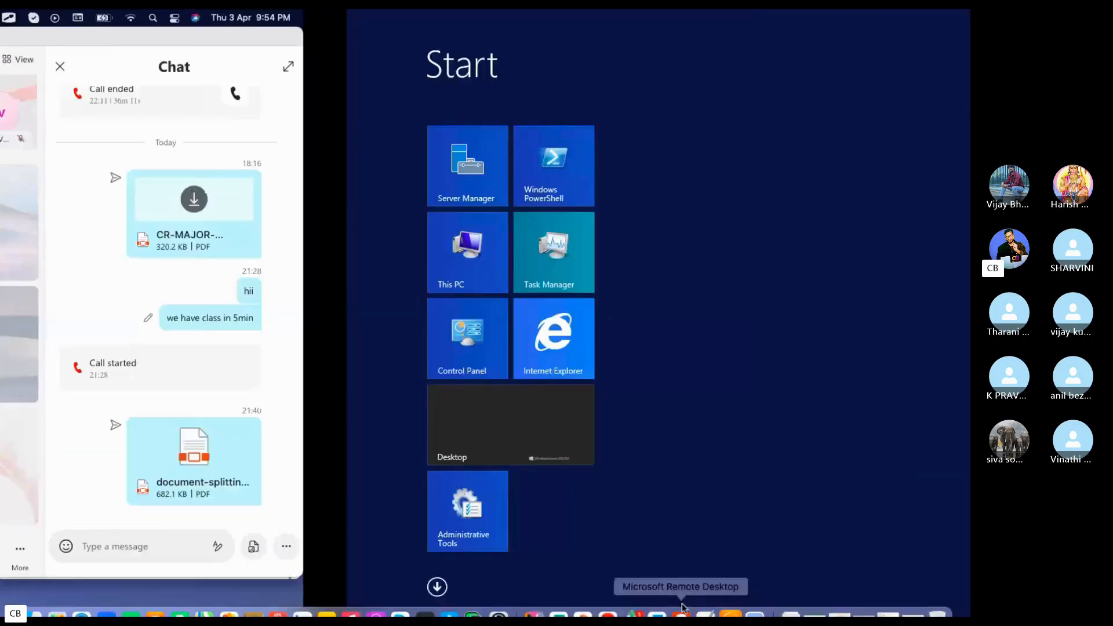
left_click(928, 64)
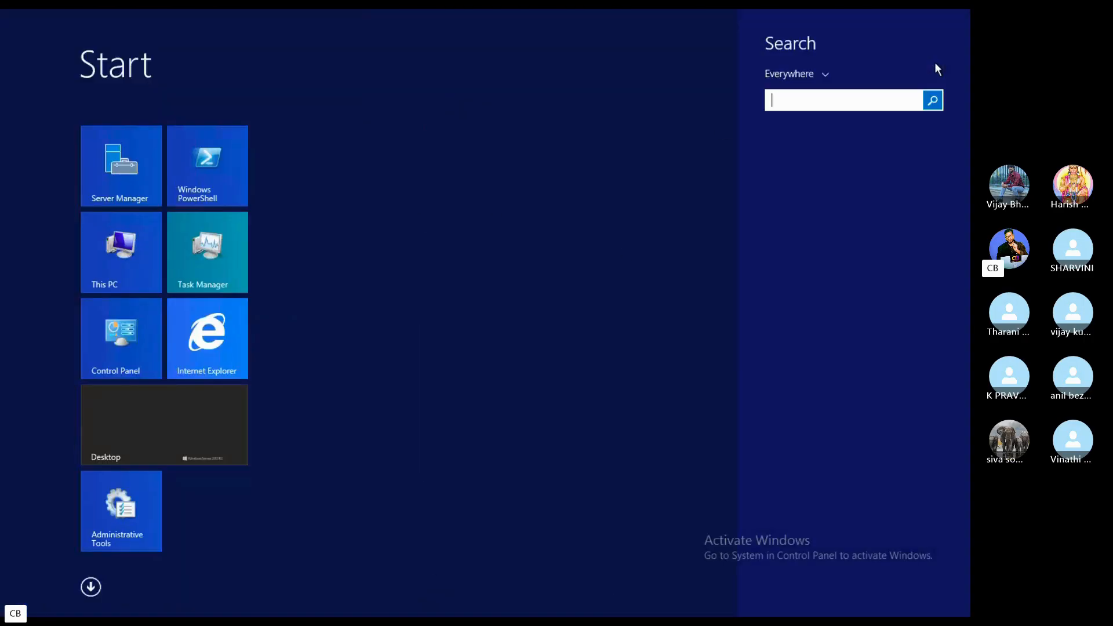
type("GUI Configuration")
key("Return")
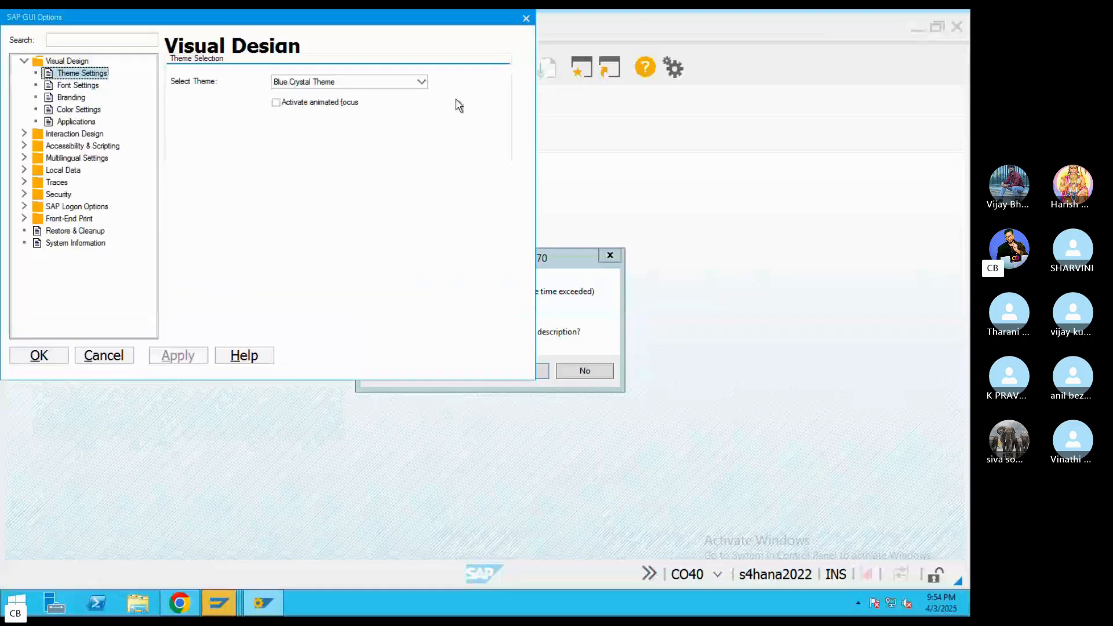
left_click(527, 19)
left_click(610, 255)
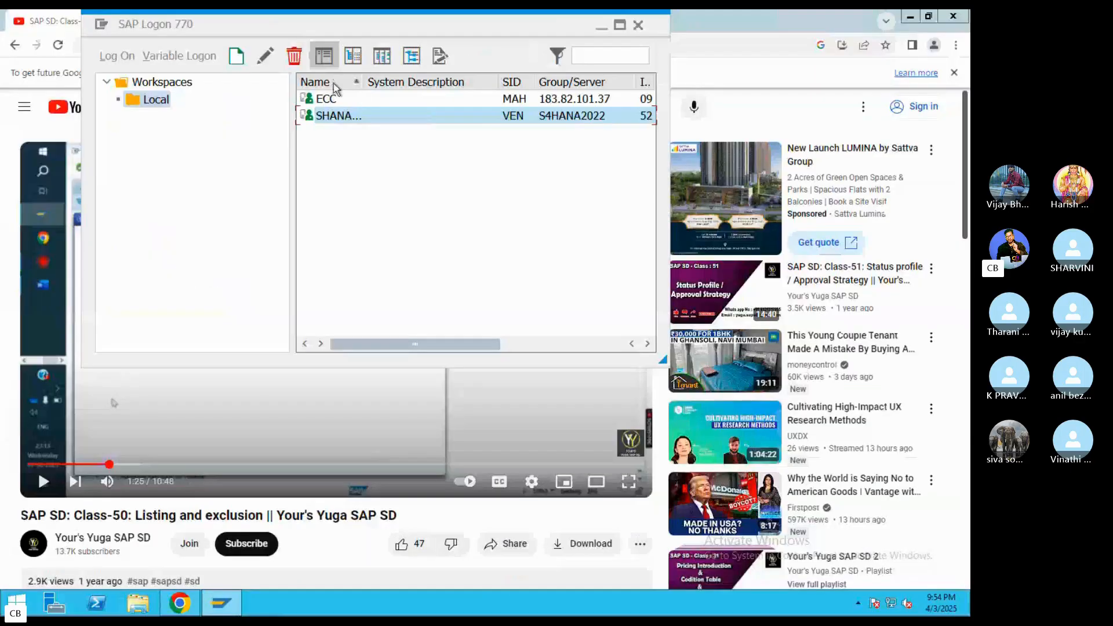
Log on to the SHANA system with the user ID and password
double_click(351, 115)
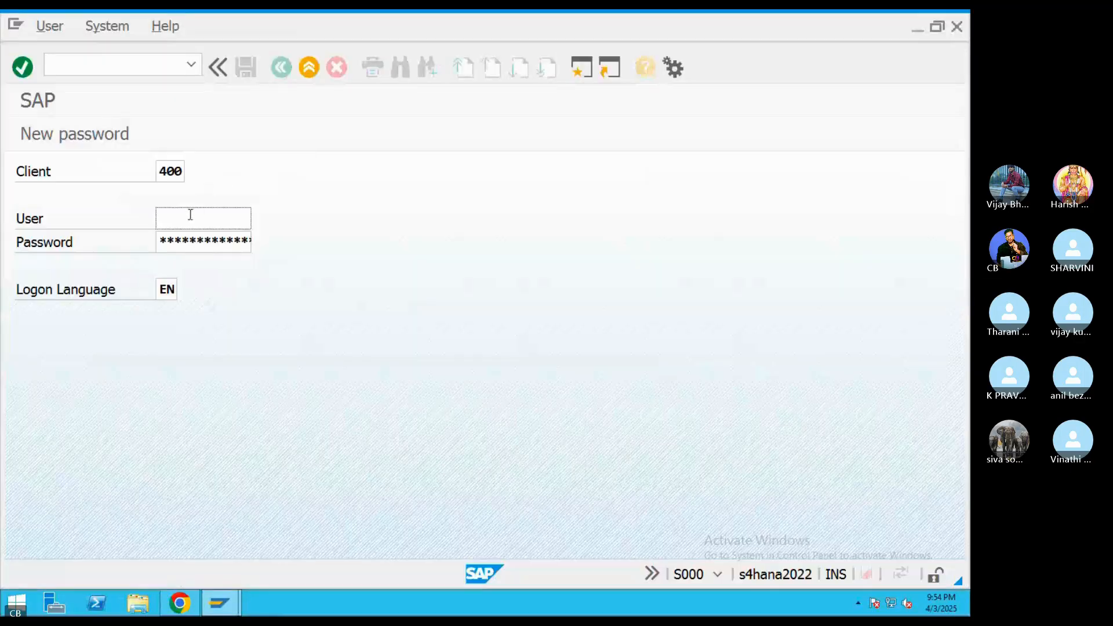
type("s4user87")
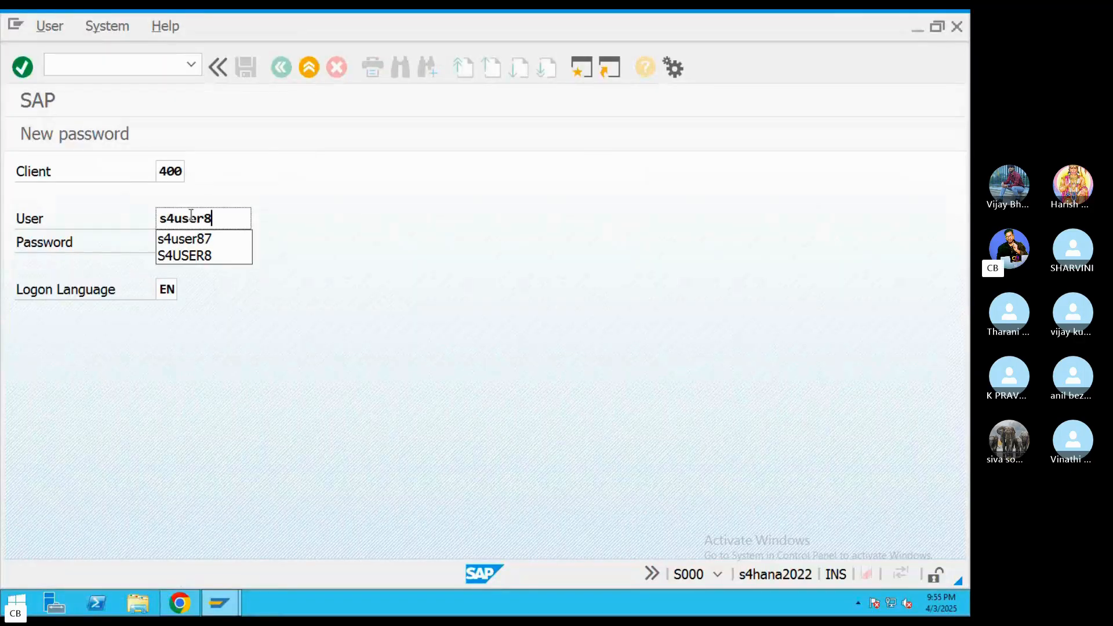
key("Tab")
type("********")
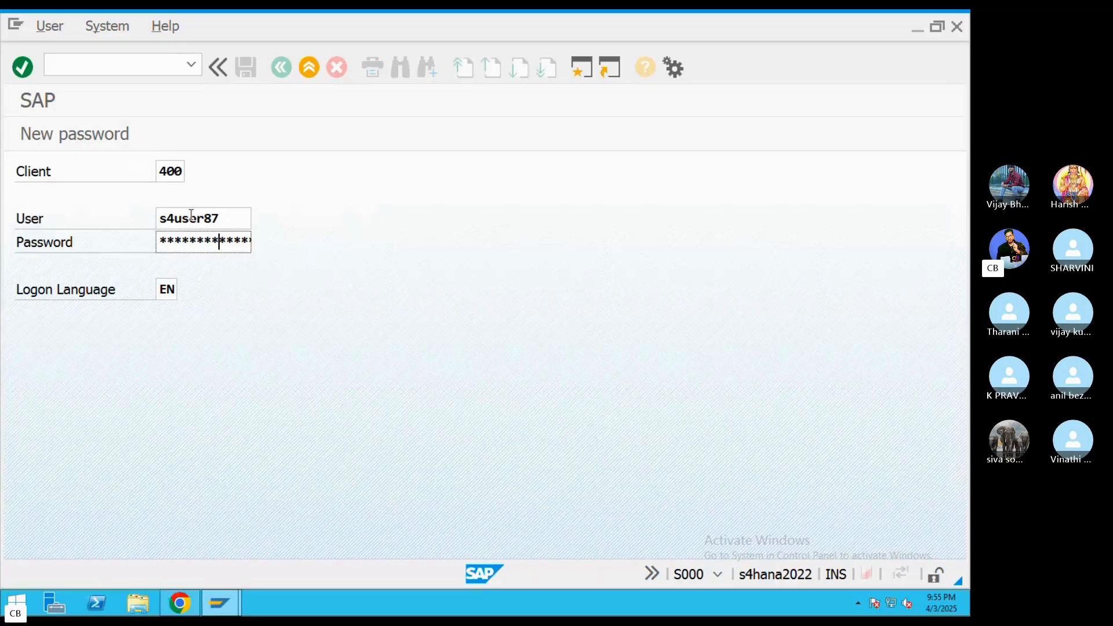
key("Return")
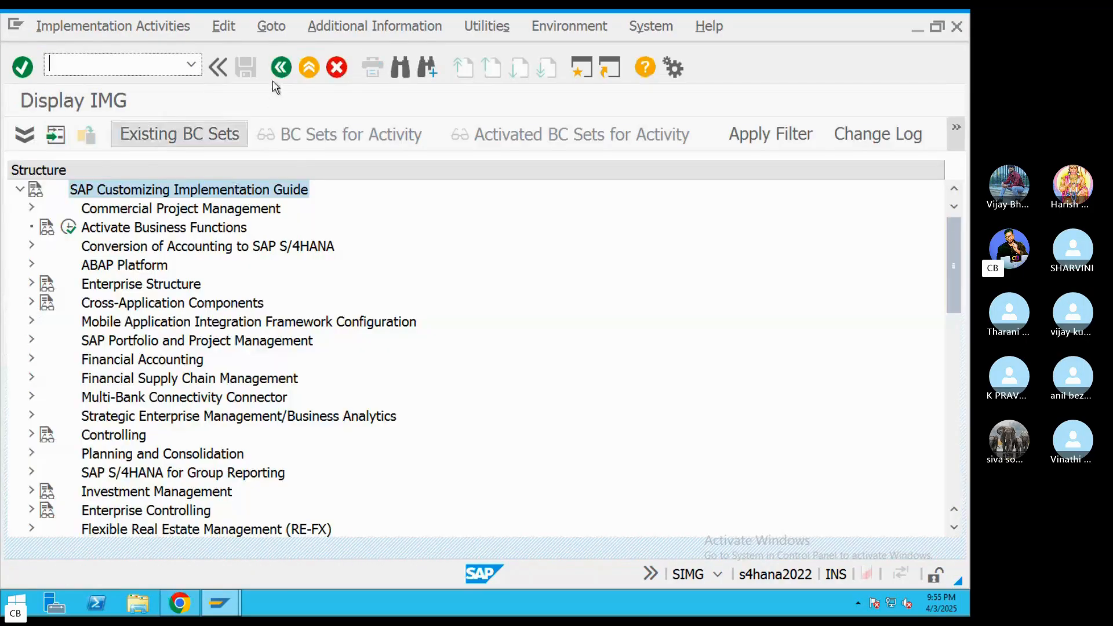
Run transaction SPRO and open the SAP Reference IMG
left_click(281, 68)
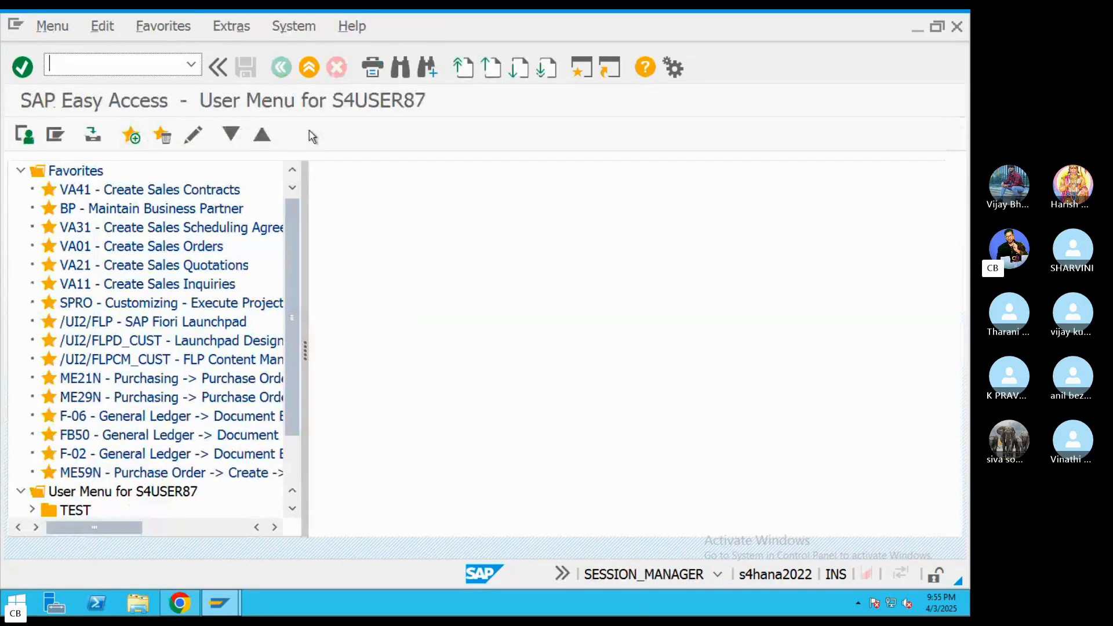
type("spro")
key("Return")
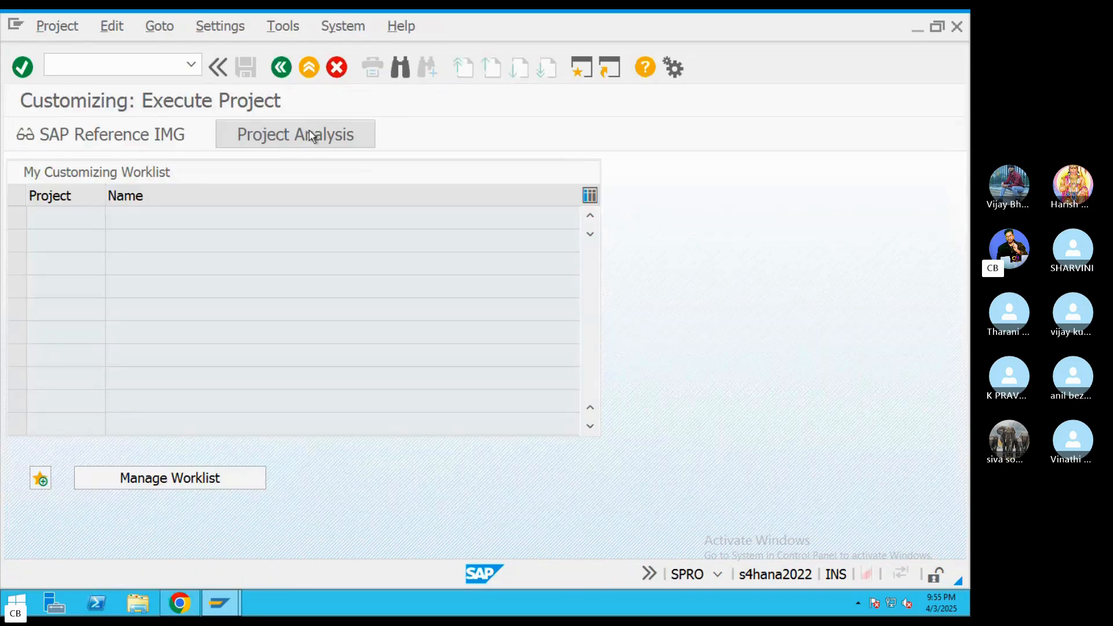
left_click(142, 135)
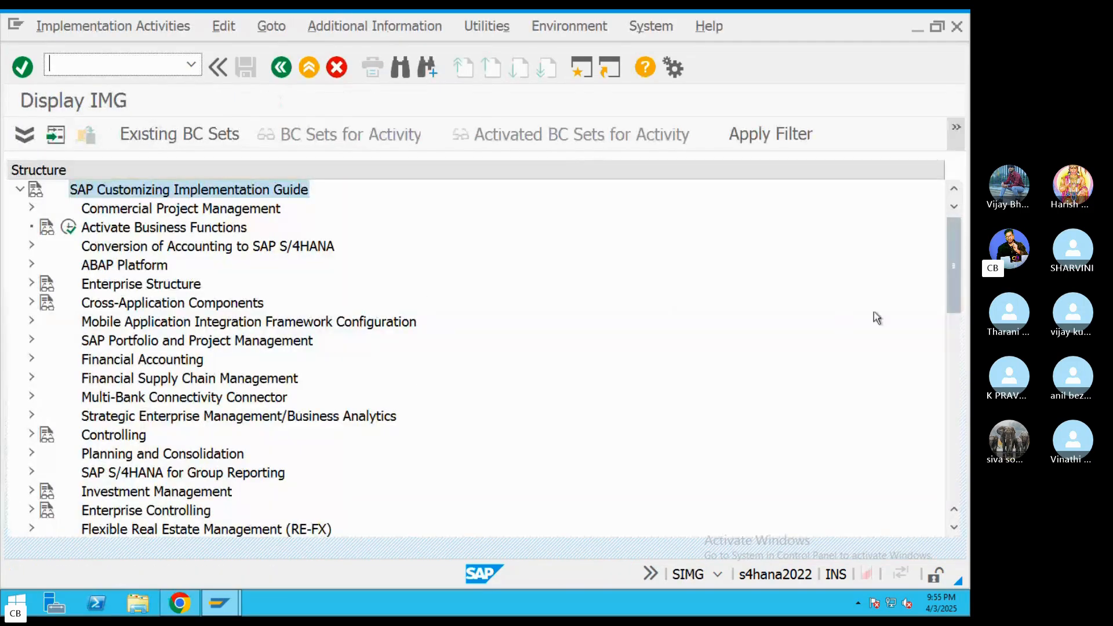
left_click_drag(950, 263, 955, 313)
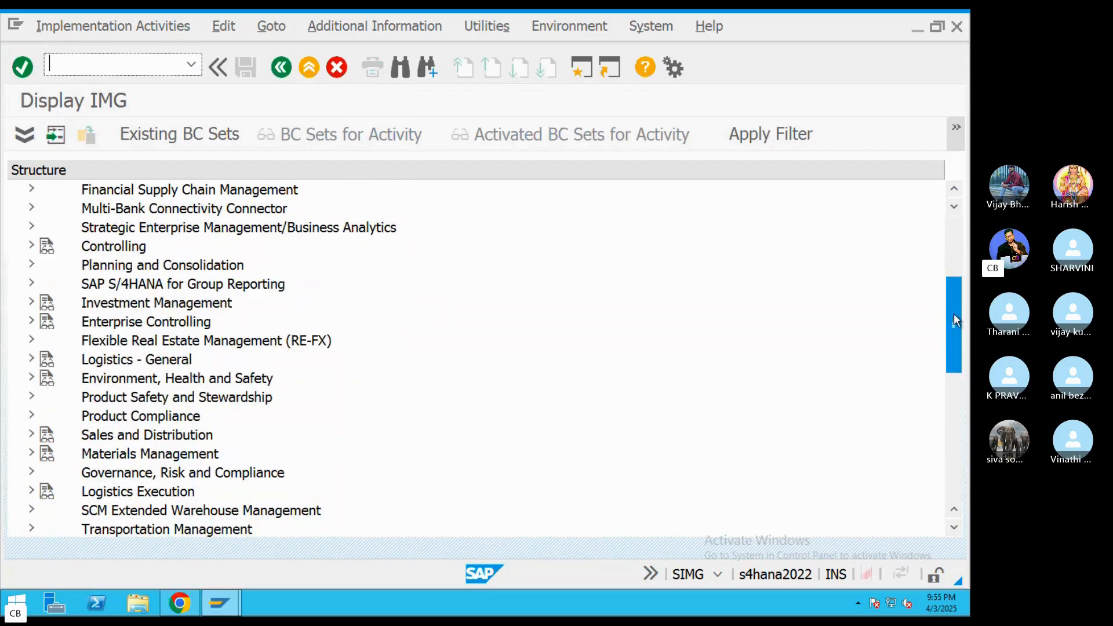
Return from the call desktop to SAP and expand Financial Accounting in the IMG tree
key("ctrl+Left")
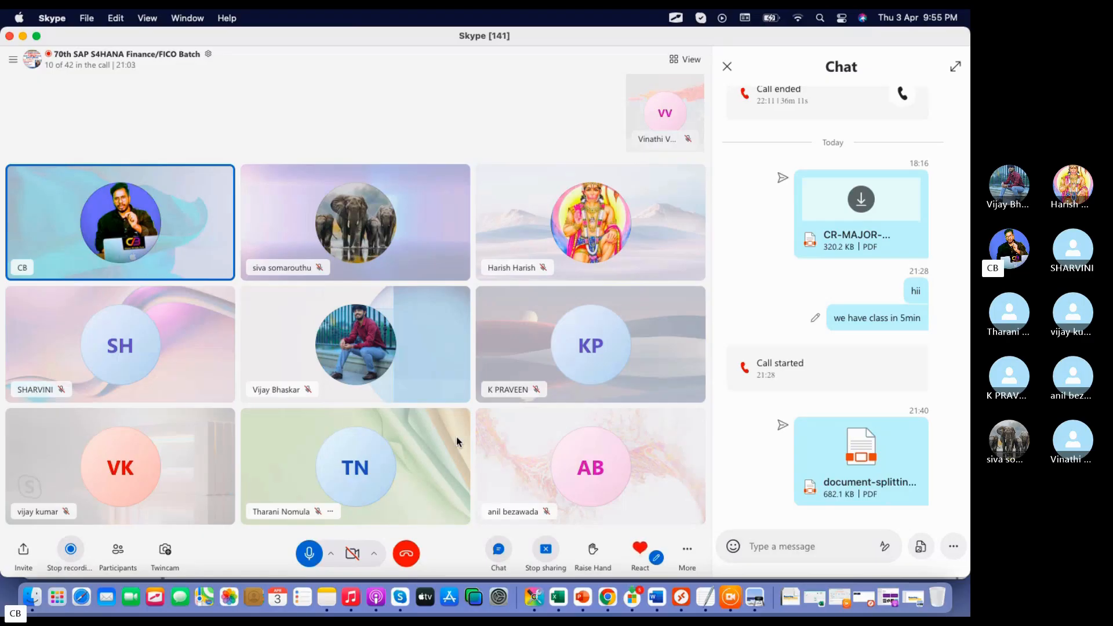
key("ctrl+Right")
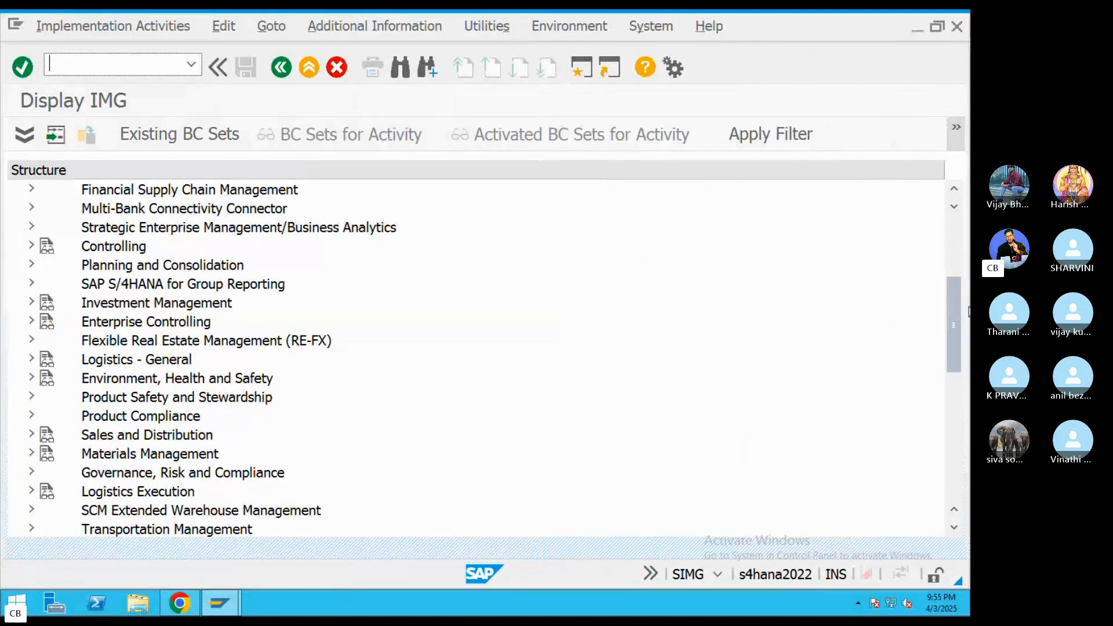
scroll(152, 352, "down", 2)
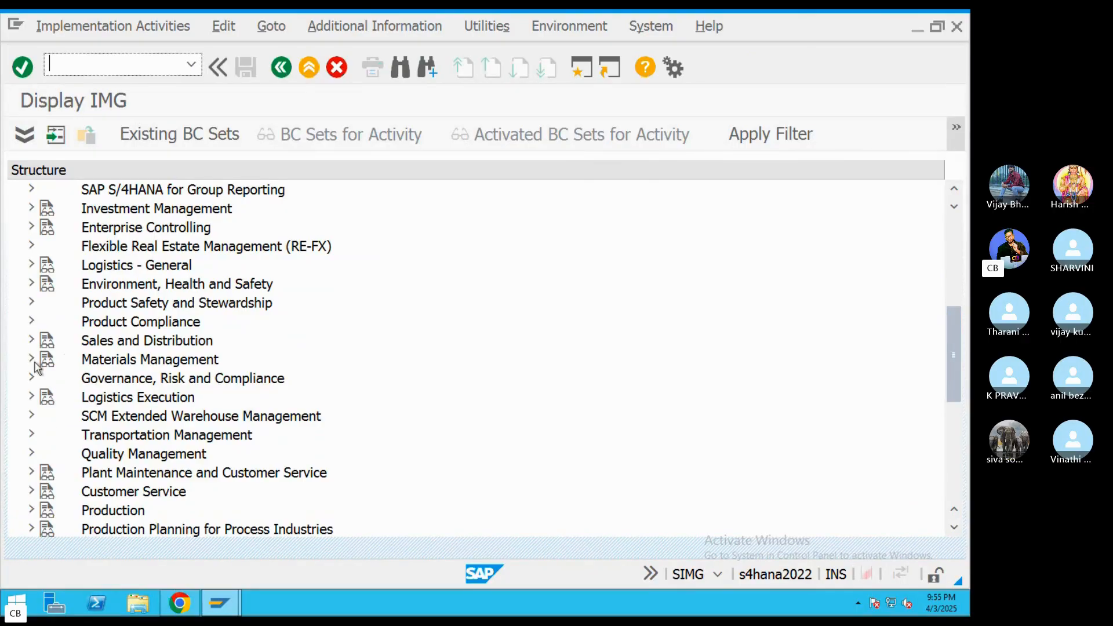
scroll(957, 266, "up", 5)
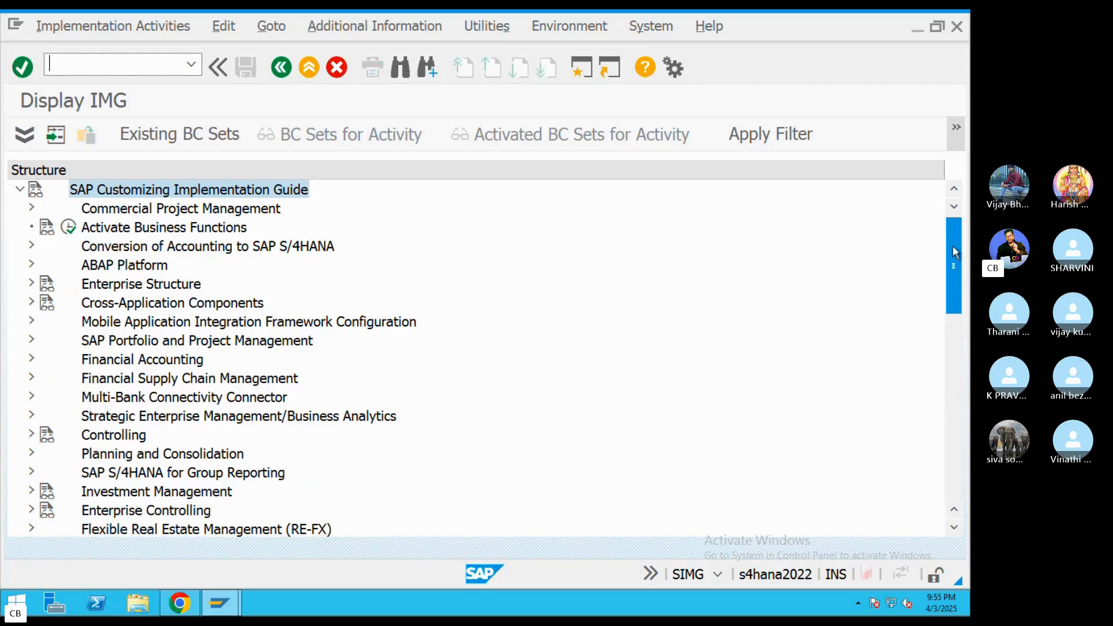
scroll(957, 253, "down", 2)
scroll(957, 253, "up", 2)
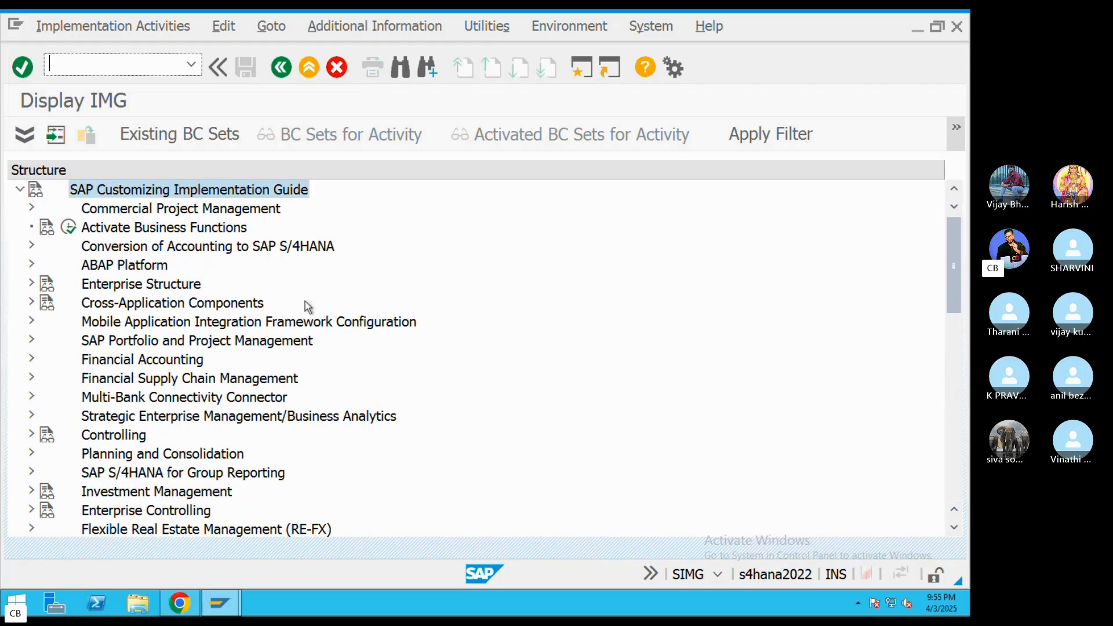
left_click(29, 359)
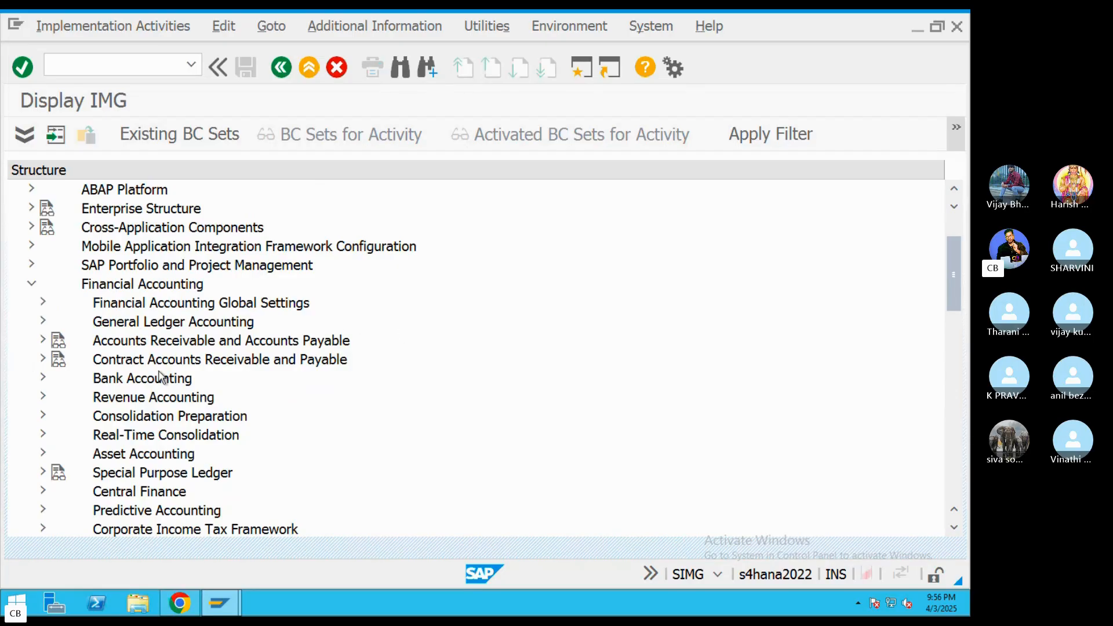
Expand General Ledger Accounting > Business Transactions > Document Splitting
left_click(43, 322)
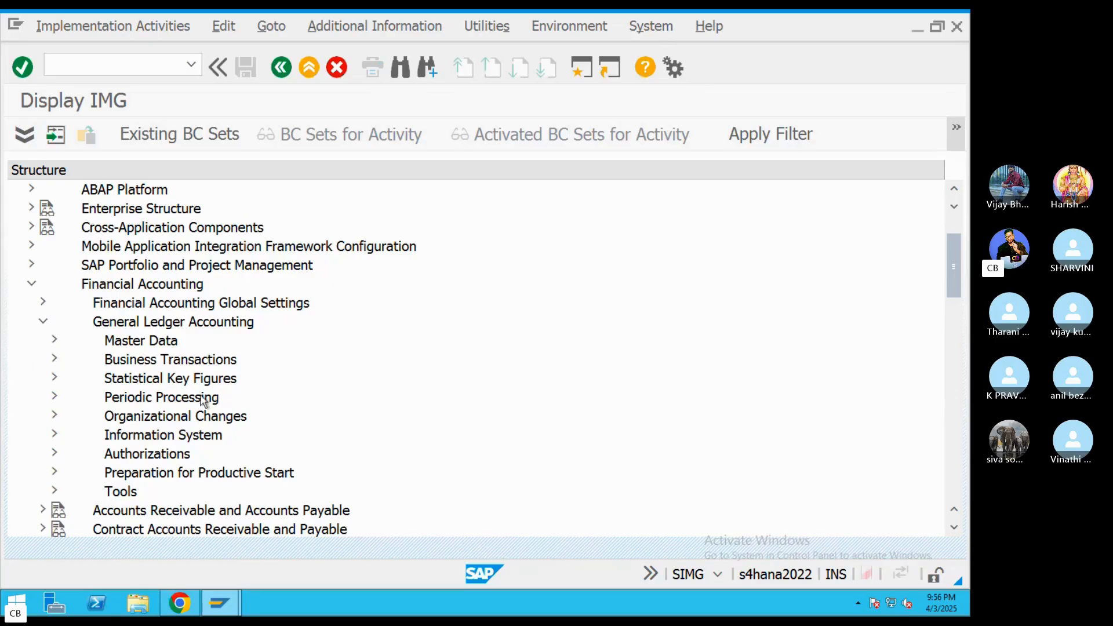
scroll(238, 405, "down", 1)
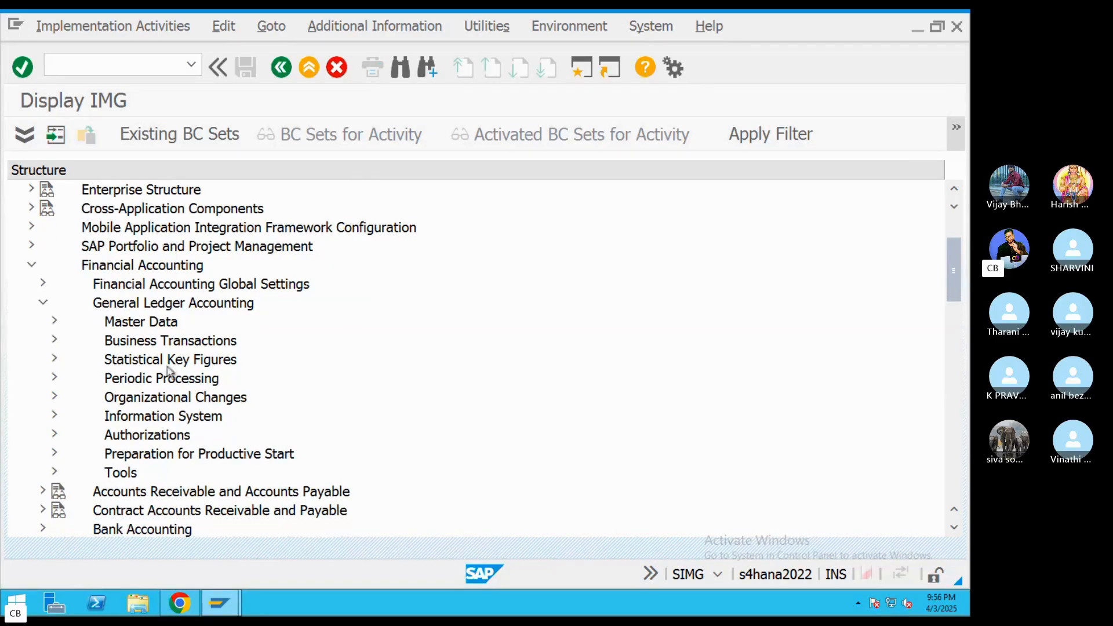
left_click(164, 342)
left_click(54, 340)
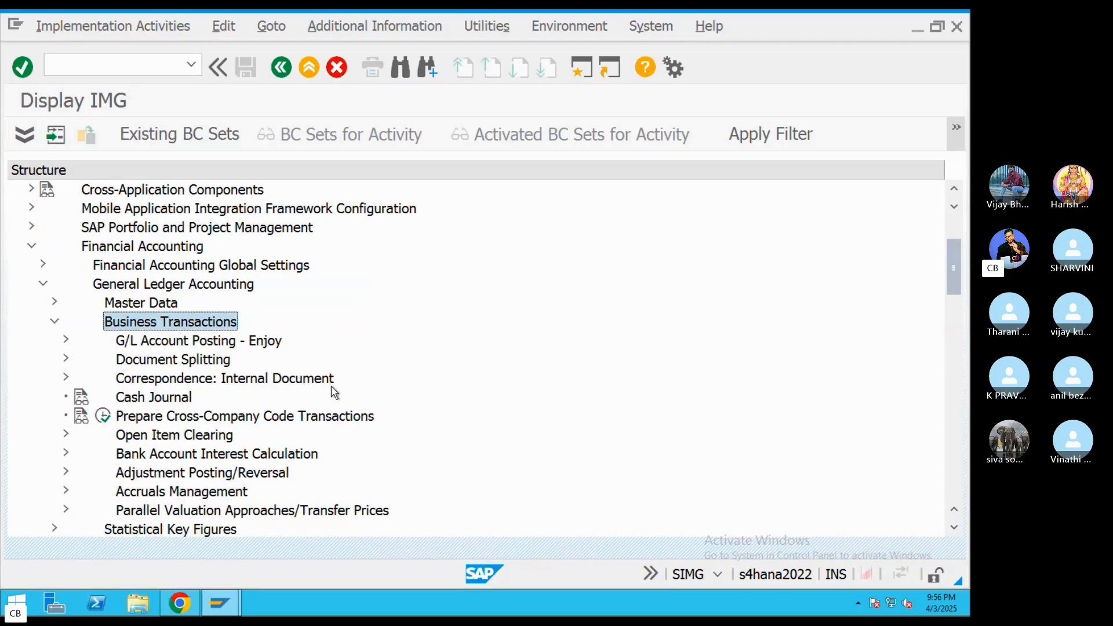
left_click(155, 364)
left_click(67, 360)
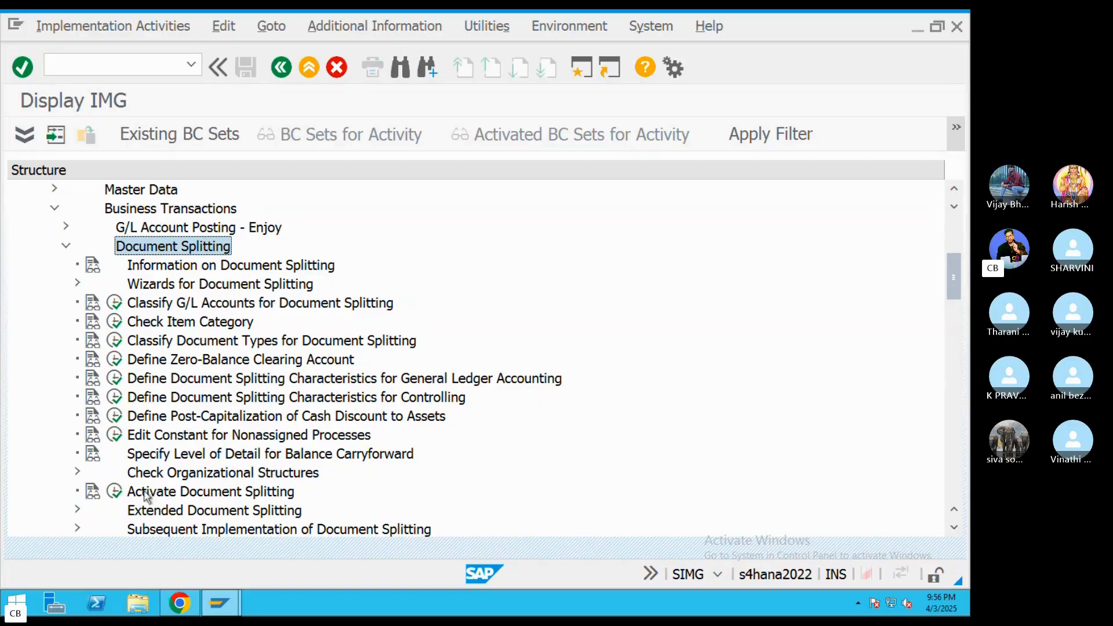
Expand Extended Document Splitting and open the Define Document Splitting Rule activity
left_click(76, 512)
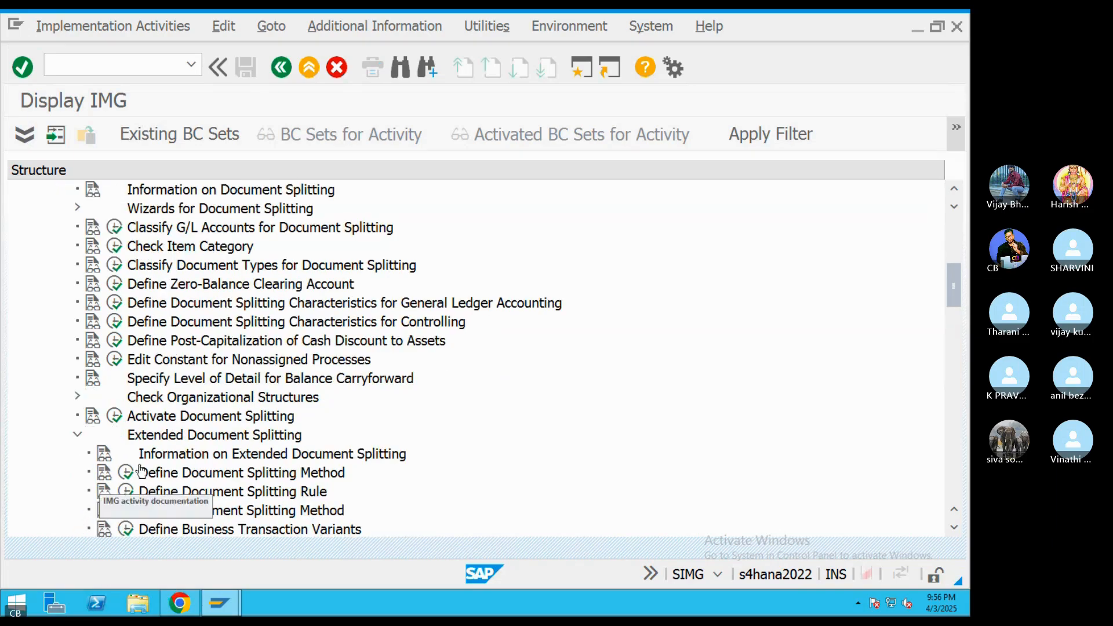
scroll(141, 471, "down", 1)
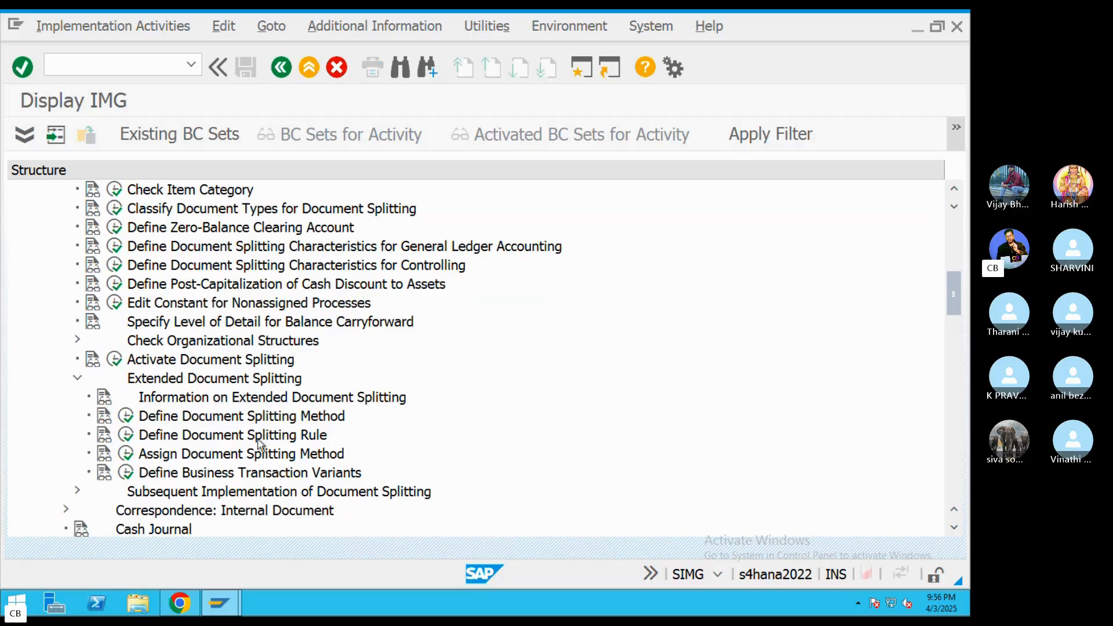
left_click(127, 436)
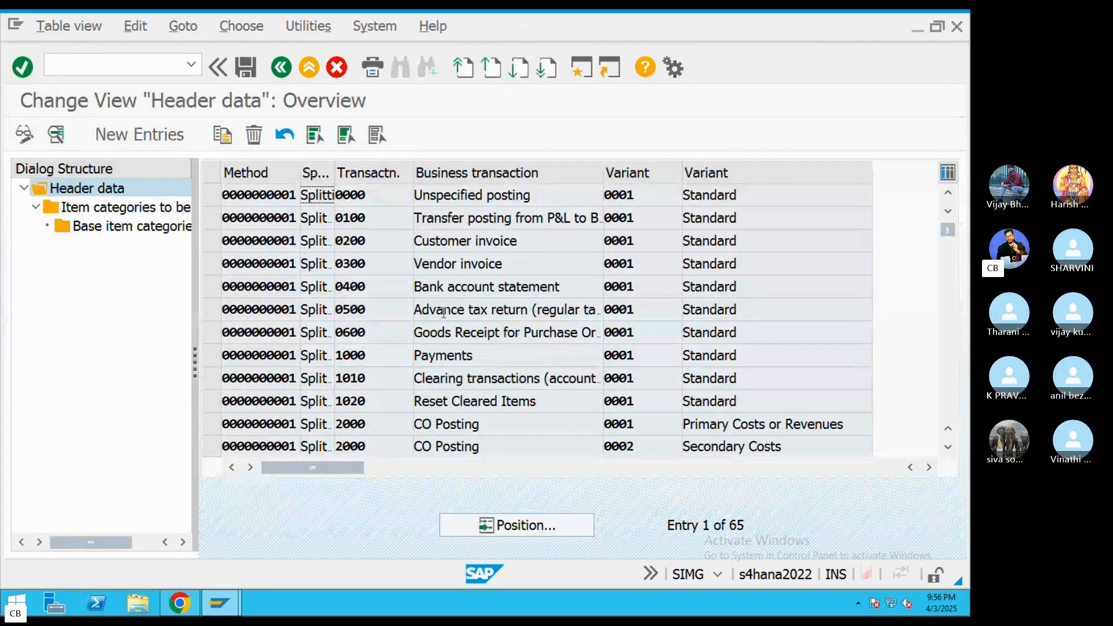
scroll(426, 332, "down", 11)
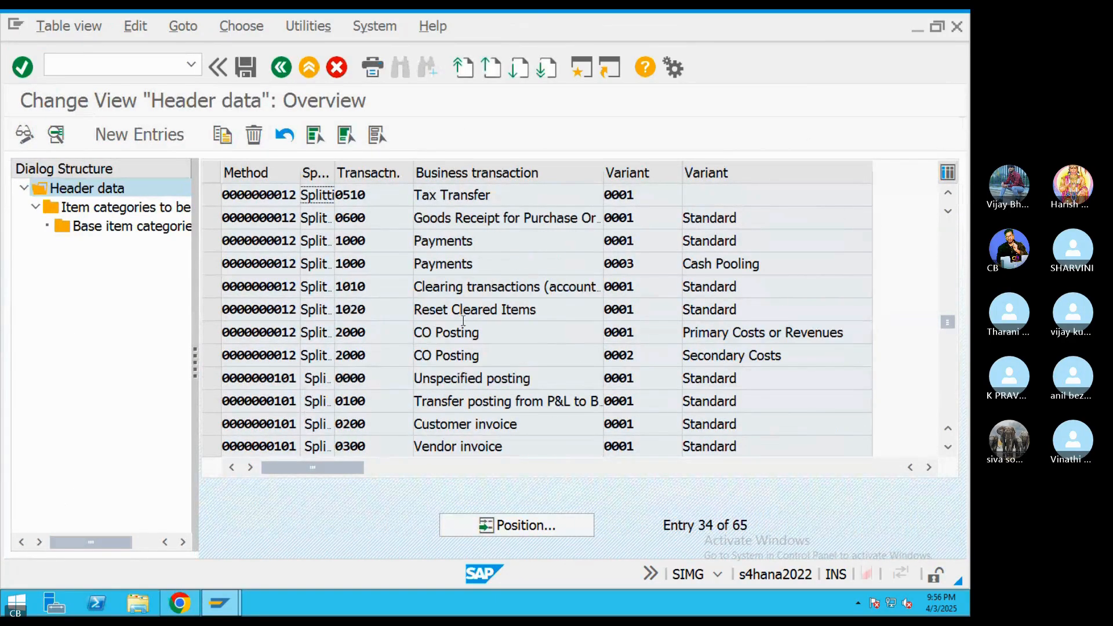
scroll(287, 290, "down", 6)
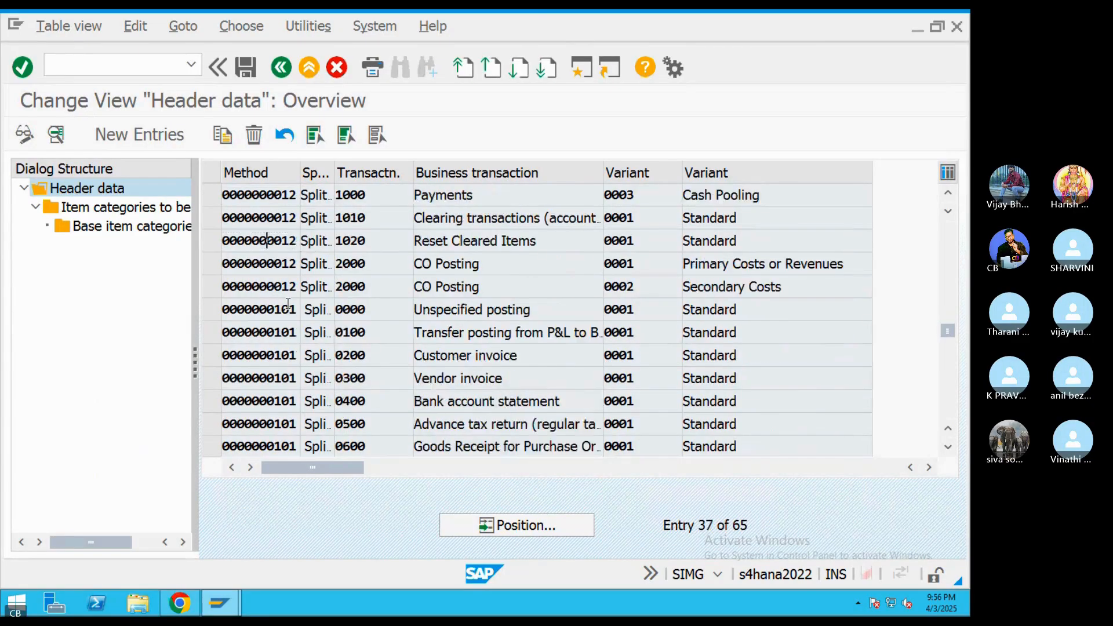
scroll(288, 310, "down", 4)
scroll(289, 310, "up", 14)
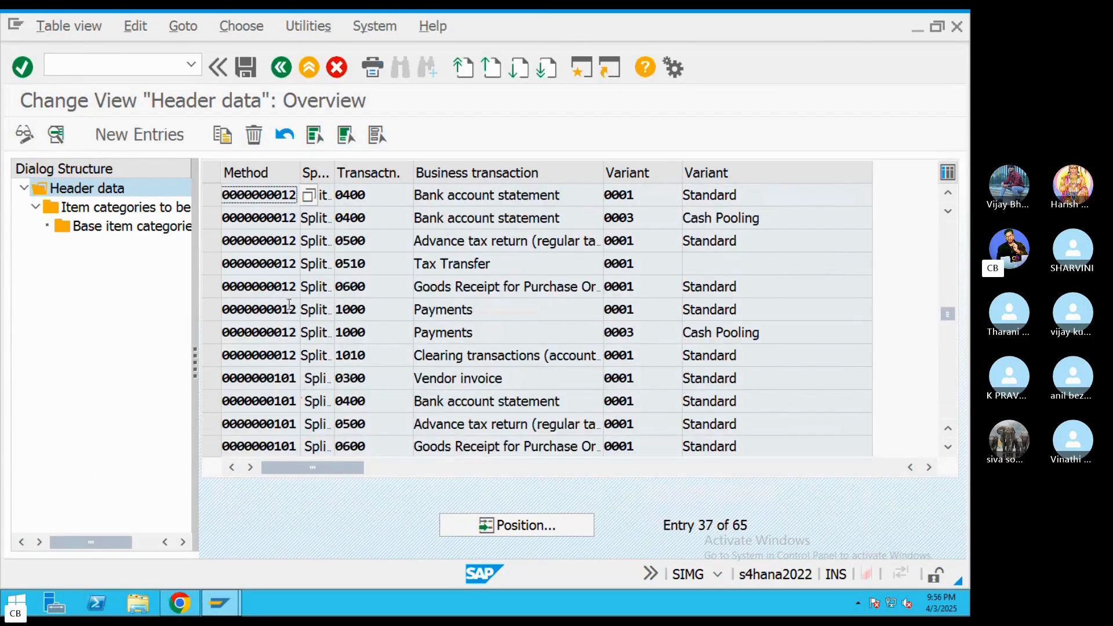
scroll(290, 310, "up", 7)
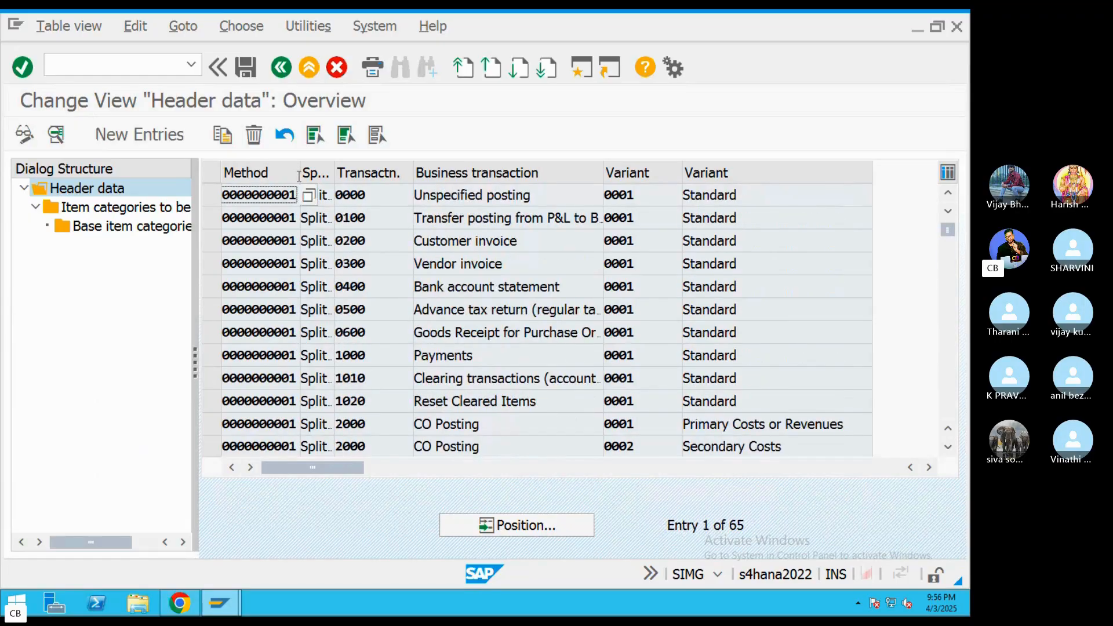
left_click(281, 69)
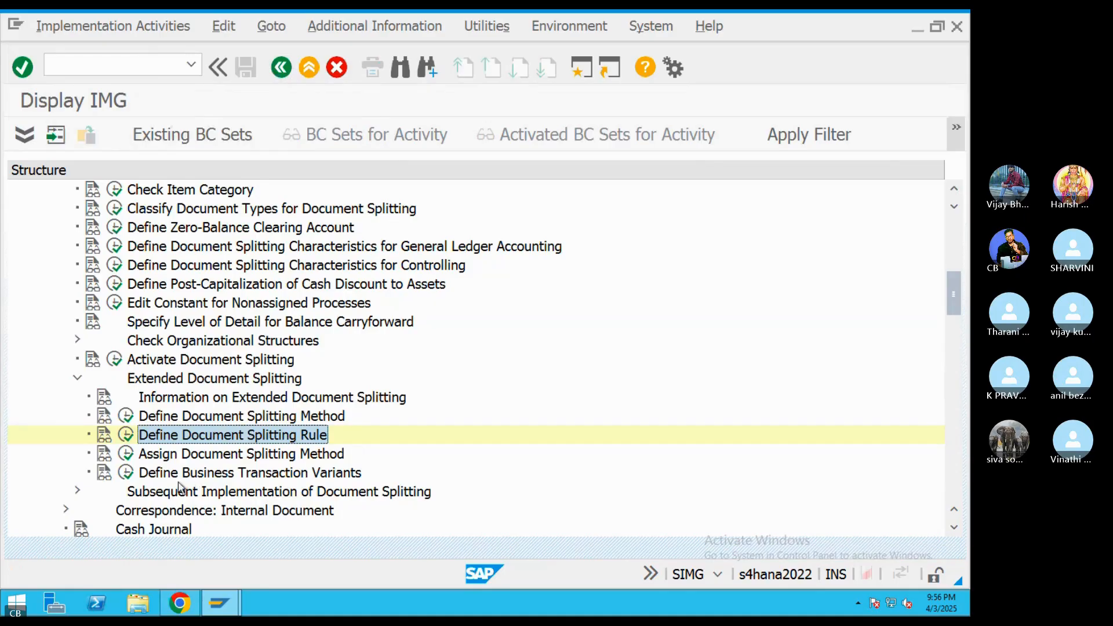
scroll(169, 380, "up", 2)
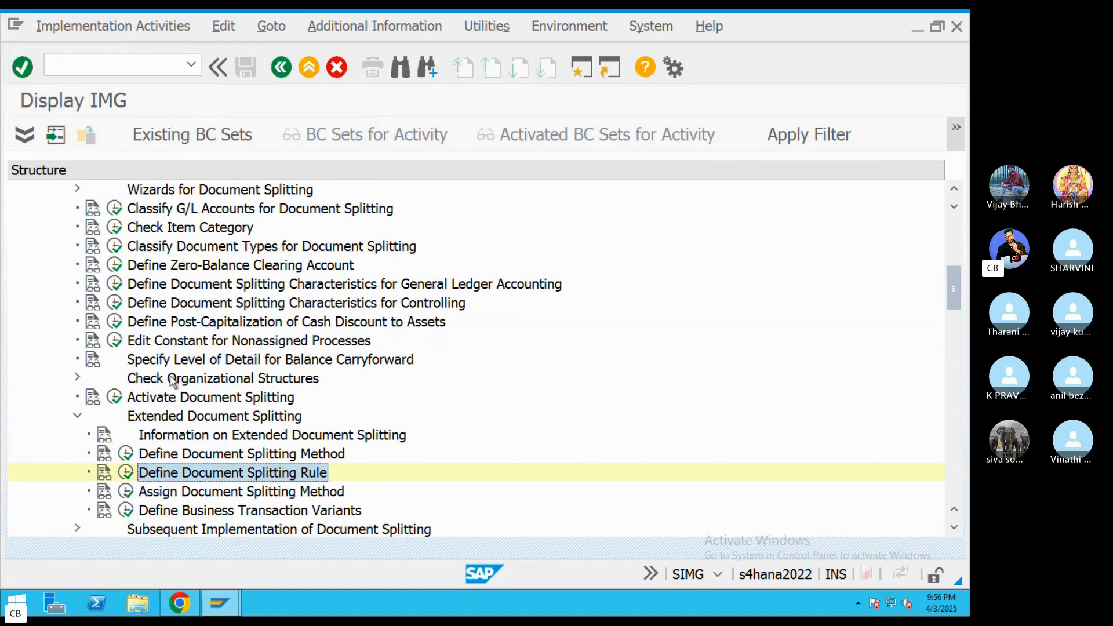
left_click(114, 398)
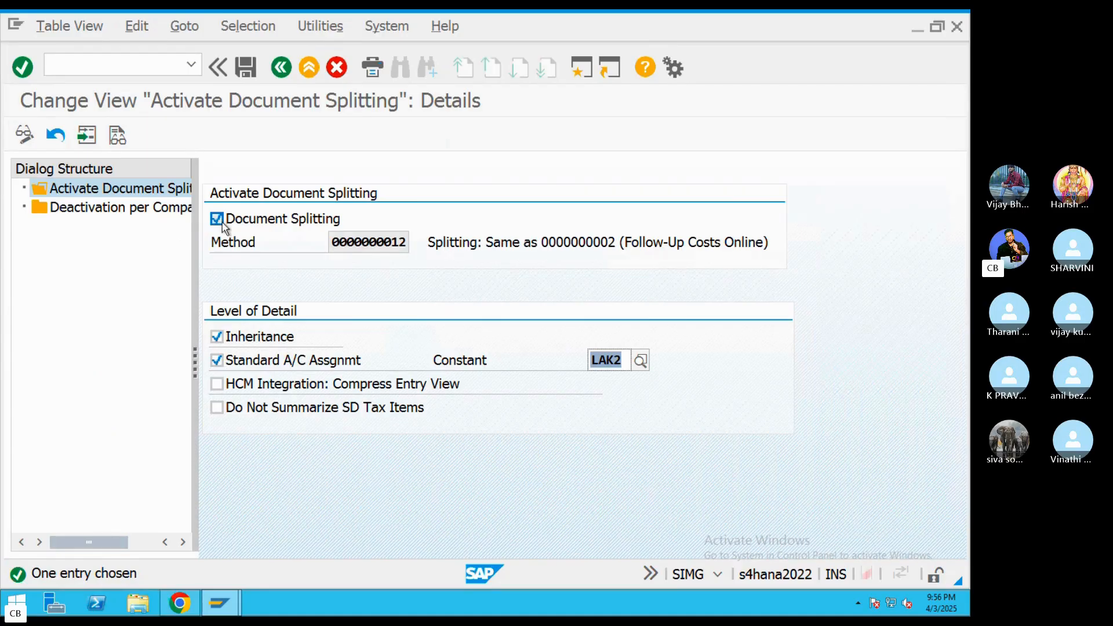
left_click_drag(332, 243, 417, 244)
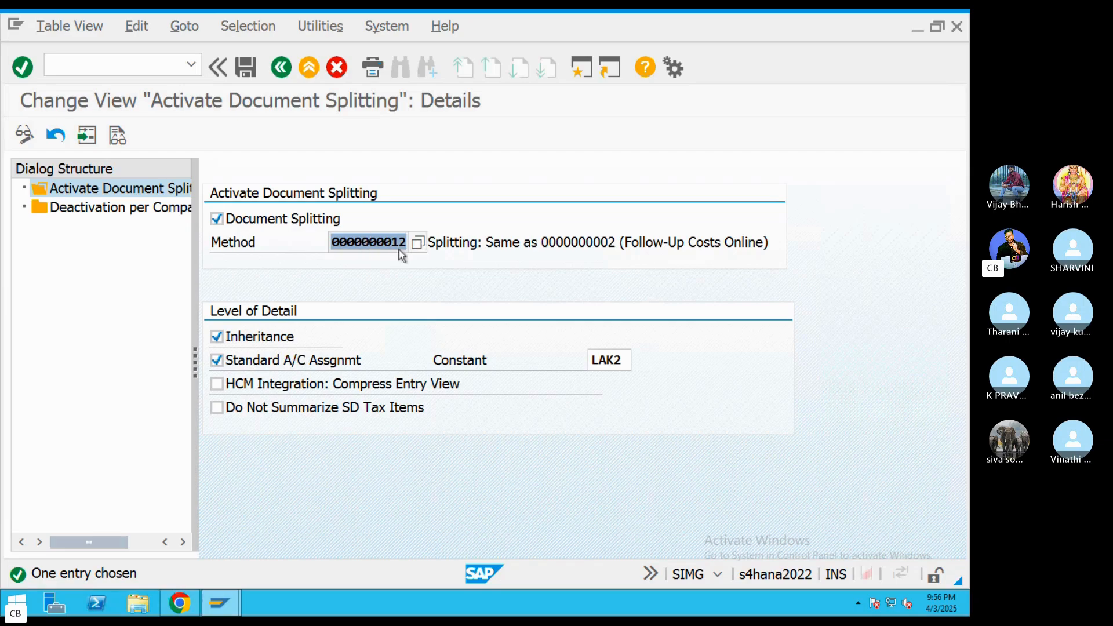
left_click(217, 219)
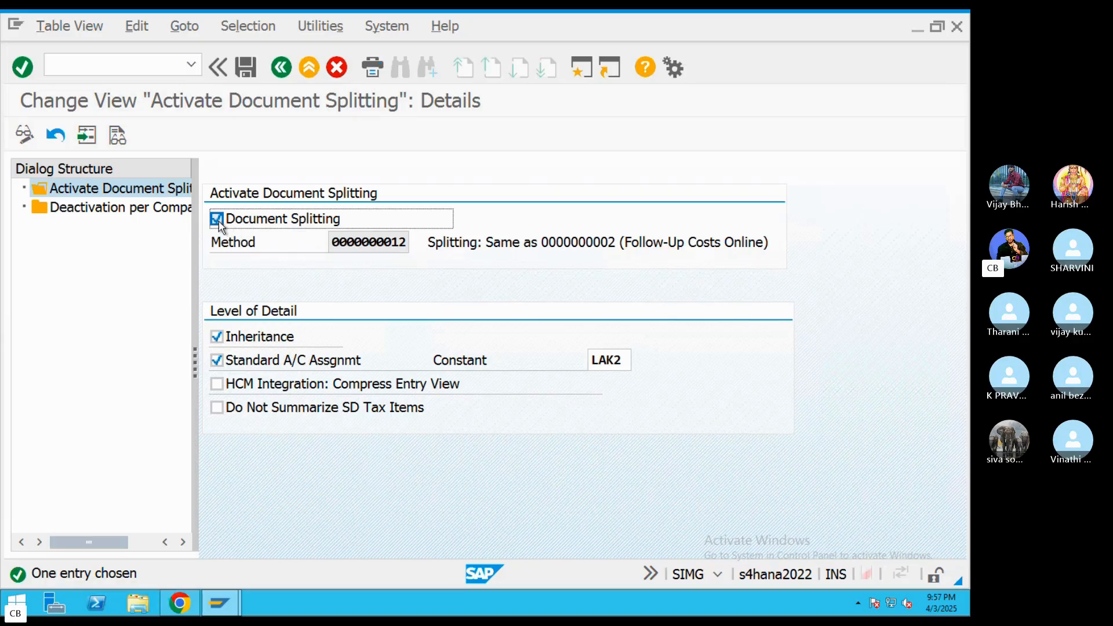
double_click(99, 208)
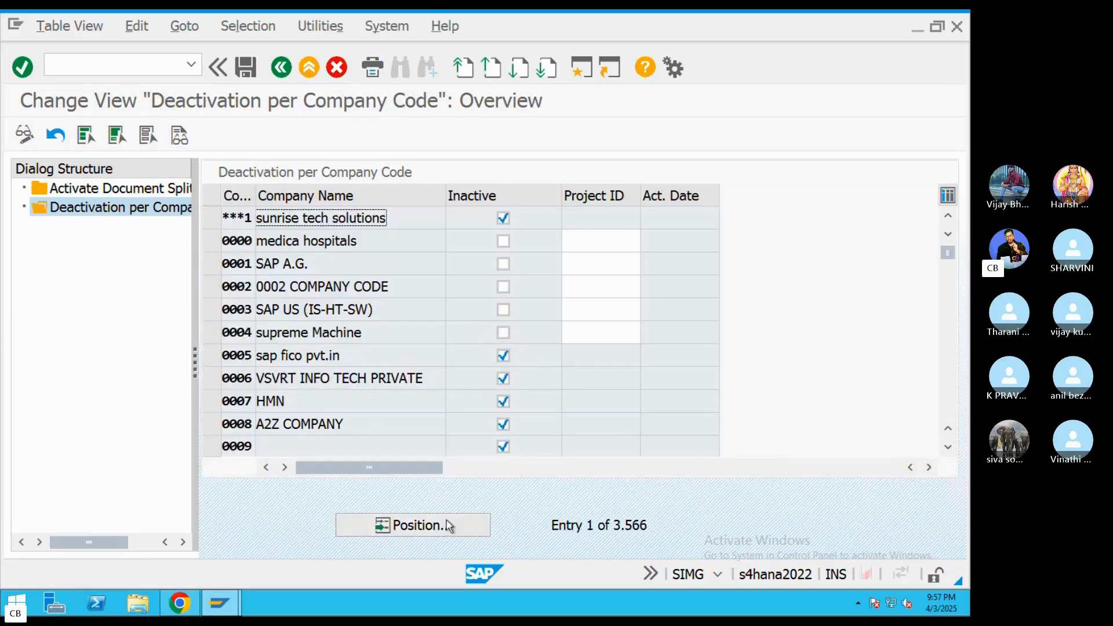
Position the deactivation list on company code ABRL and clear its Inactive flag
left_click(413, 525)
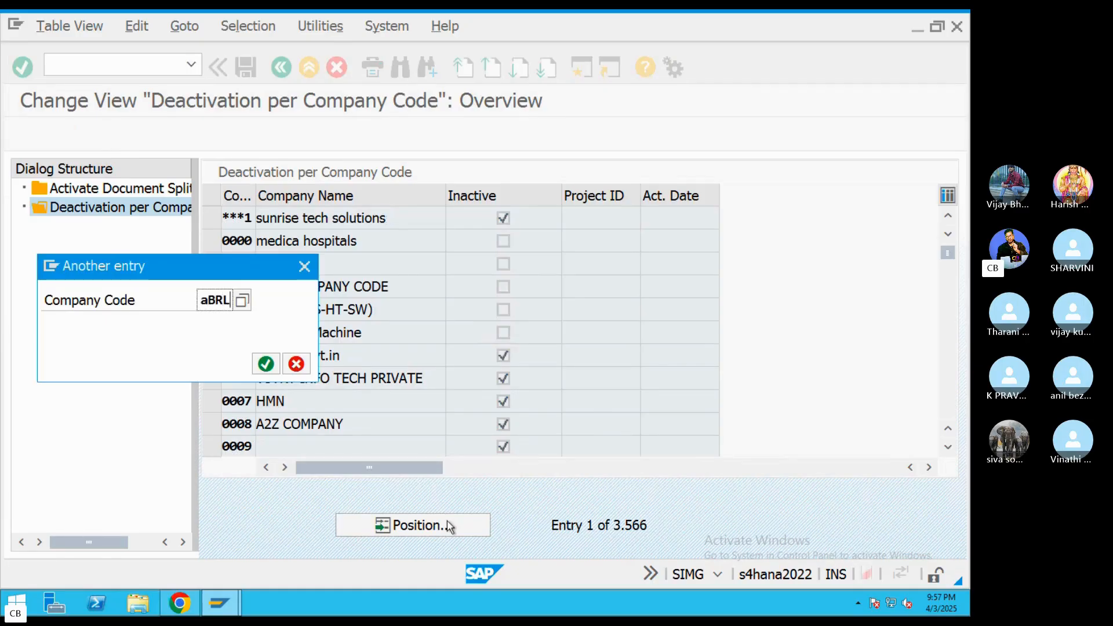
key("Return")
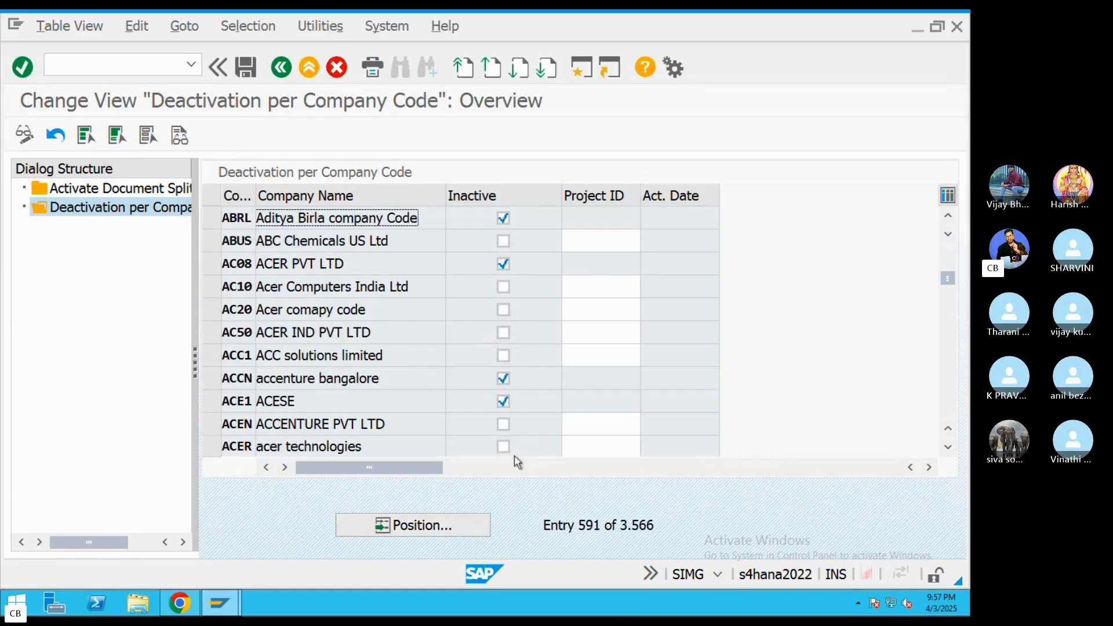
left_click(503, 219)
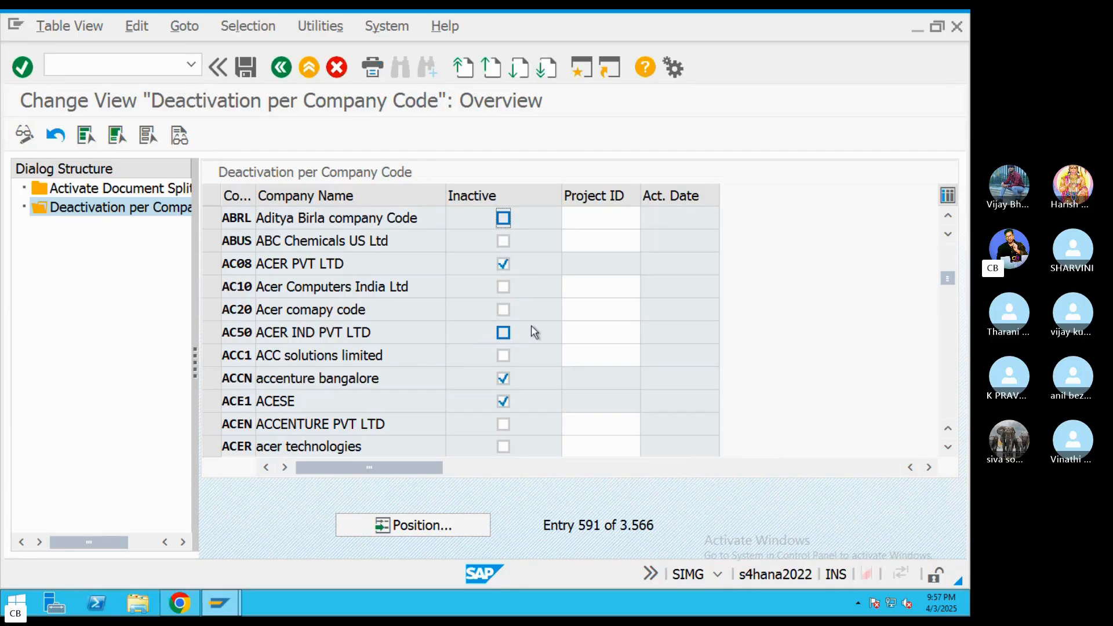
Try saving, then read the ABRL error's long text and follow it to the Create Project list
left_click(251, 73)
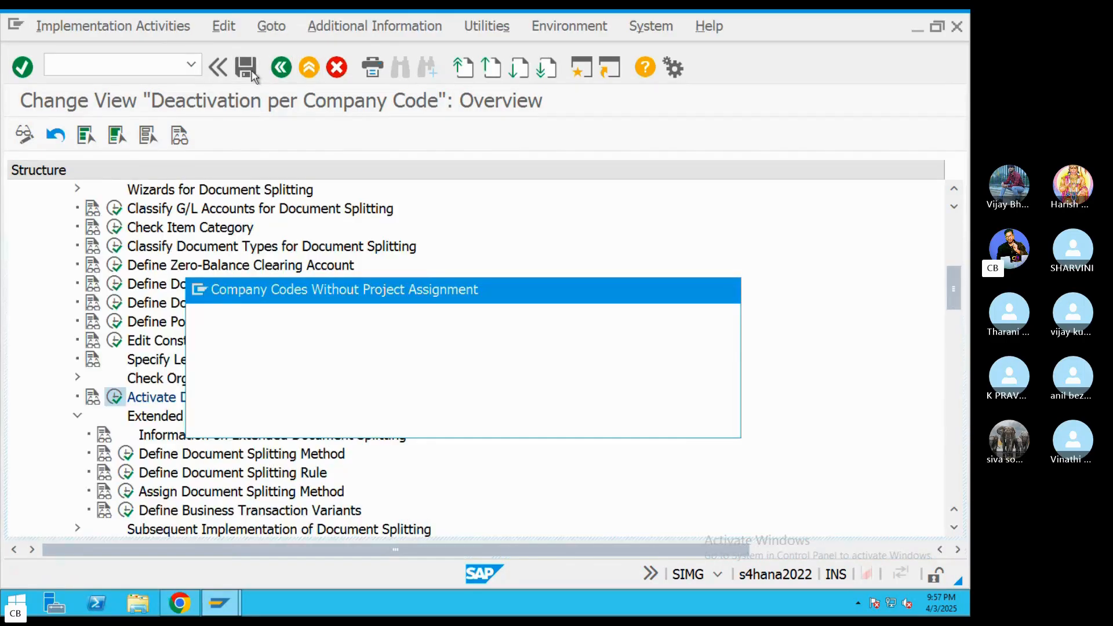
left_click(299, 420)
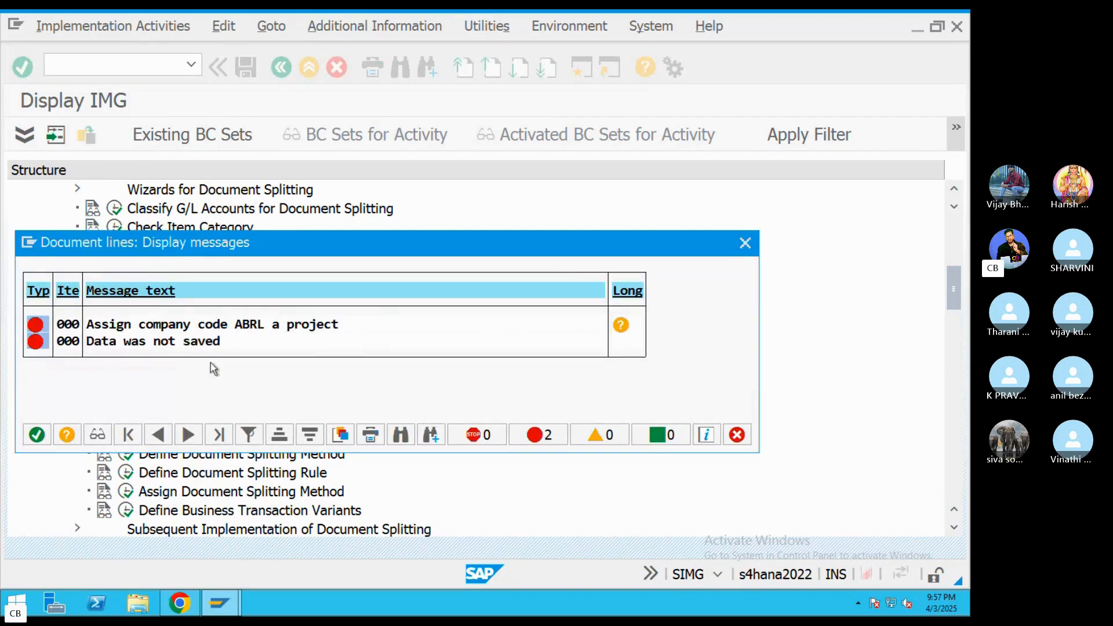
left_click(621, 326)
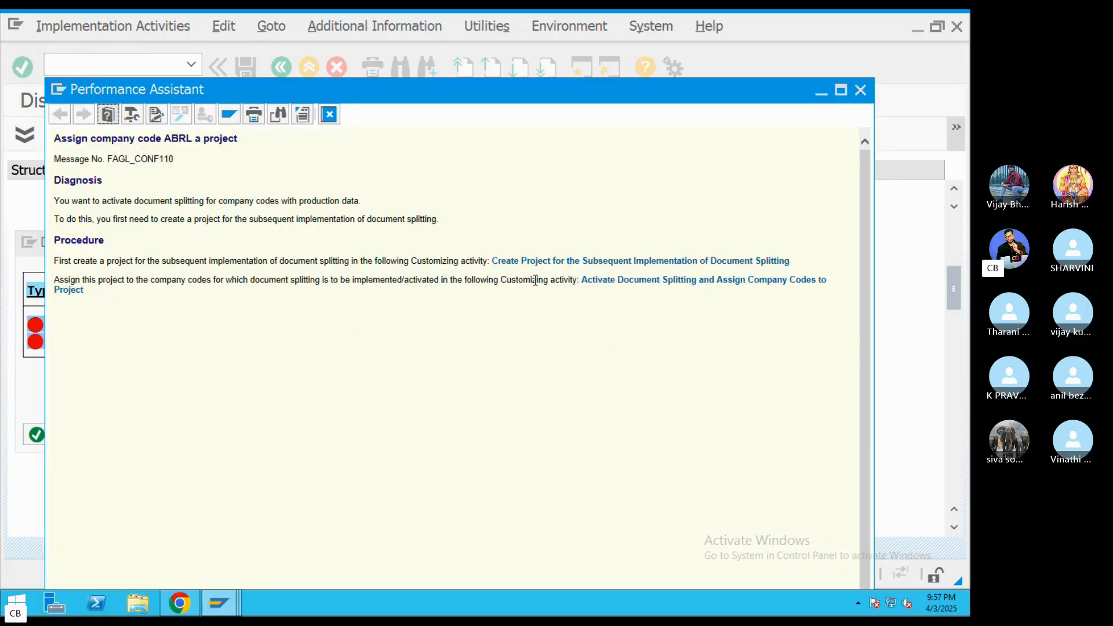
left_click(586, 268)
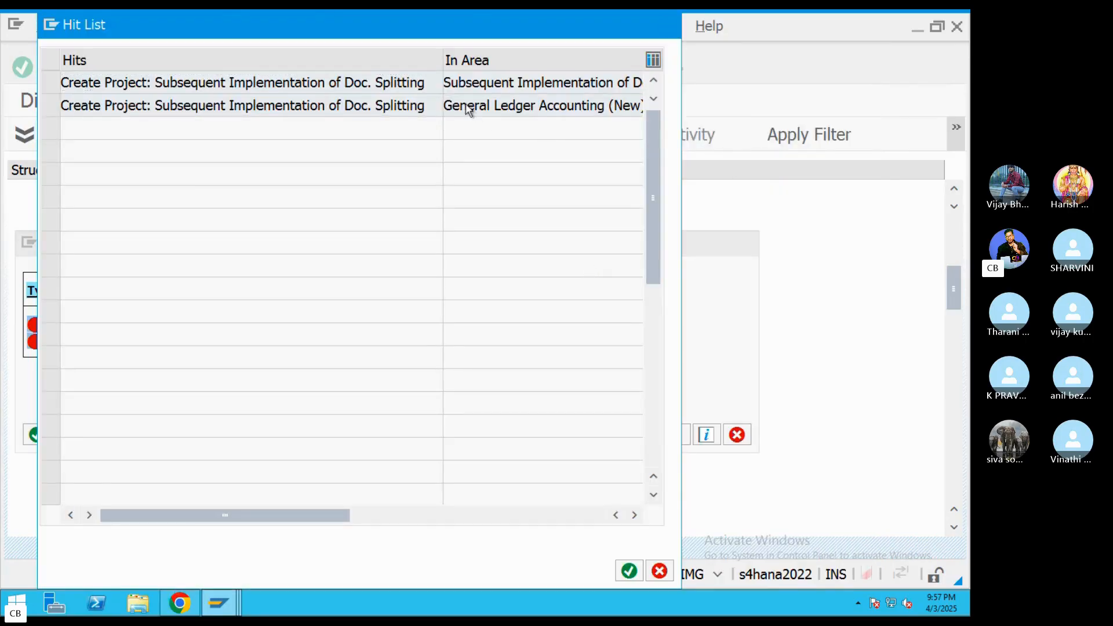
double_click(470, 107)
left_click(121, 230)
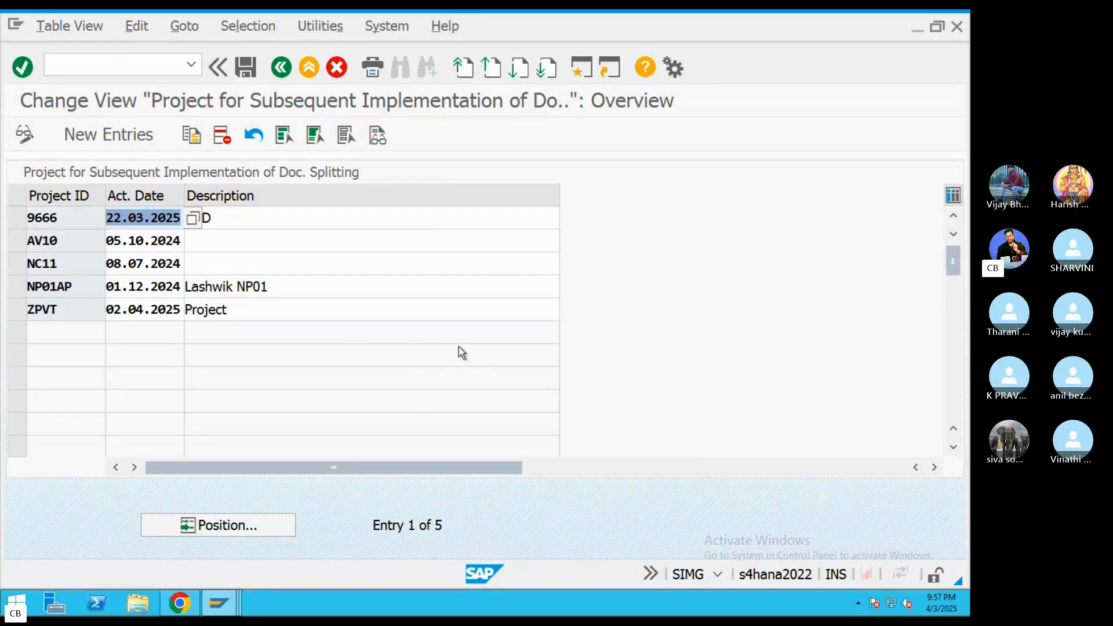
Leave the project list, close the error explanation and messages, and save again
left_click(281, 67)
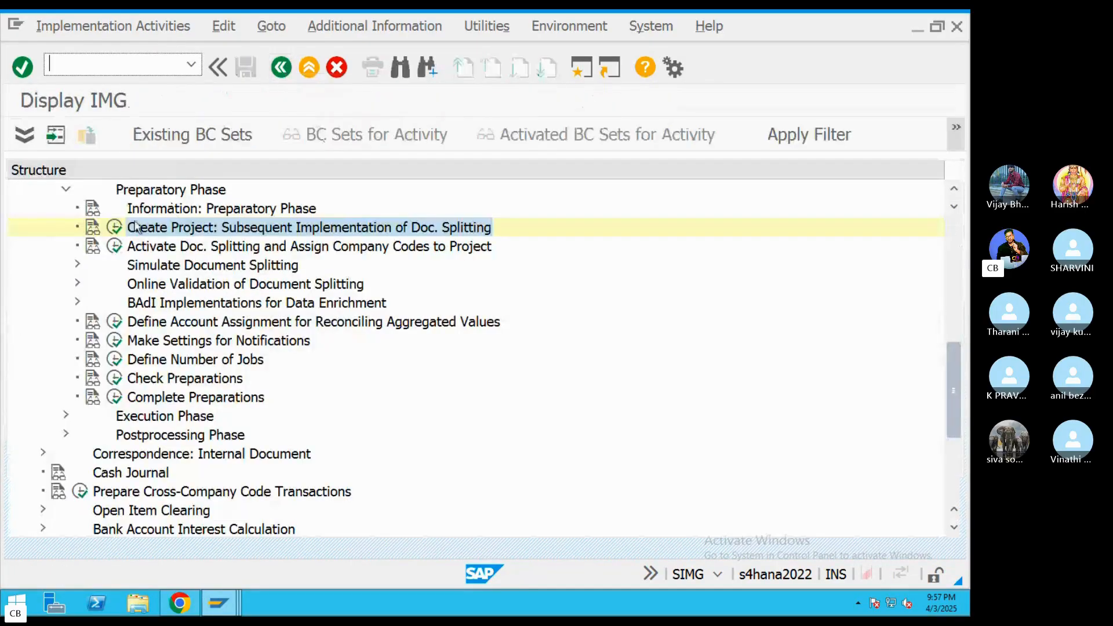
left_click(116, 247)
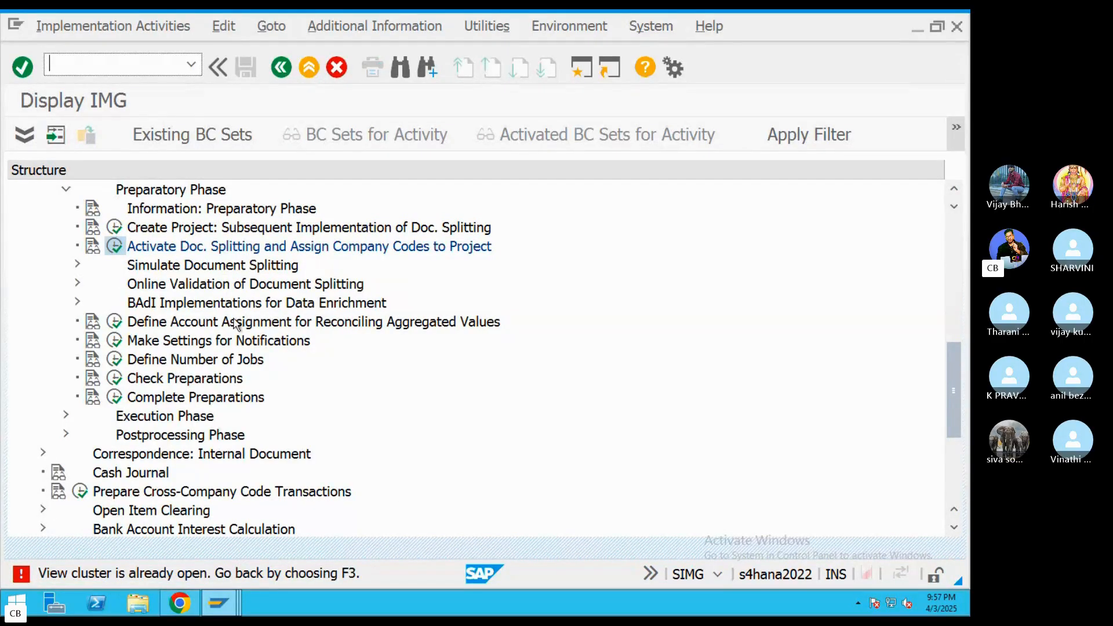
left_click(281, 68)
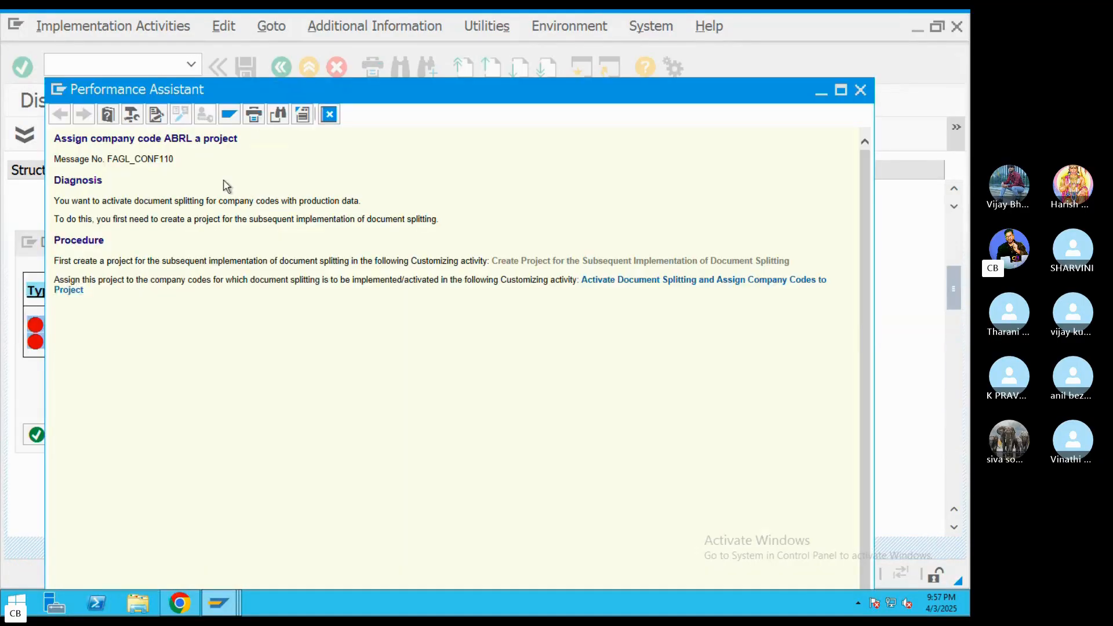
left_click(328, 116)
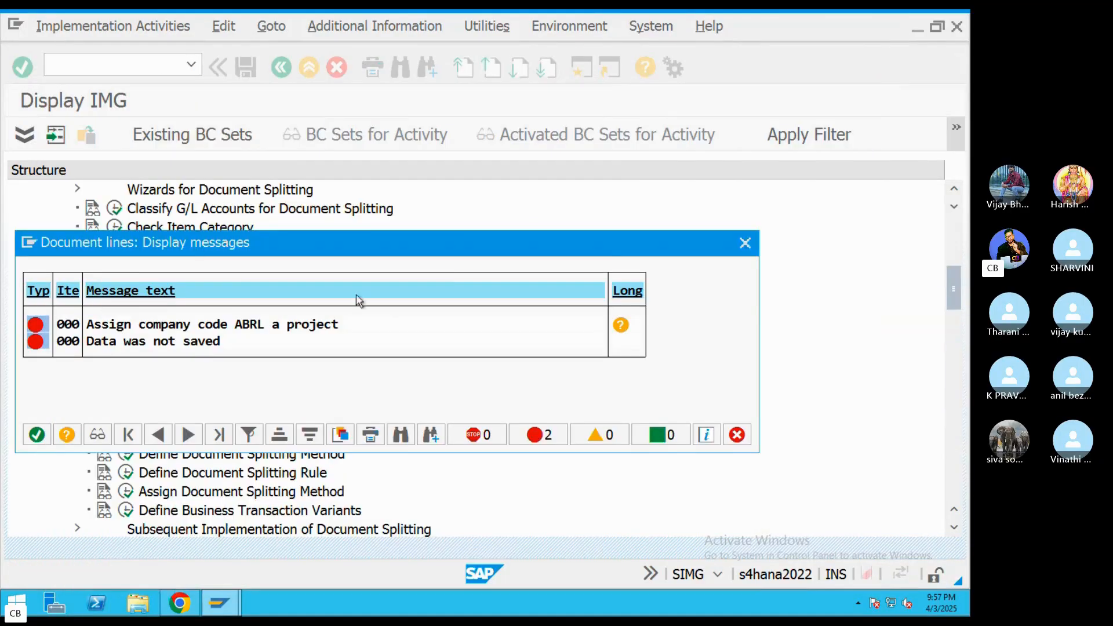
left_click(746, 244)
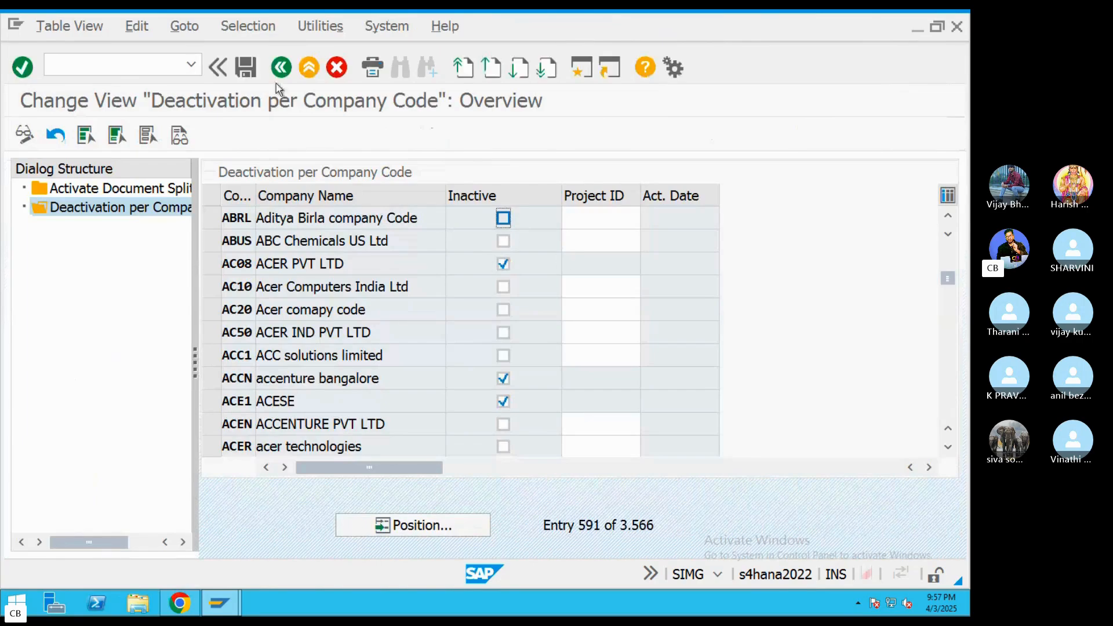
left_click(246, 67)
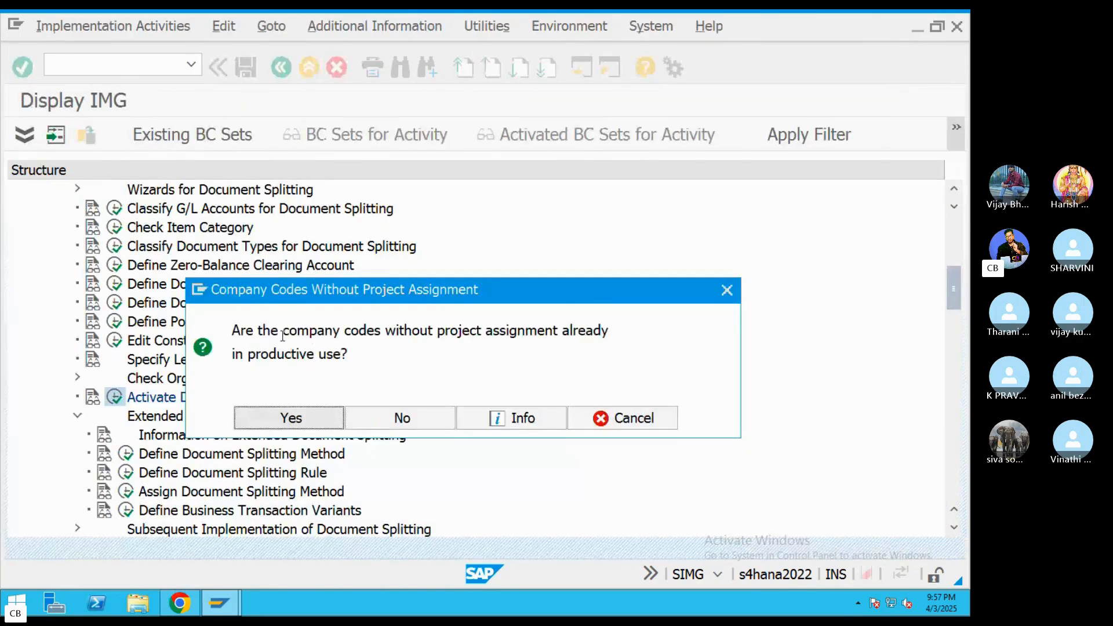
Answer No to the productive-use question and save under a new request 'Document spillting config'
left_click_drag(377, 335, 601, 343)
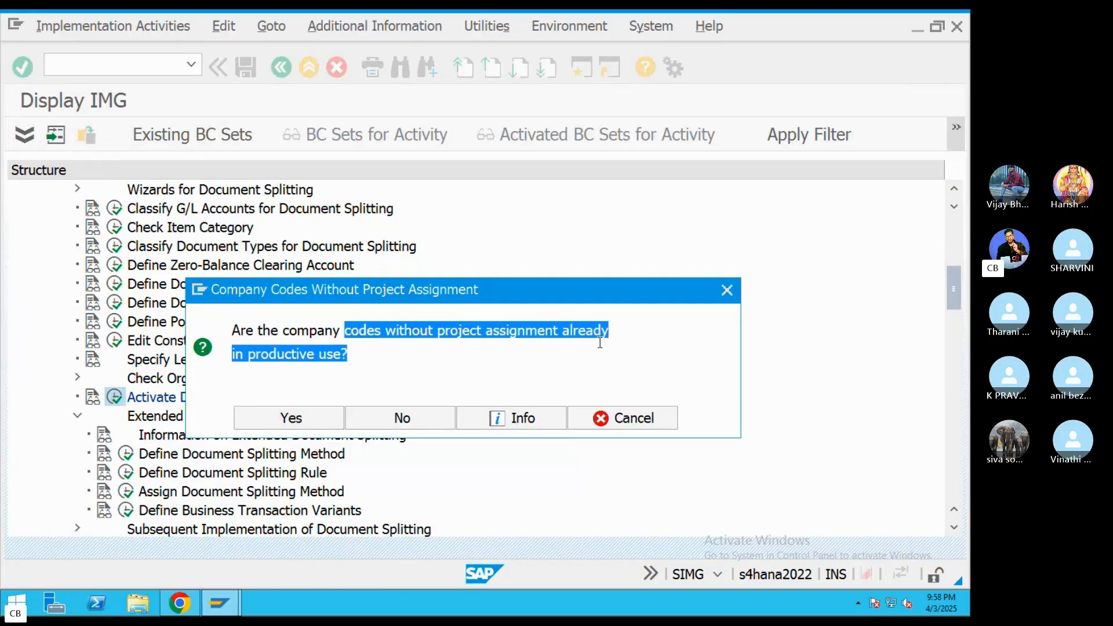
left_click(389, 415)
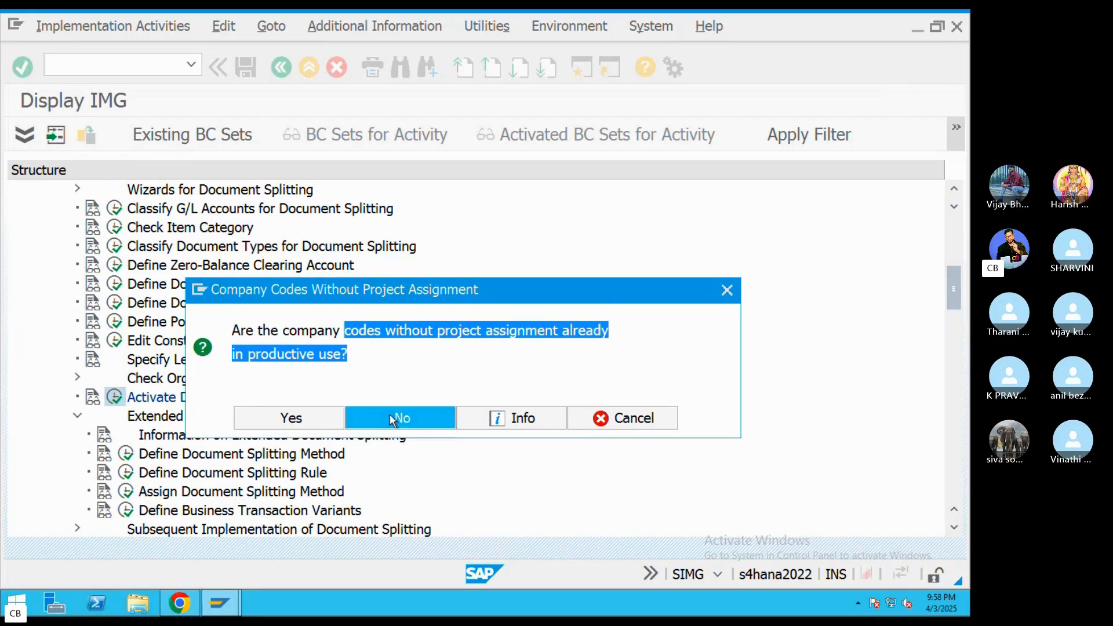
left_click(331, 365)
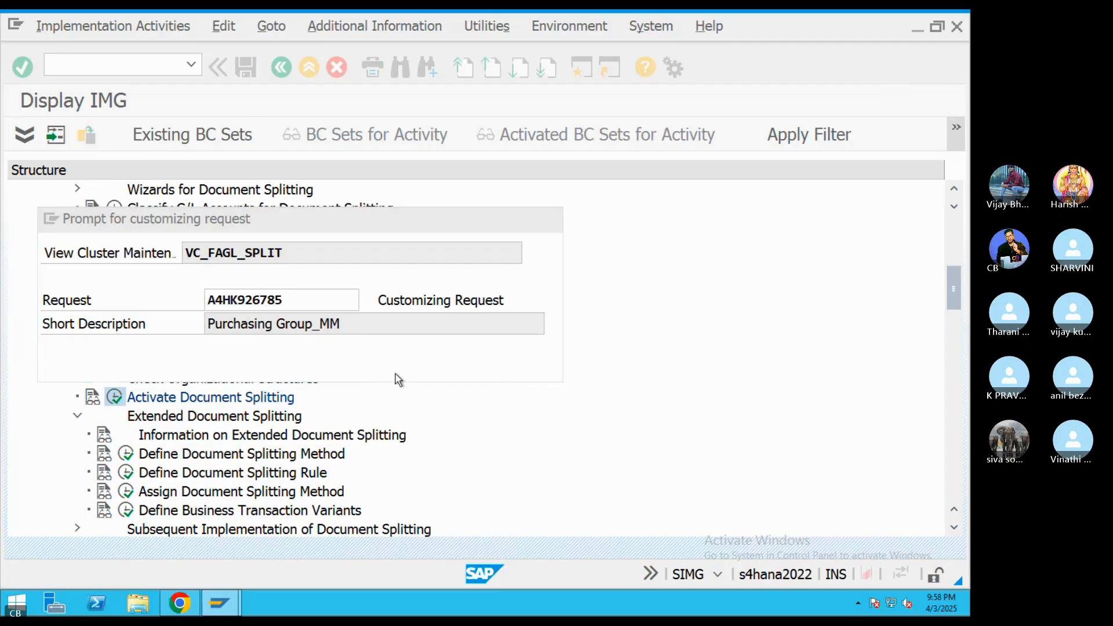
type("Docu")
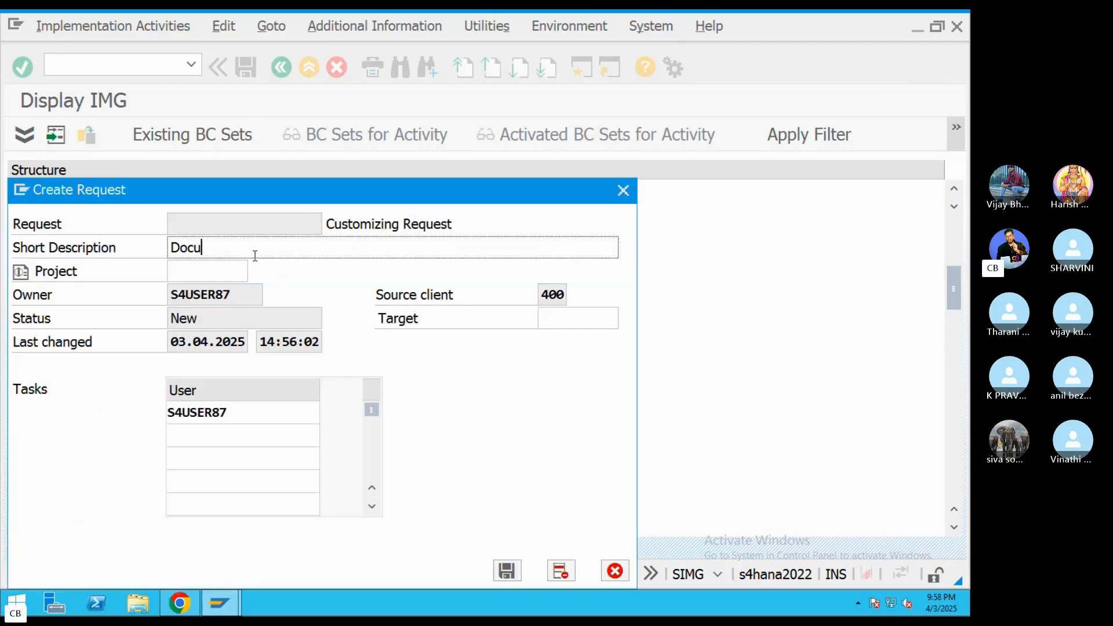
type("ment spo")
key("BackSpace")
type("illting ")
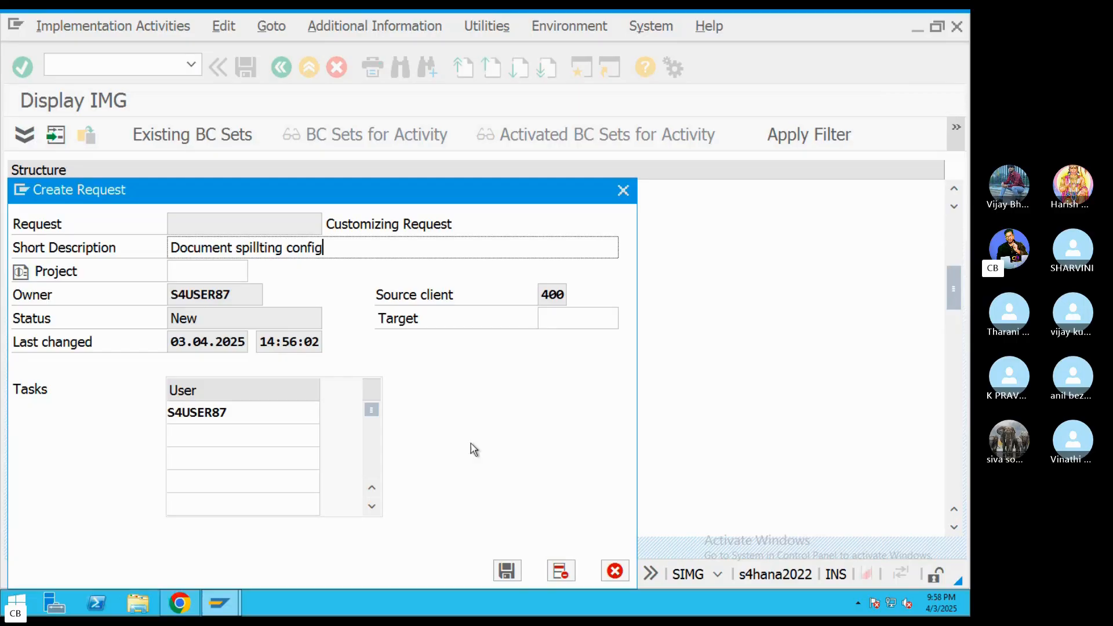
type("config")
left_click(506, 570)
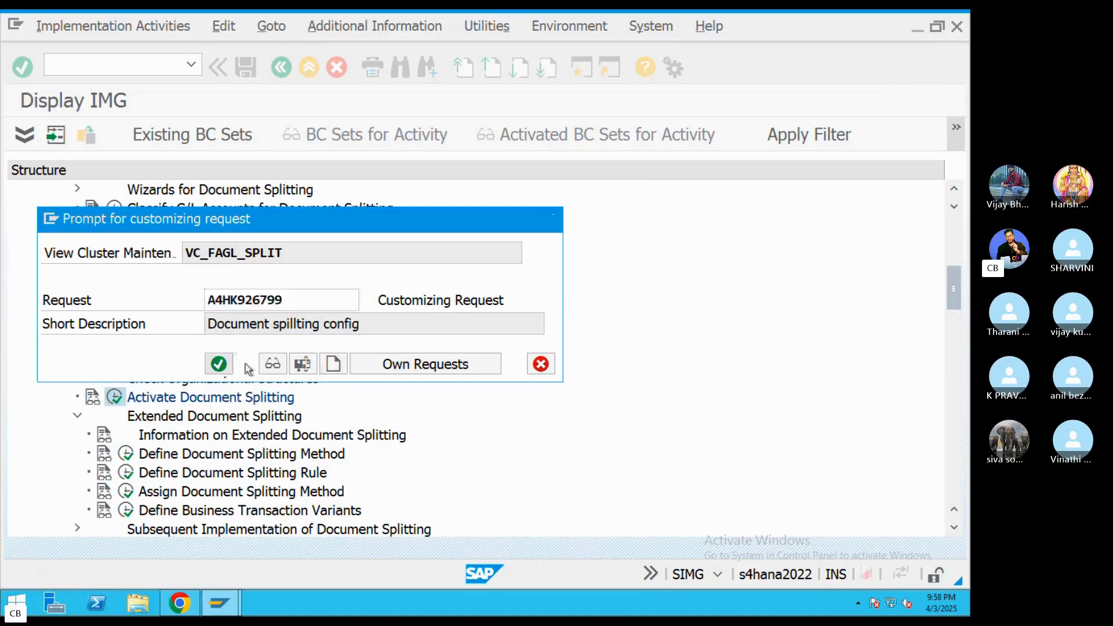
left_click(218, 364)
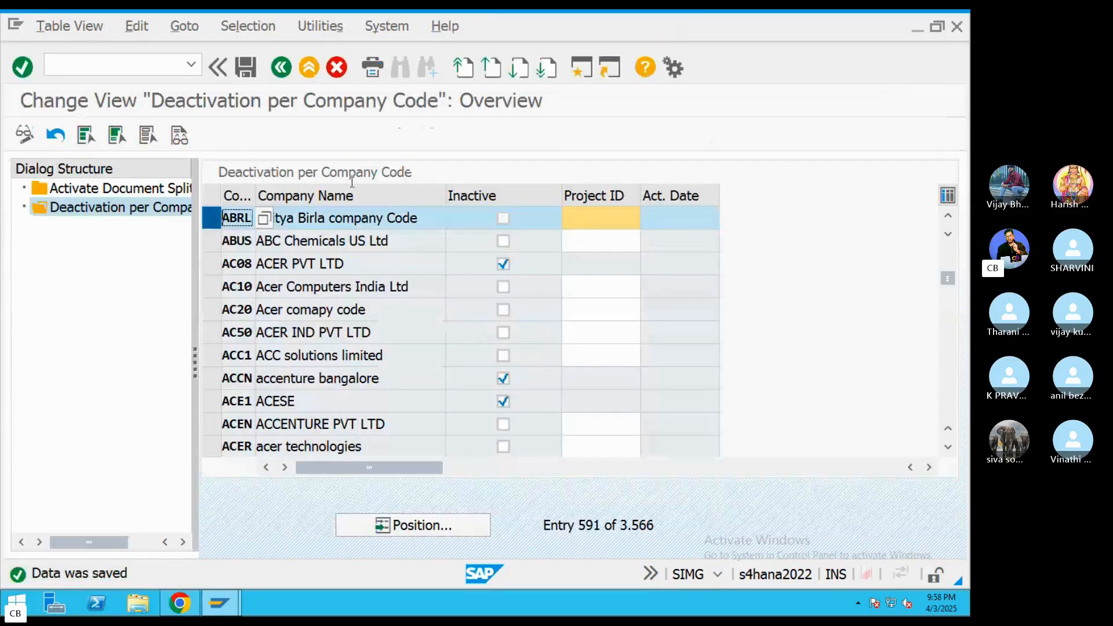
Reopen Activate Document Splitting in display mode and go to Deactivation per Company Code
left_click(281, 68)
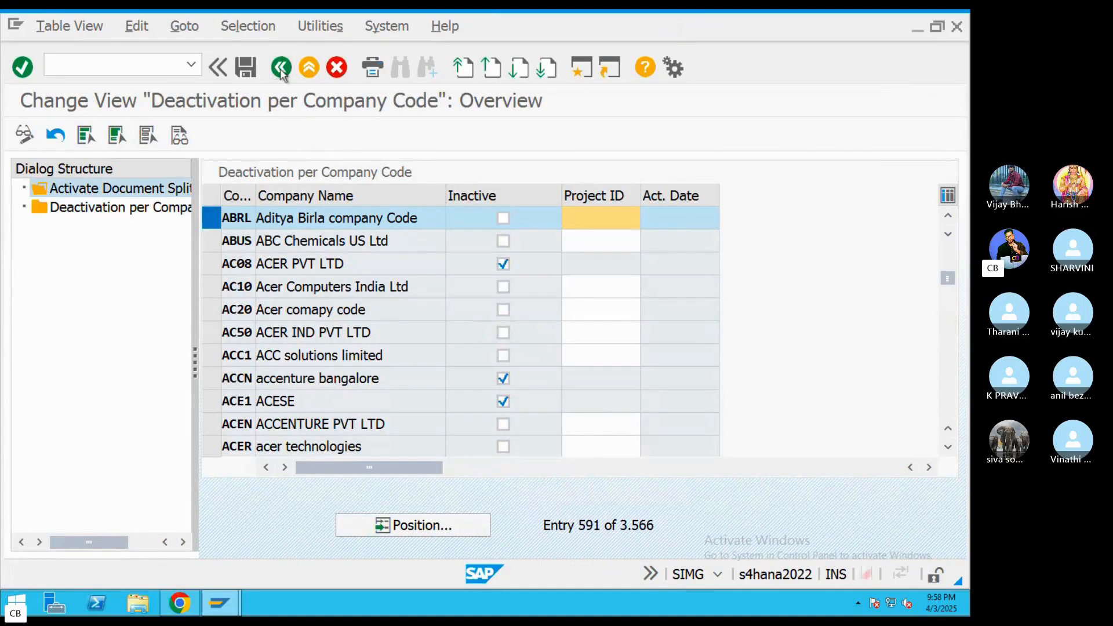
left_click(281, 70)
left_click(116, 398)
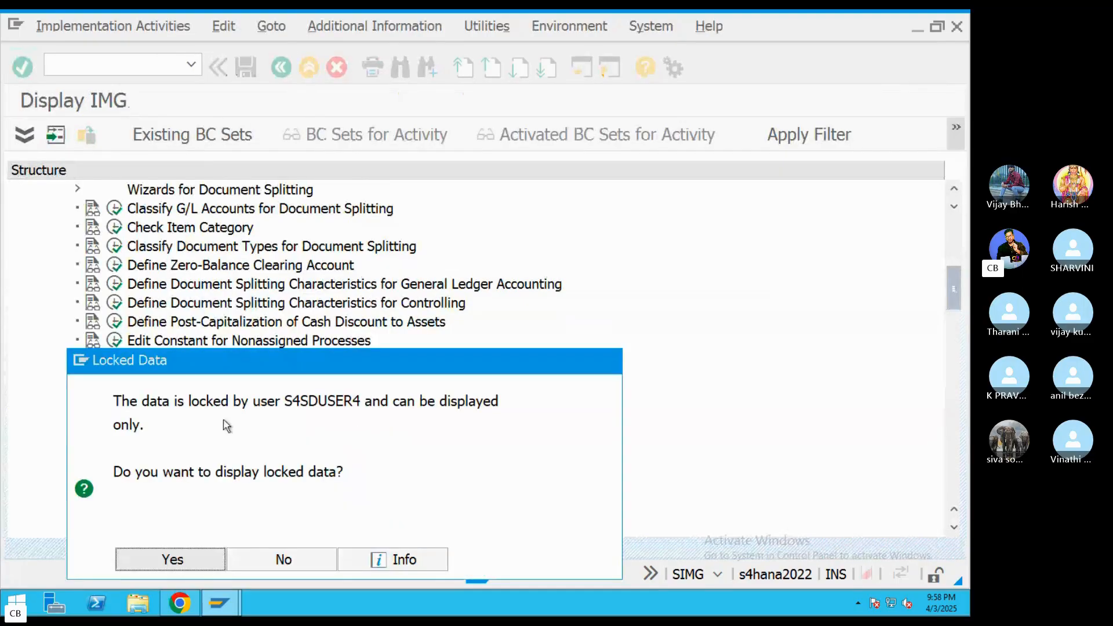
left_click(177, 560)
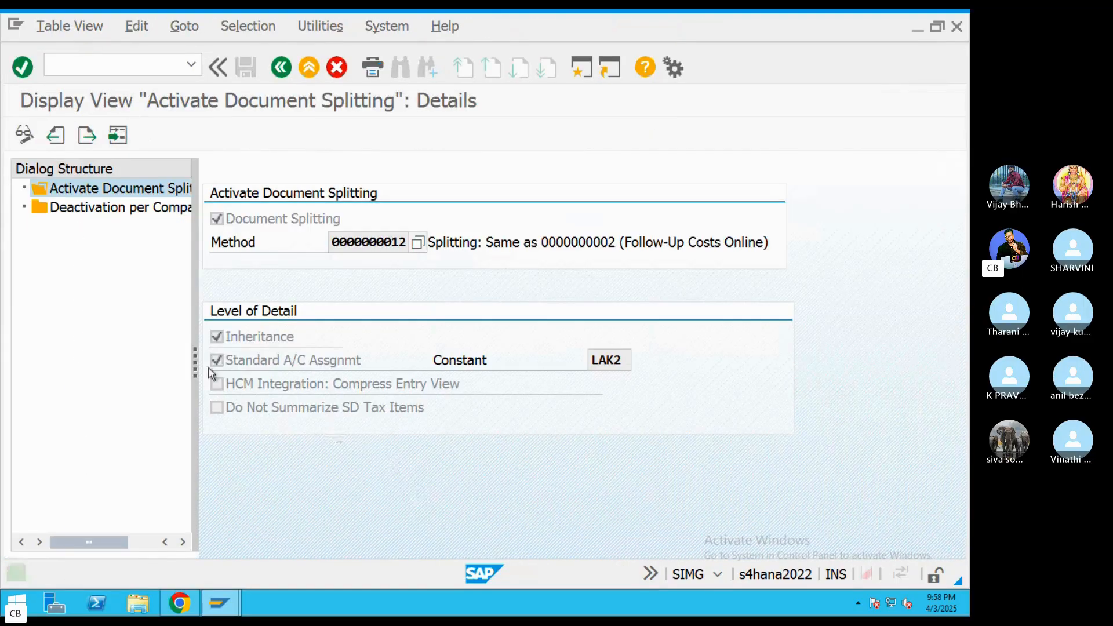
double_click(87, 207)
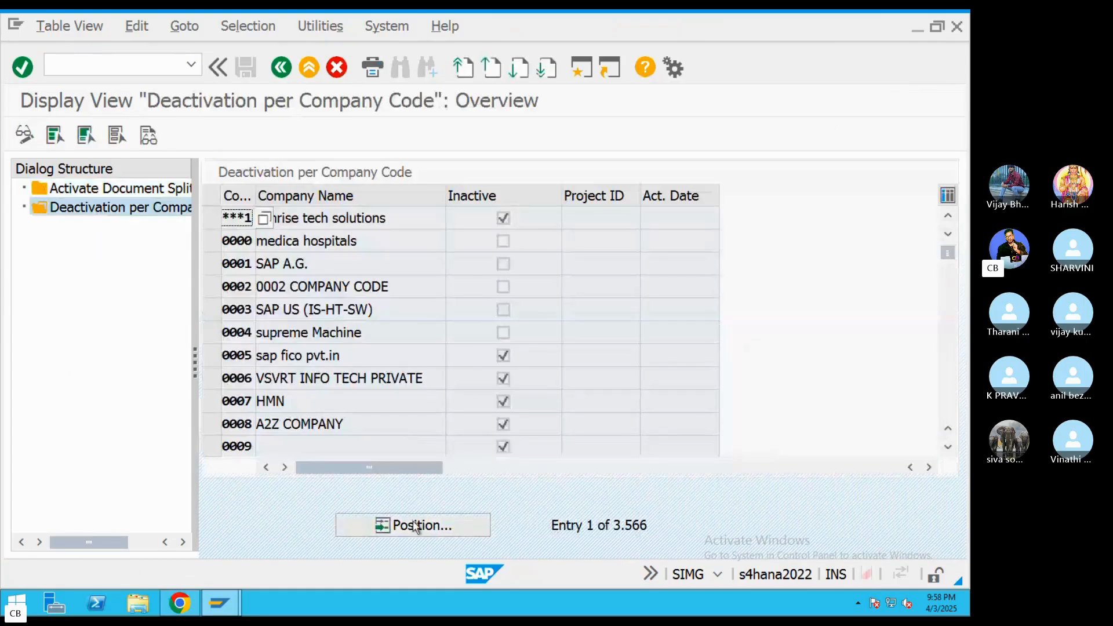
Check company code ABRL's entry, then return to the Document Splitting activities in the IMG
left_click(416, 526)
type("AB")
key("Return")
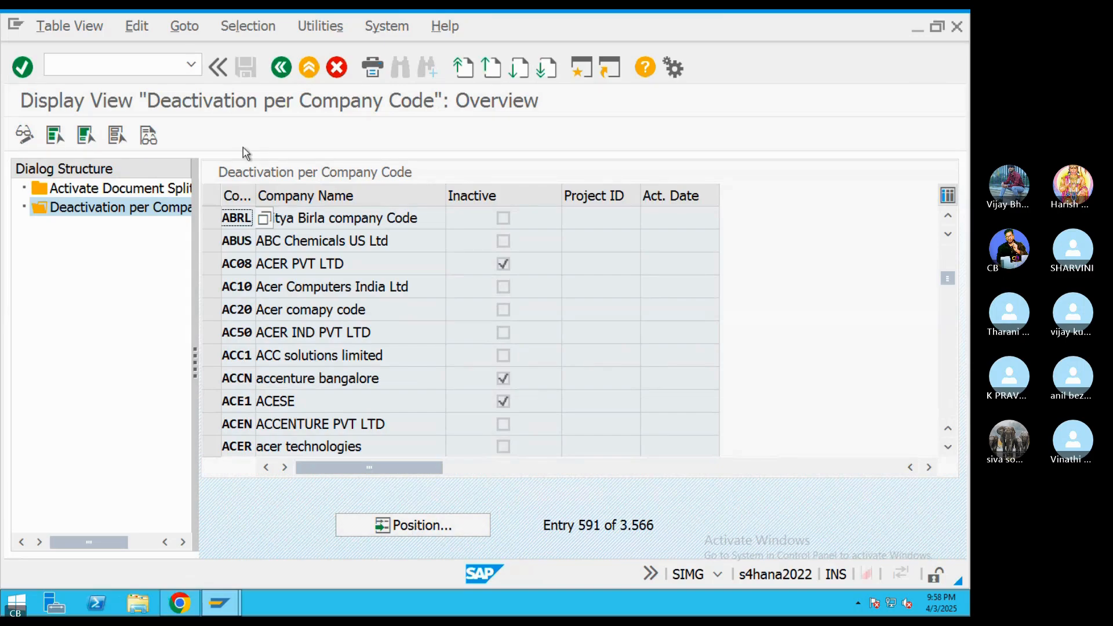
left_click(282, 71)
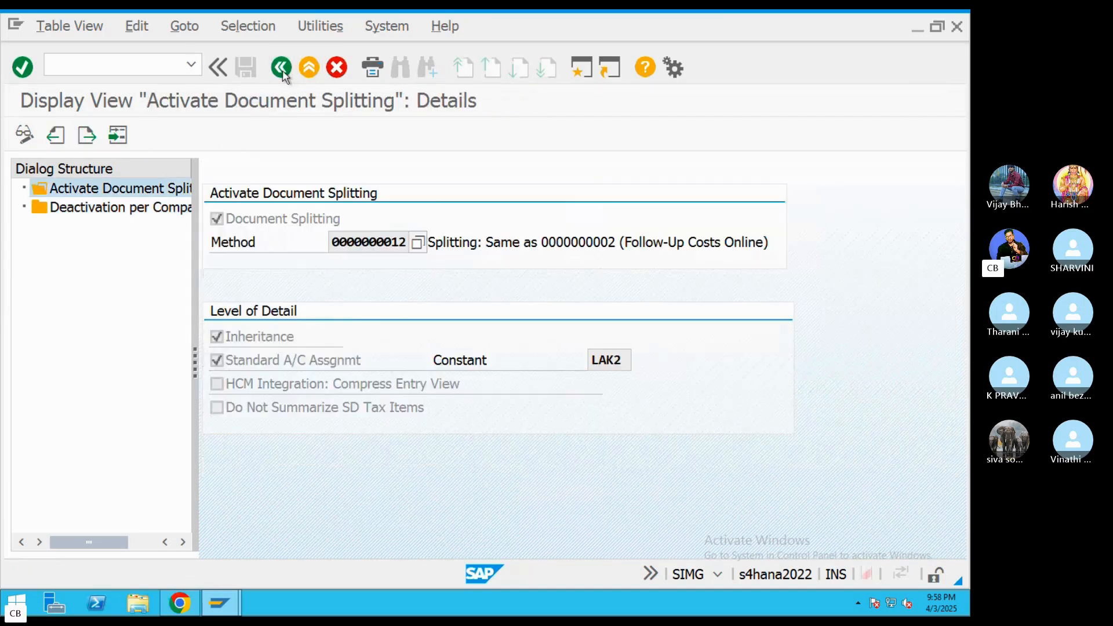
left_click(283, 68)
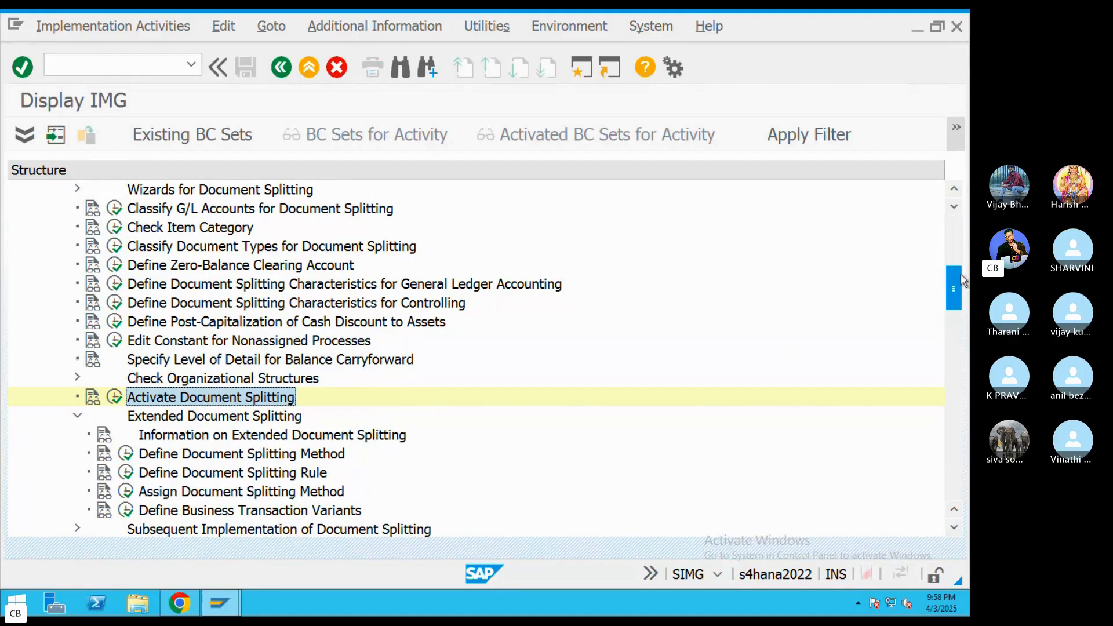
left_click_drag(957, 283, 956, 266)
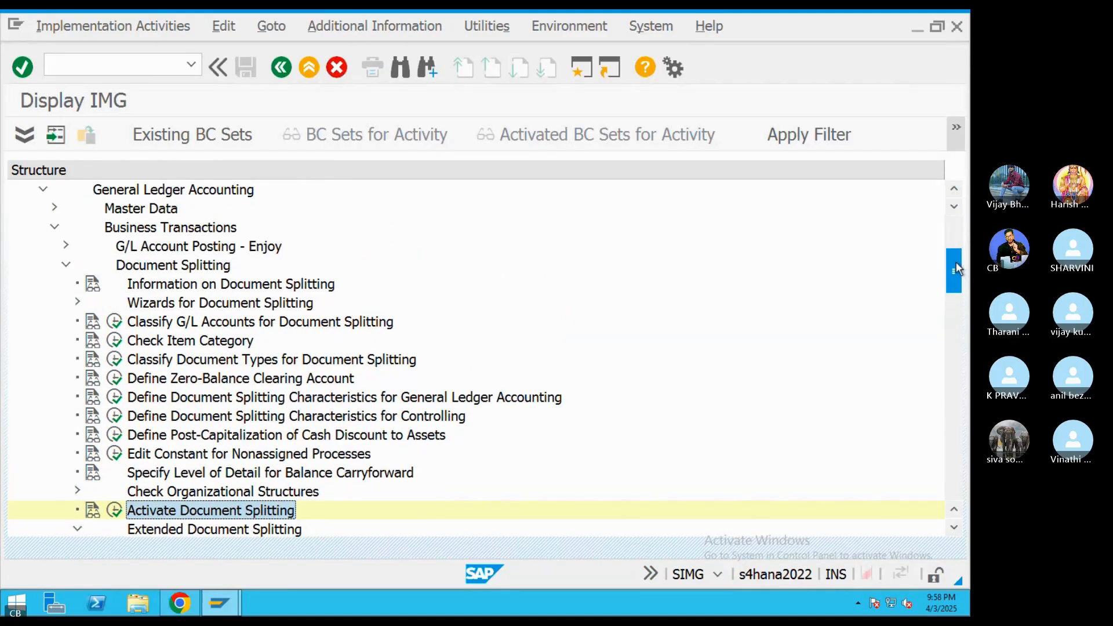
Open G/L account classification for document splitting with chart of accounts ABRL
left_click(203, 326)
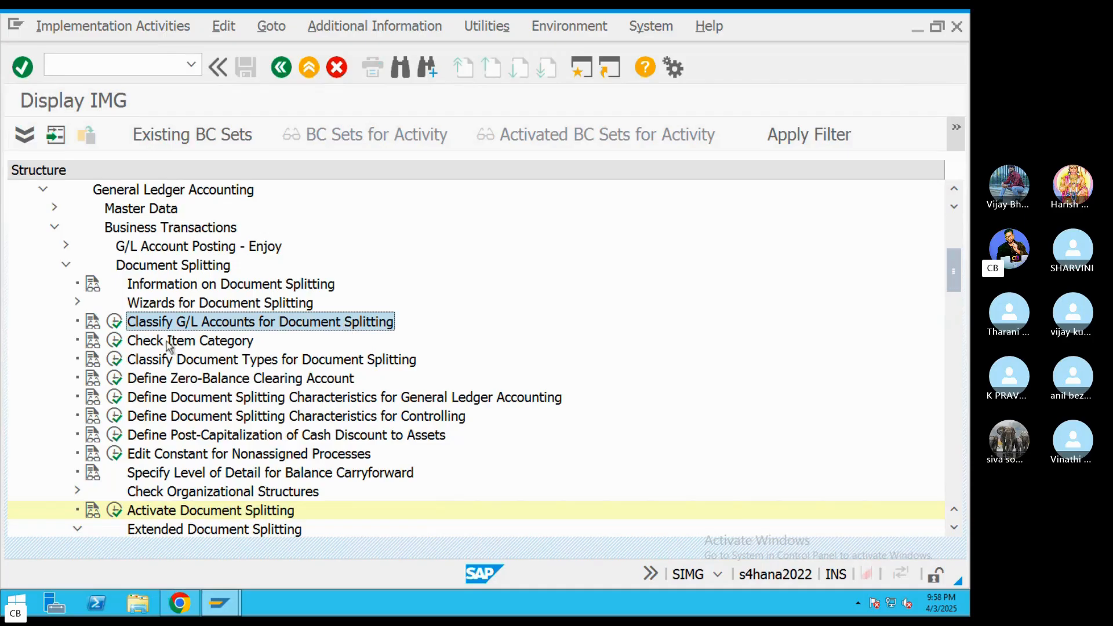
left_click(118, 325)
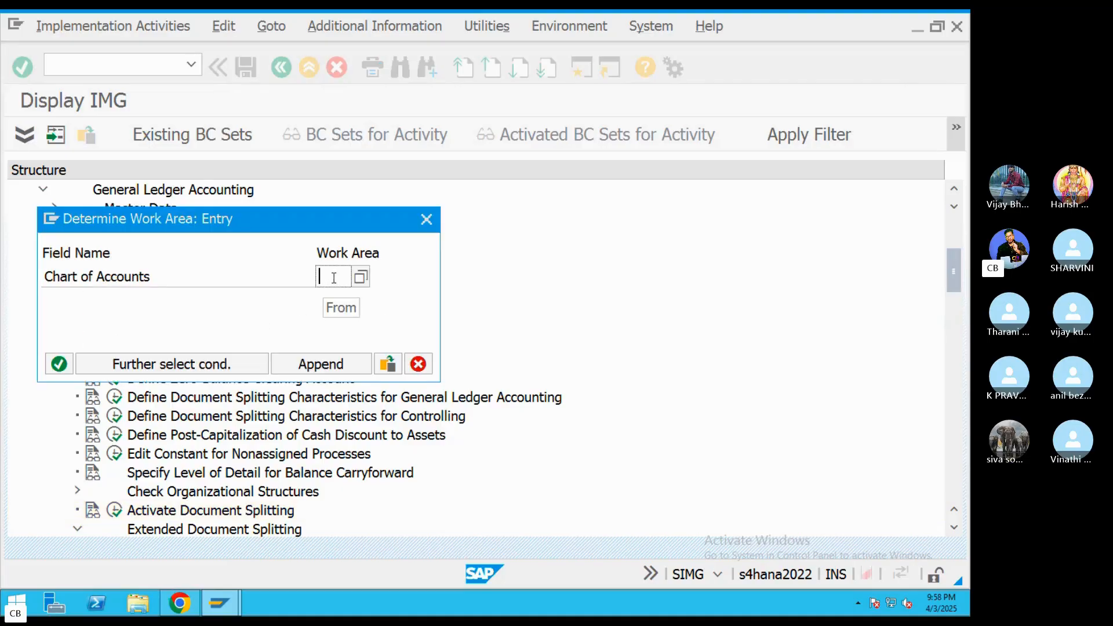
type("ABRL")
key("Return")
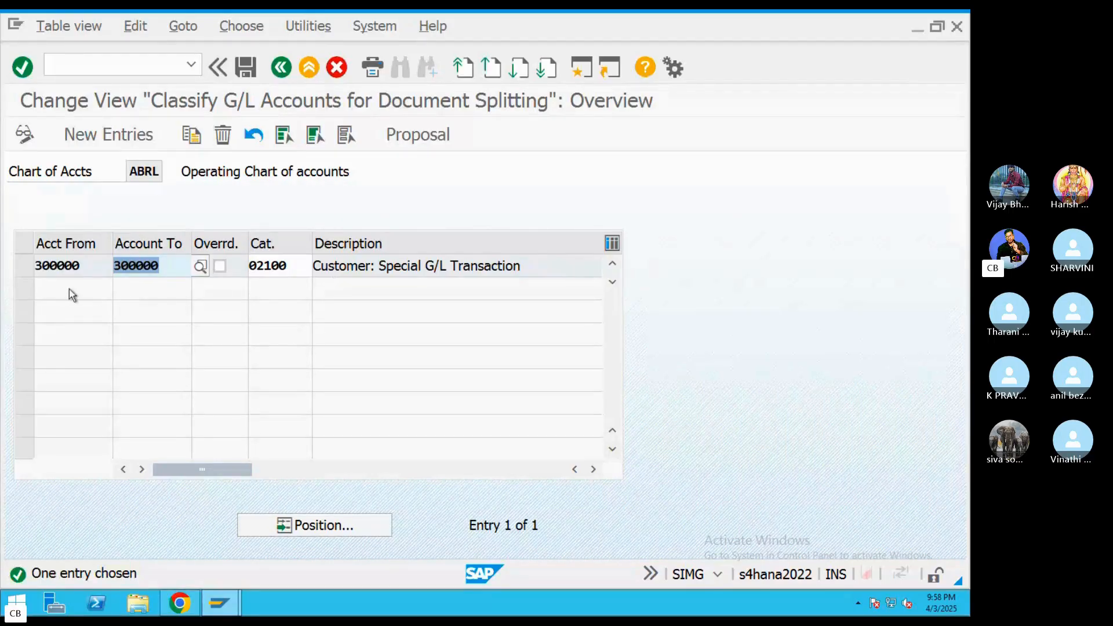
Add a new entry with starting account 400323 (Rent1) from company code ABRL's account list
left_click(91, 138)
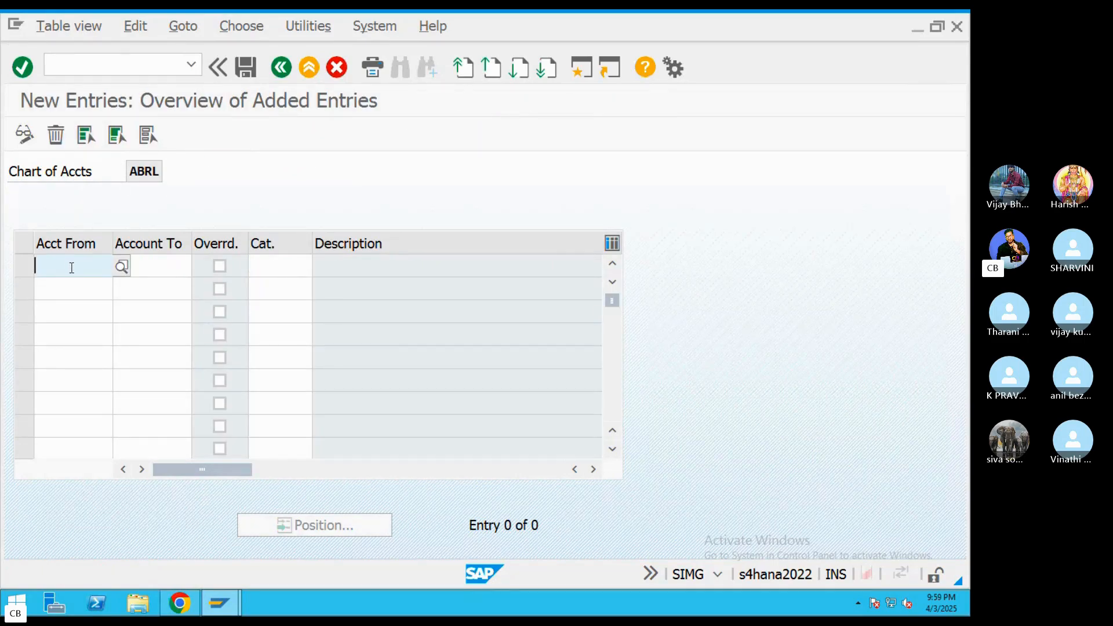
left_click(122, 267)
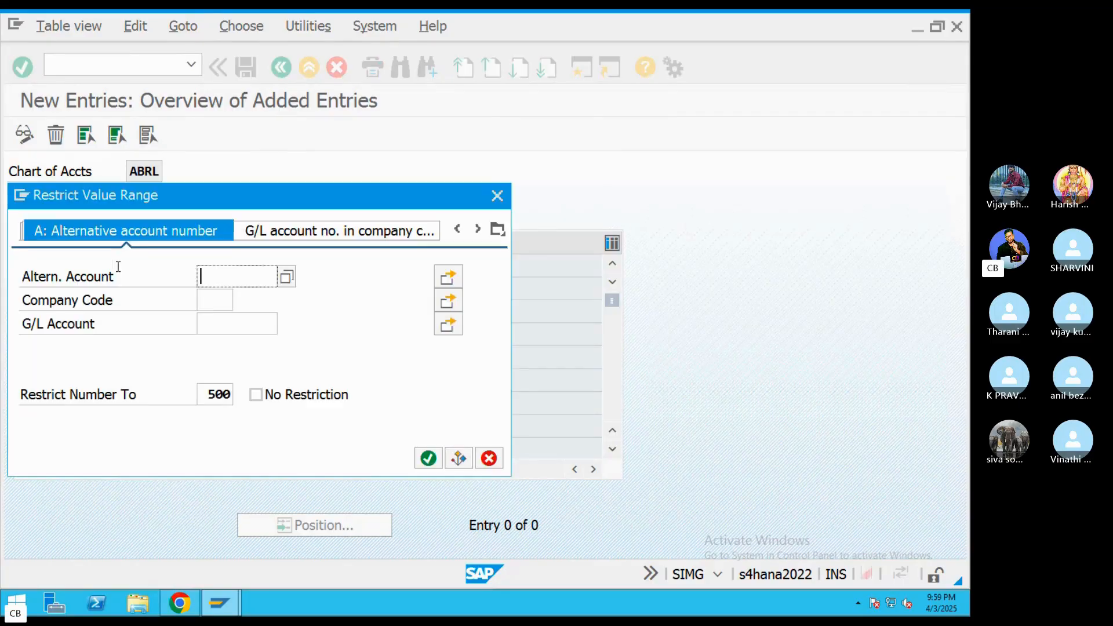
left_click(212, 301)
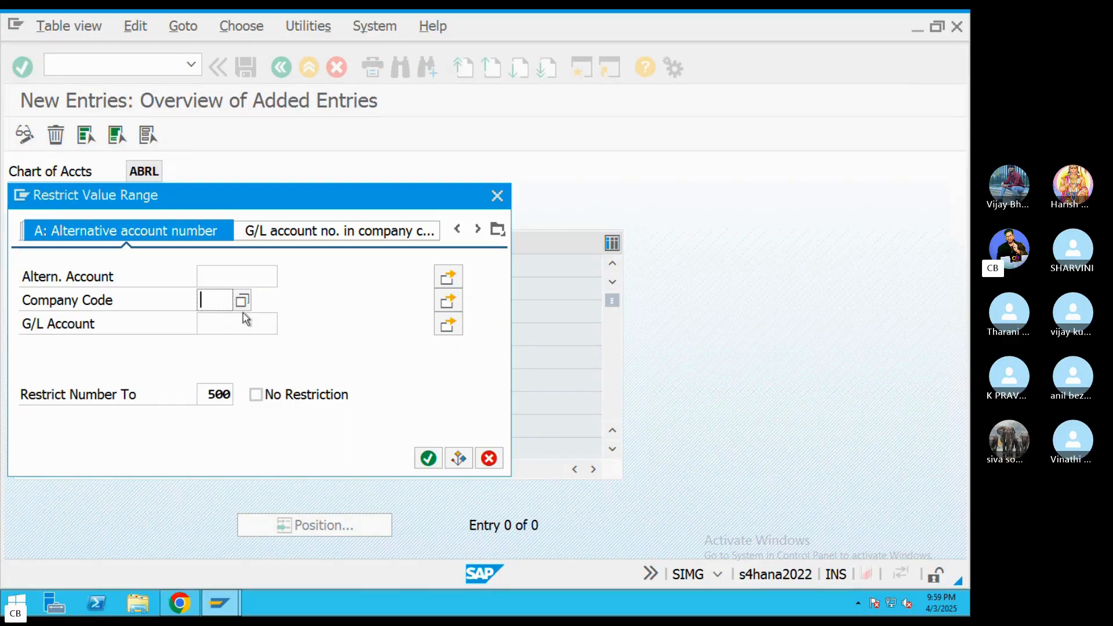
type("ABRL")
key("Return")
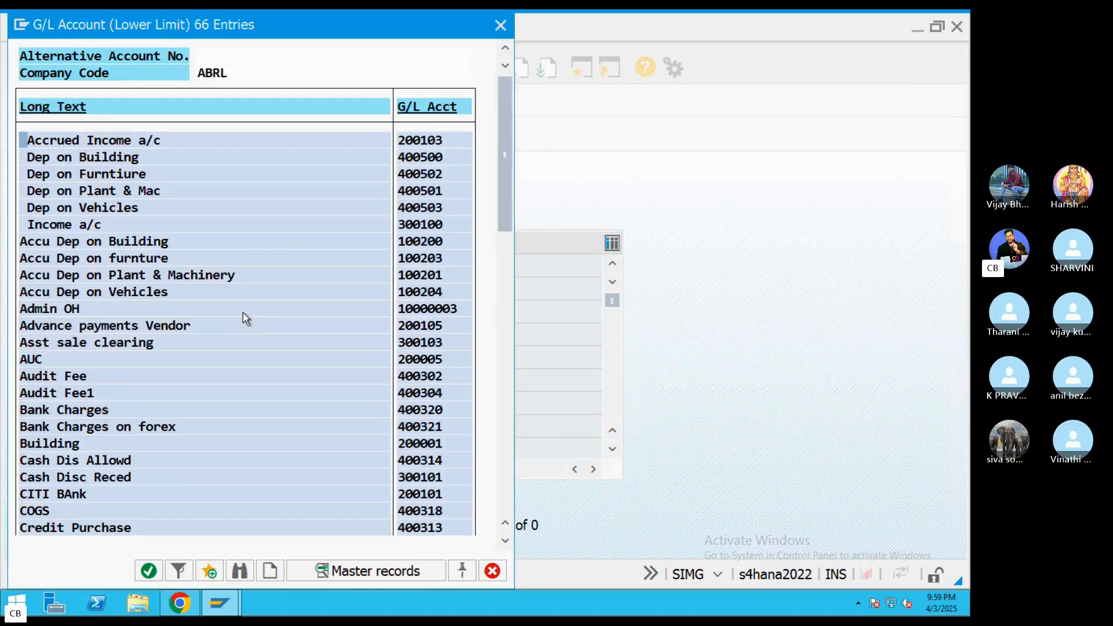
scroll(174, 479, "down", 5)
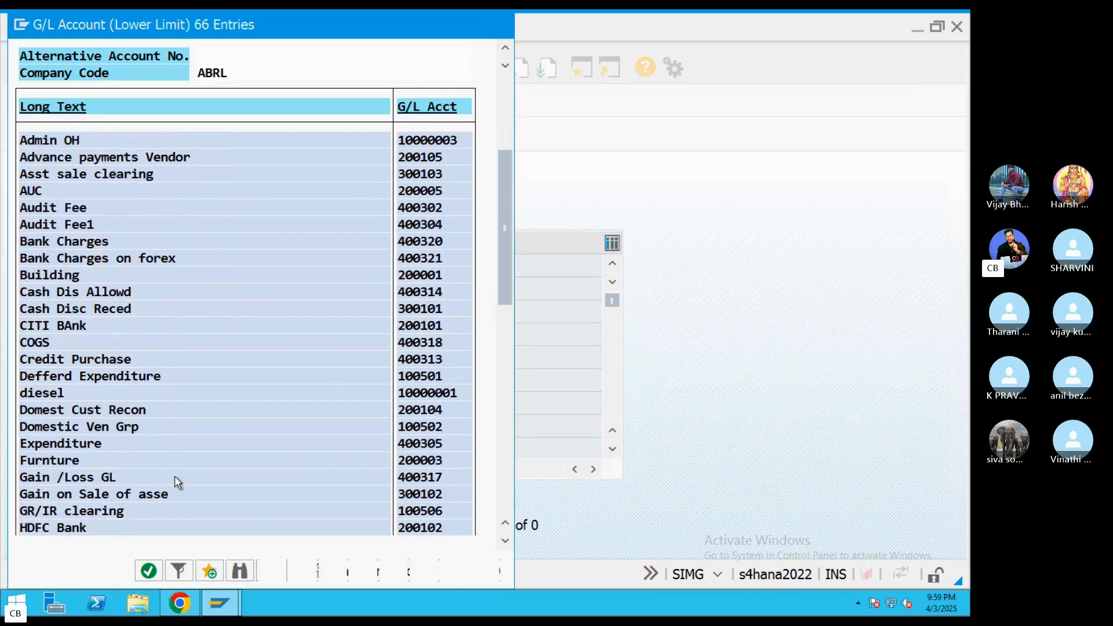
scroll(177, 482, "down", 7)
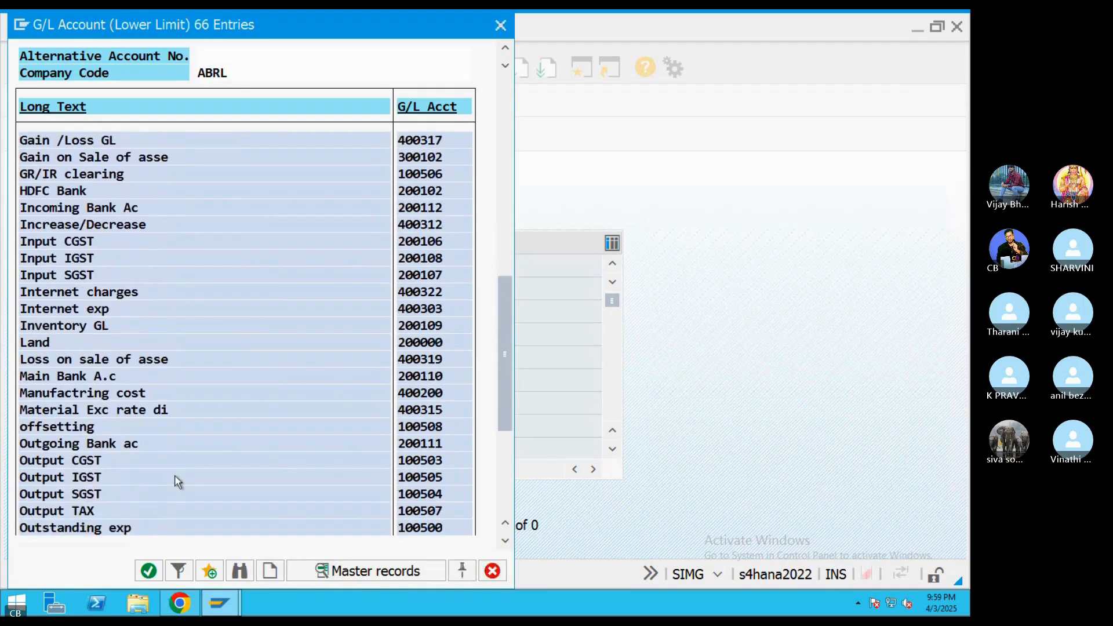
scroll(175, 482, "down", 2)
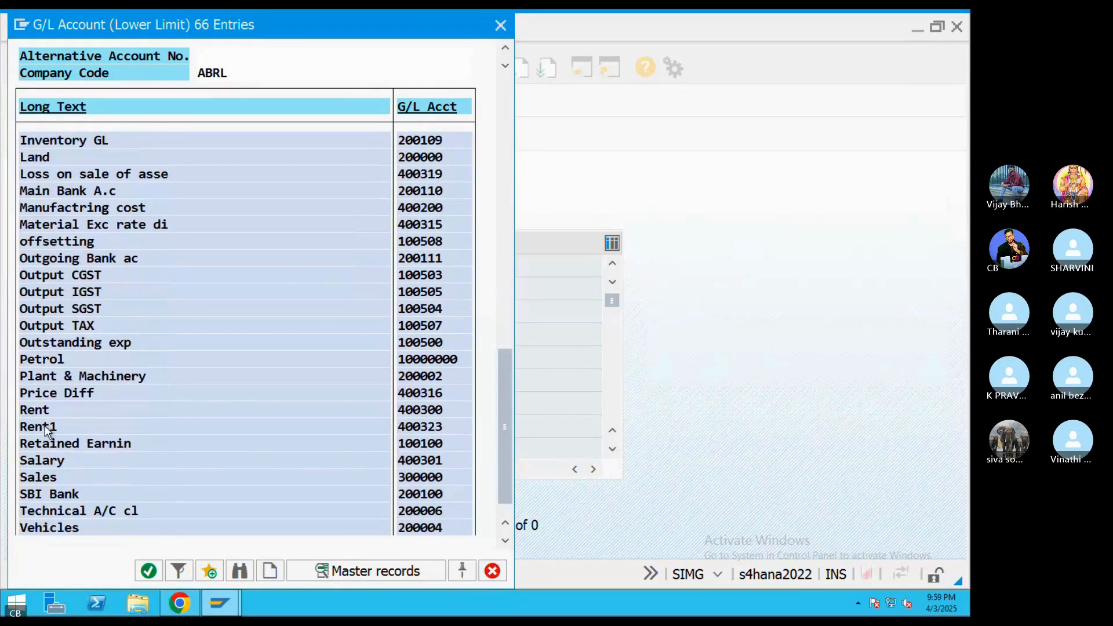
left_click(82, 296)
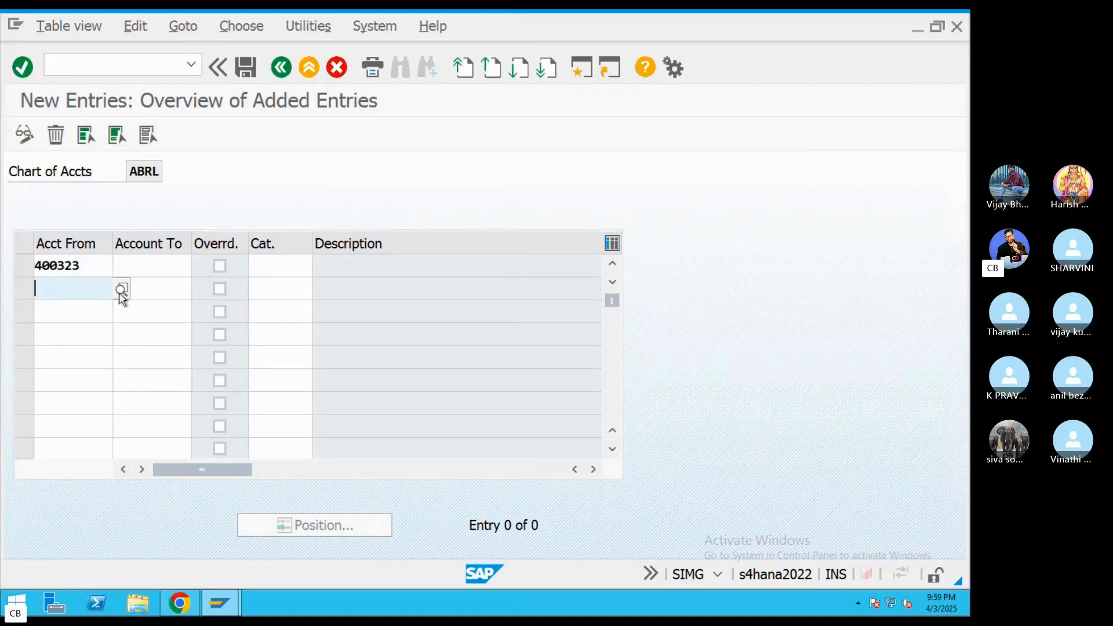
Copy 400323 into the first row's ending account as well
left_click(121, 289)
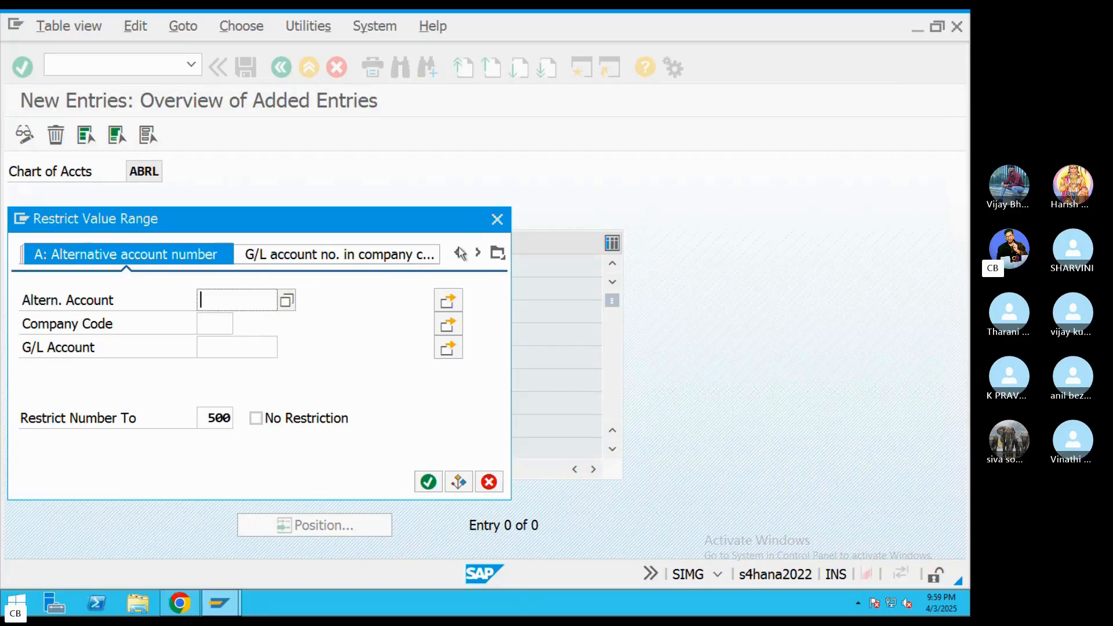
left_click(497, 219)
left_click(159, 263)
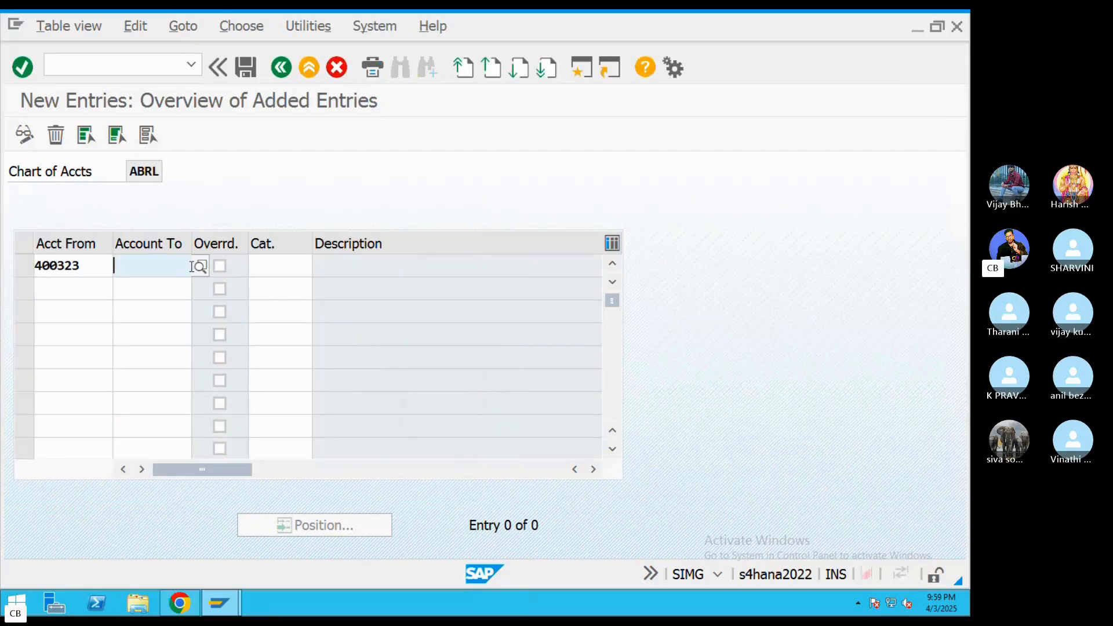
left_click_drag(85, 265, 3, 273)
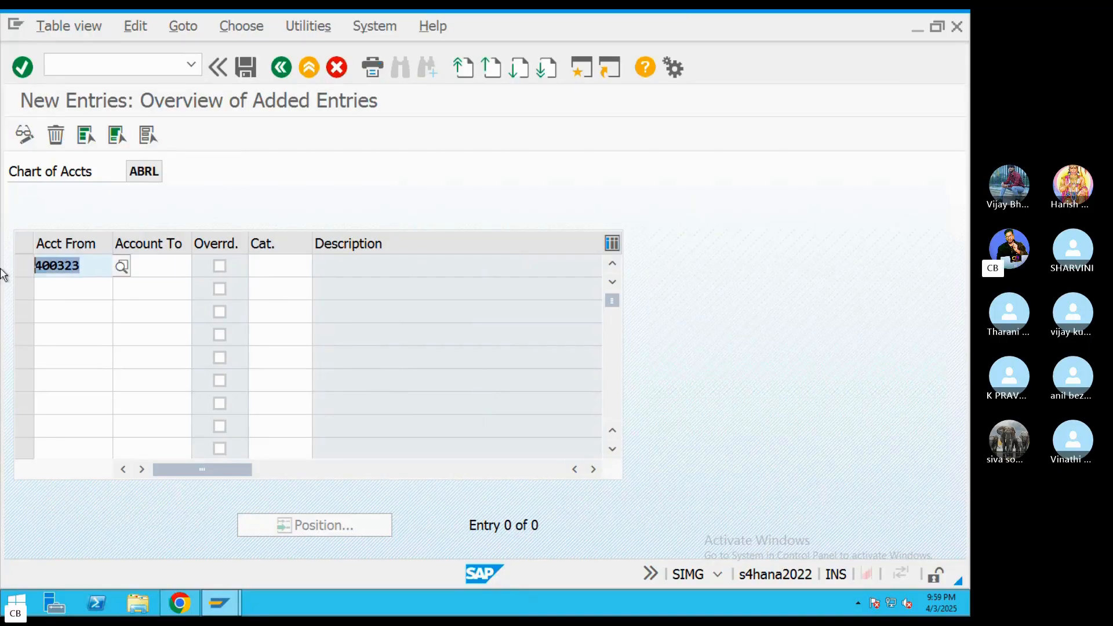
key("ctrl+c")
left_click(159, 272)
key("ctrl+v")
Choose 400301 (Salary) from company code ABRL as the second row's starting account
left_click(78, 288)
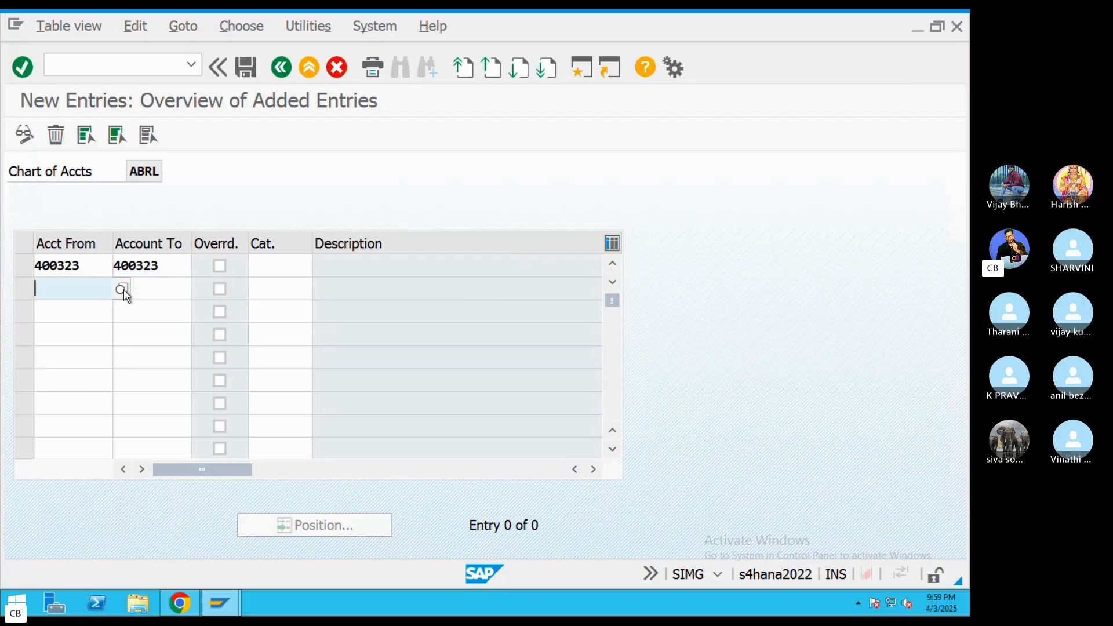
left_click(124, 291)
key("F4")
left_click(247, 330)
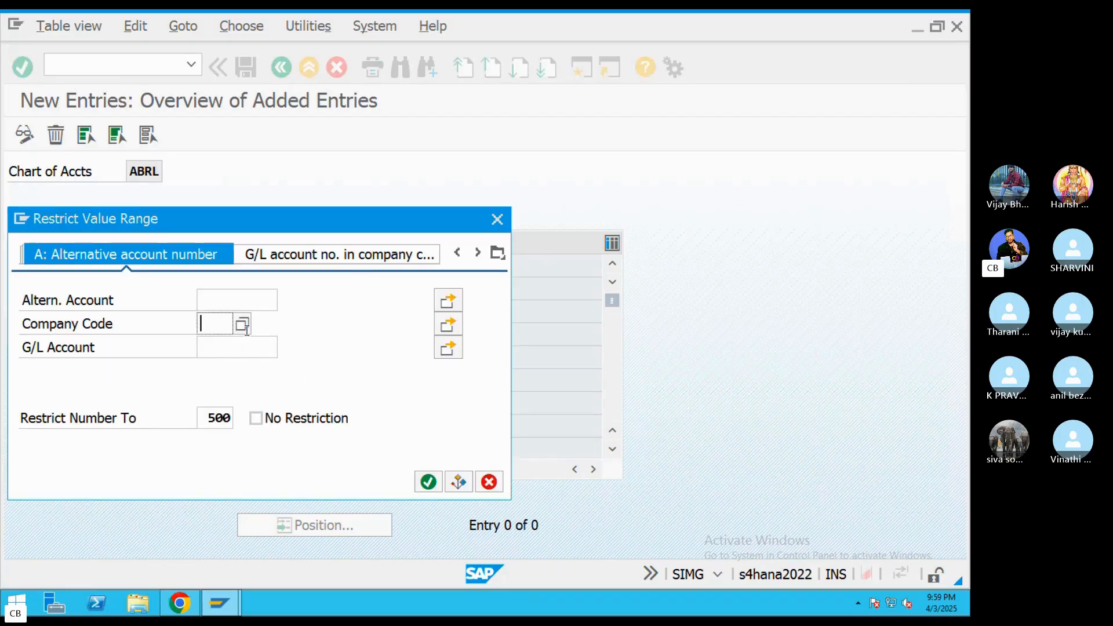
left_click(216, 323)
left_click(214, 341)
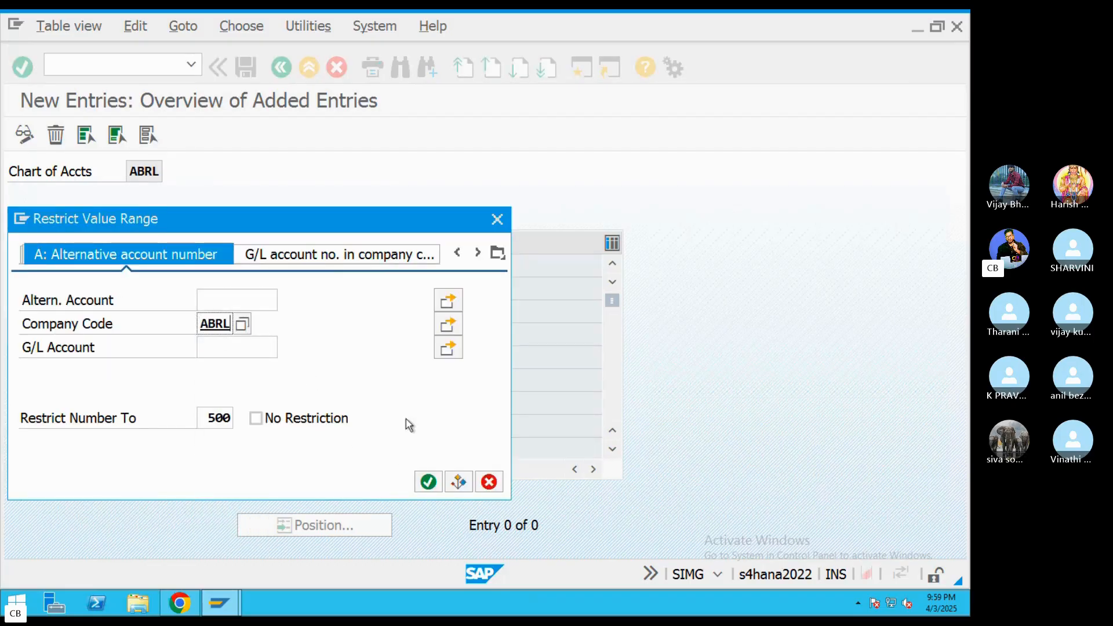
left_click(428, 482)
scroll(193, 451, "down", 6)
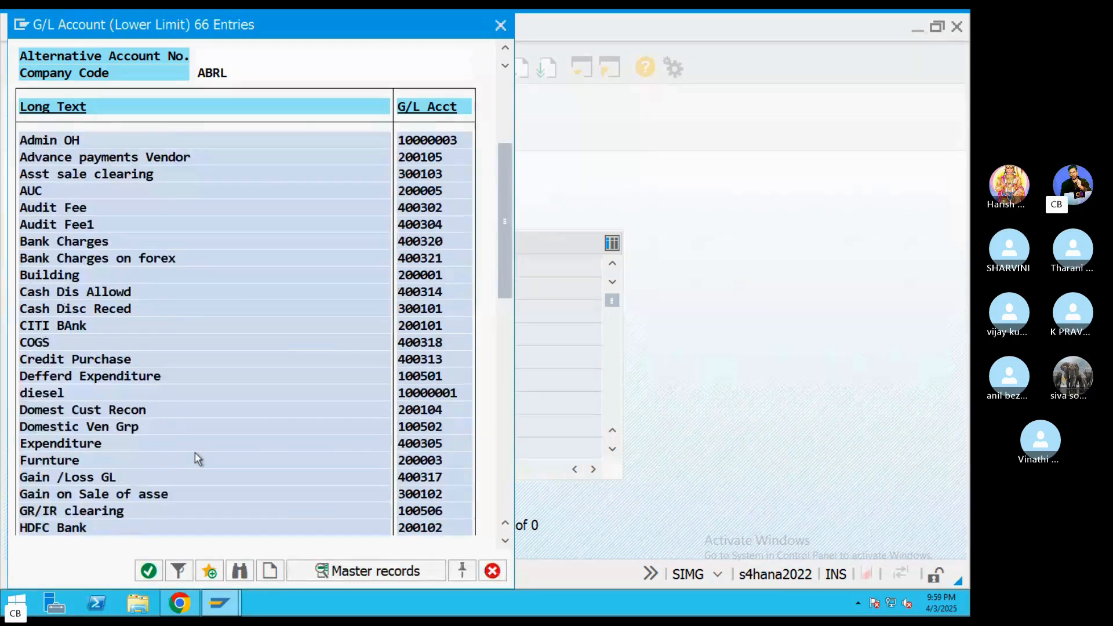
scroll(194, 453, "down", 7)
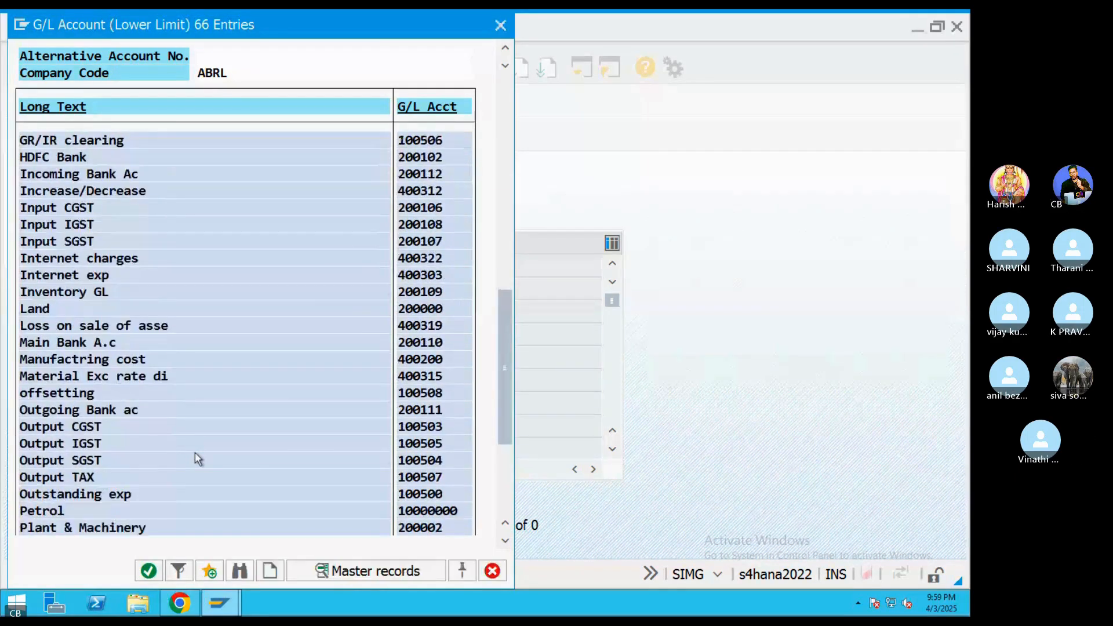
scroll(195, 454, "down", 2)
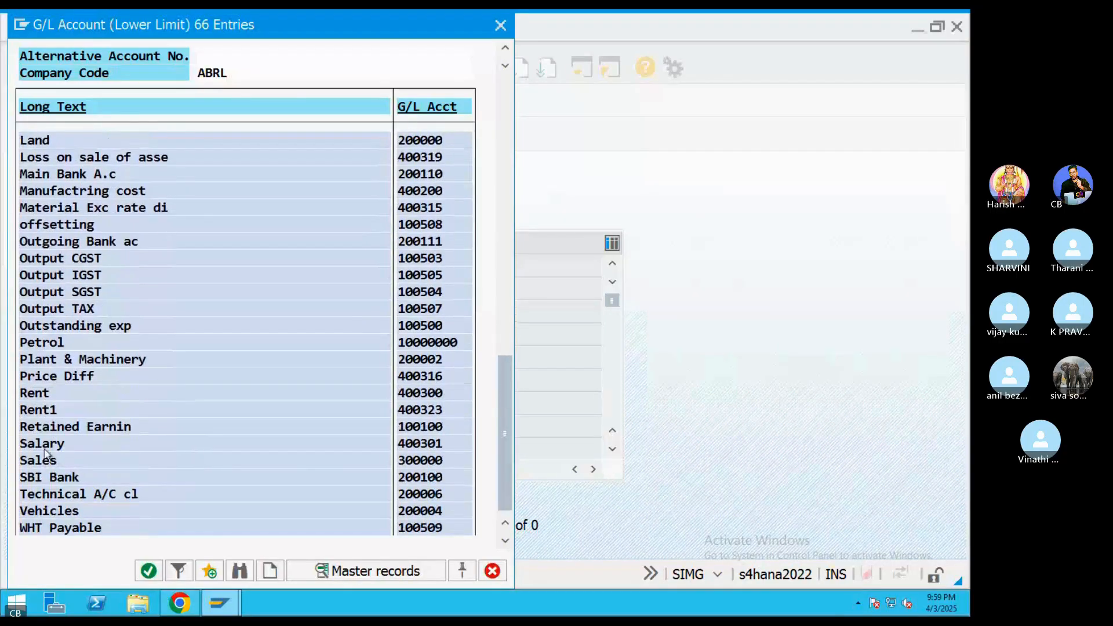
double_click(36, 446)
Set the second row's ending account to 400301
left_click(152, 288)
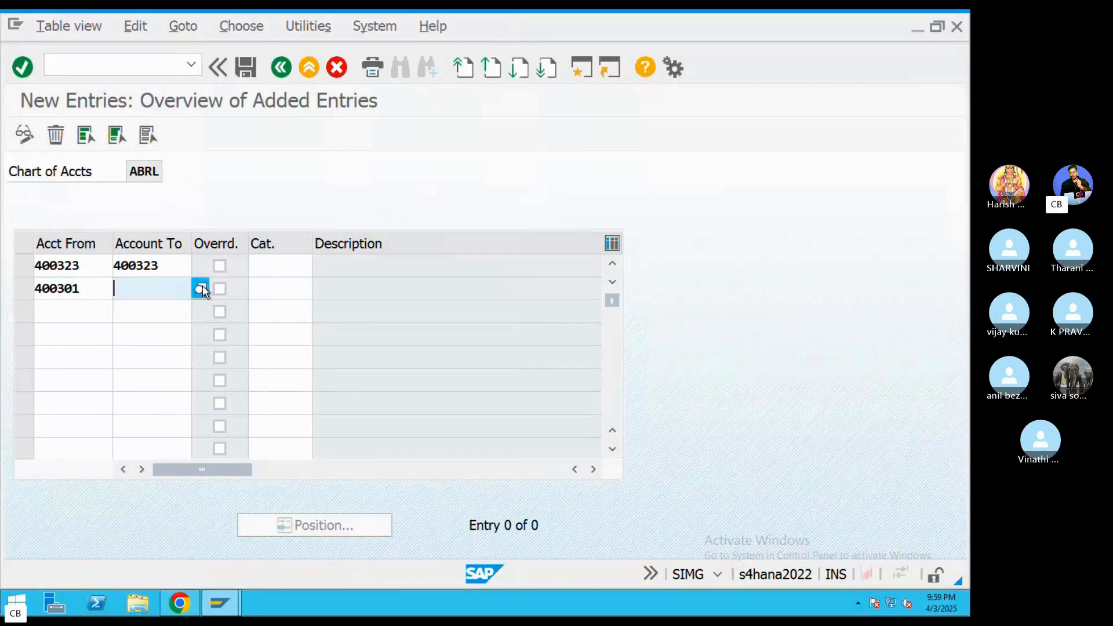
left_click(200, 288)
left_click(210, 327)
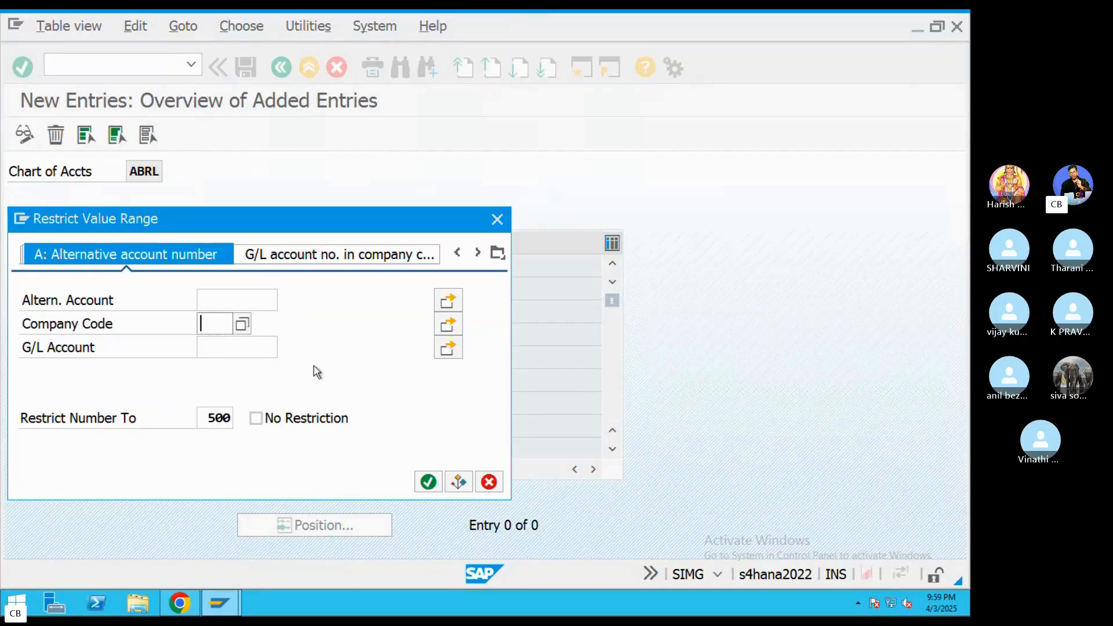
type("ab")
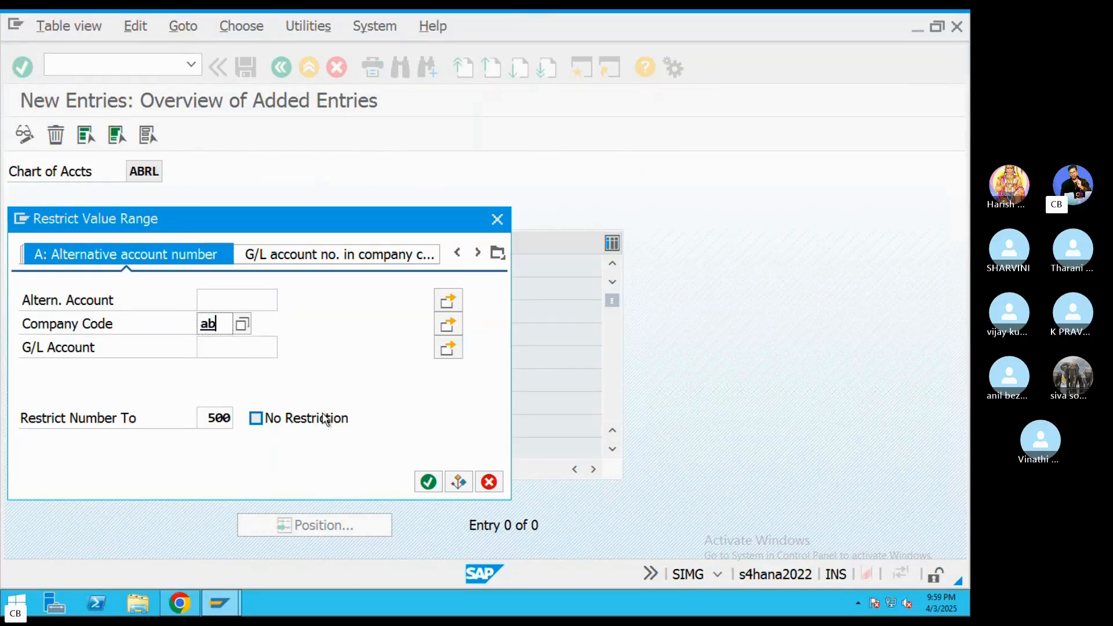
type("rl")
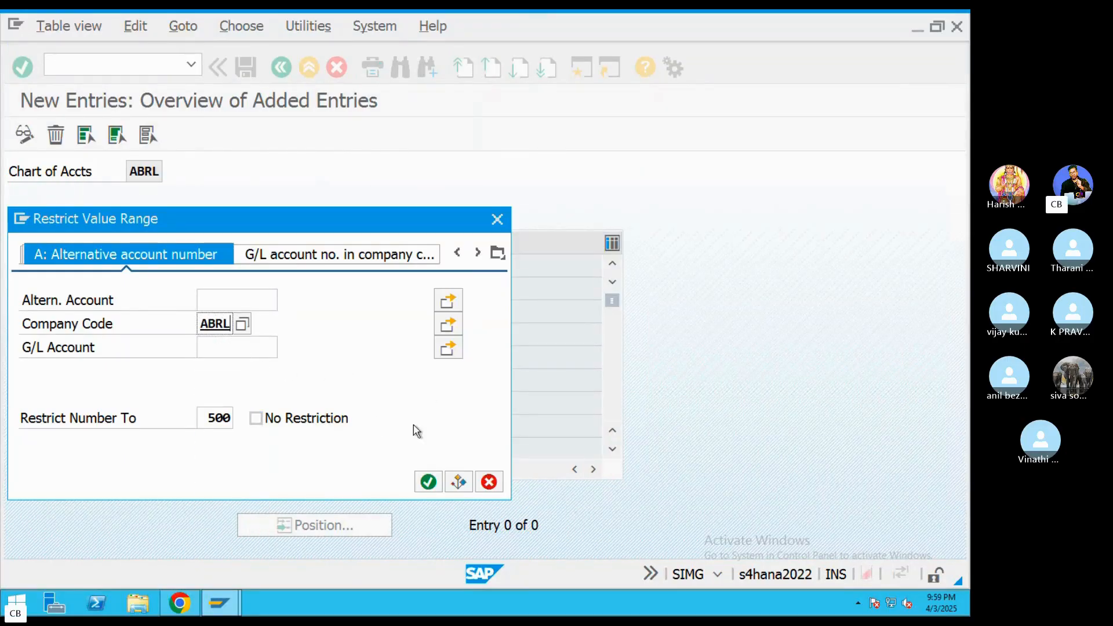
left_click(428, 482)
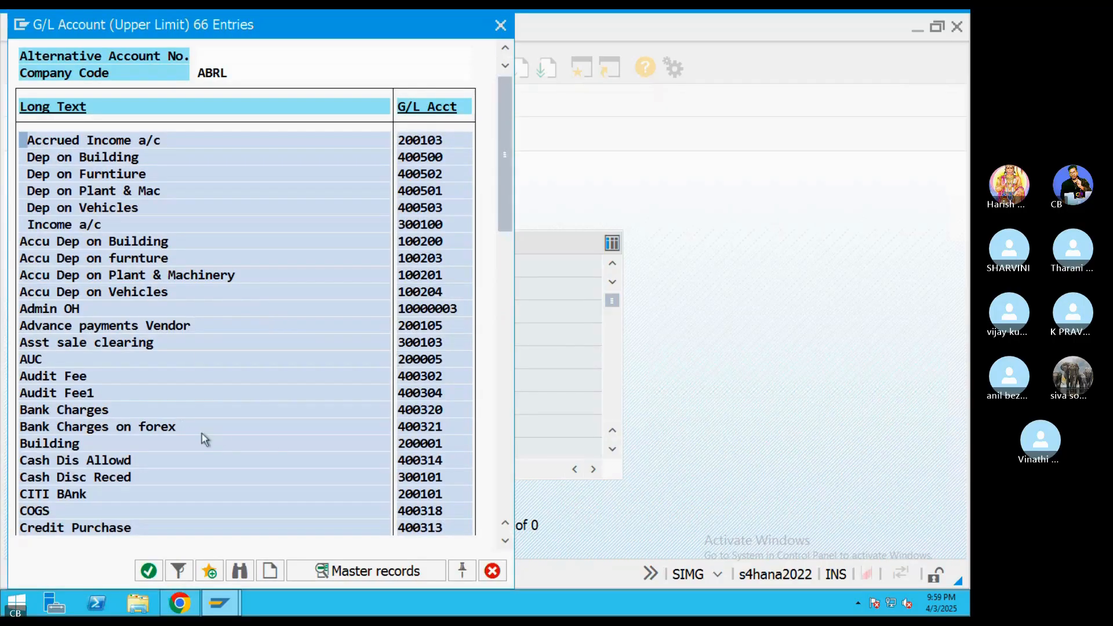
scroll(202, 434, "down", 2)
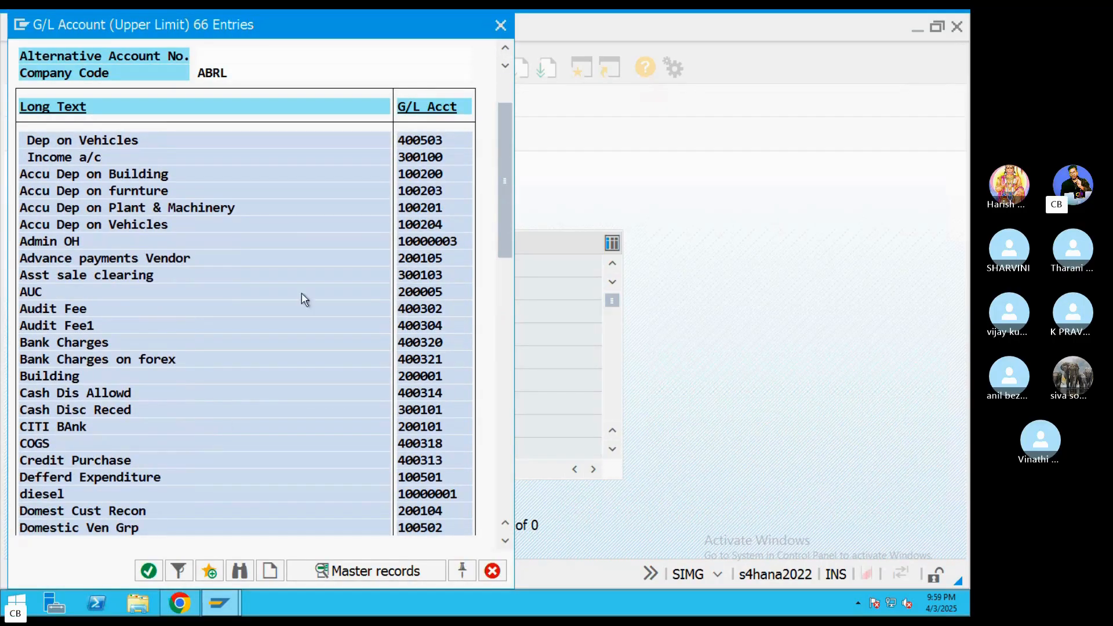
scroll(239, 404, "down", 2)
left_click(500, 25)
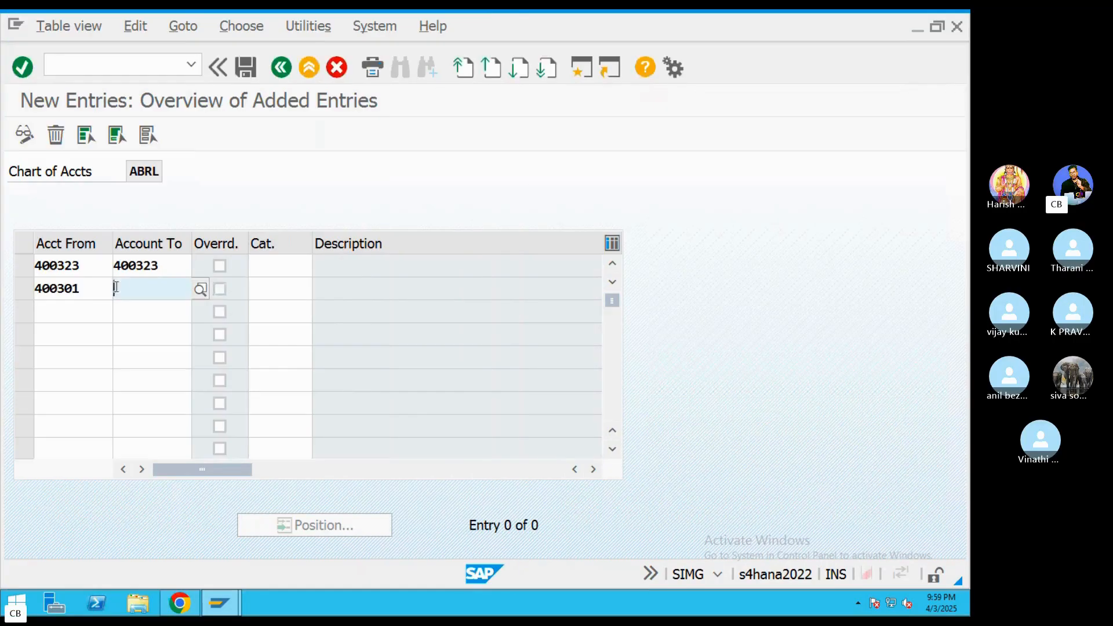
left_click(146, 288)
key("ctrl+v")
Assign item category 20000 Expense to both account rows
left_click(279, 266)
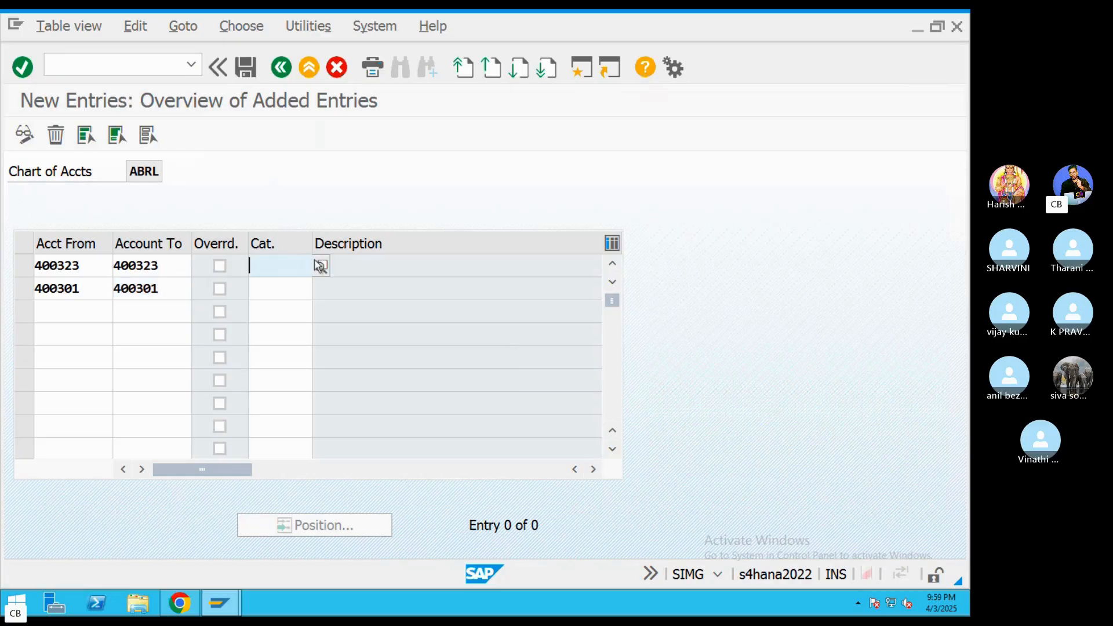
left_click(320, 267)
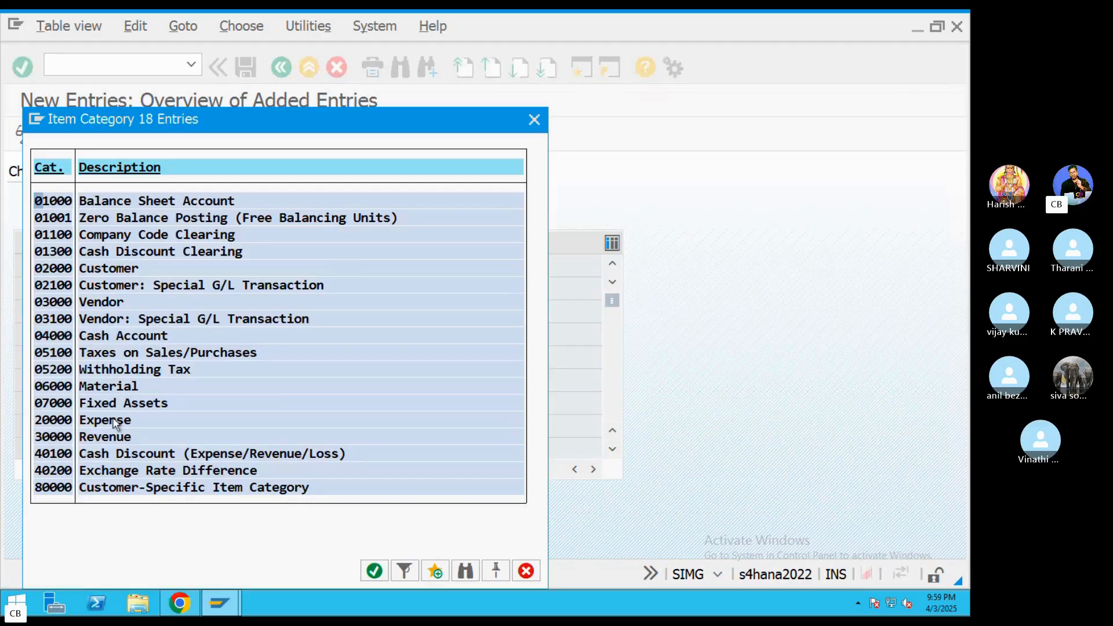
double_click(116, 424)
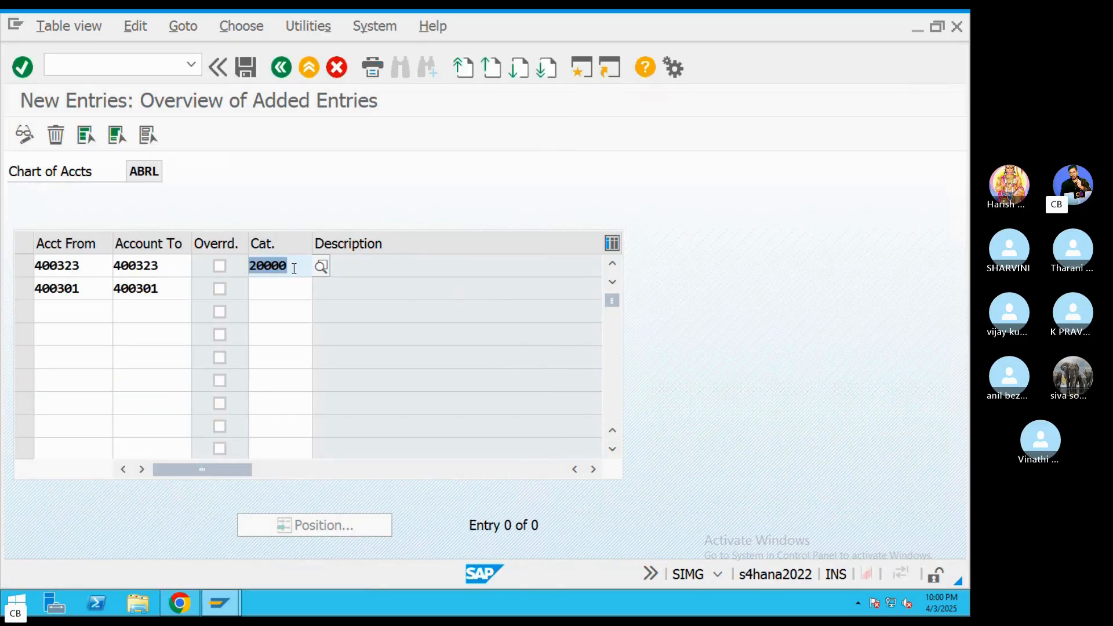
left_click(272, 287)
key("ctrl+v")
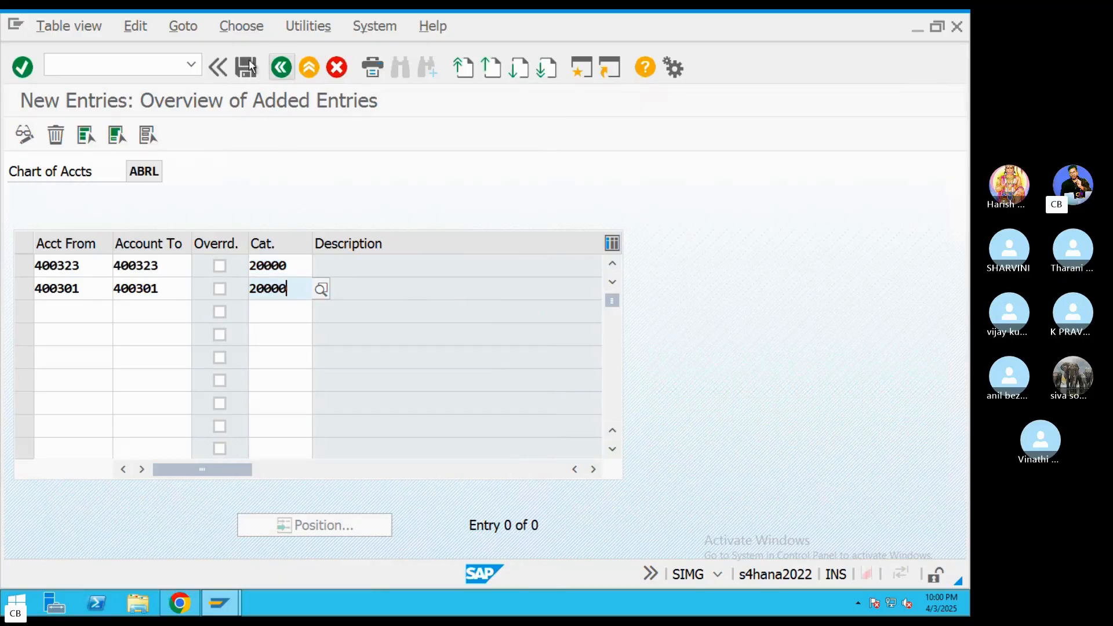
left_click(250, 72)
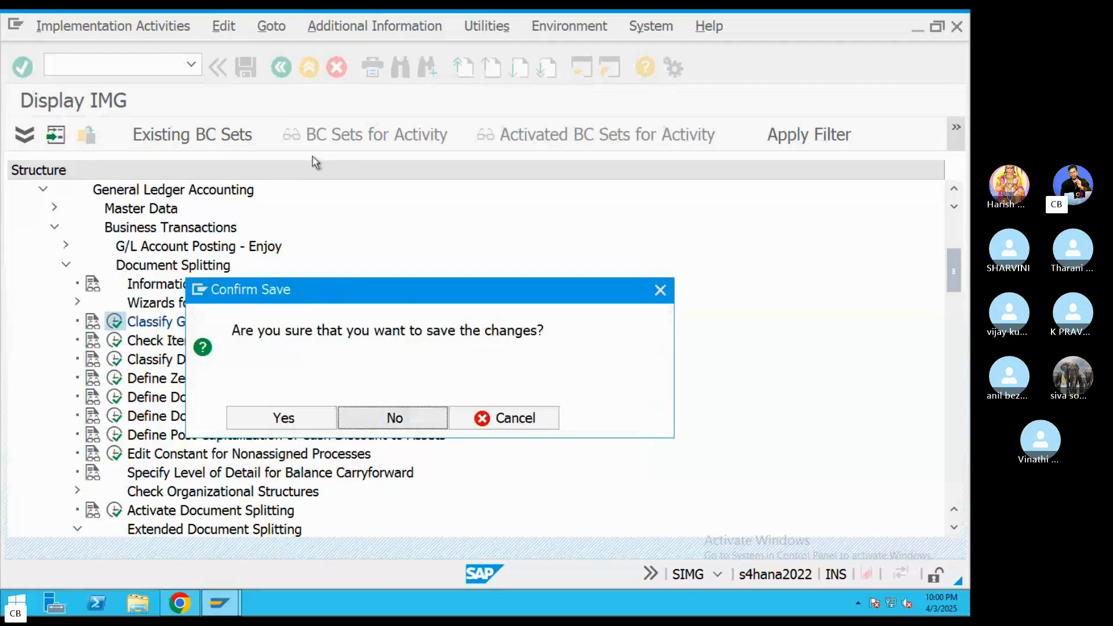
Save the classifications to the customizing request and return to the configuration tree
left_click(35, 458)
left_click(284, 414)
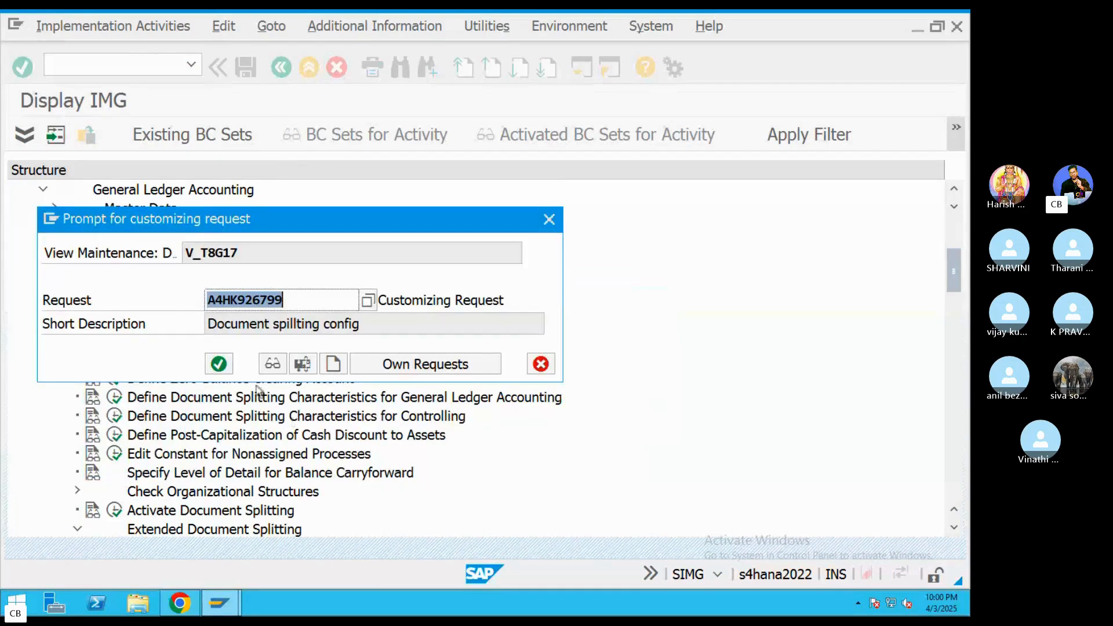
left_click(228, 366)
left_click(284, 67)
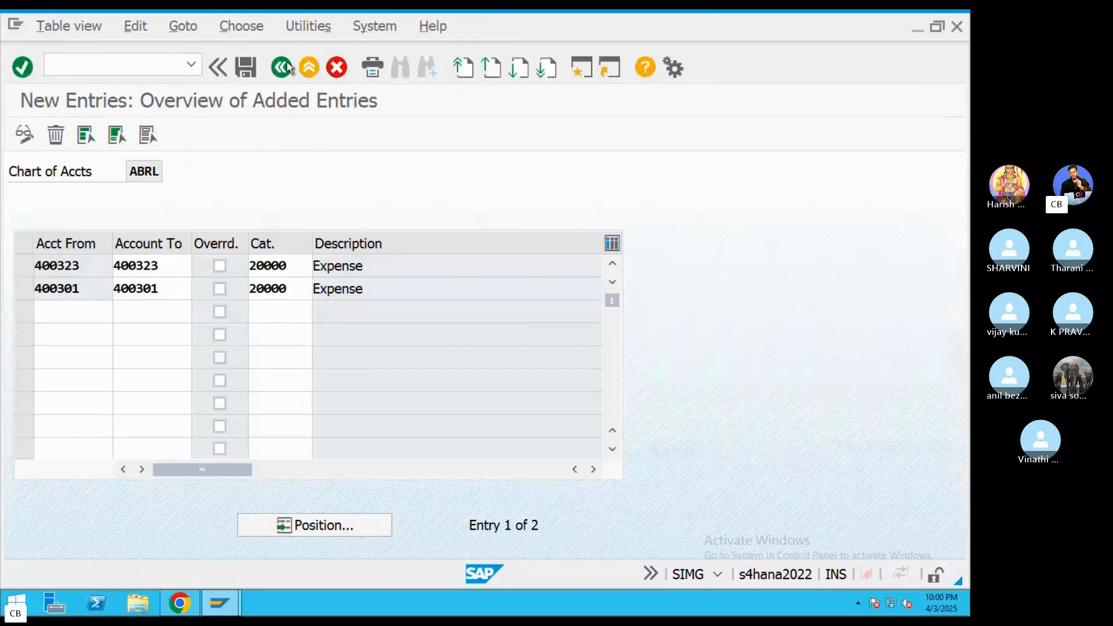
left_click(287, 68)
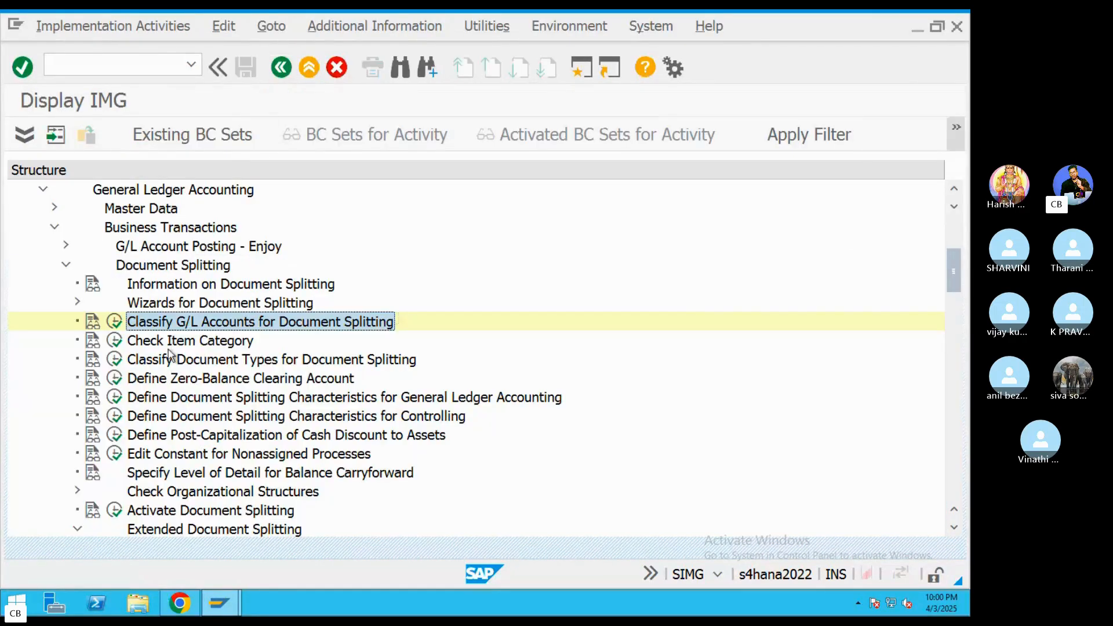
left_click(169, 348)
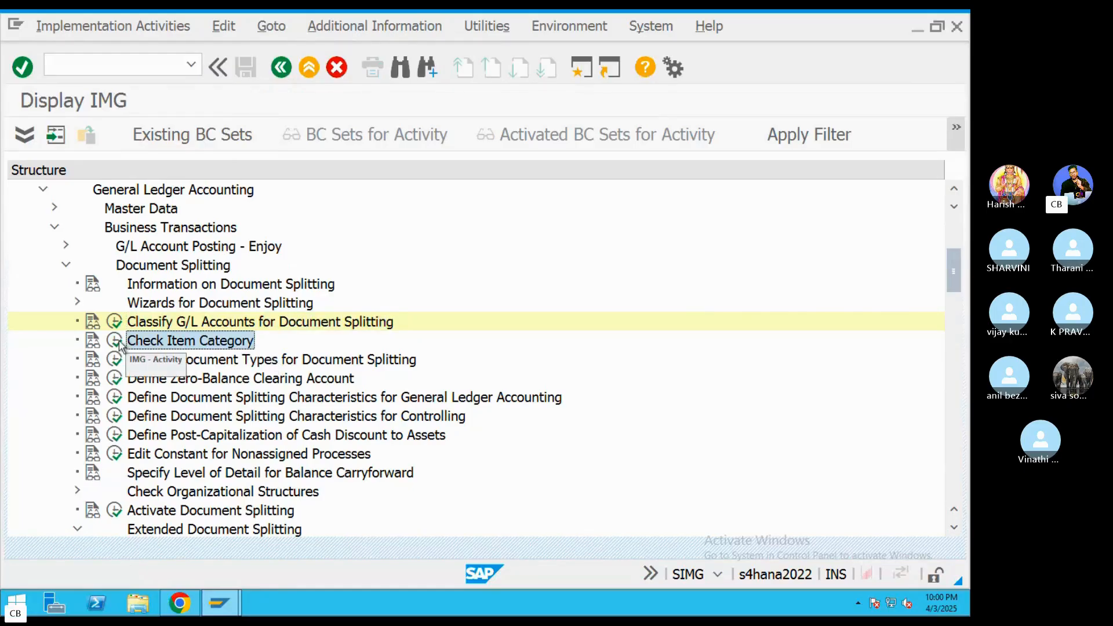
double_click(133, 343)
left_click(24, 135)
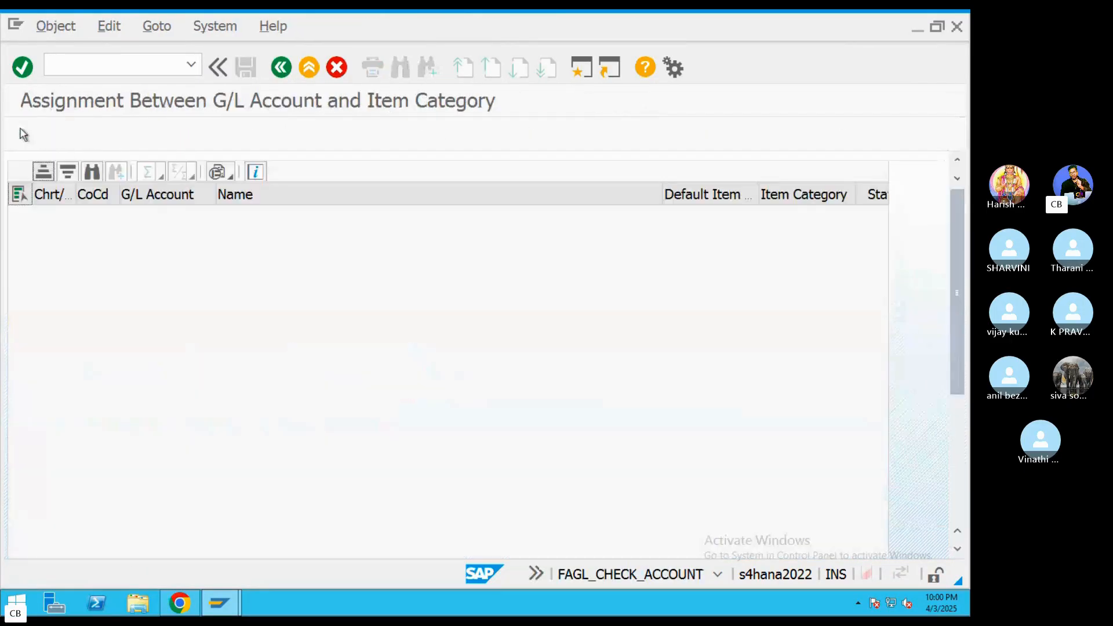
left_click(281, 68)
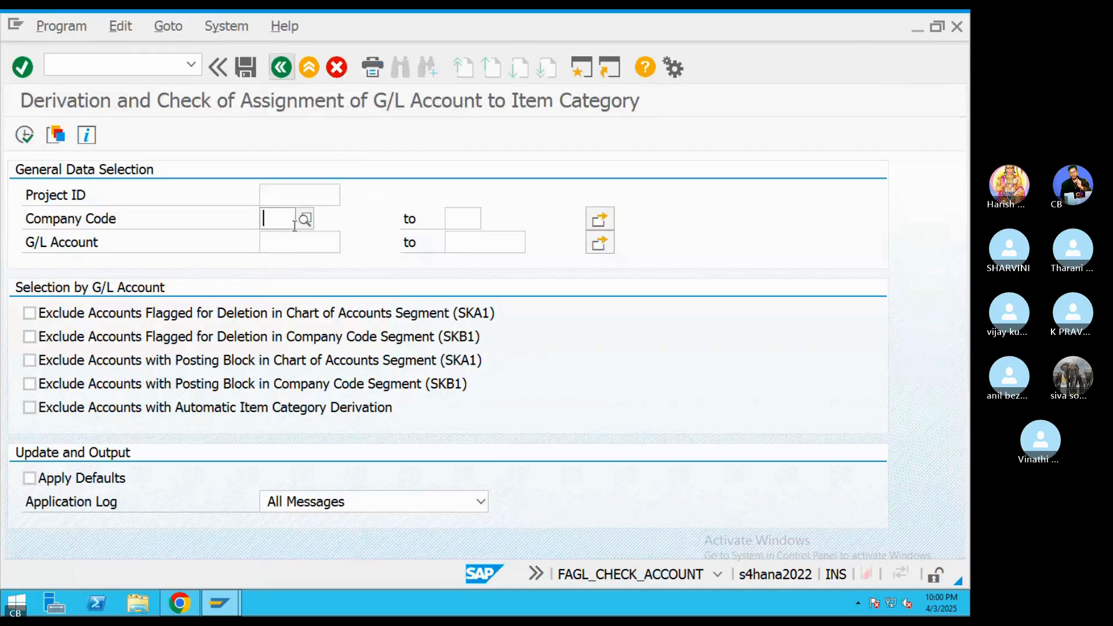
type("ABRL")
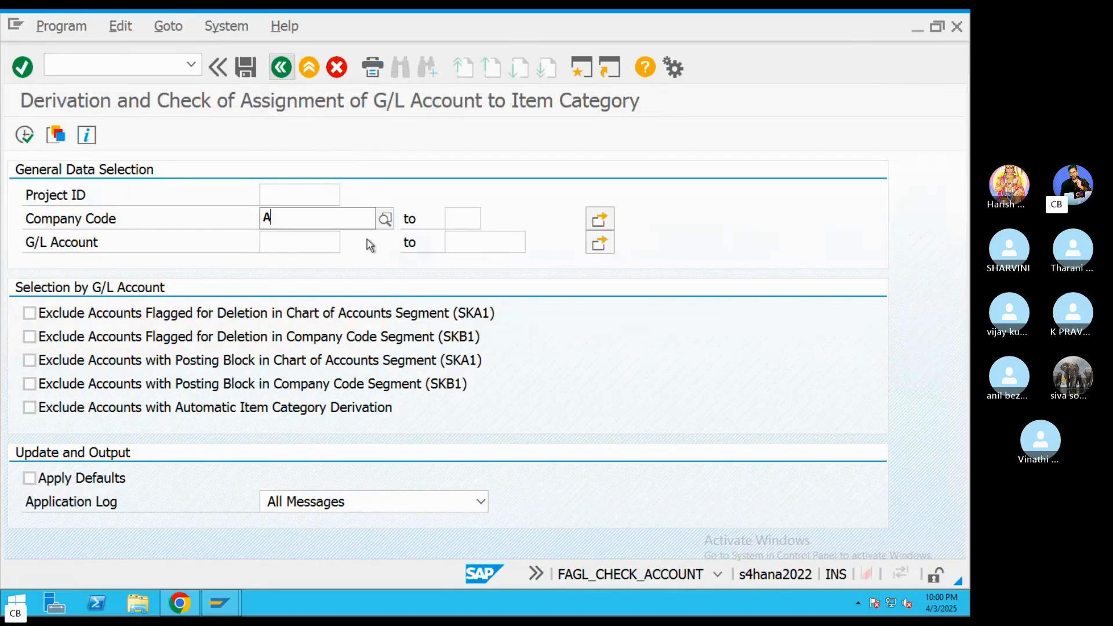
left_click(26, 140)
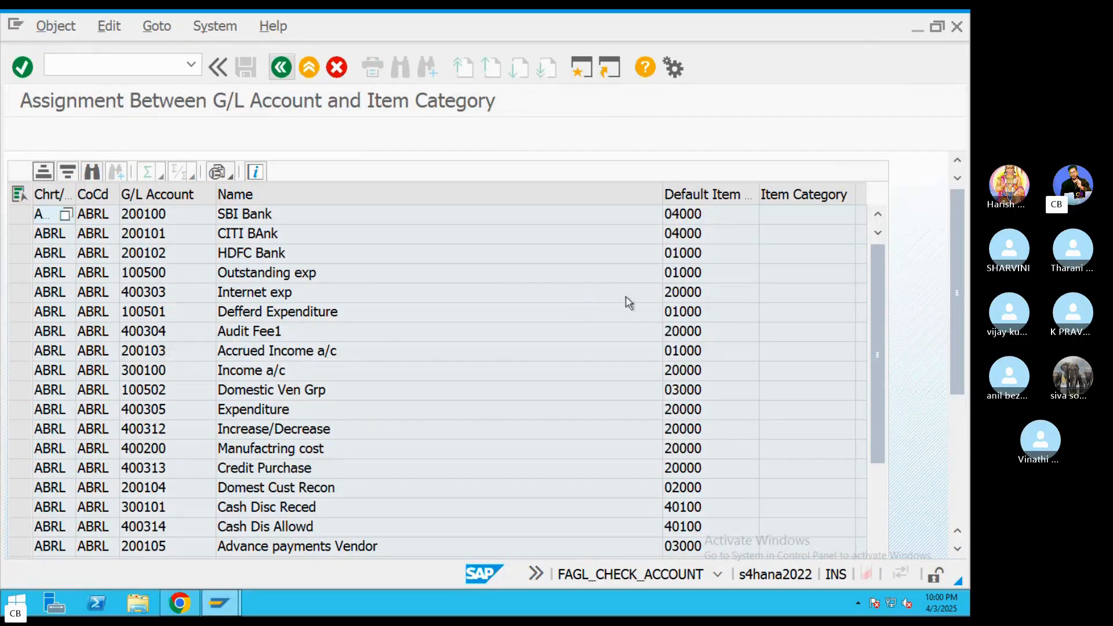
left_click(804, 195)
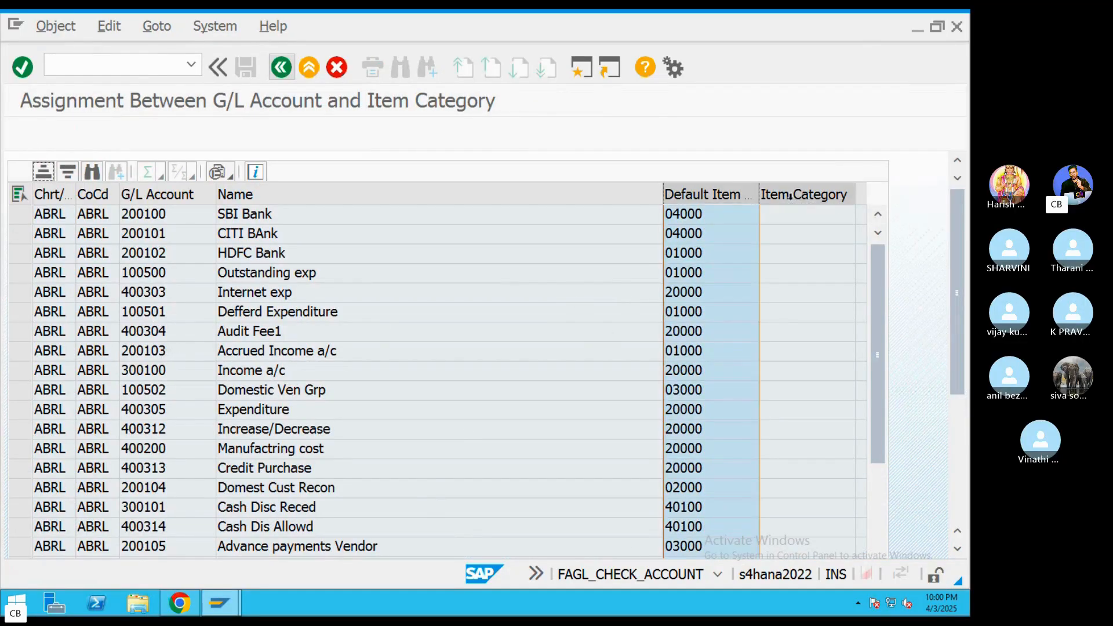
left_click(280, 70)
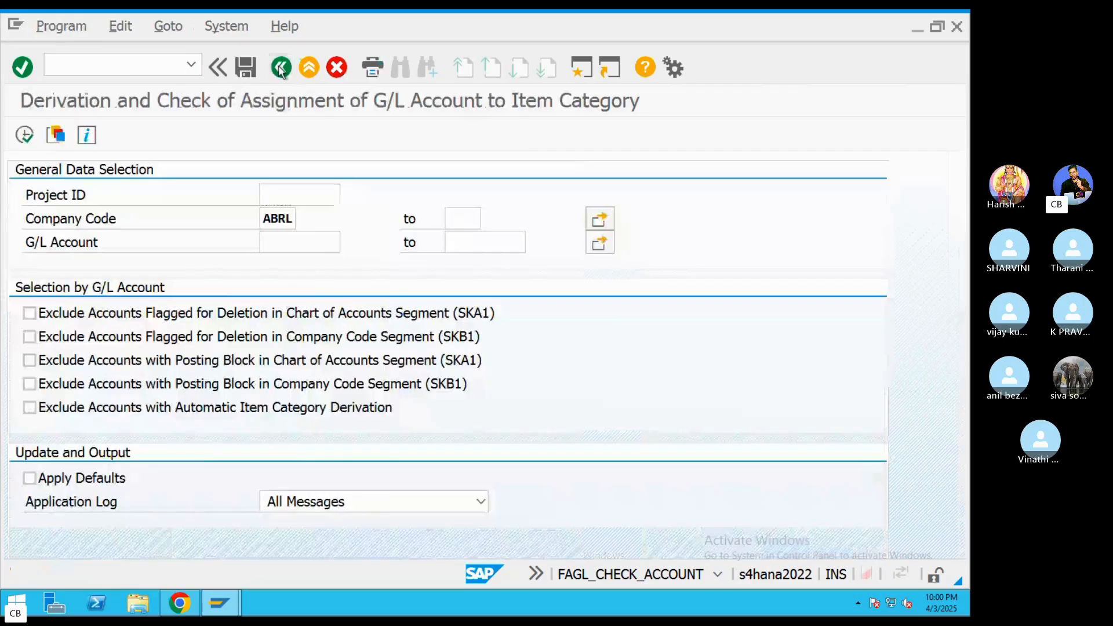
left_click(280, 69)
left_click(115, 340)
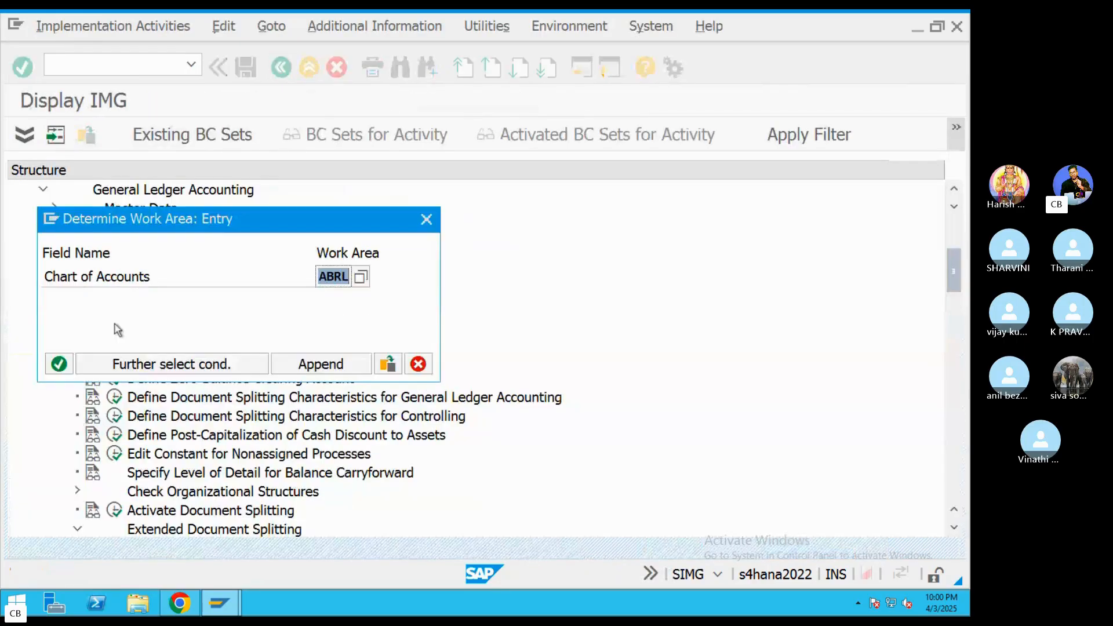
left_click(63, 363)
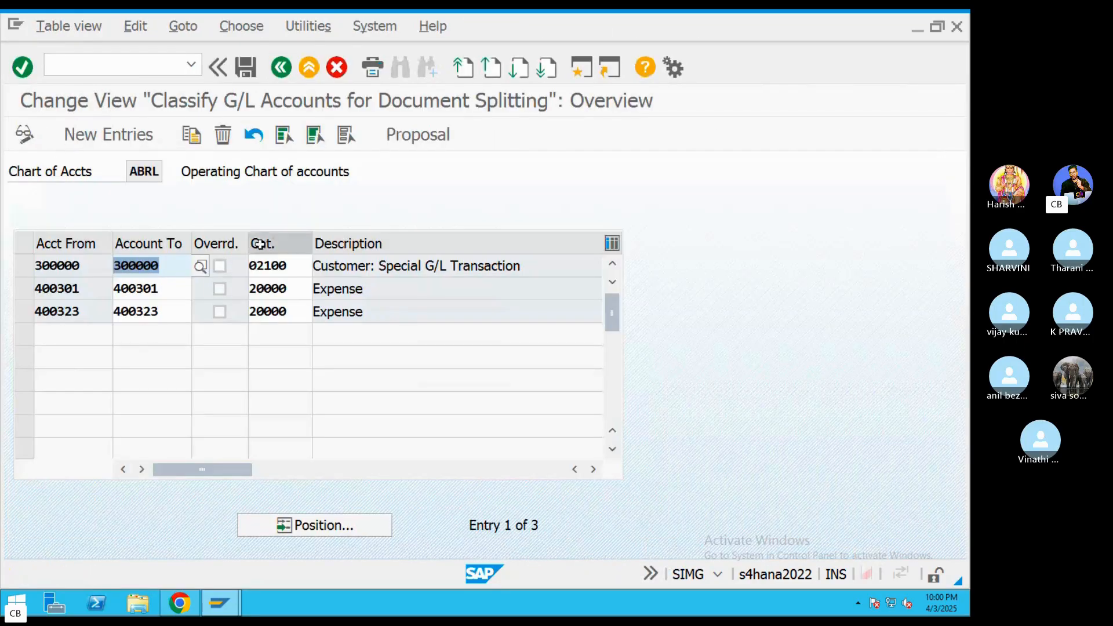
left_click(293, 266)
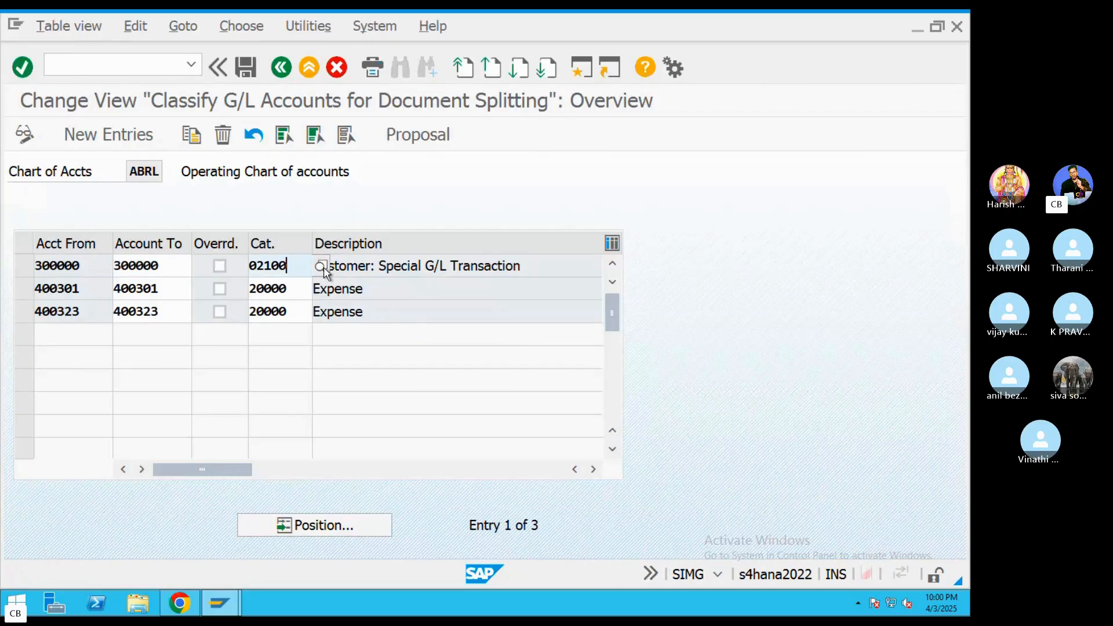
left_click(322, 266)
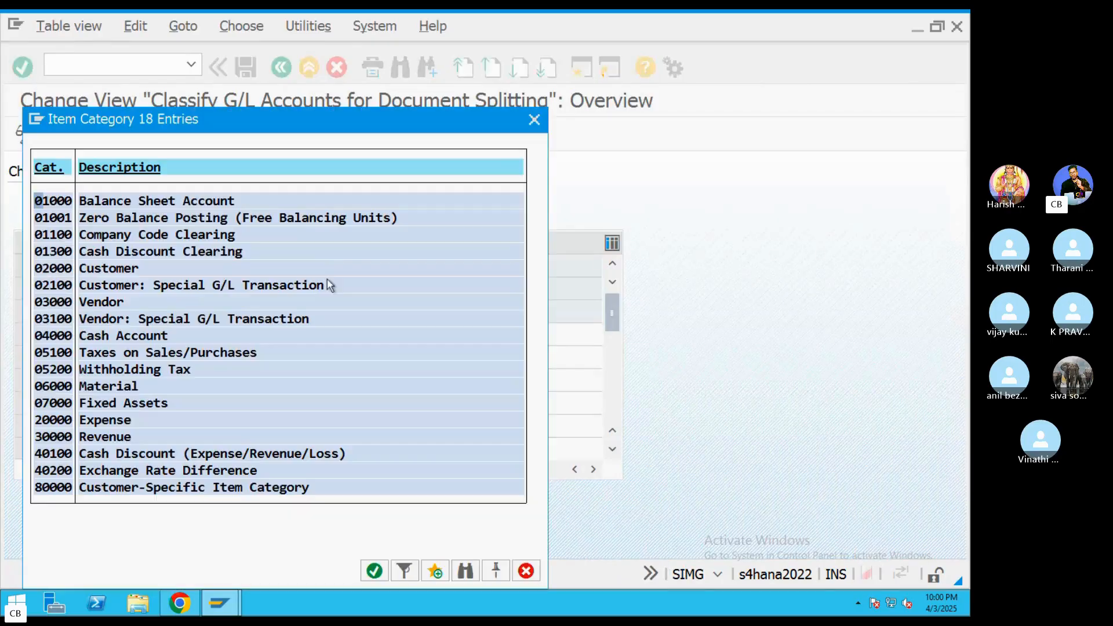
left_click(534, 122)
left_click(281, 67)
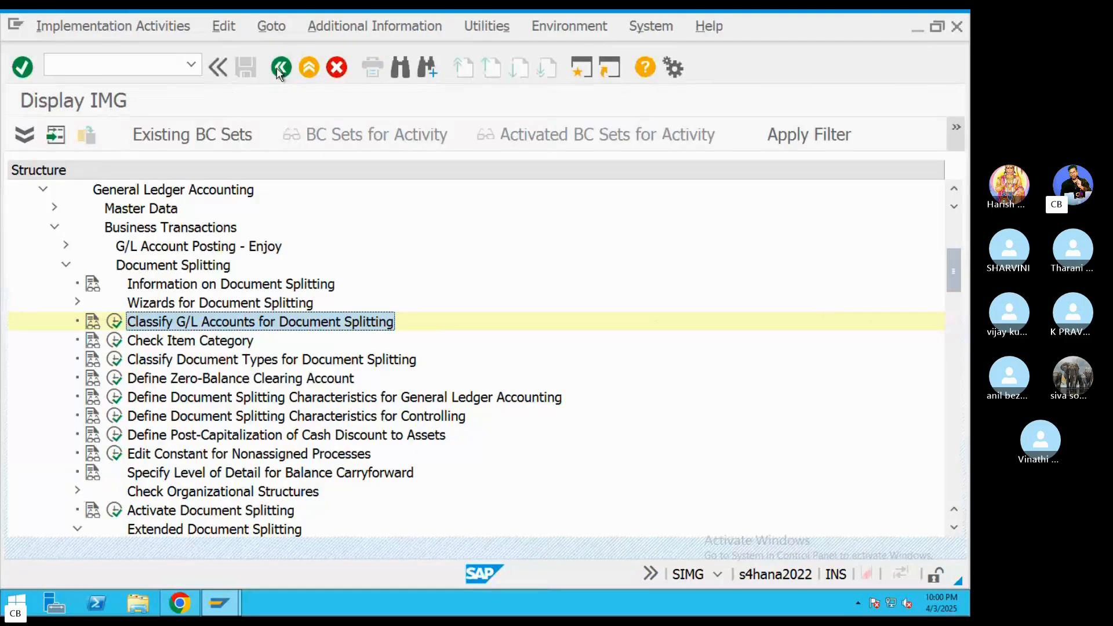
left_click(145, 363)
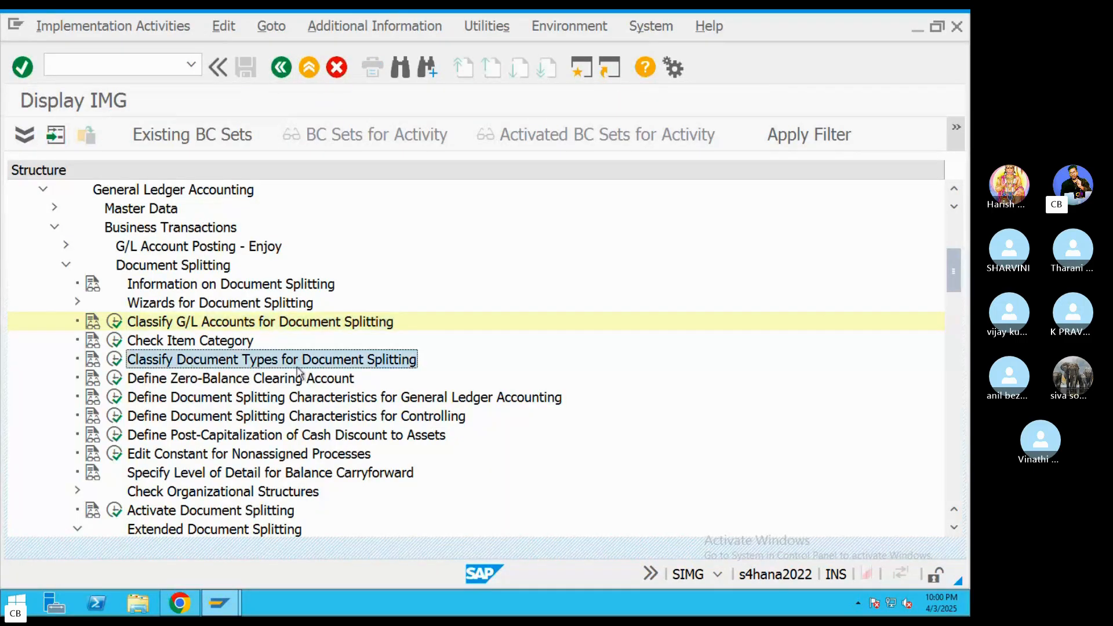
left_click(114, 360)
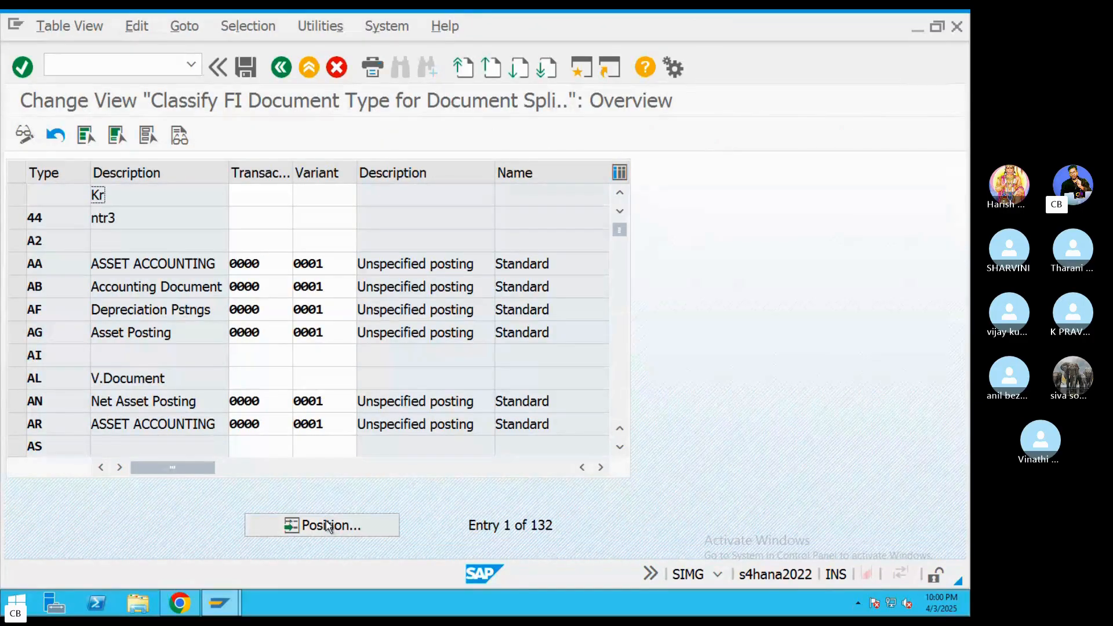
left_click(328, 525)
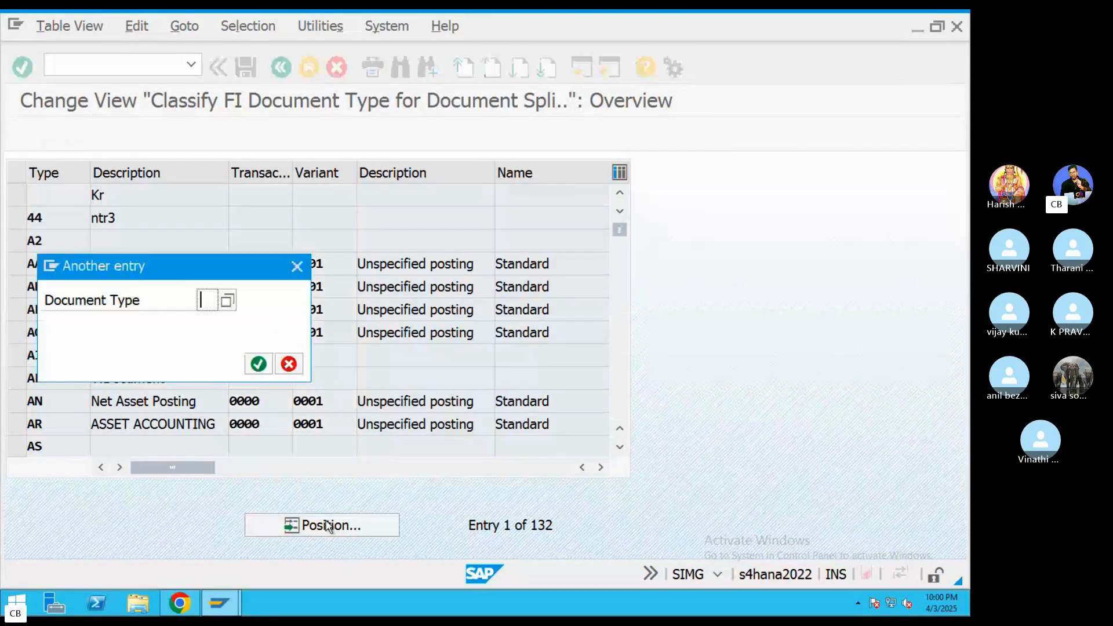
key("Return")
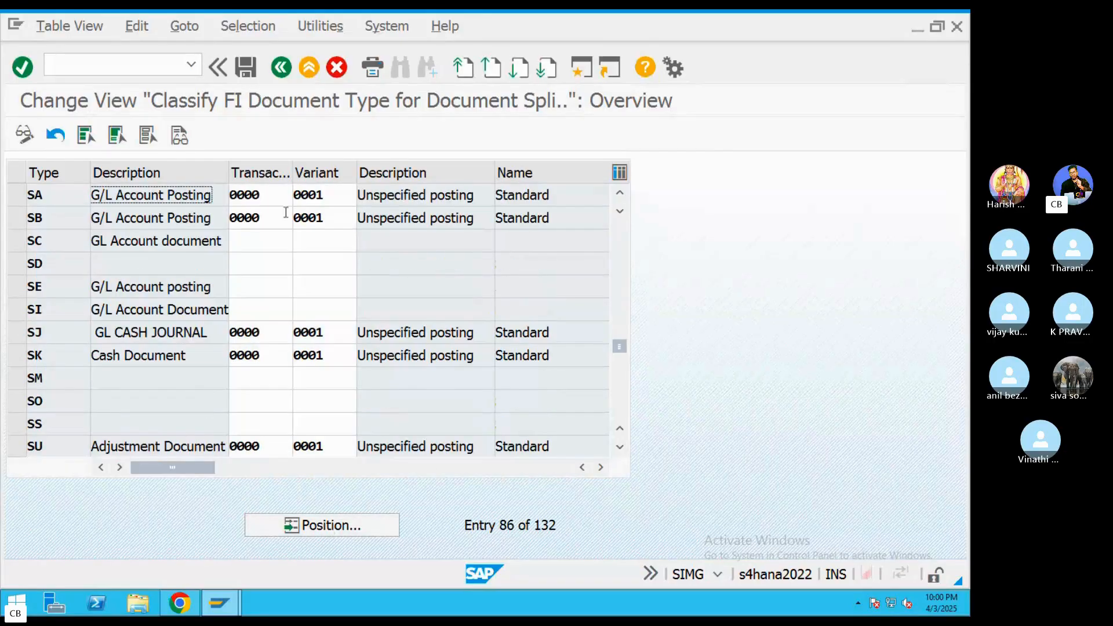
double_click(261, 195)
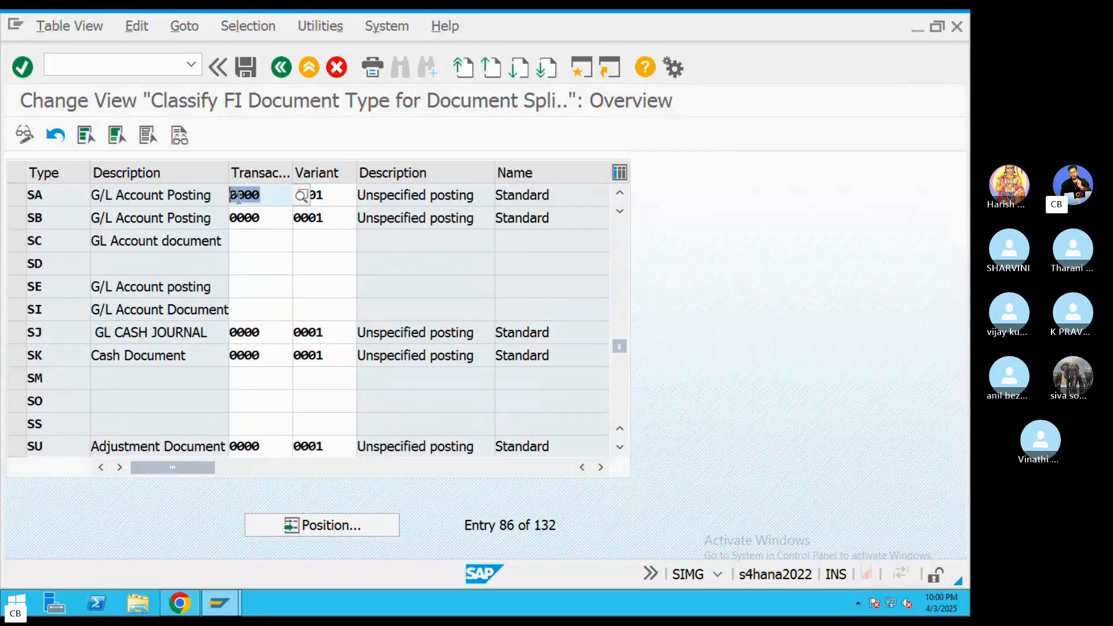
left_click(301, 196)
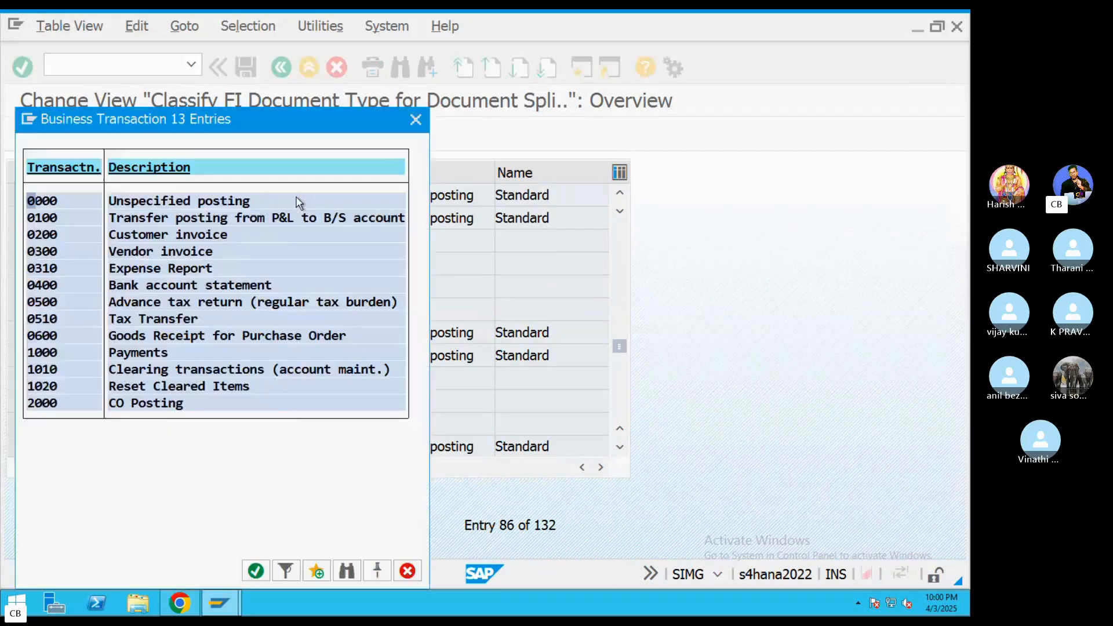
left_click(416, 120)
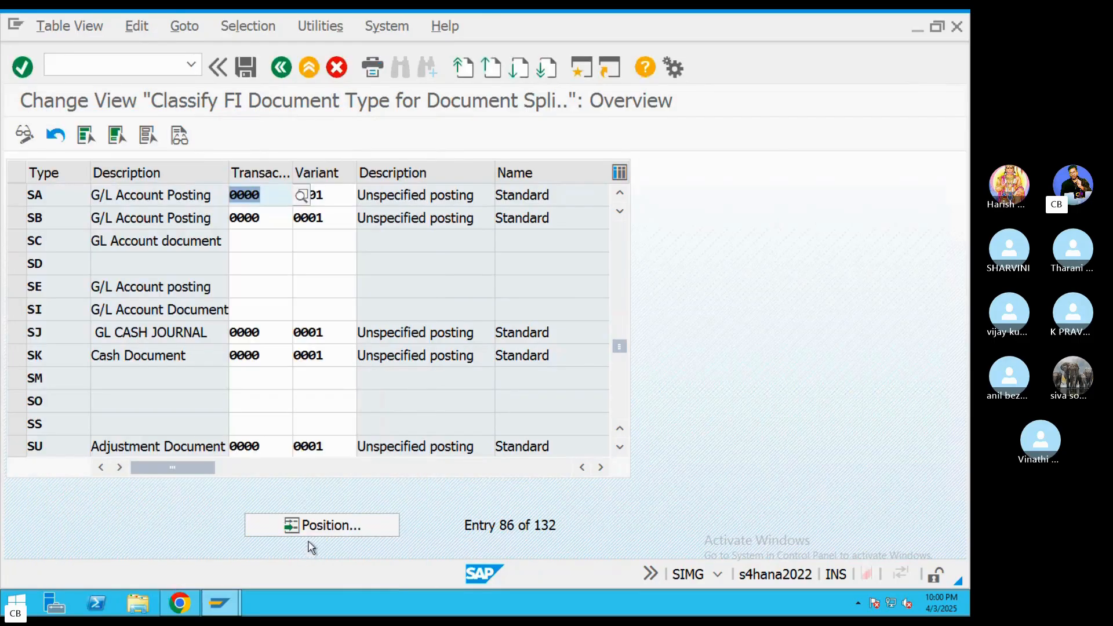
left_click(315, 526)
key("Escape")
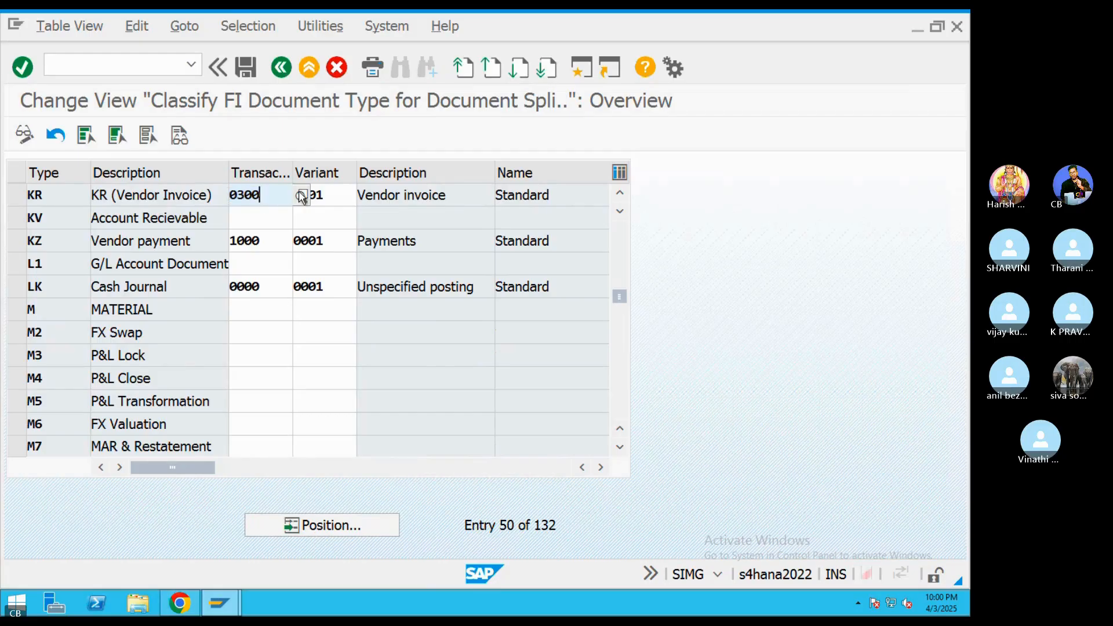
left_click(301, 196)
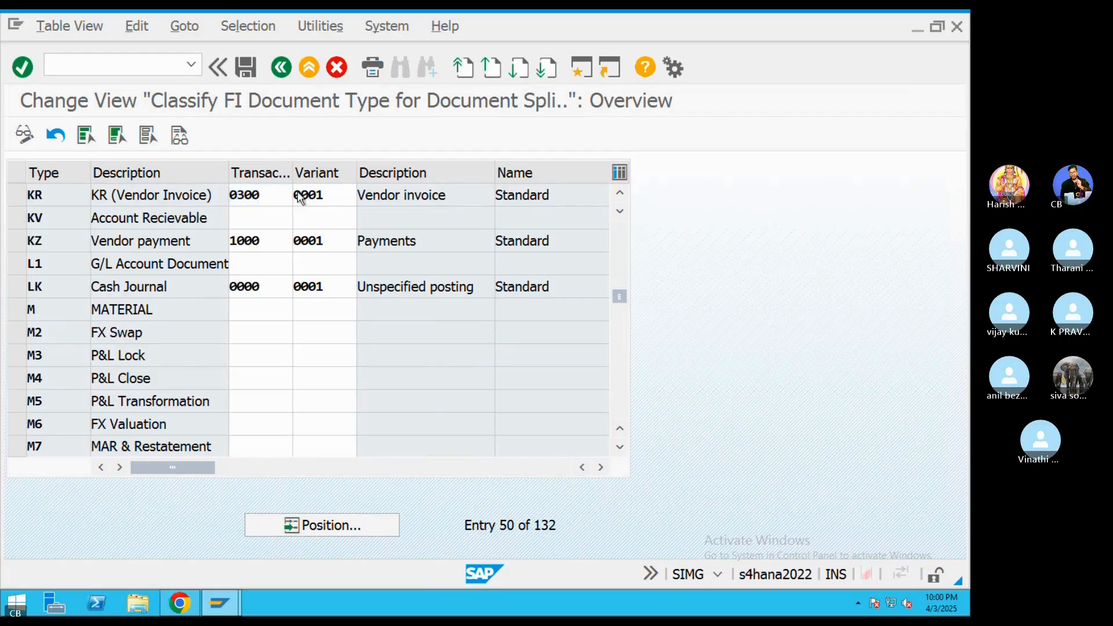
double_click(124, 253)
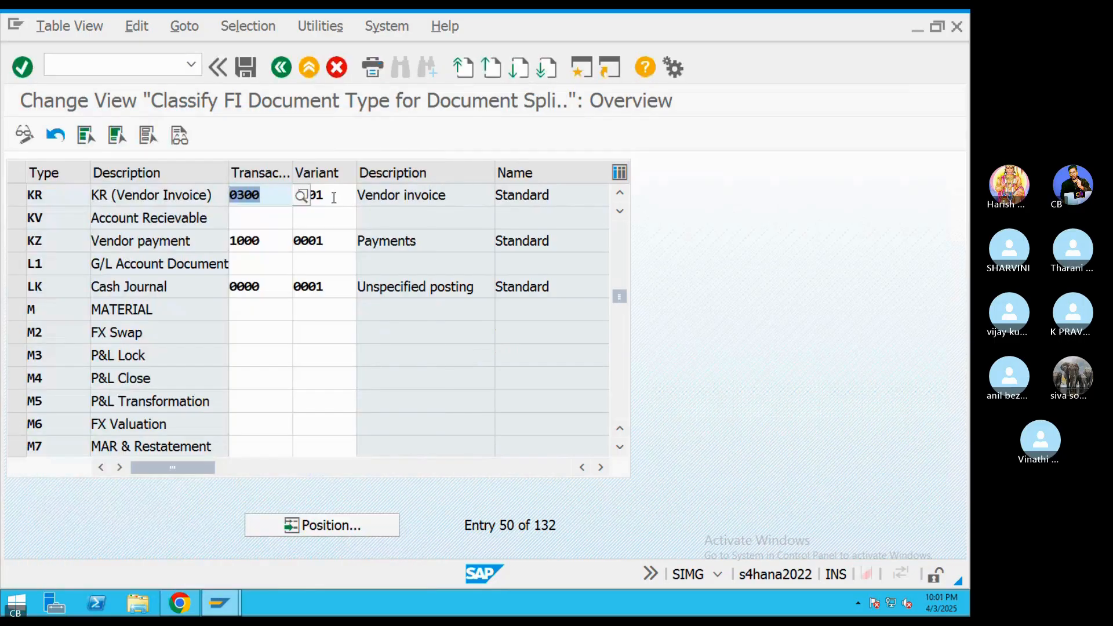
left_click(352, 198)
left_click(364, 197)
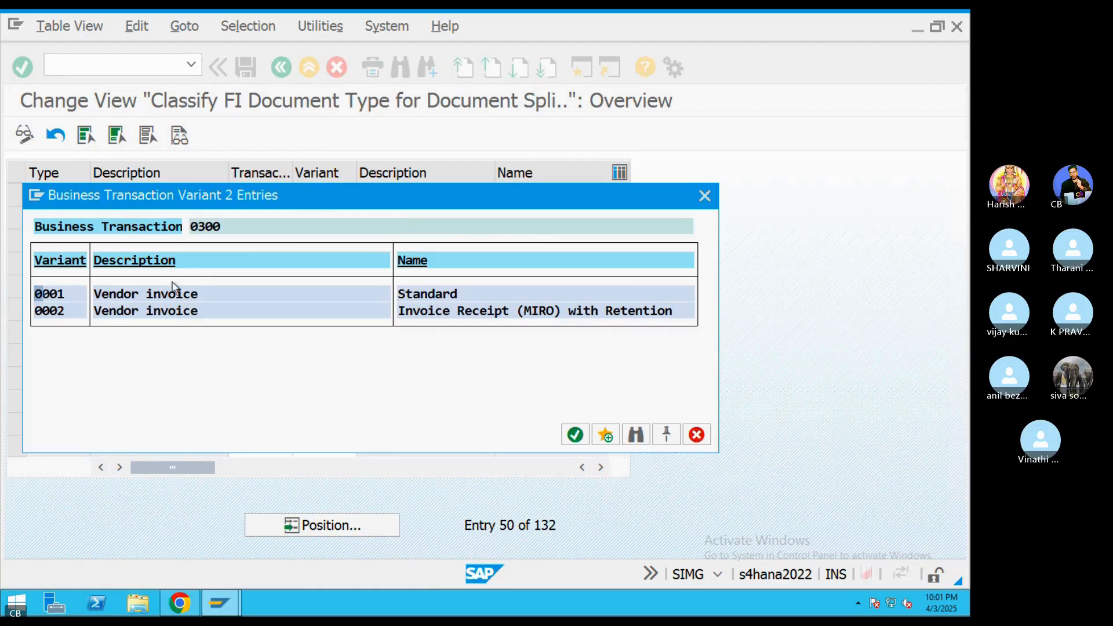
double_click(163, 293)
left_click(281, 67)
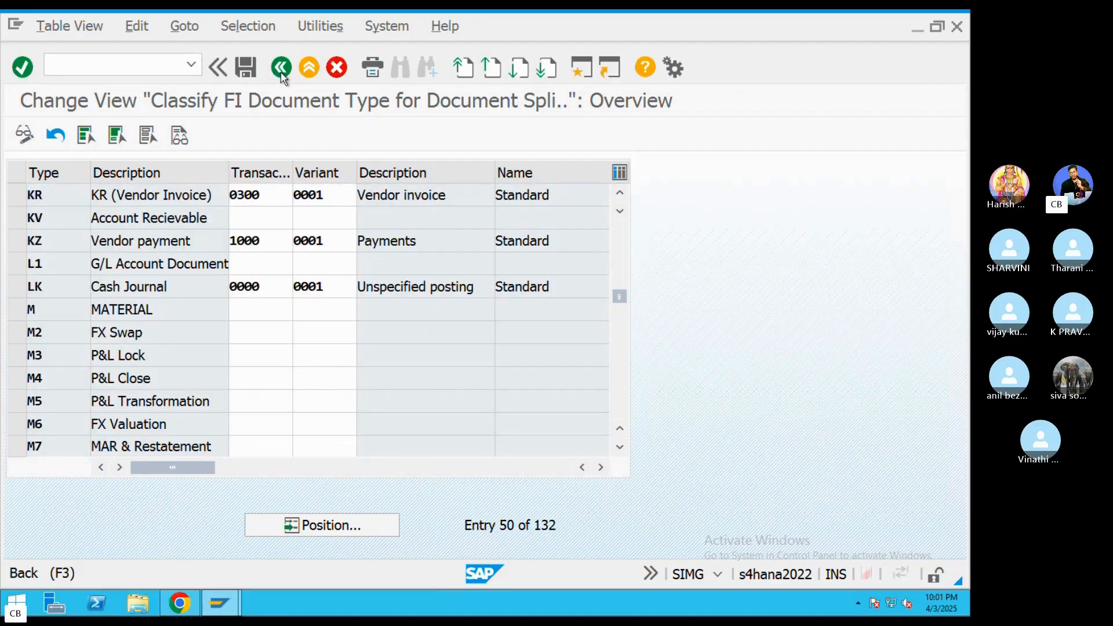
left_click(366, 396)
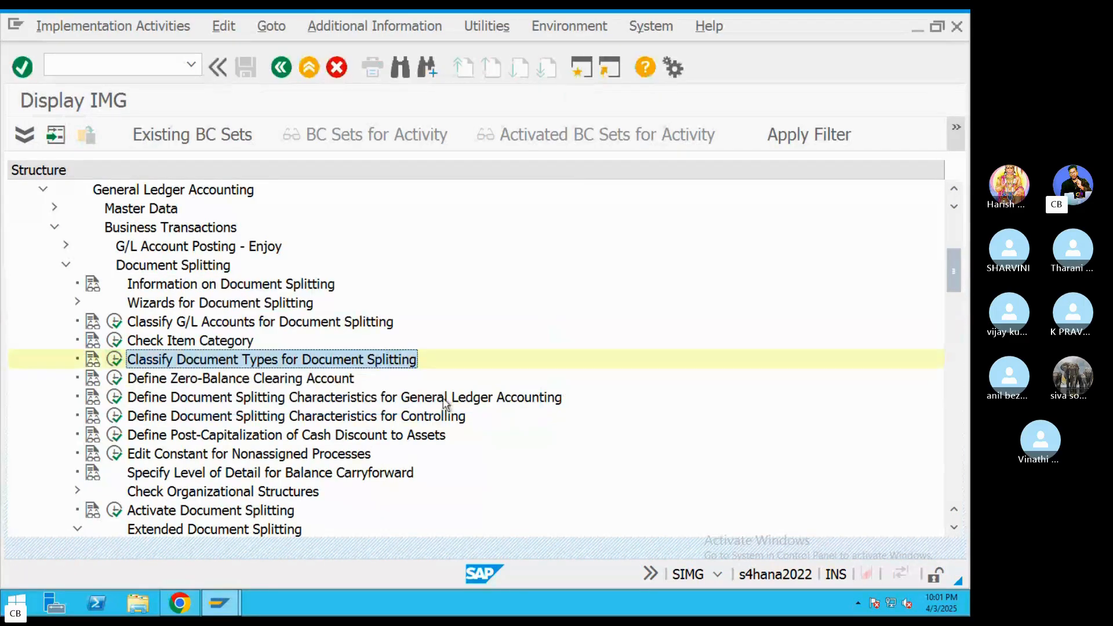
Open the zero-balance clearing account settings for chart of accounts ABRL
left_click(112, 380)
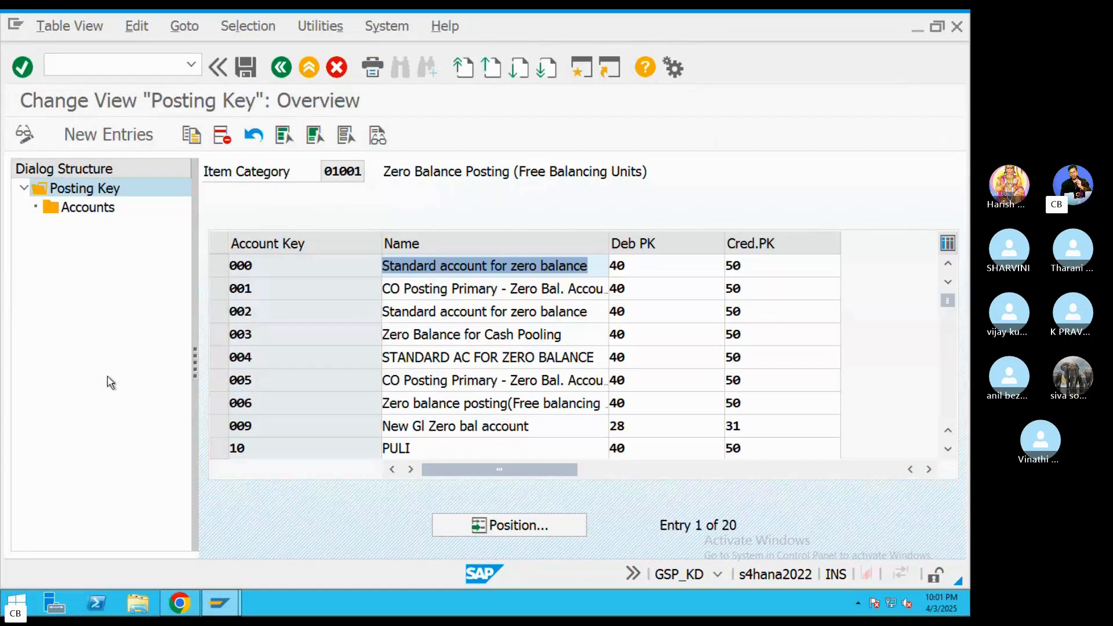
left_click(219, 265)
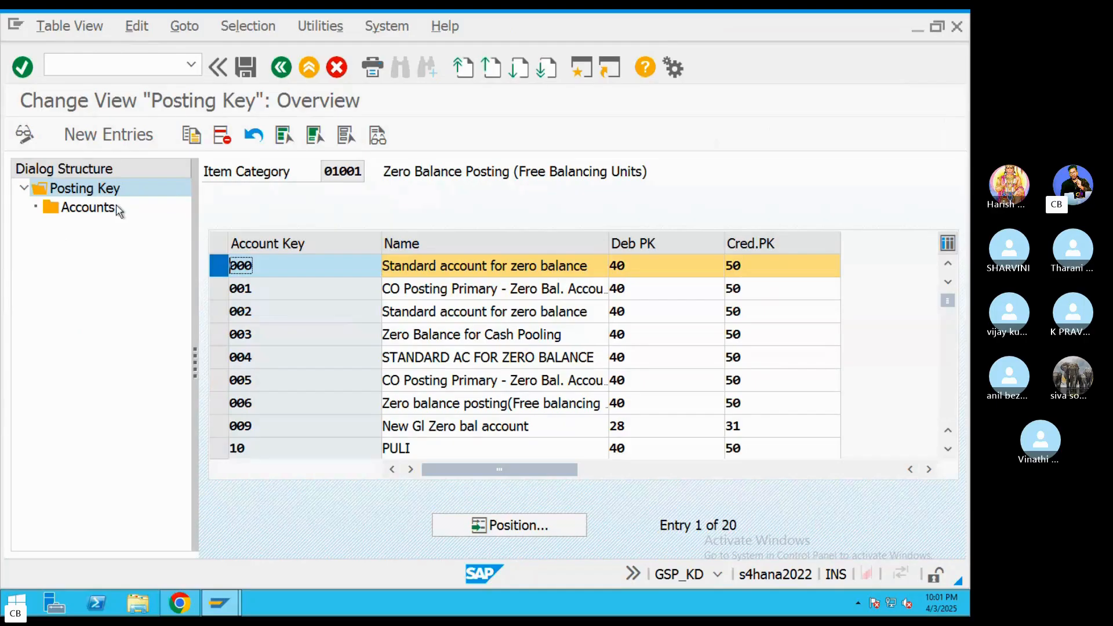
double_click(110, 209)
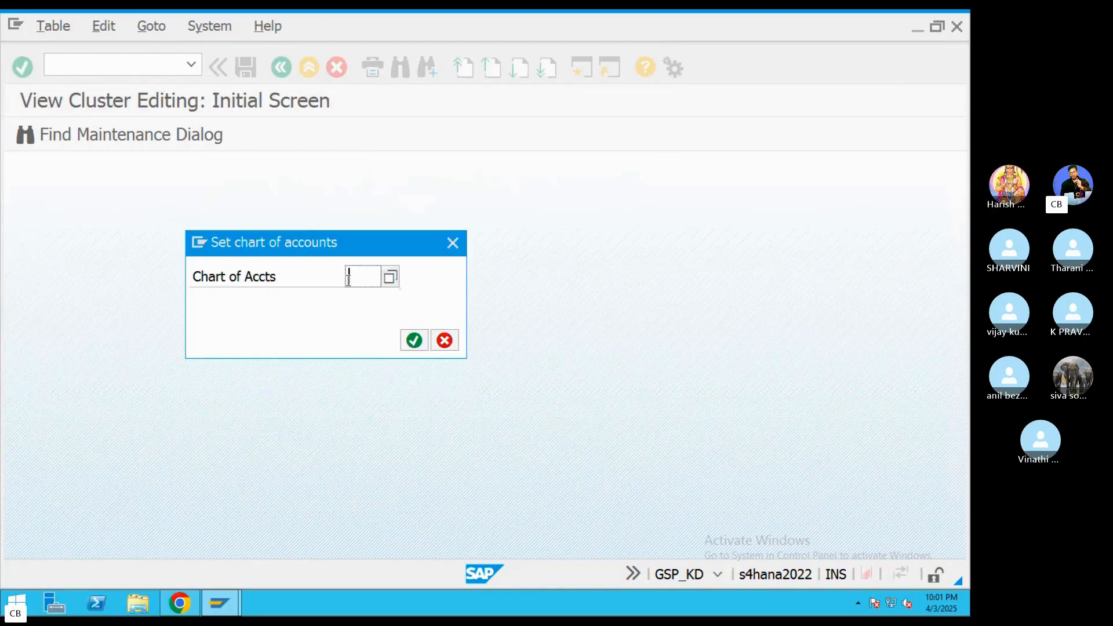
type("ABRL")
key("Return")
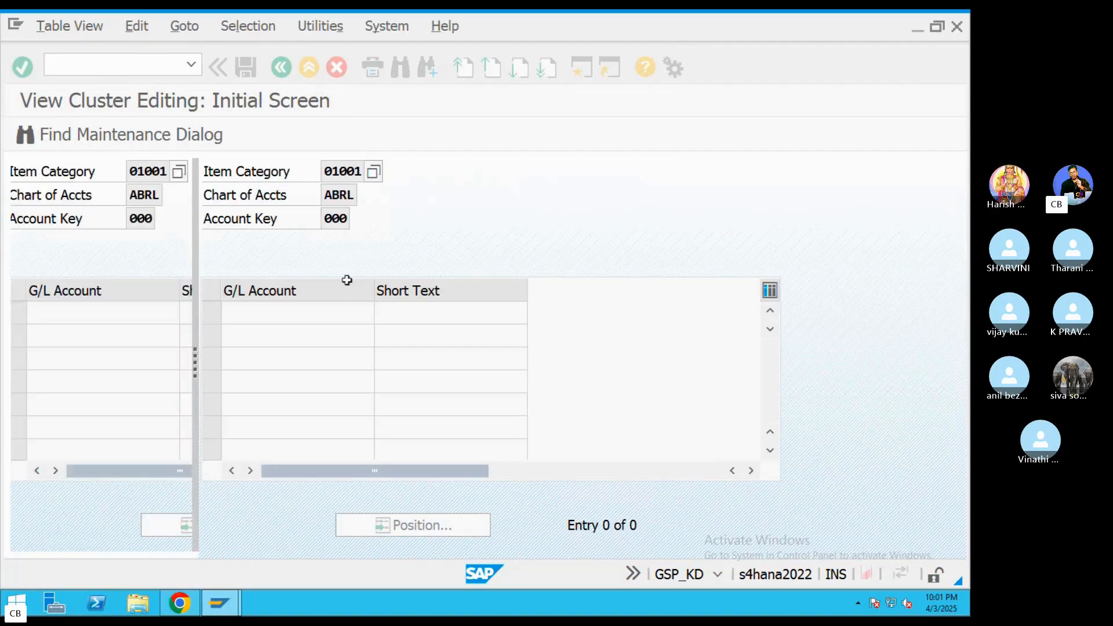
left_click(282, 69)
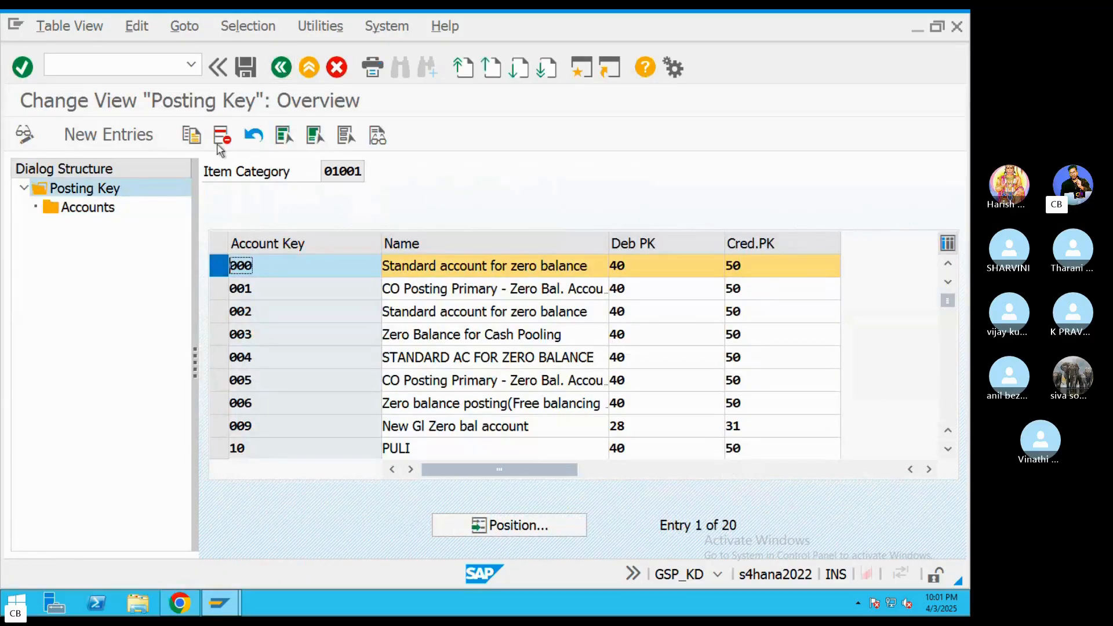
Copy account key 000 as new key ABR with all dependent entries
left_click(191, 135)
type("aBR")
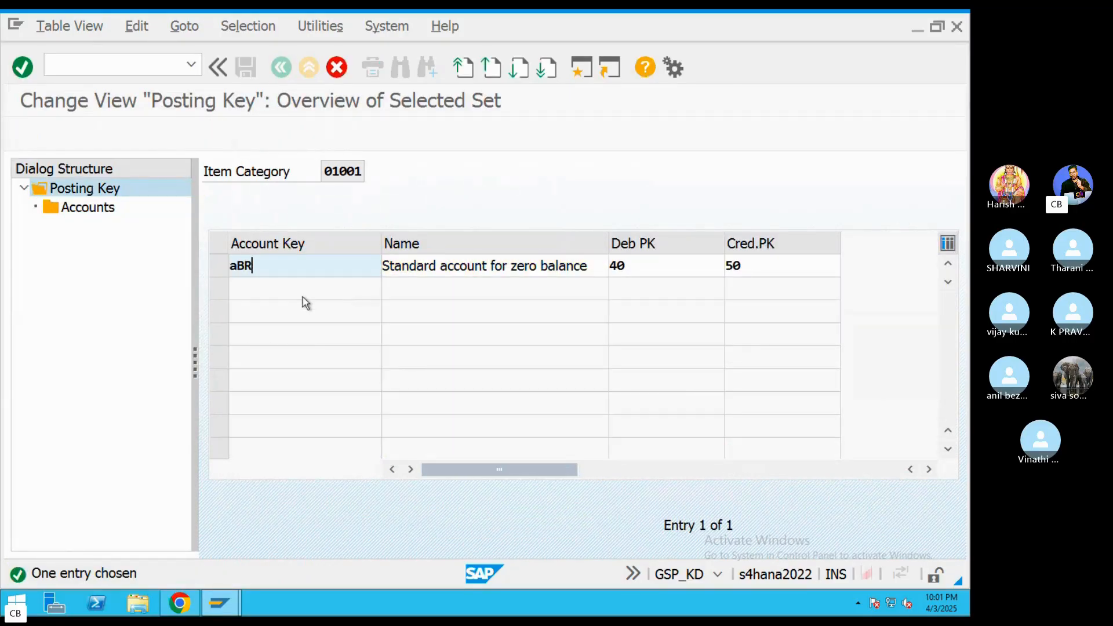
key("BackSpace")
key("BackSpace")
key("BackSpace")
type("A")
key("Return")
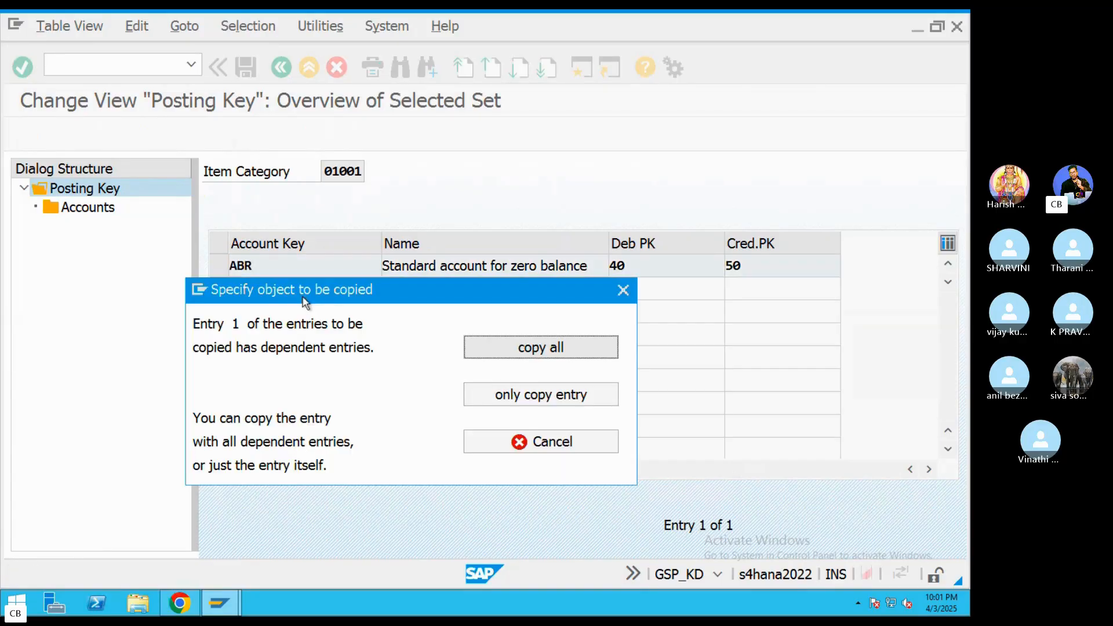
left_click(501, 354)
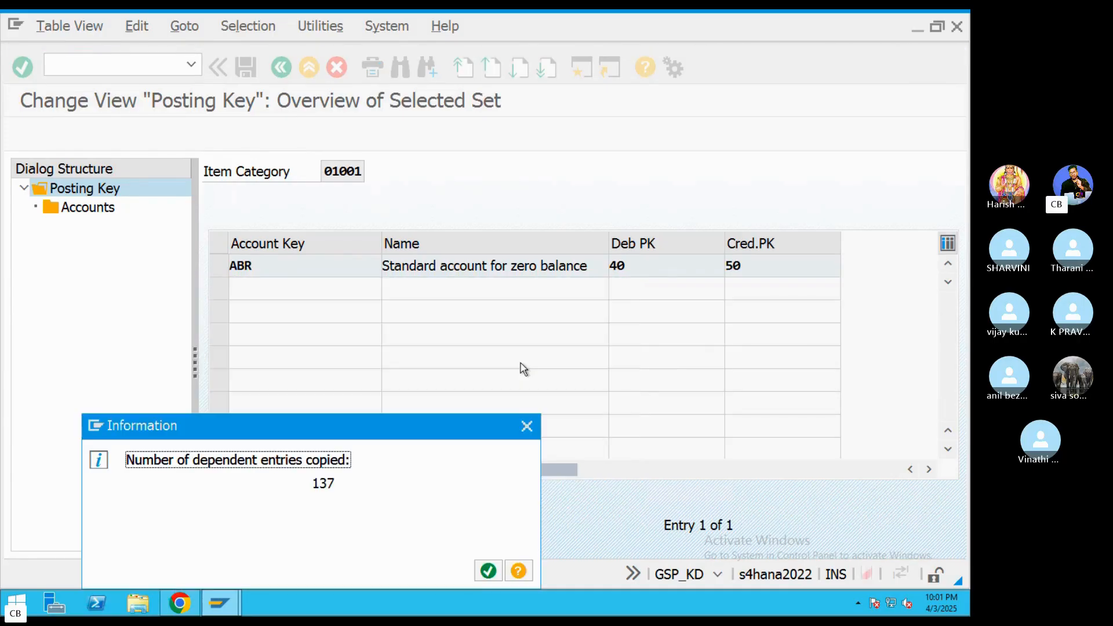
left_click(488, 571)
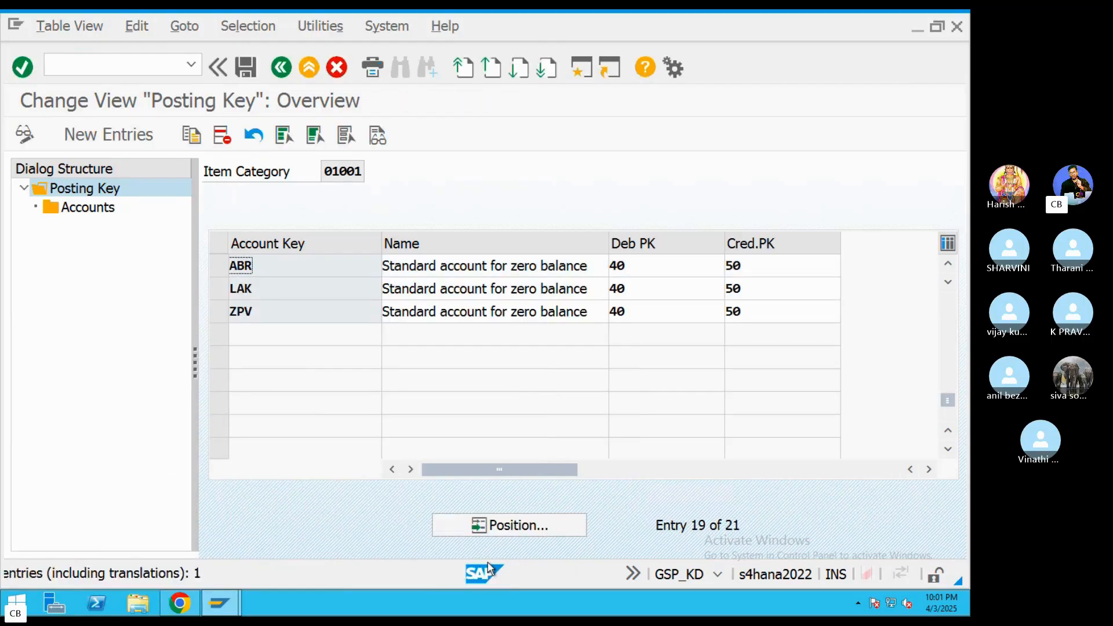
Save the new ABR key under the customizing request
left_click(253, 72)
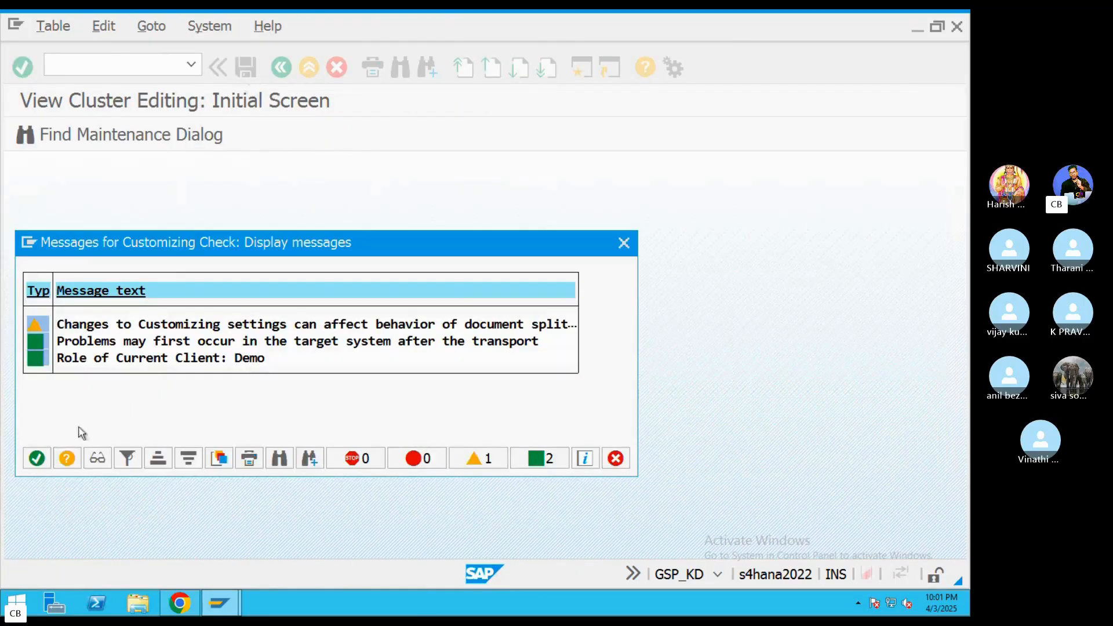
left_click(36, 459)
left_click(269, 415)
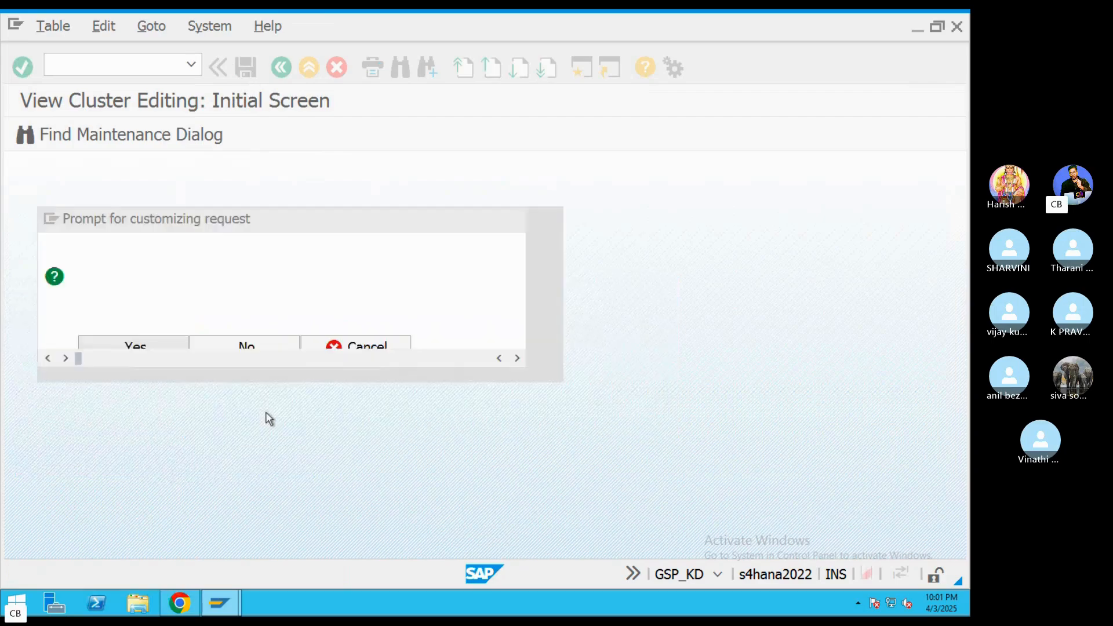
left_click(218, 364)
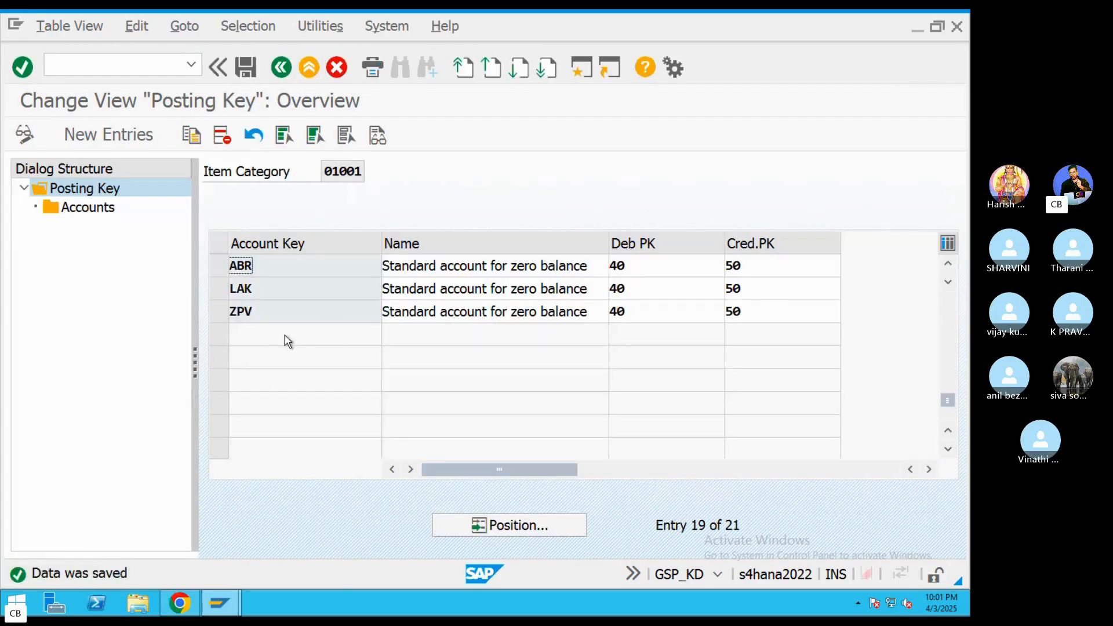
Start new G/L account entries for key ABR and open a second session
left_click(220, 270)
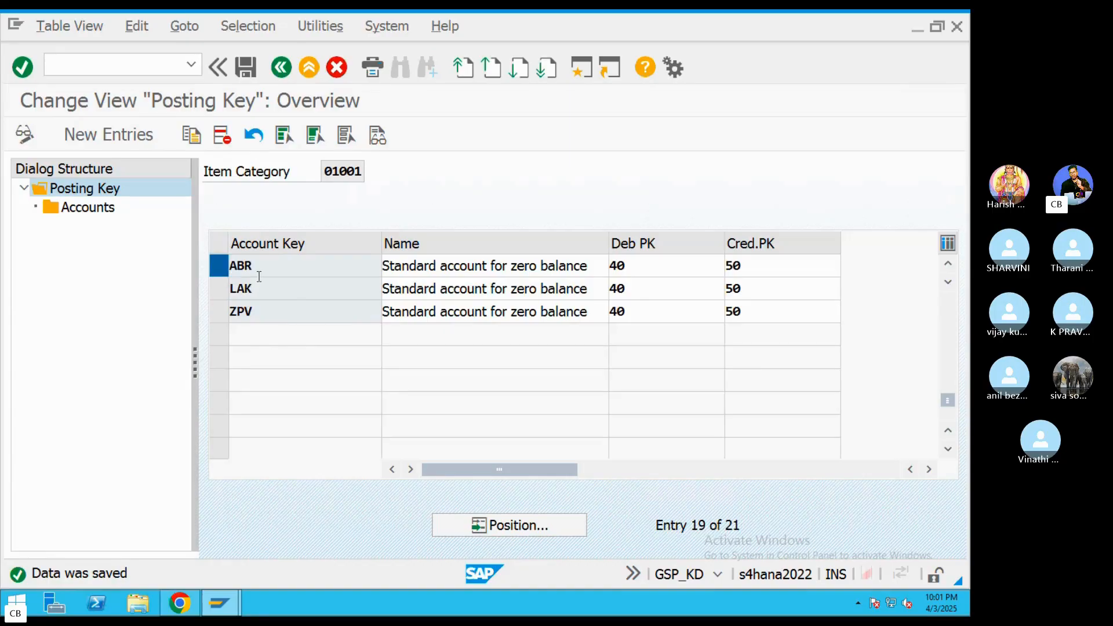
double_click(87, 207)
left_click(122, 143)
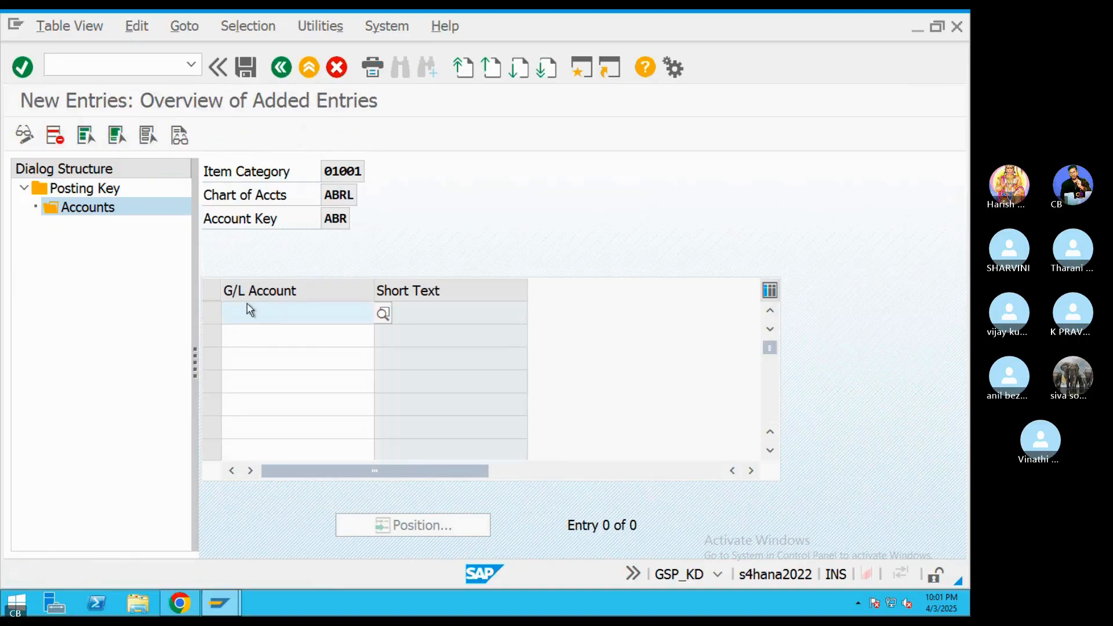
left_click(576, 73)
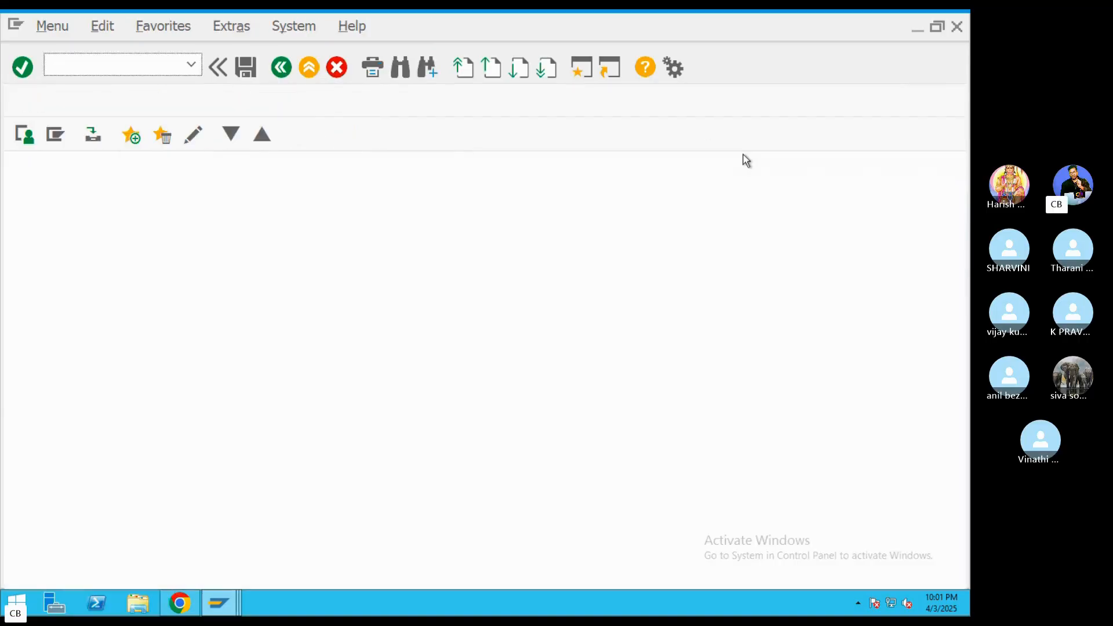
Start creating G/L account 100510 under current liabilities with FS00
type("FS00")
key("Return")
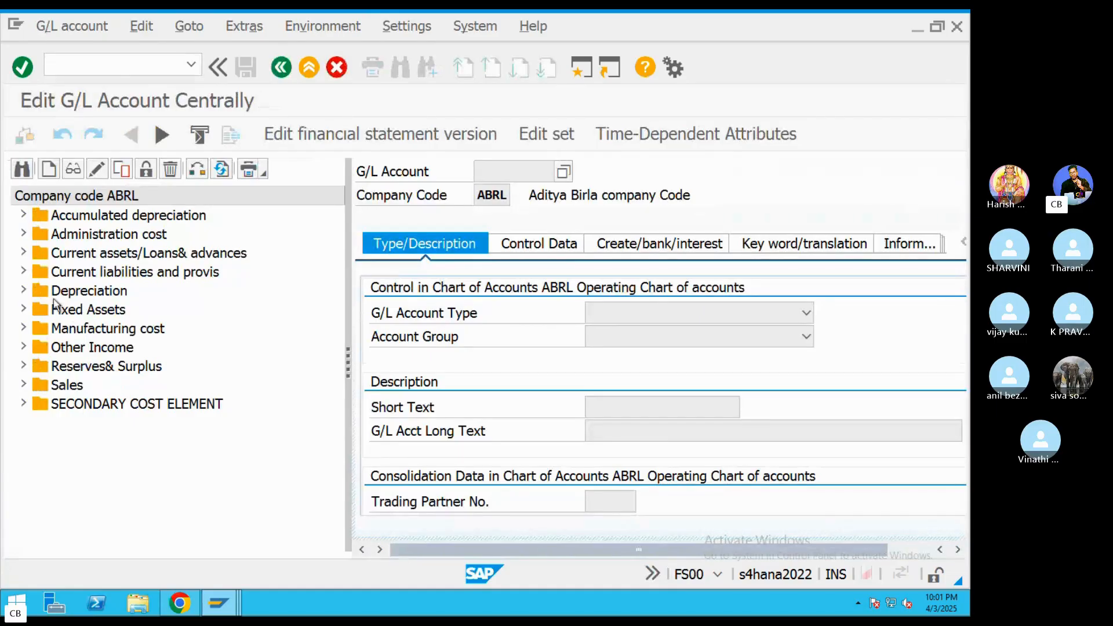
left_click(23, 272)
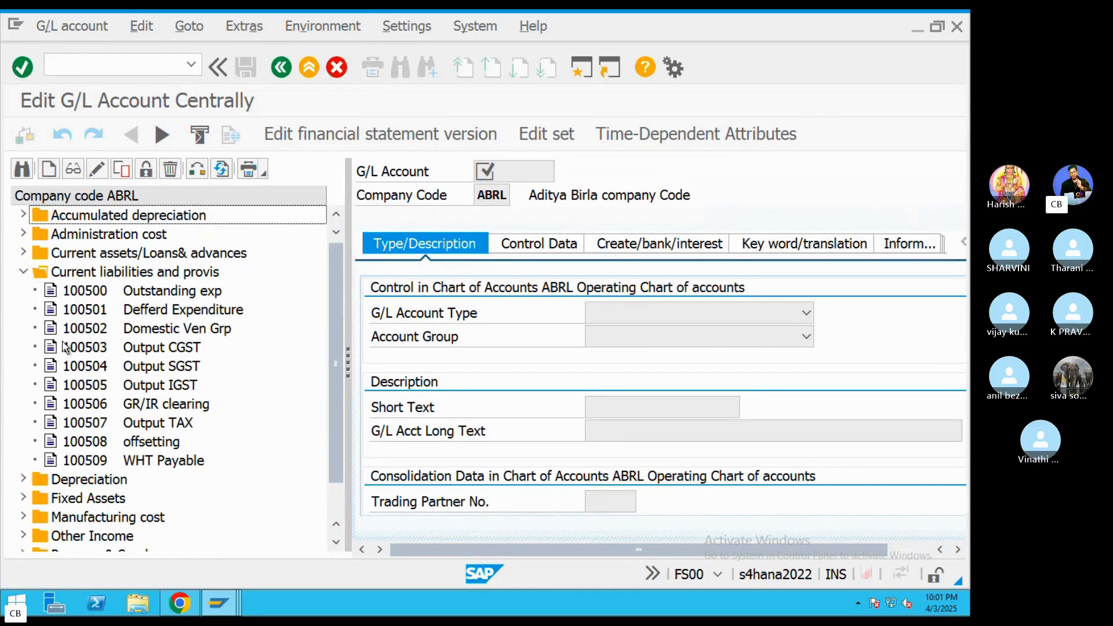
left_click(48, 169)
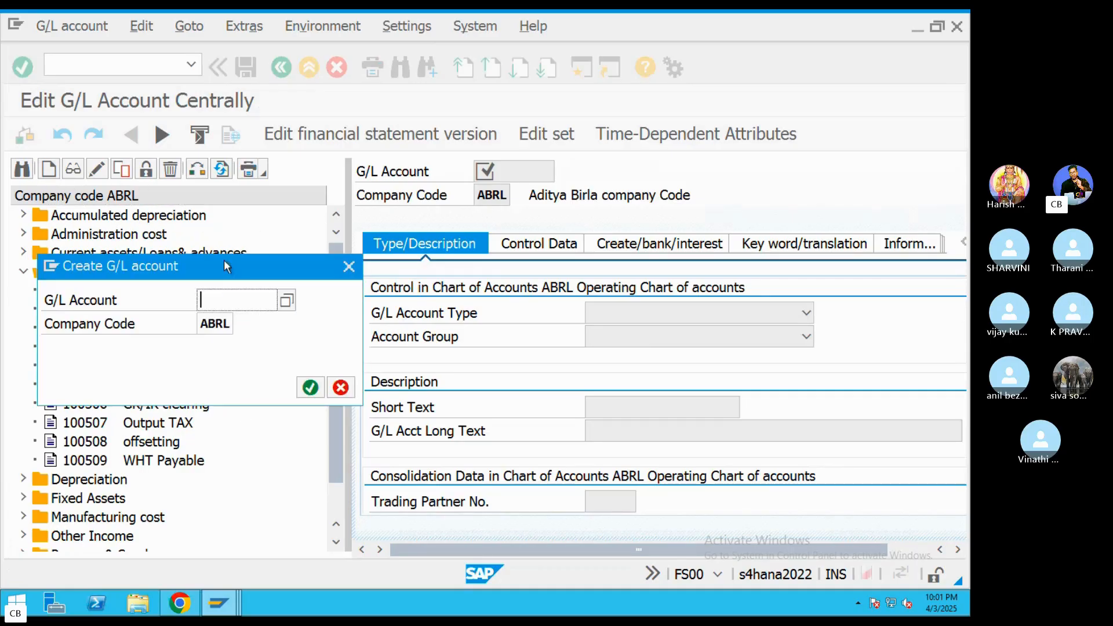
left_click_drag(266, 278, 529, 345)
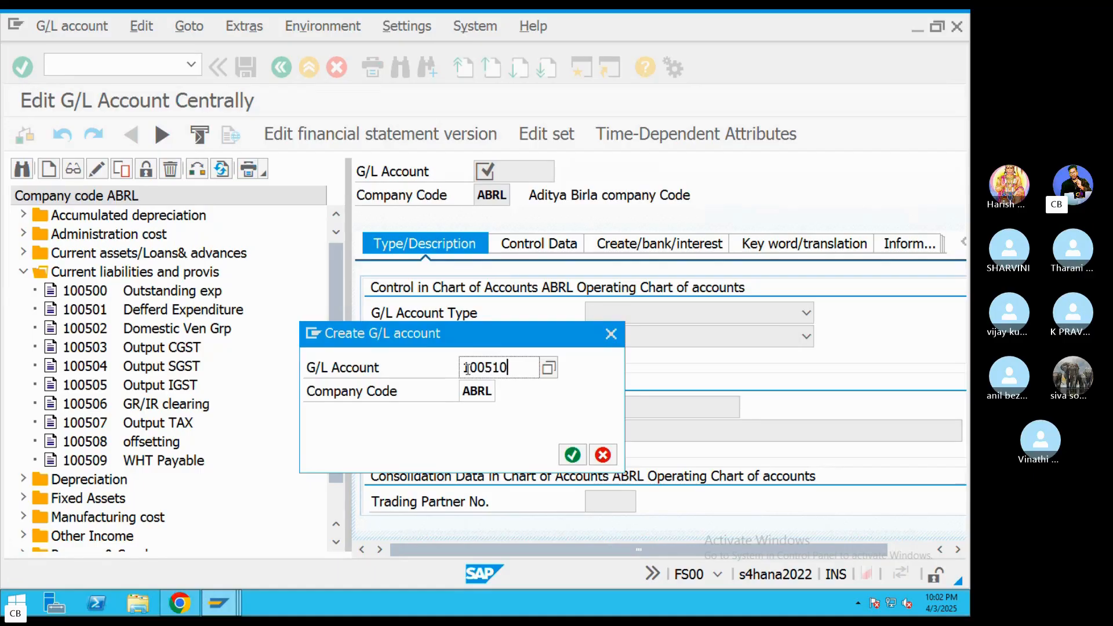
left_click(572, 456)
Make 100510 a balance sheet account in group CLPR with text 'Zero Balance clearing'
left_click(683, 316)
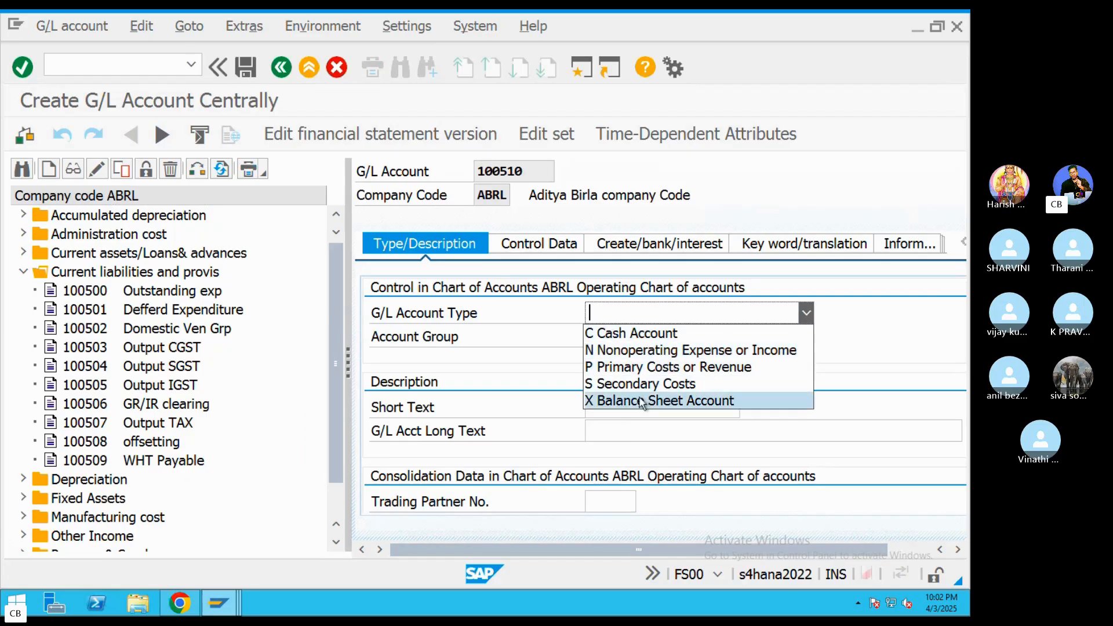
left_click(658, 400)
left_click(670, 341)
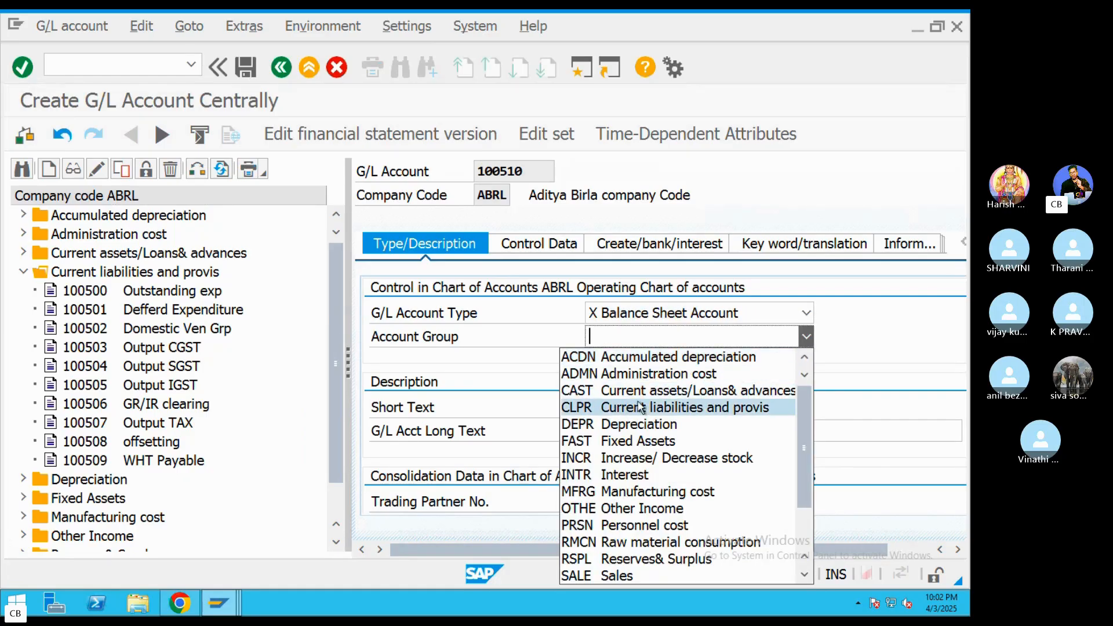
left_click(635, 407)
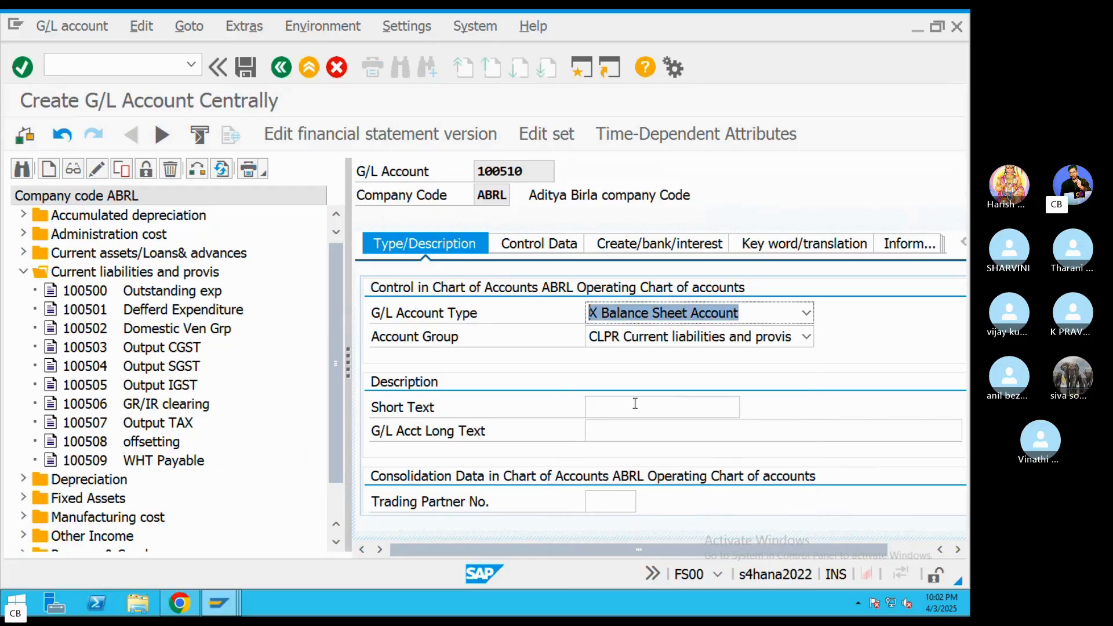
left_click(634, 404)
type("Z")
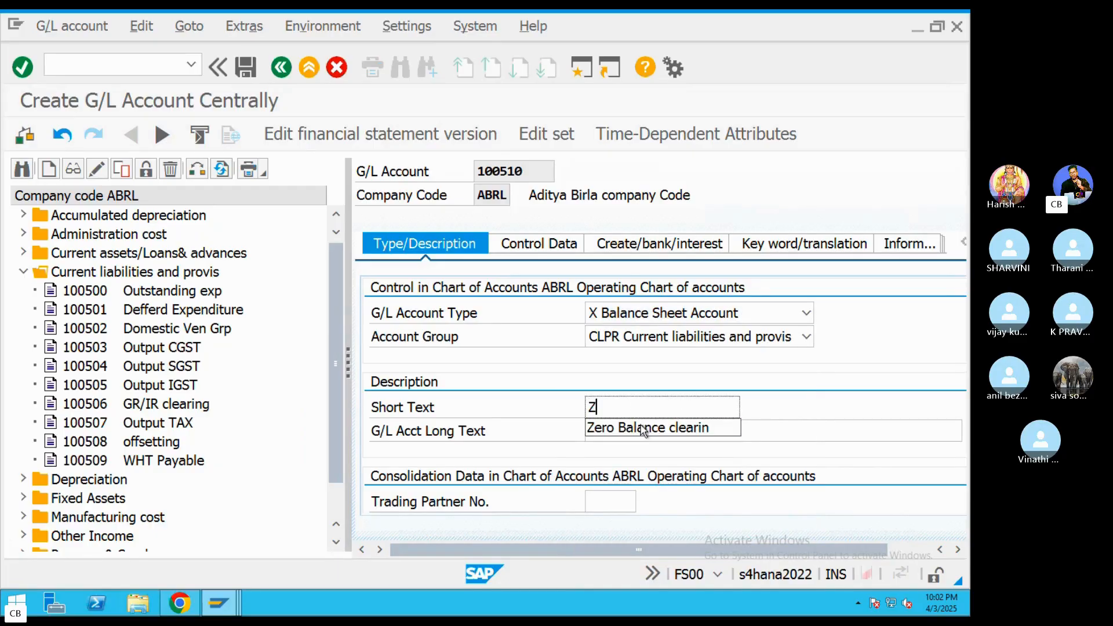
left_click(644, 430)
left_click_drag(716, 408, 552, 402)
key("ctrl+c")
left_click(625, 424)
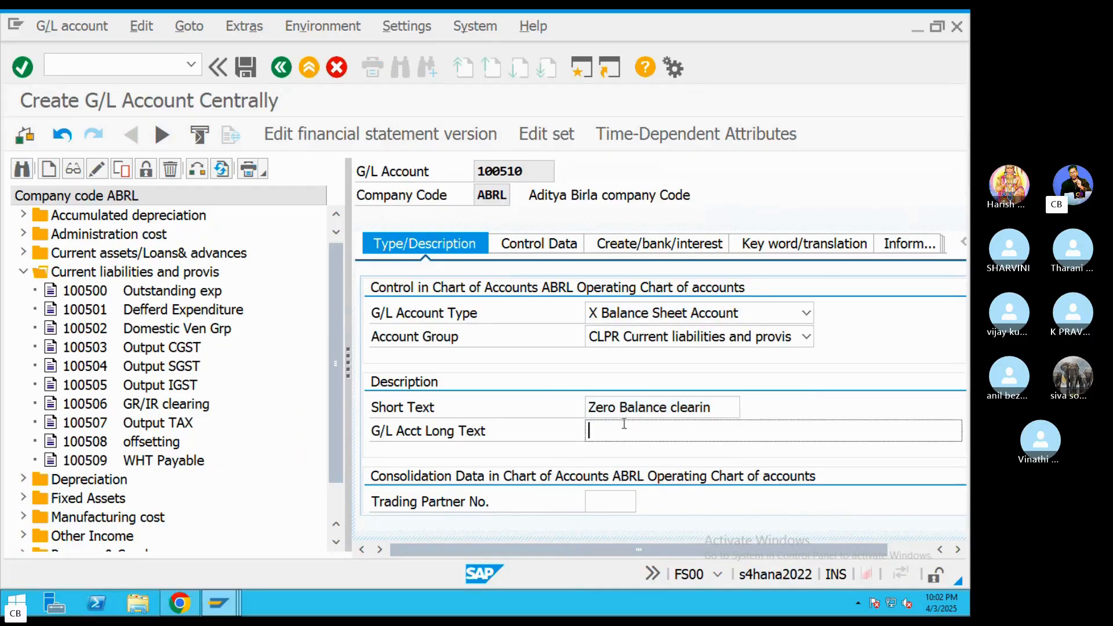
key("ctrl+v")
type("g")
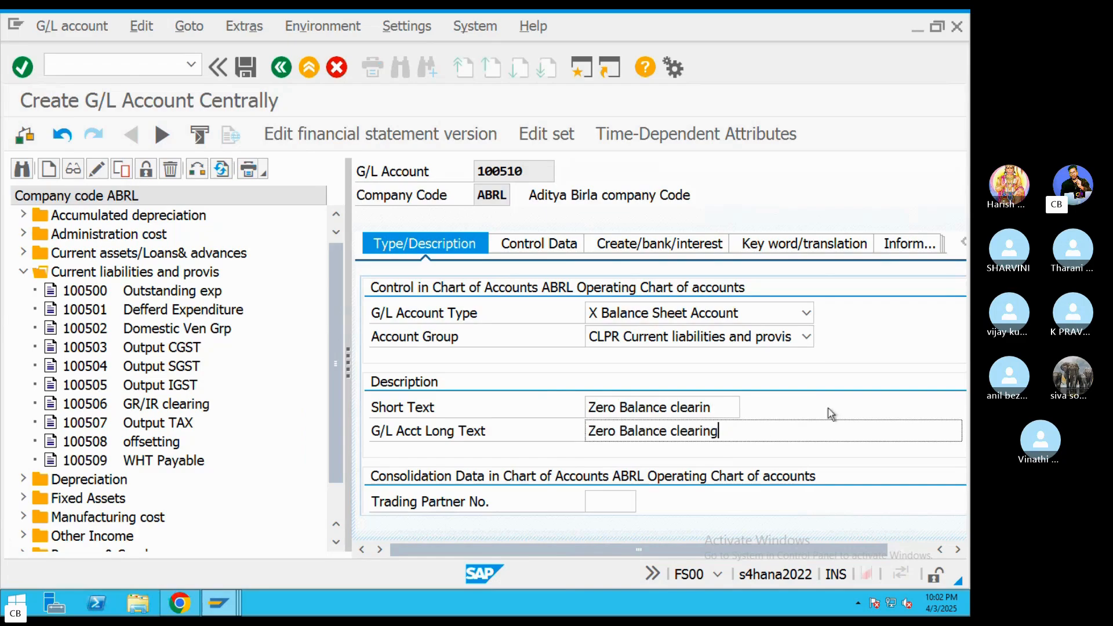
Set the account's reconciliation account type to vendor
left_click(538, 254)
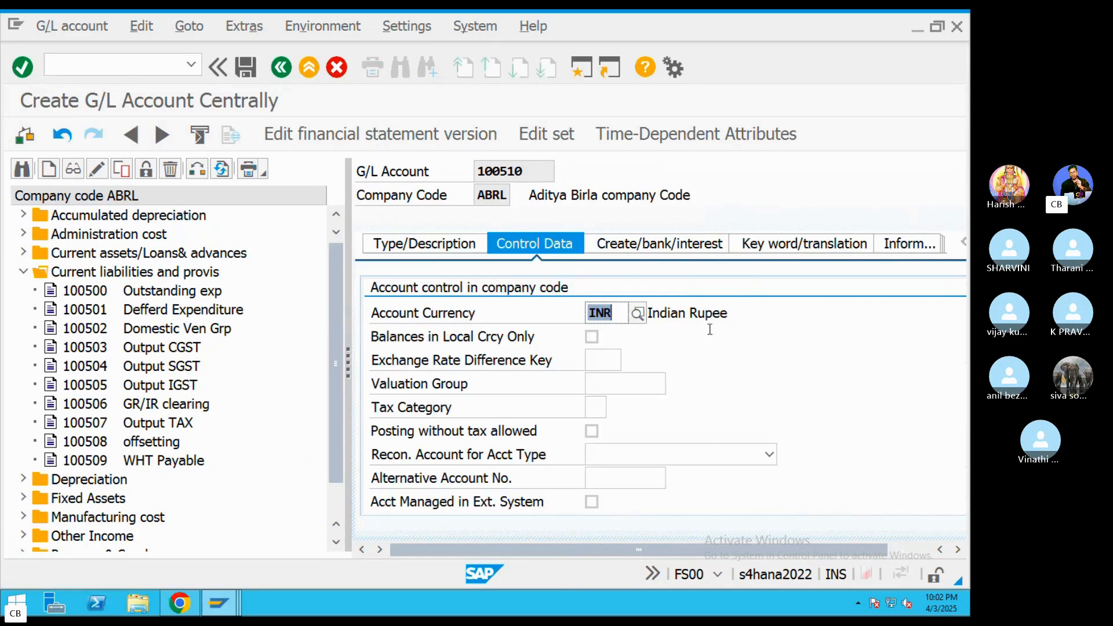
left_click(647, 455)
left_click(675, 419)
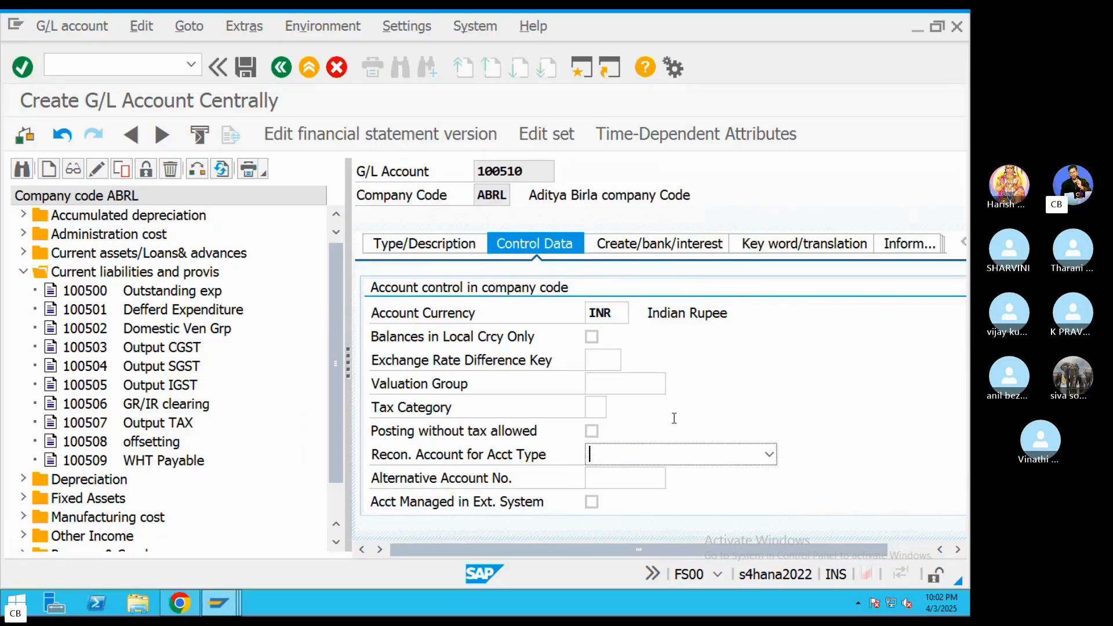
scroll(653, 400, "down", 1)
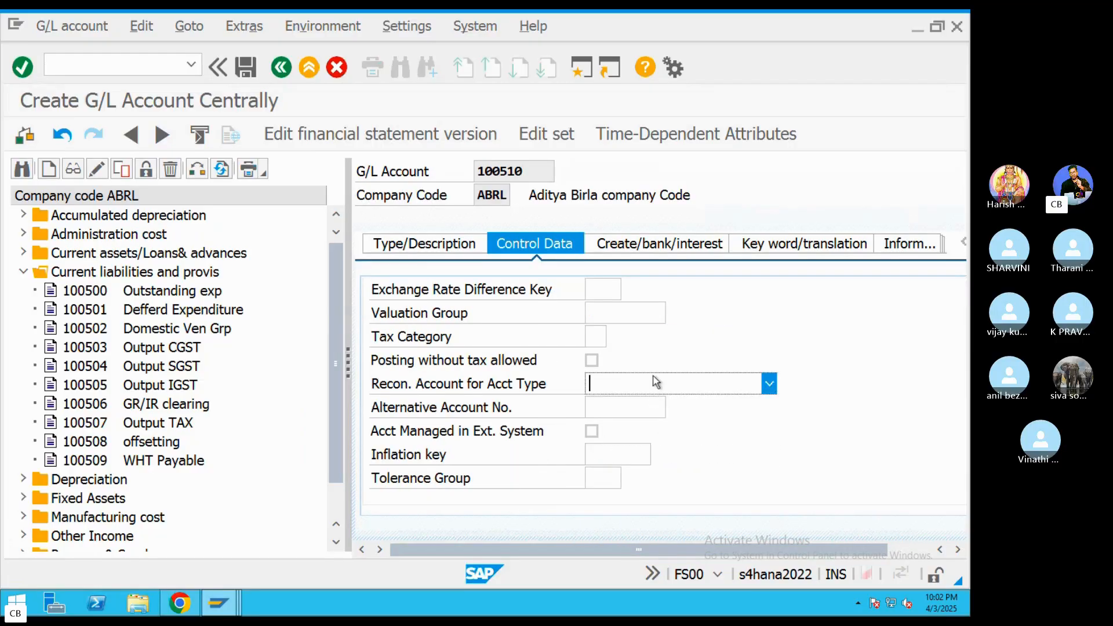
left_click(653, 378)
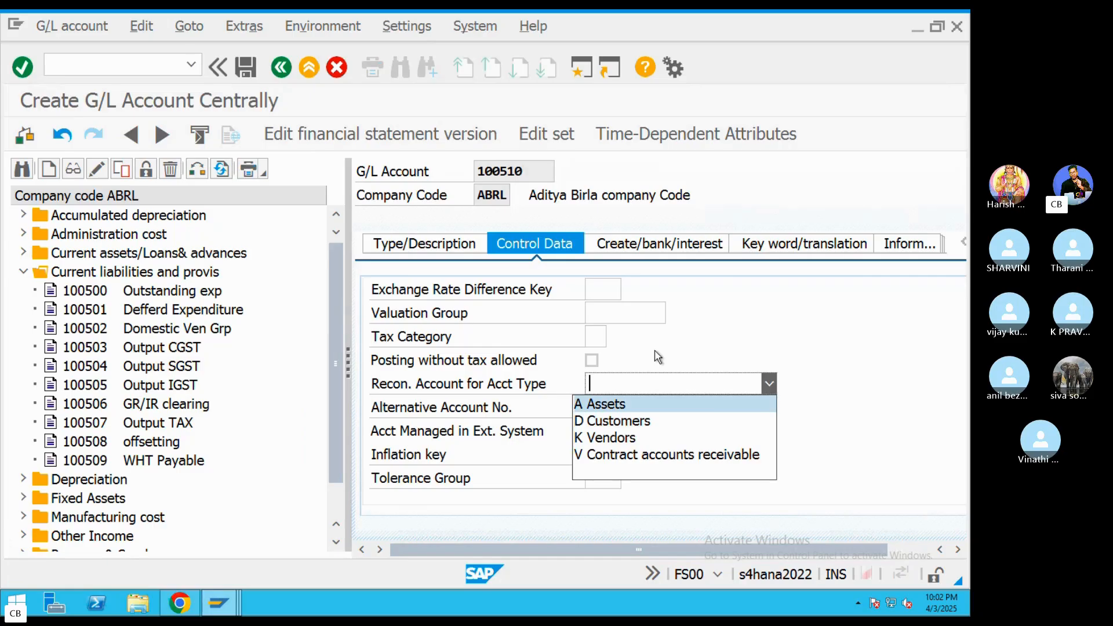
left_click(615, 439)
scroll(631, 446, "down", 2)
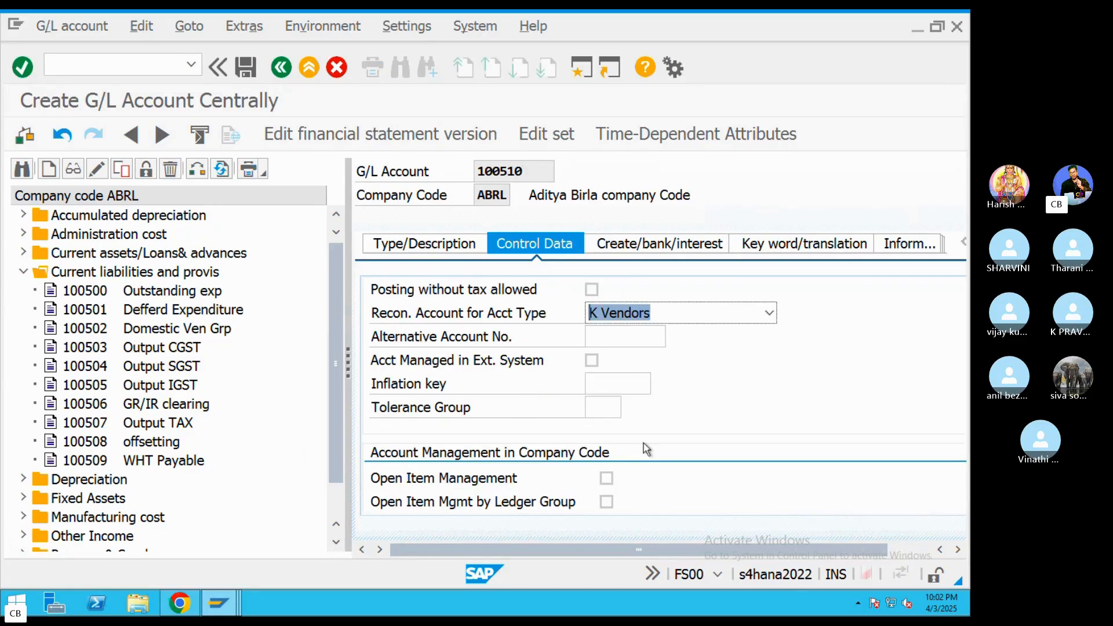
Set sort key 001, field status group G001, automatic posting only, and save the account
left_click(615, 451)
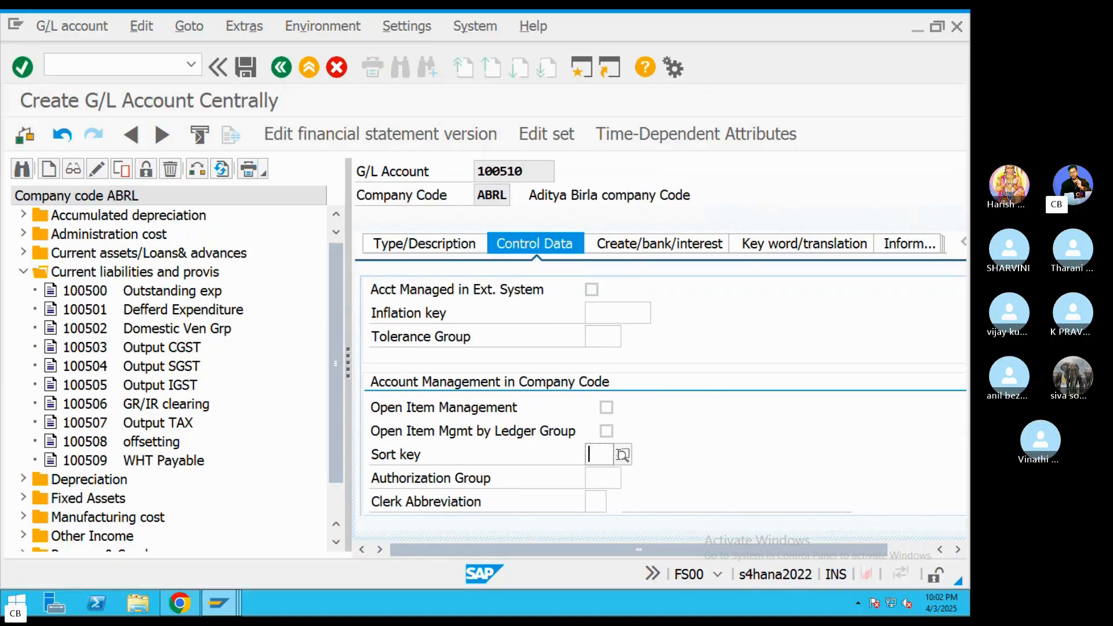
left_click(621, 455)
left_click(312, 222)
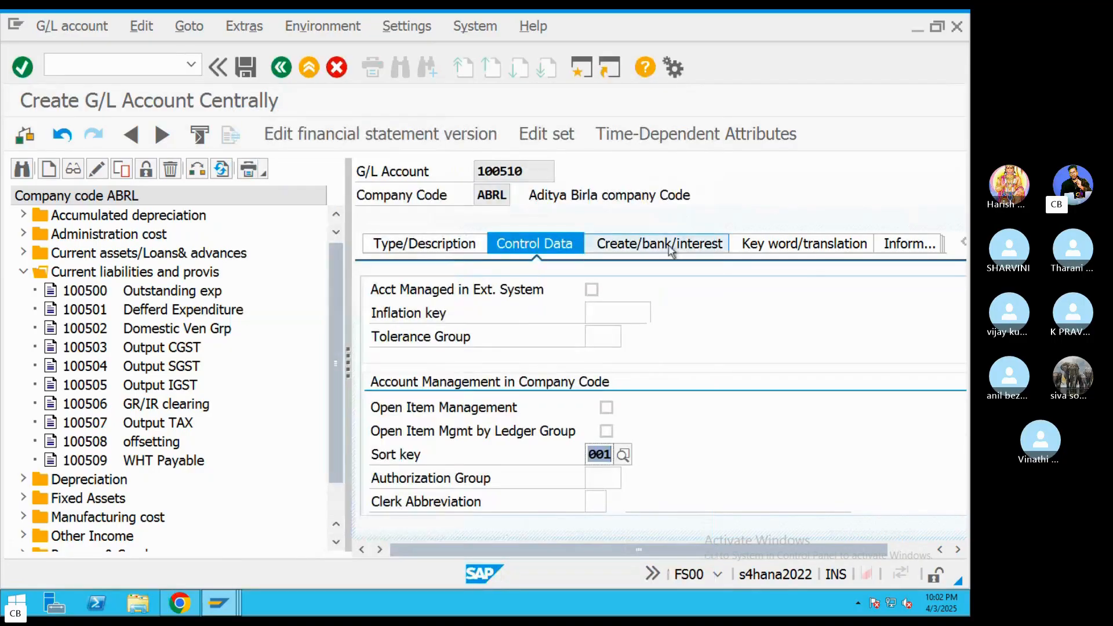
left_click(661, 244)
left_click(633, 316)
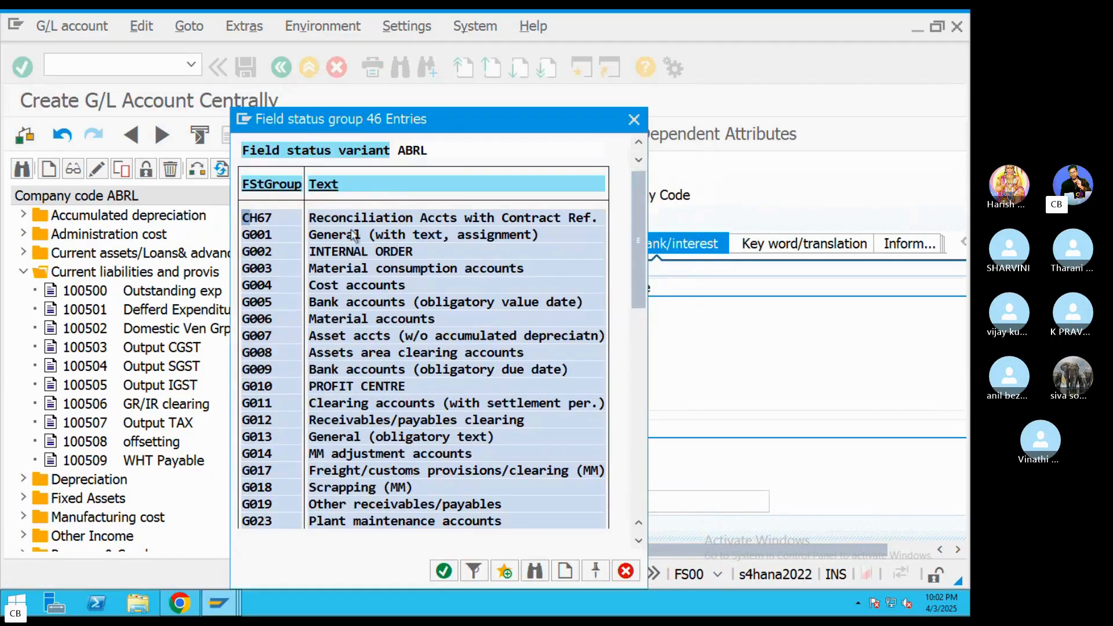
double_click(350, 236)
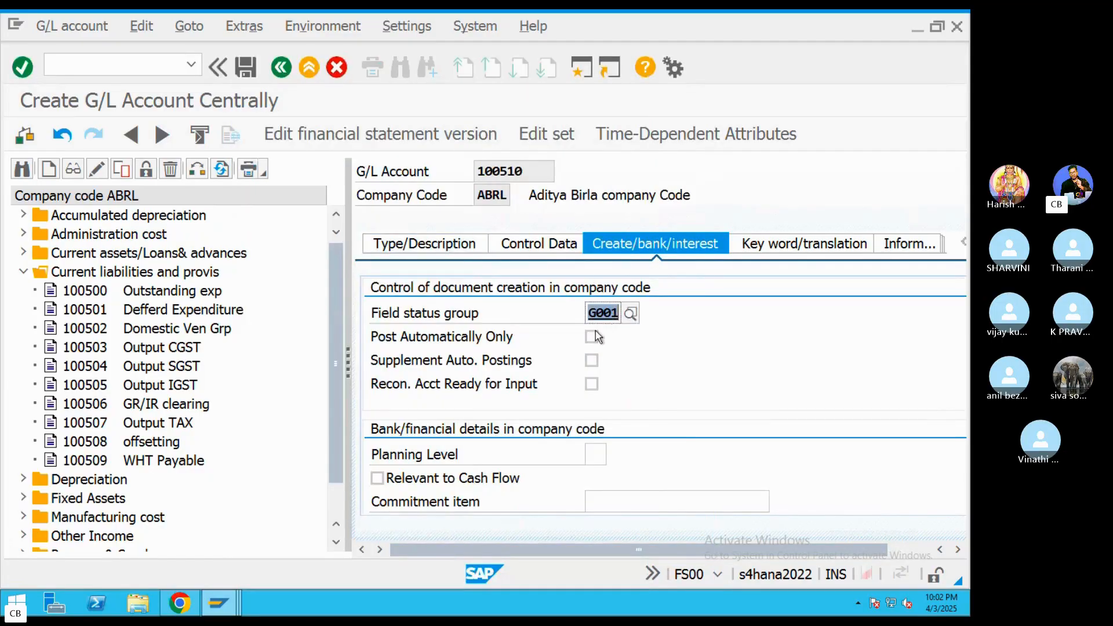
left_click(538, 245)
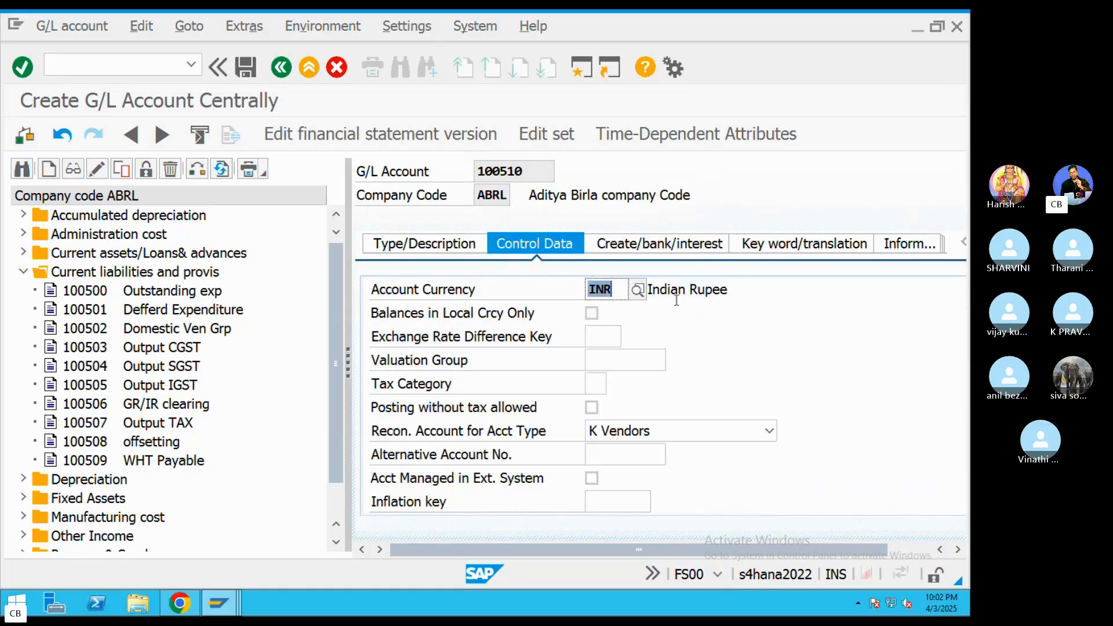
left_click(616, 250)
left_click(591, 337)
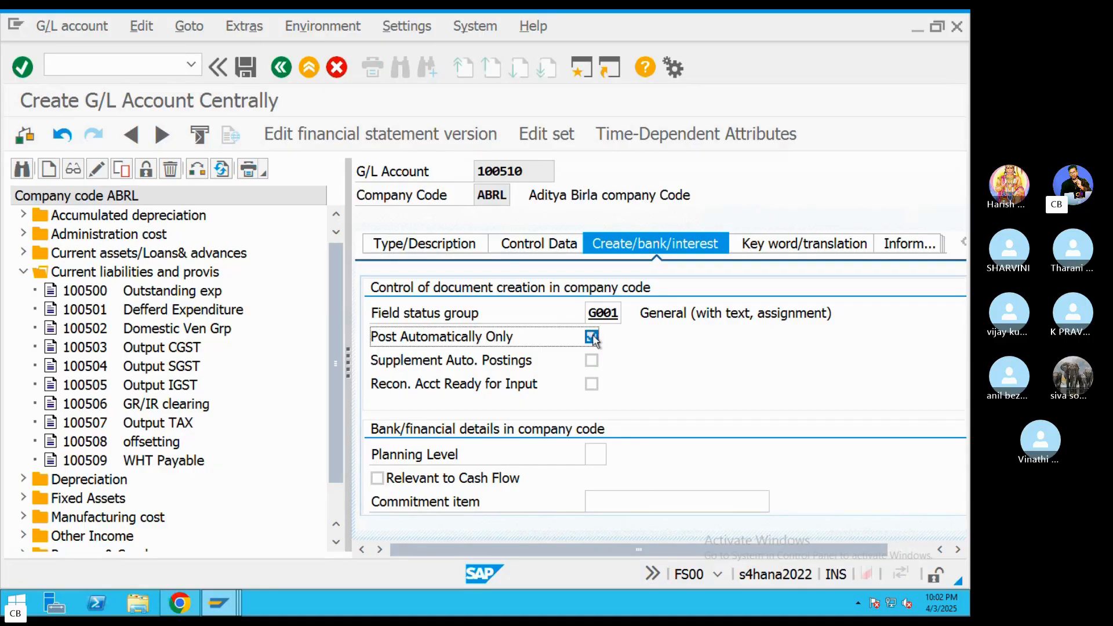
left_click(246, 67)
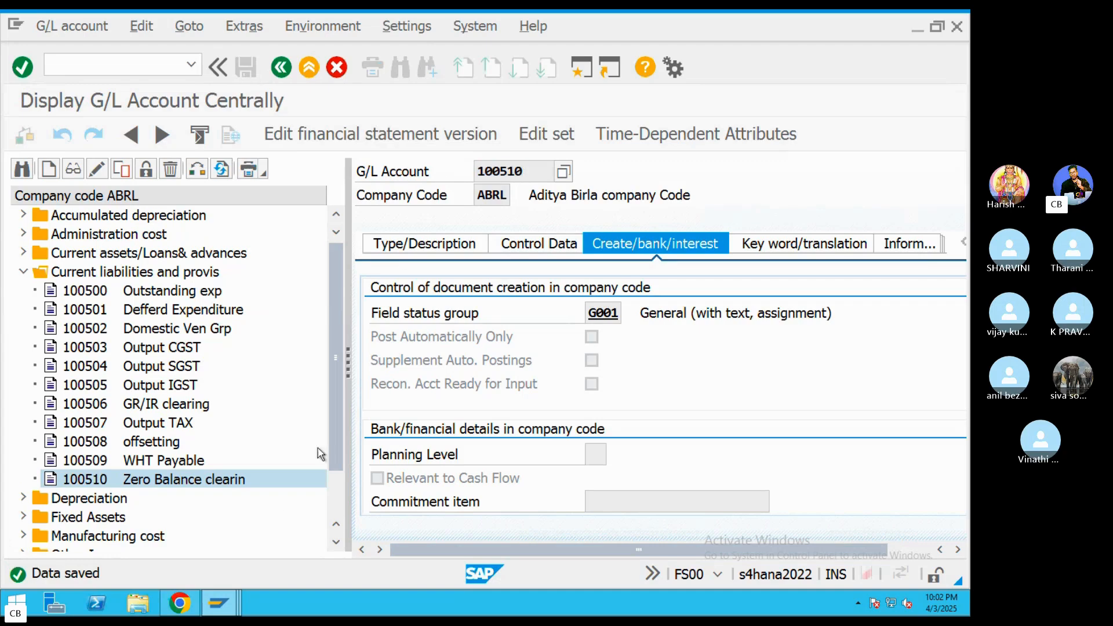
Enter G/L account 100510 for key ABR and save the assignment
mouse_move(226, 611)
left_click(224, 525)
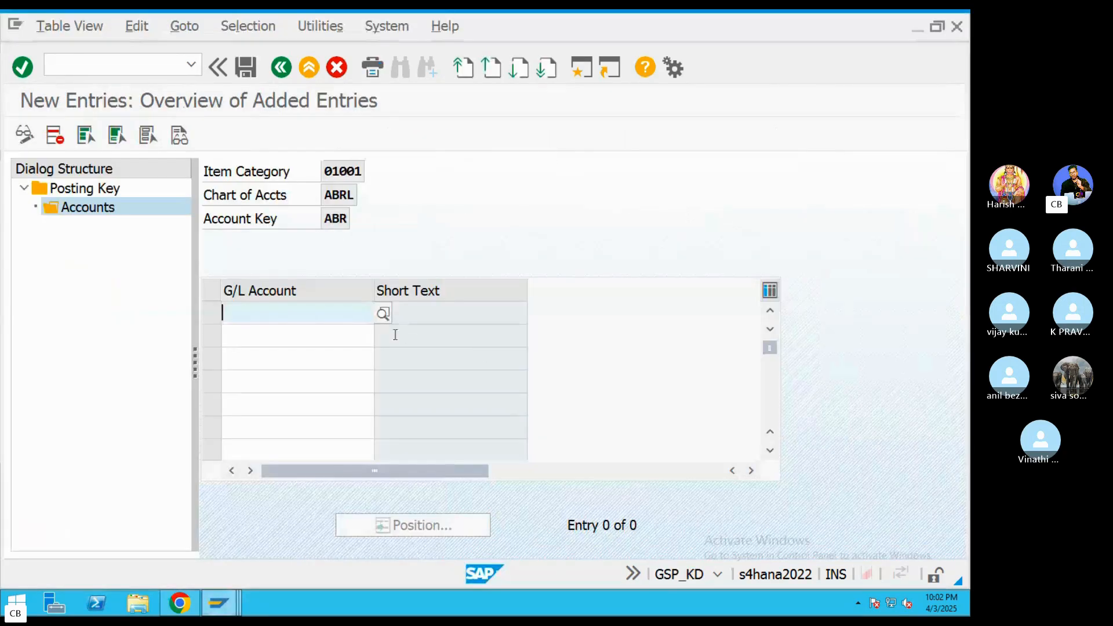
type("100510")
left_click(246, 68)
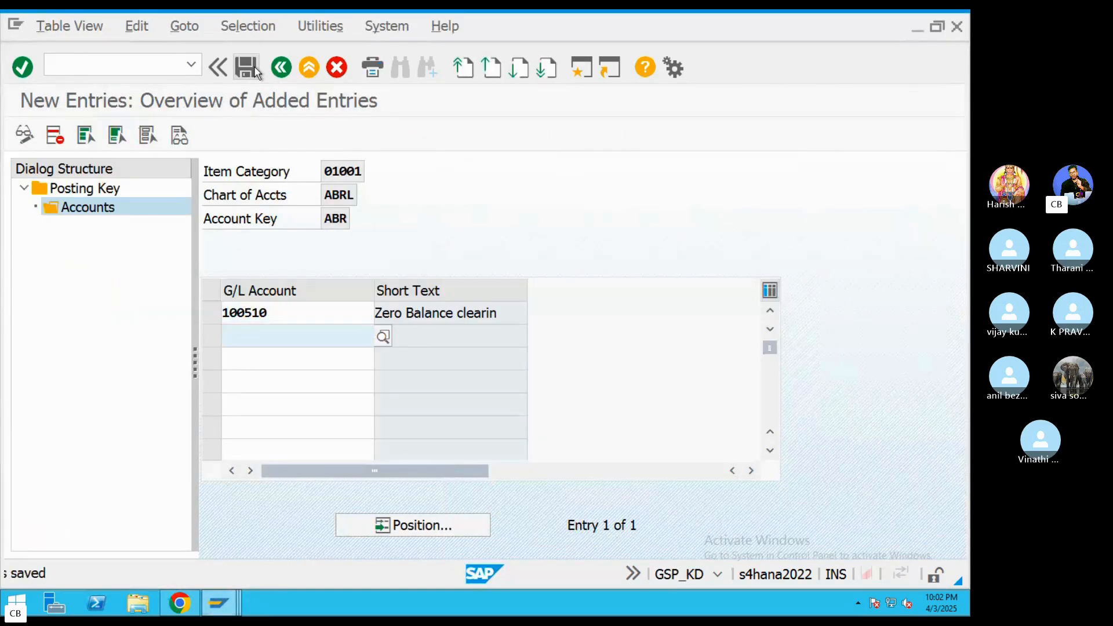
Go back to the document splitting steps and select the GL splitting characteristics activity
left_click(284, 68)
left_click(283, 70)
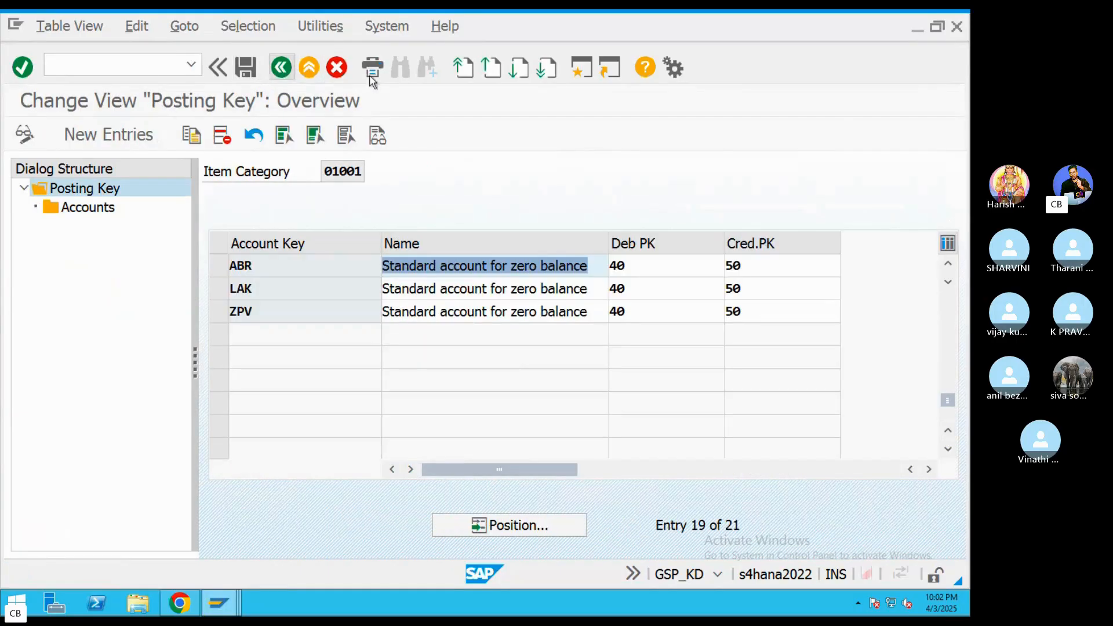
left_click(283, 72)
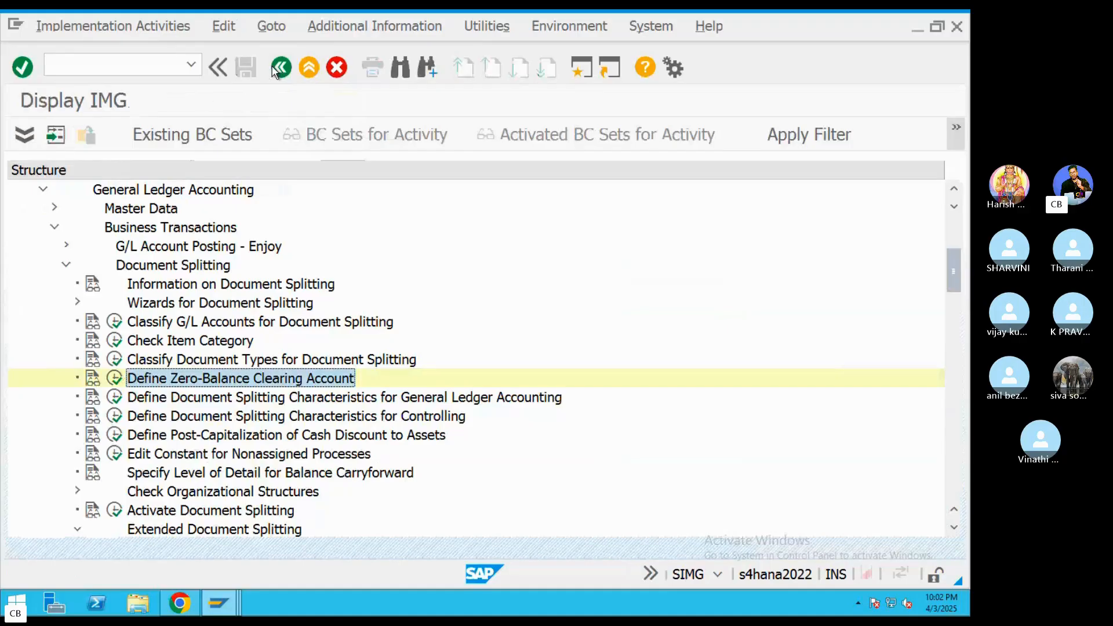
left_click(230, 399)
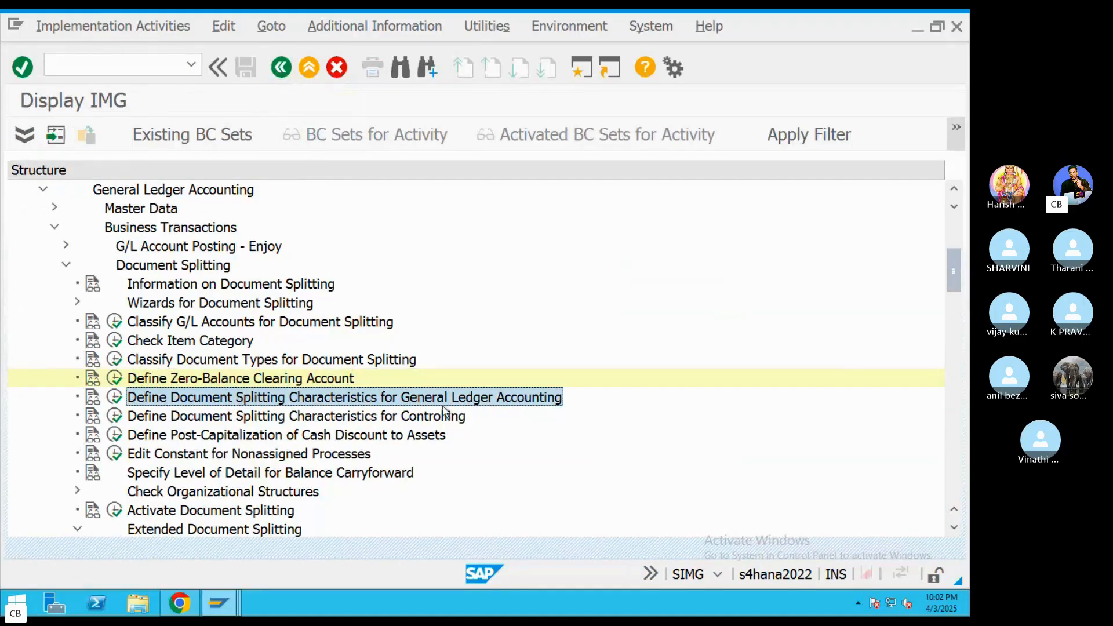
Flag Segment as a zero-balance characteristic in the GL document splitting characteristics
left_click(115, 399)
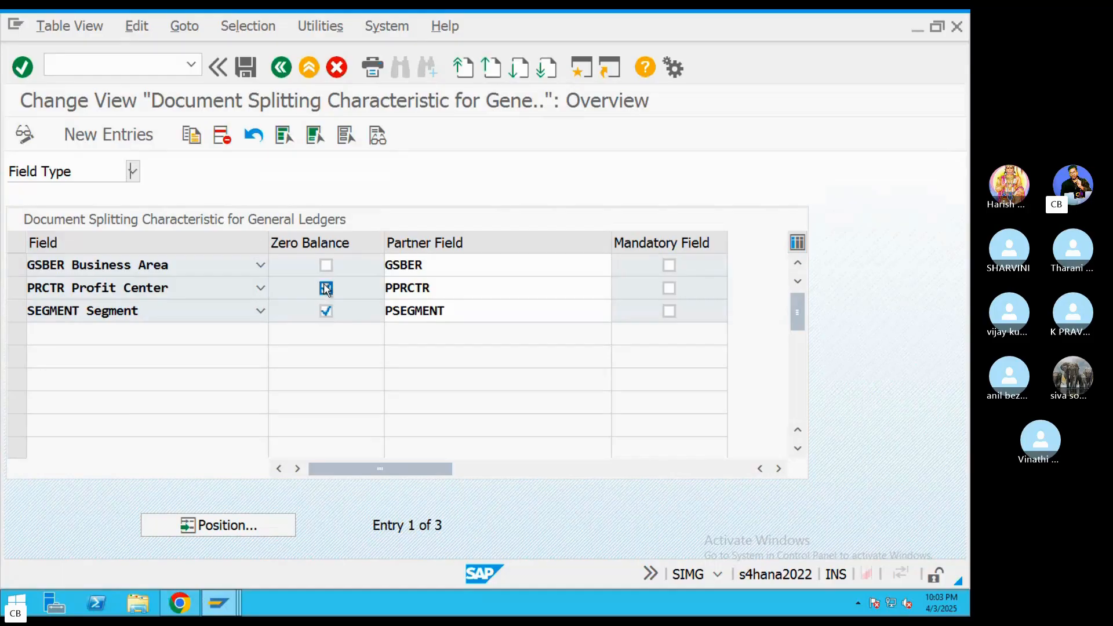
left_click(326, 310)
left_click_drag(441, 289, 380, 314)
Run FB60 vendor invoice entry in a new session
left_click(582, 74)
type("FB60")
key("Return")
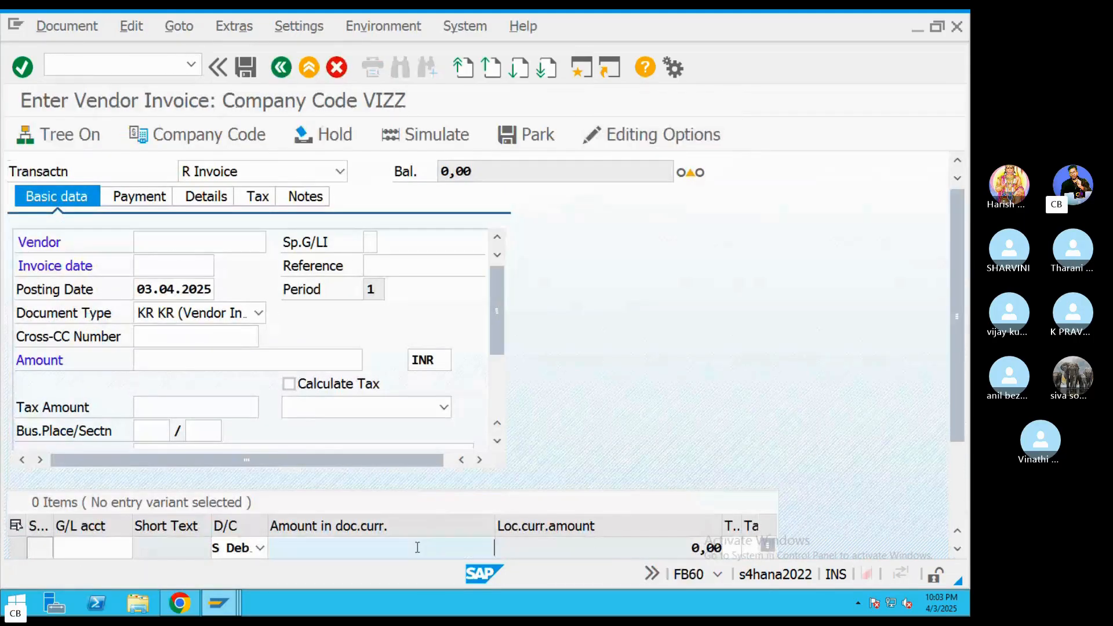
Inspect the FB60 item columns Profit center, Partner and WBS Element, then return to the characteristics window
key("Tab")
key("Tab")
key("Tab")
key("Tab")
key("Tab")
key("Tab")
key("Tab")
key("Tab")
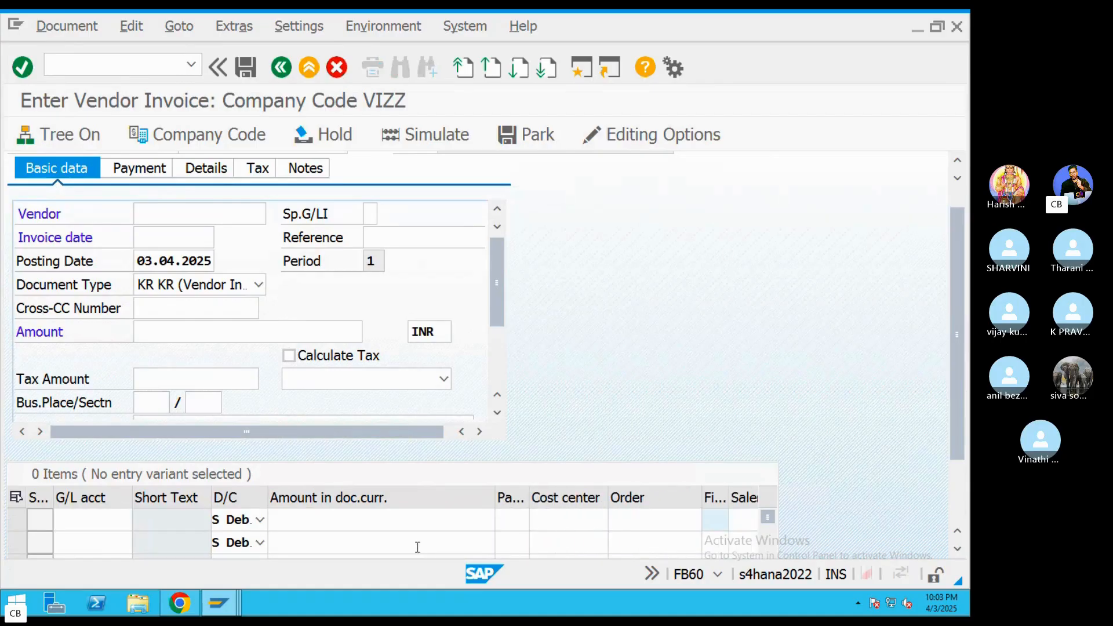
key("Tab")
key("Tab")
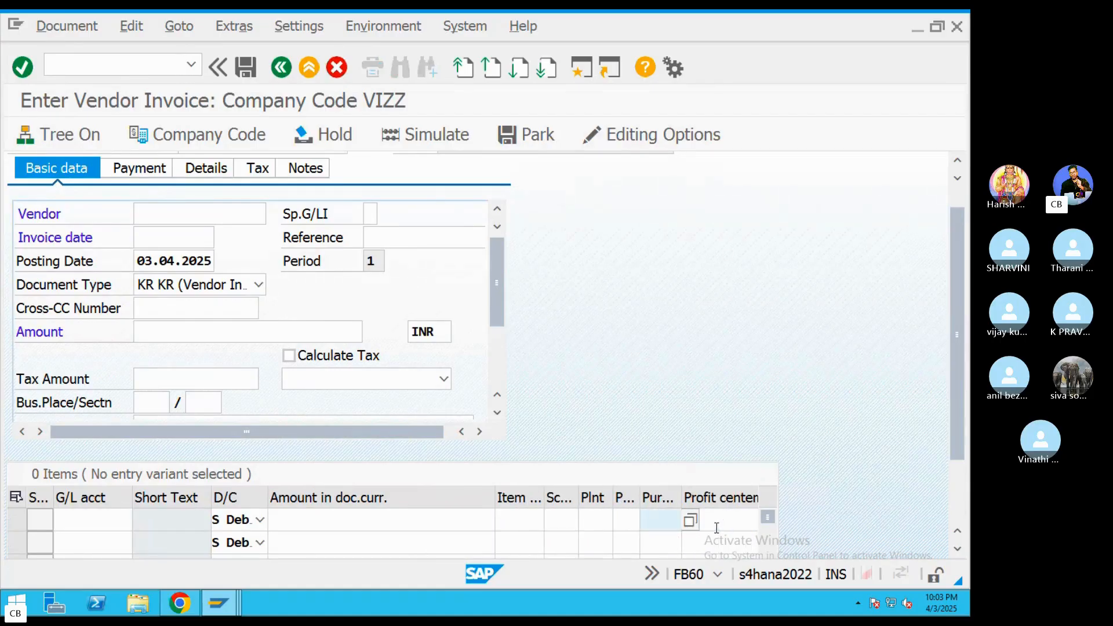
key("Tab")
key("Tab")
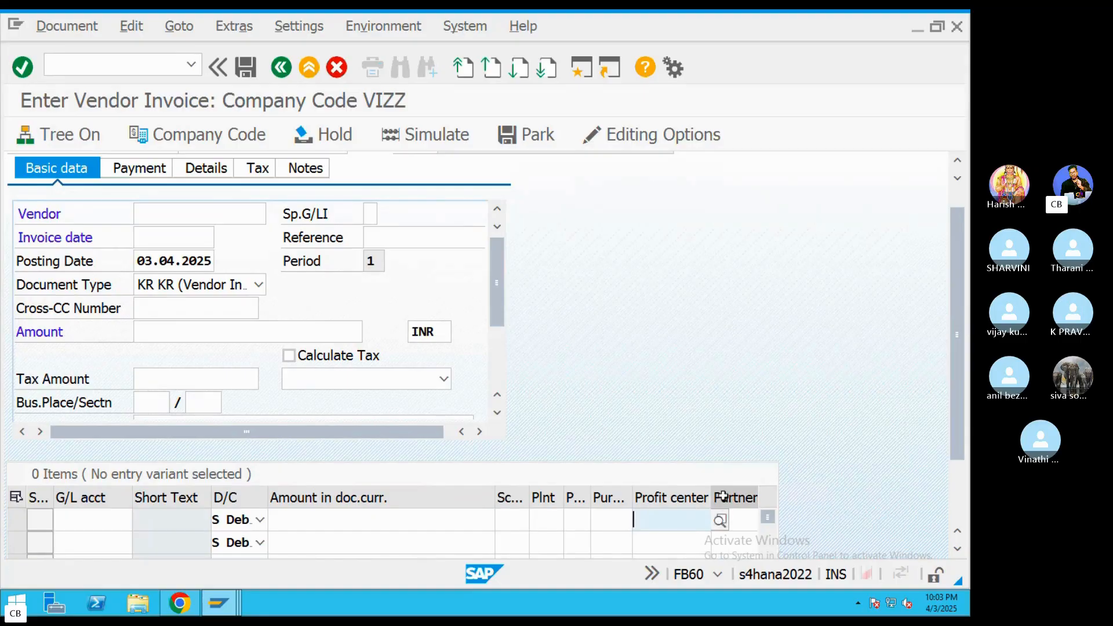
key("Tab")
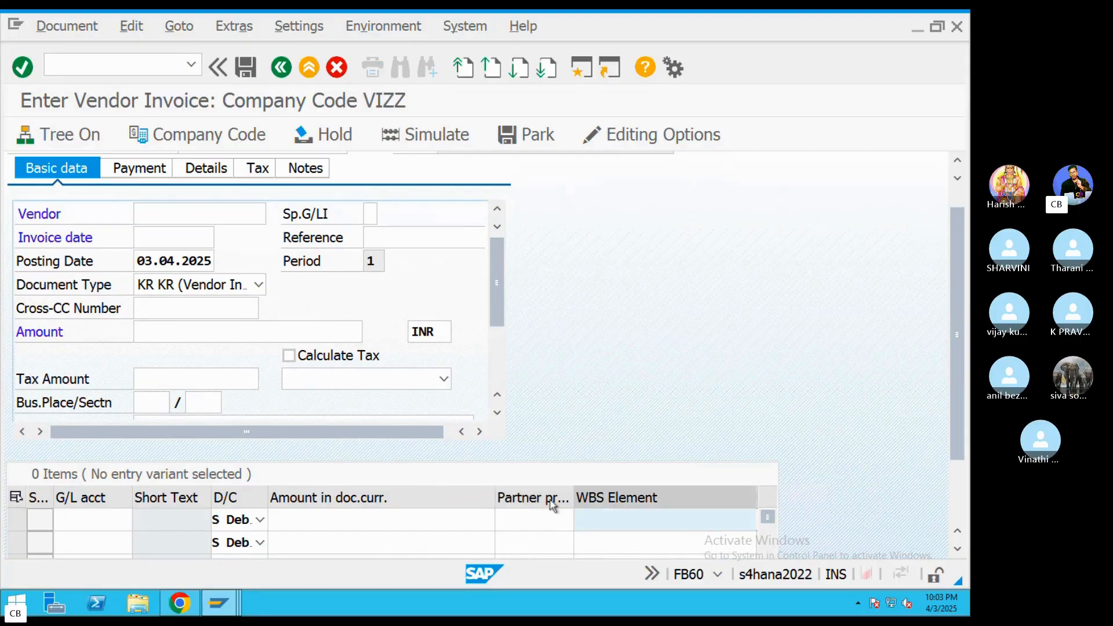
mouse_move(210, 605)
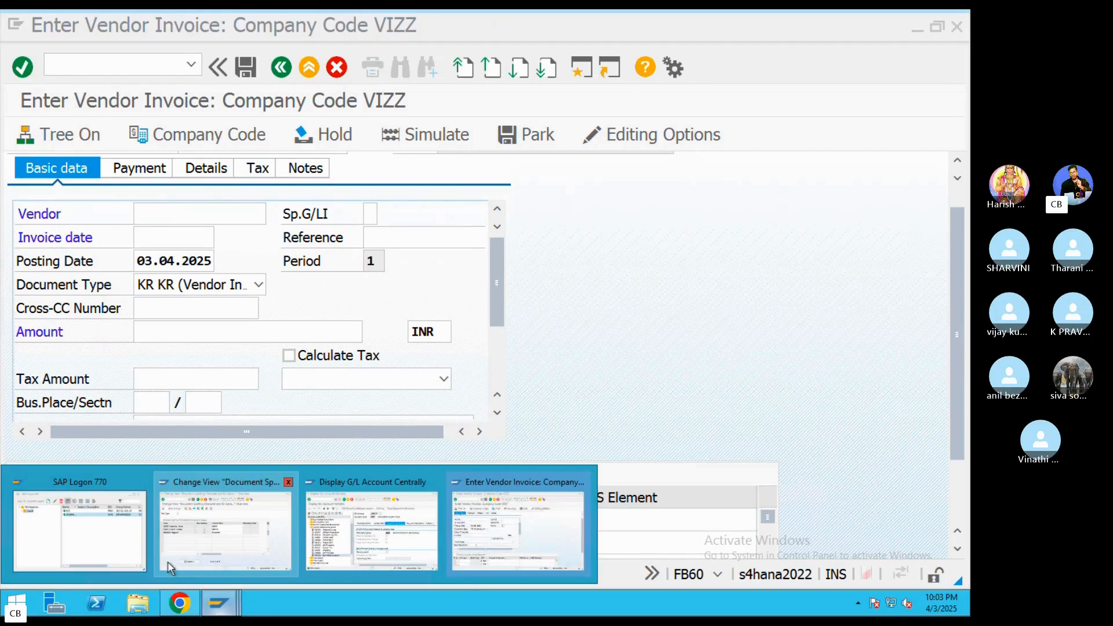
left_click(267, 514)
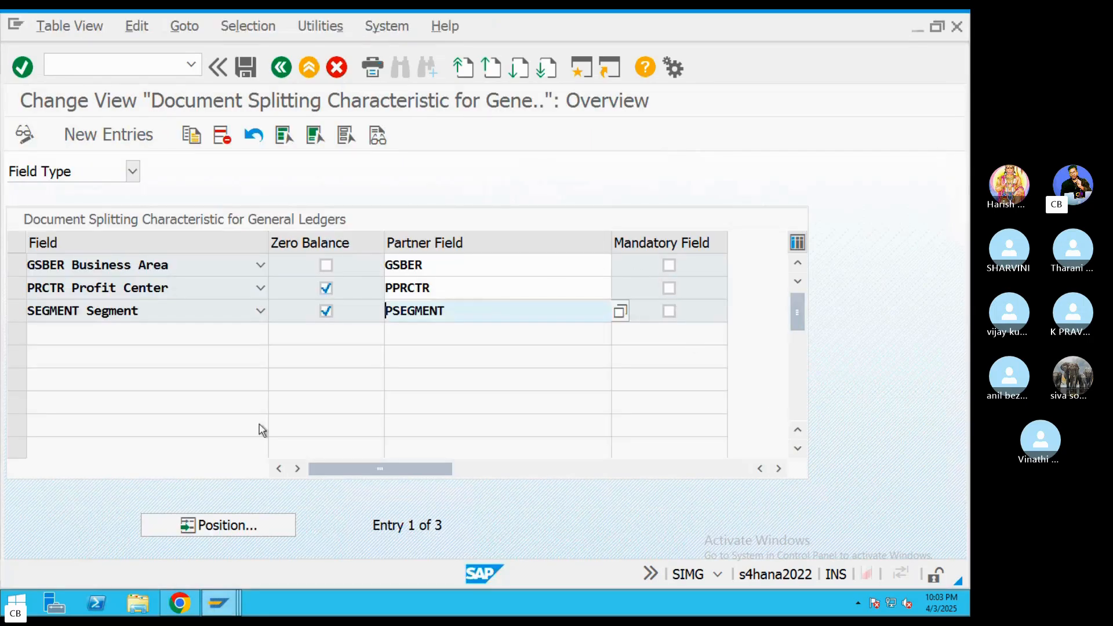
Save the splitting characteristics and open Edit Constant for Nonassigned Processes
left_click(245, 68)
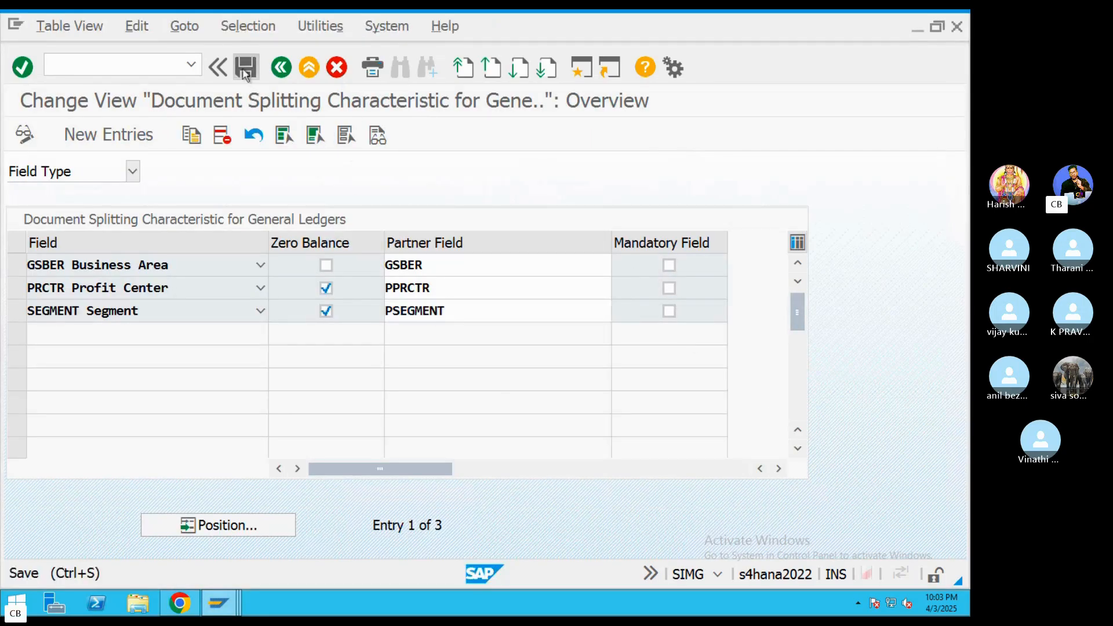
left_click(281, 67)
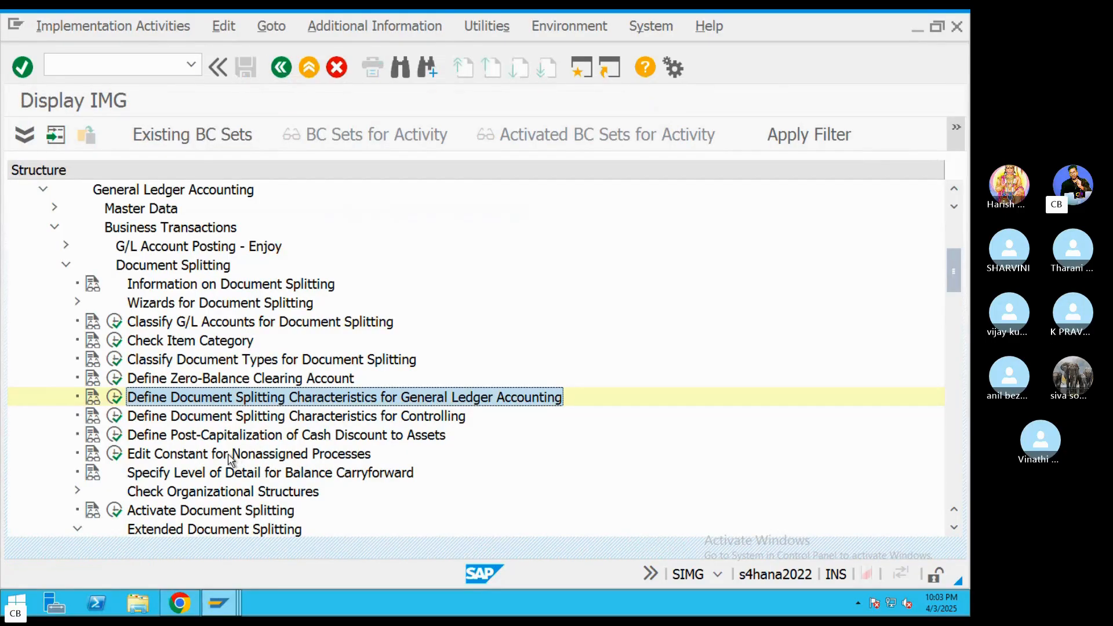
left_click(114, 455)
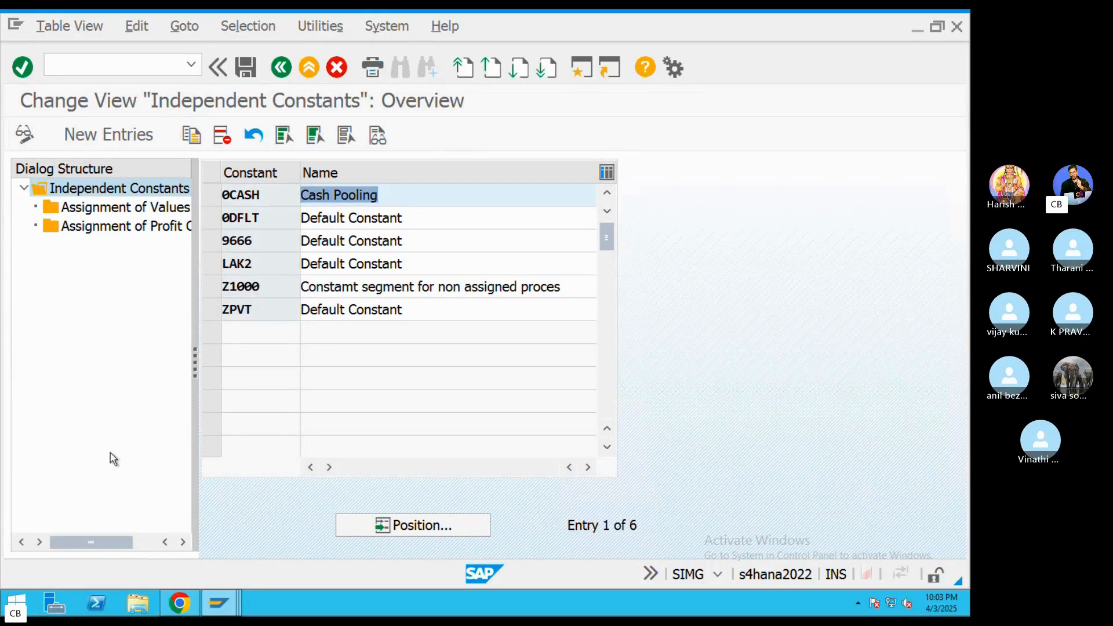
Copy the 0DFLT default constant as new constant ABRL and save it under the customizing request
left_click(240, 214)
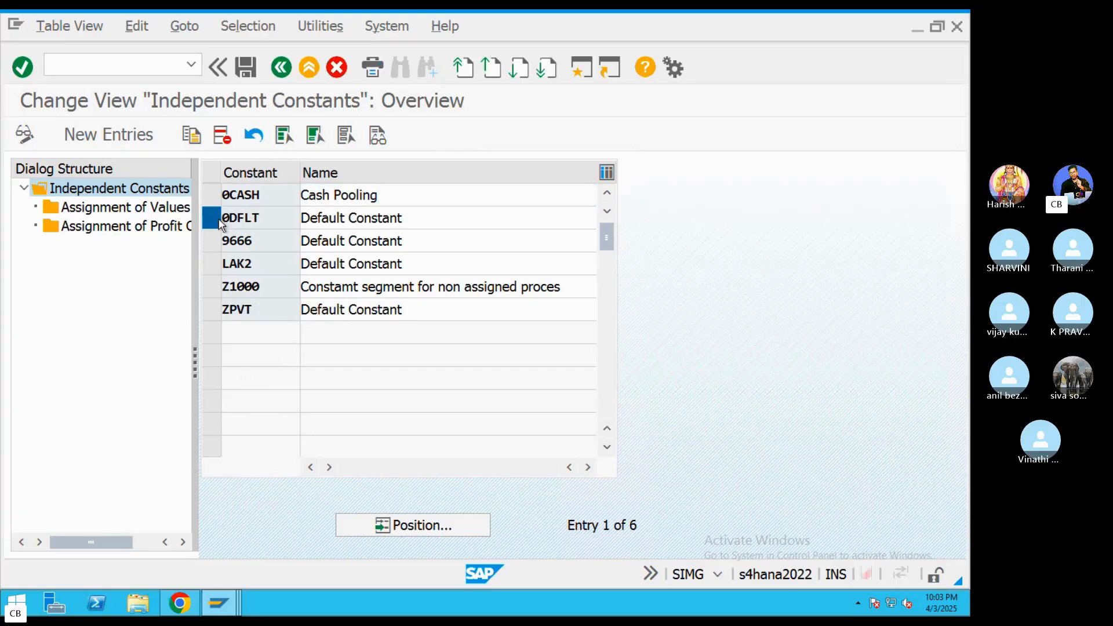
left_click(193, 137)
type("ABRL")
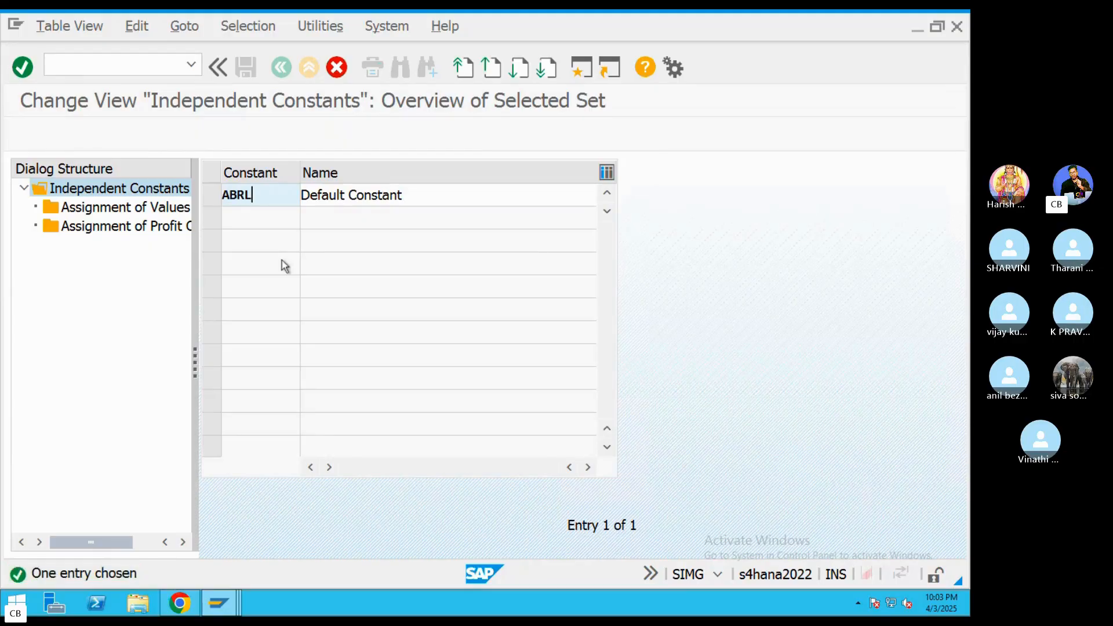
key("Return")
left_click(489, 575)
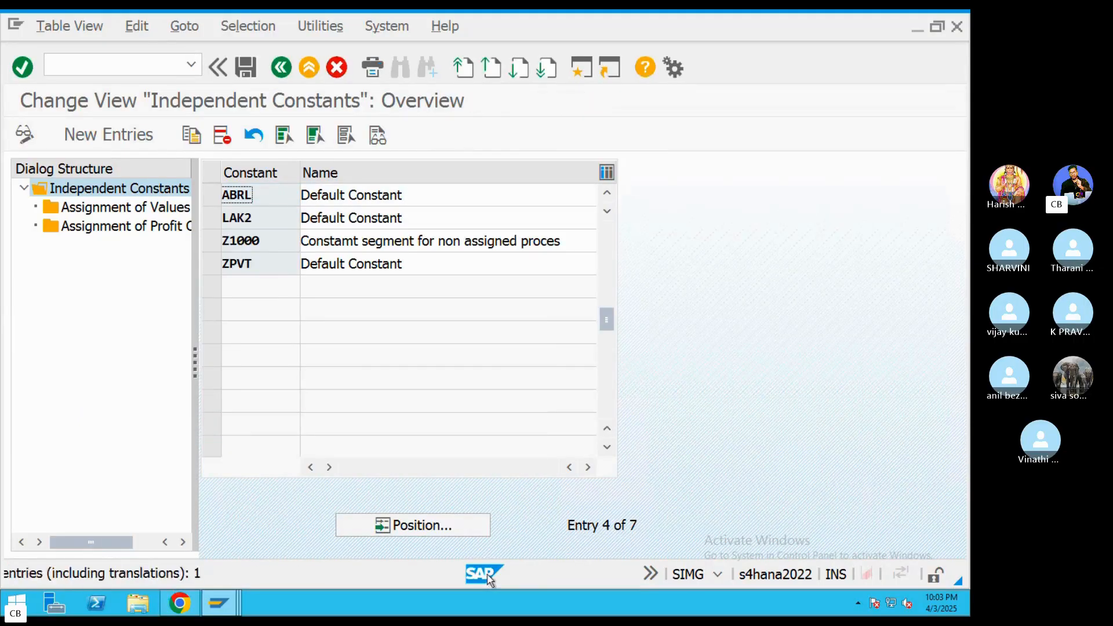
key("ctrl+s")
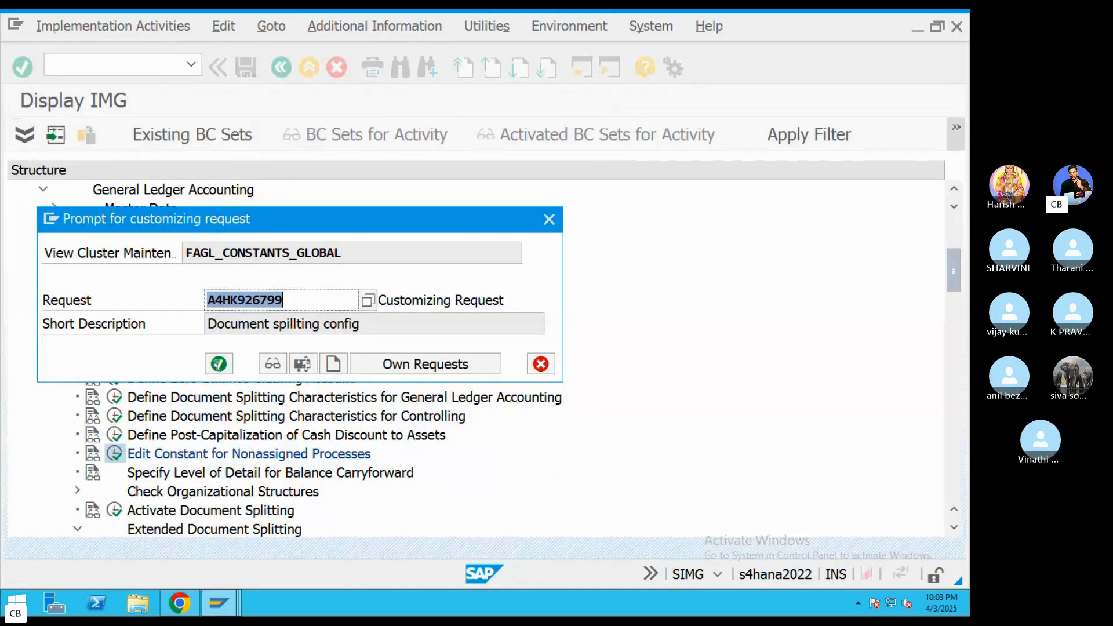
left_click(219, 364)
Assign default profit center 200 for controlling area ABRL to constant ABRL and save
left_click(212, 198)
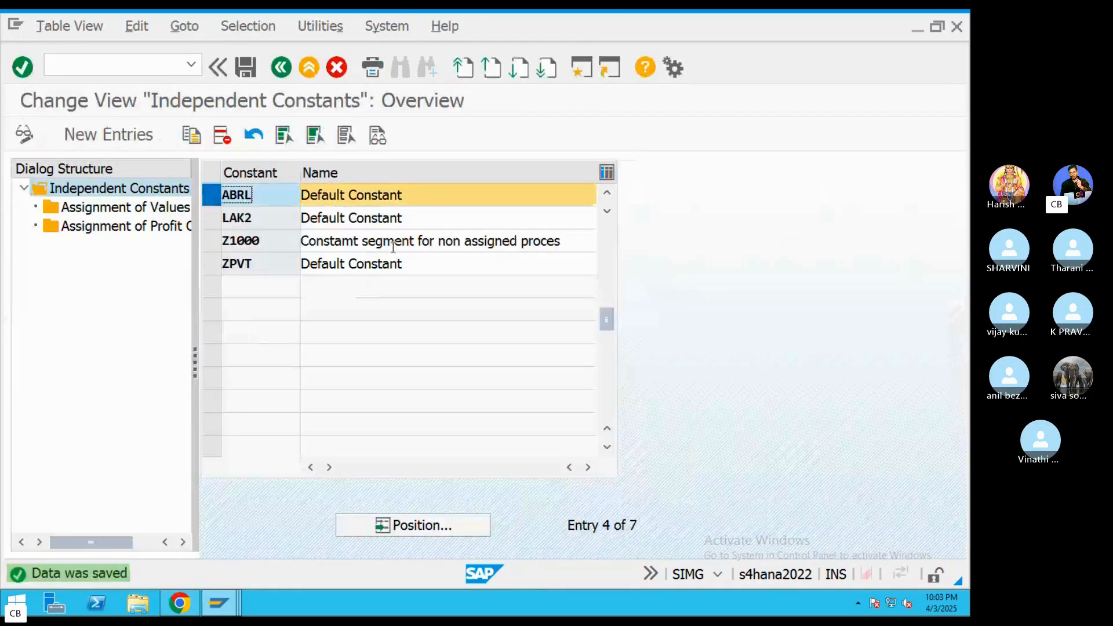
double_click(119, 209)
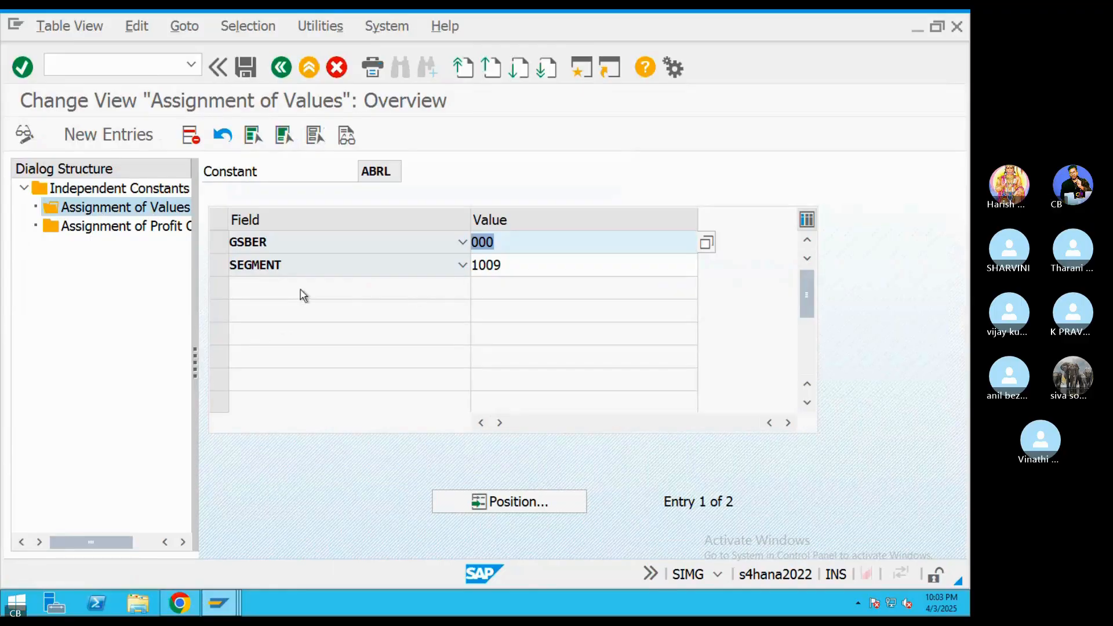
double_click(139, 228)
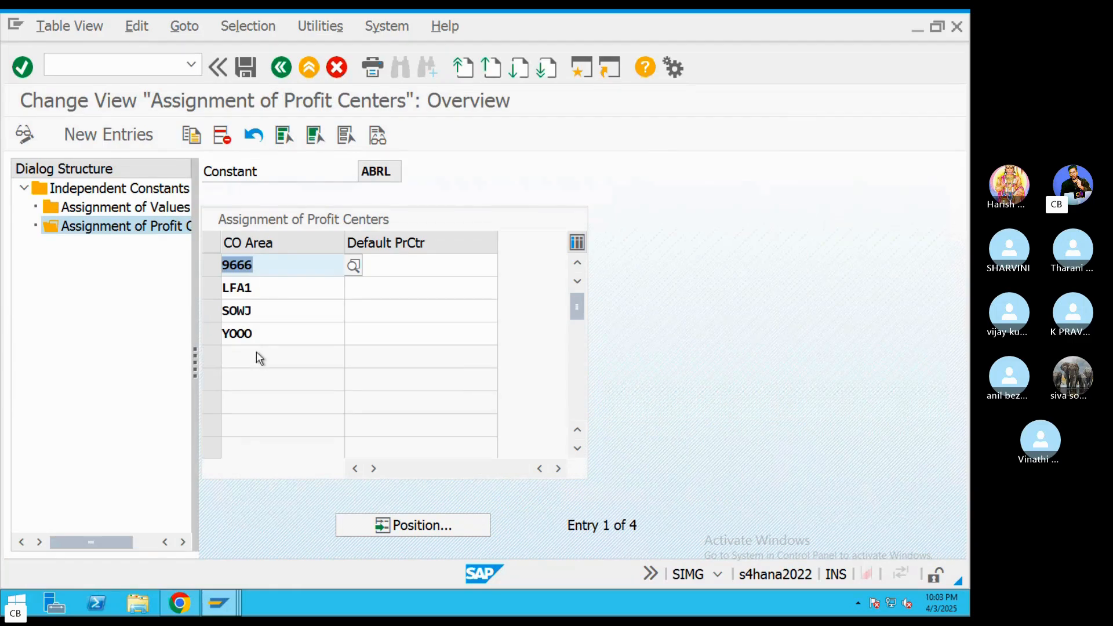
left_click(115, 135)
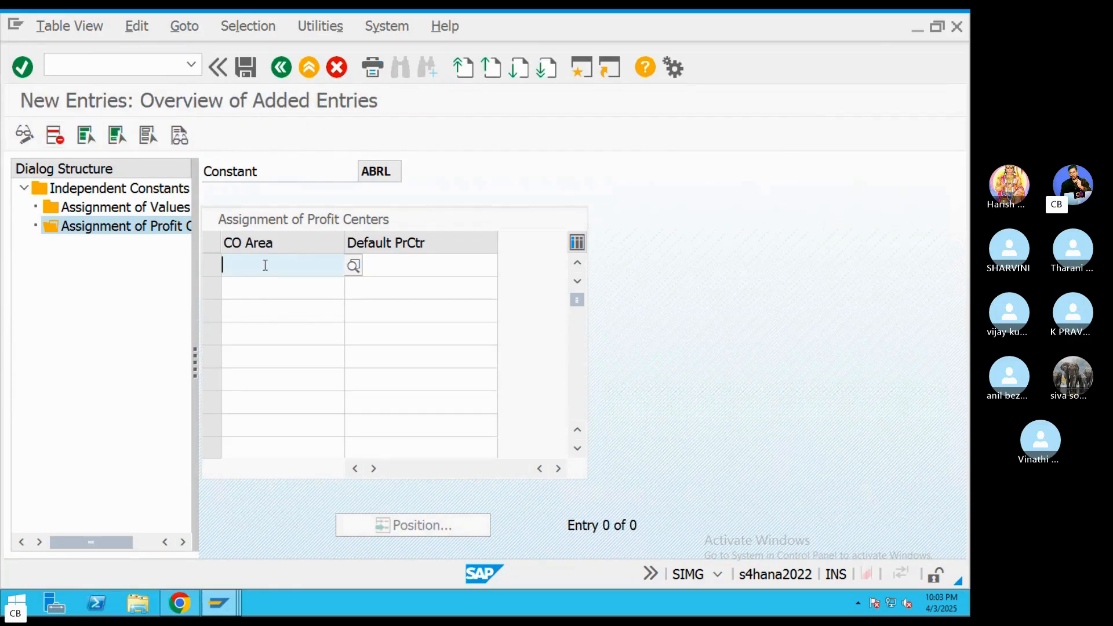
type("ABRL")
left_click(483, 264)
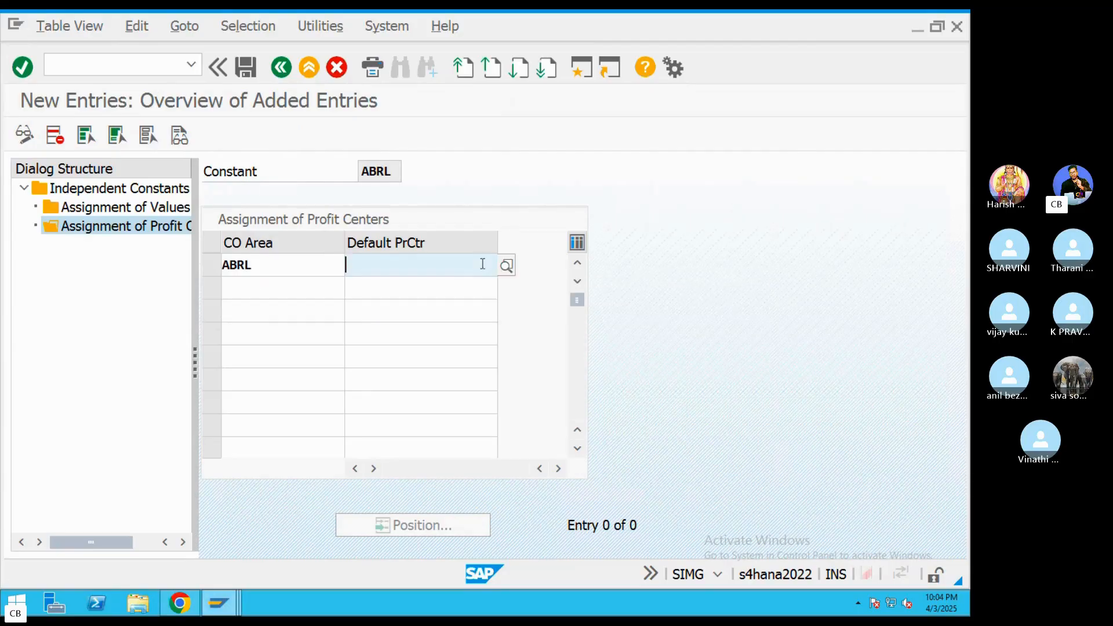
left_click(505, 267)
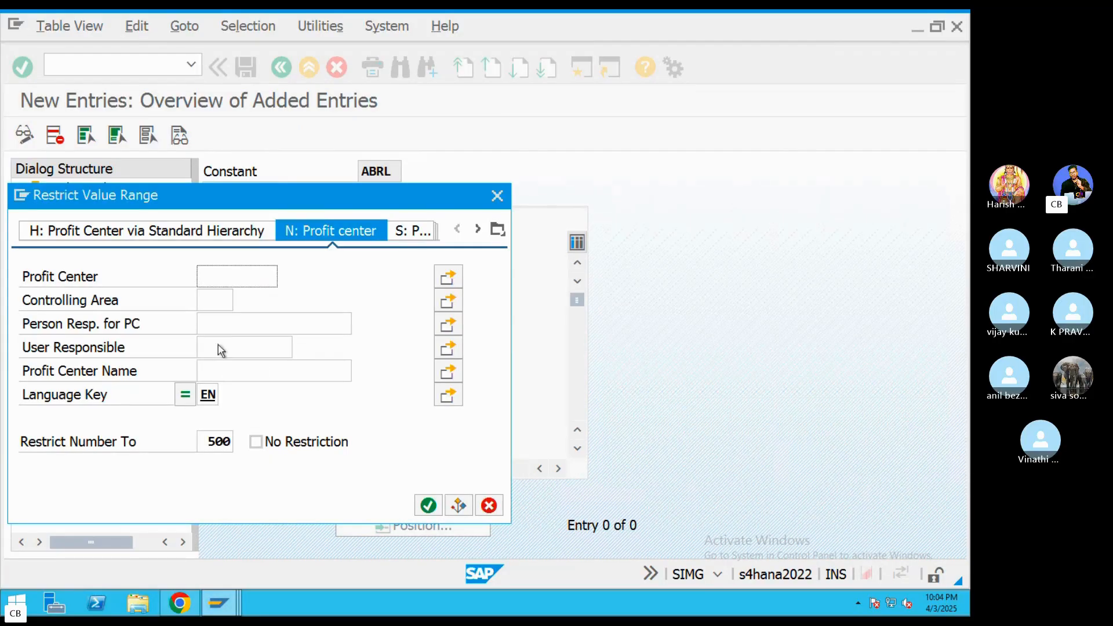
left_click(214, 300)
type("ABRL")
key("Return")
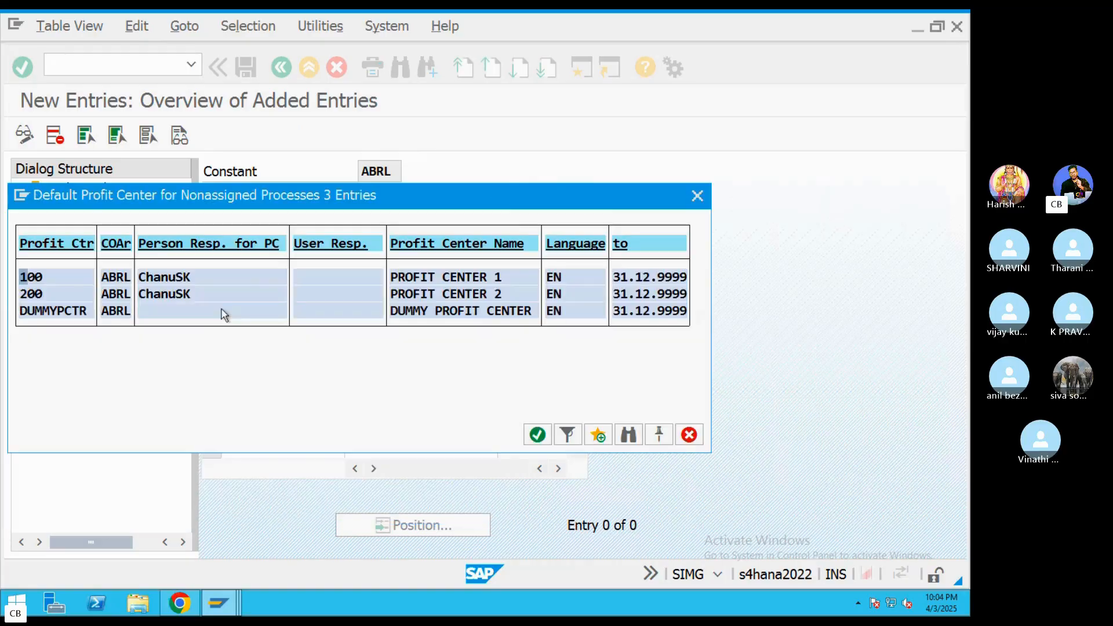
double_click(175, 296)
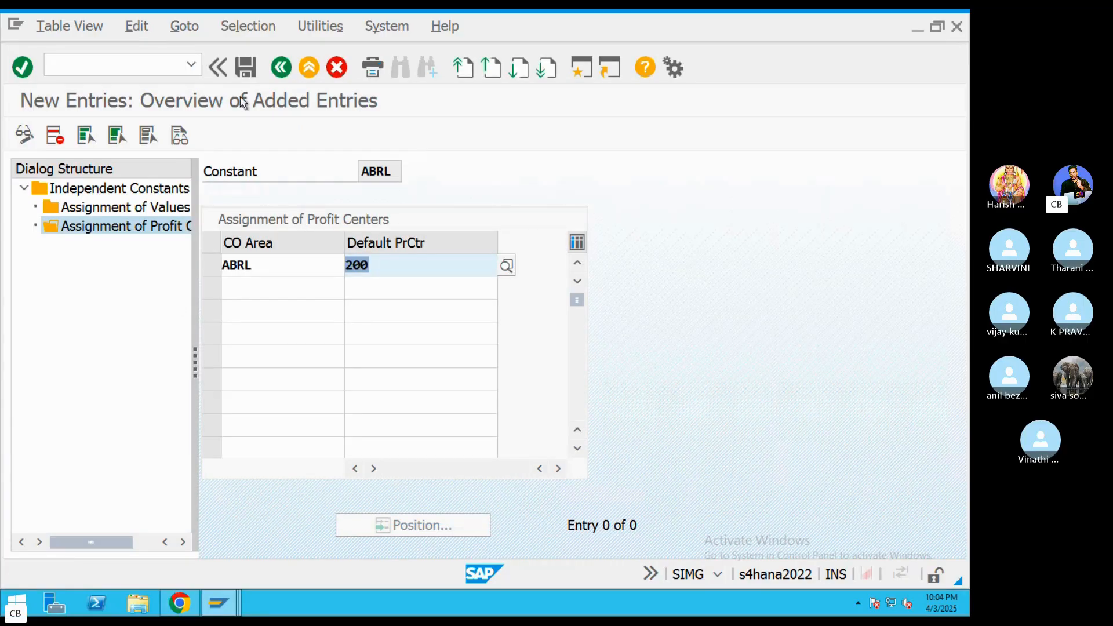
left_click(245, 67)
Check ABRL's value assignments (GSBER 000, SEGMENT 1009), save, and exit to the IMG
double_click(116, 207)
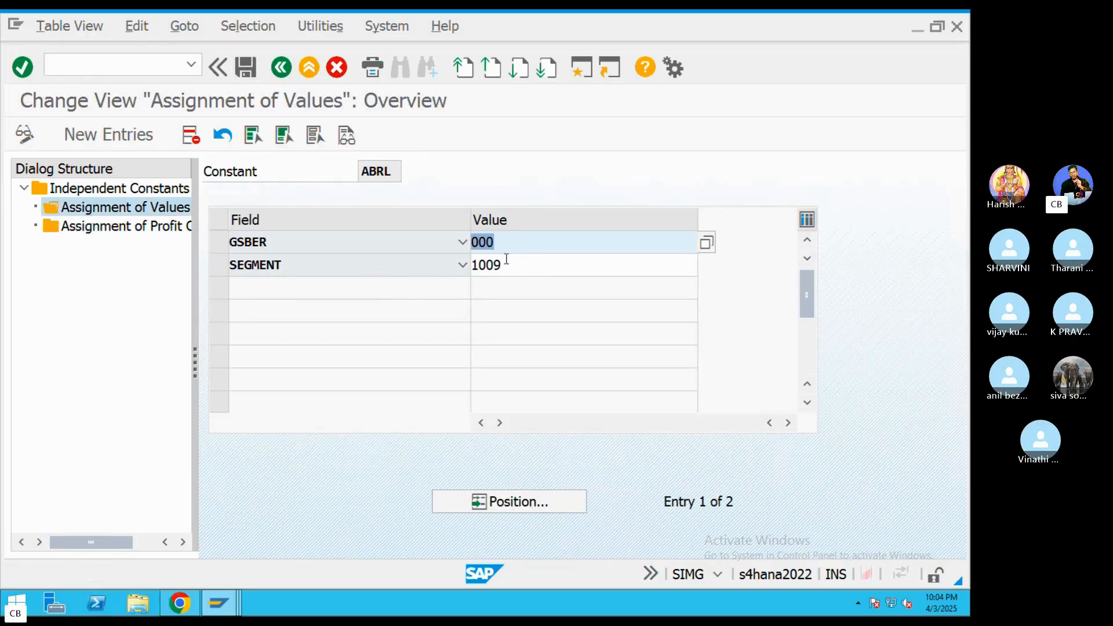
left_click_drag(510, 262, 470, 264)
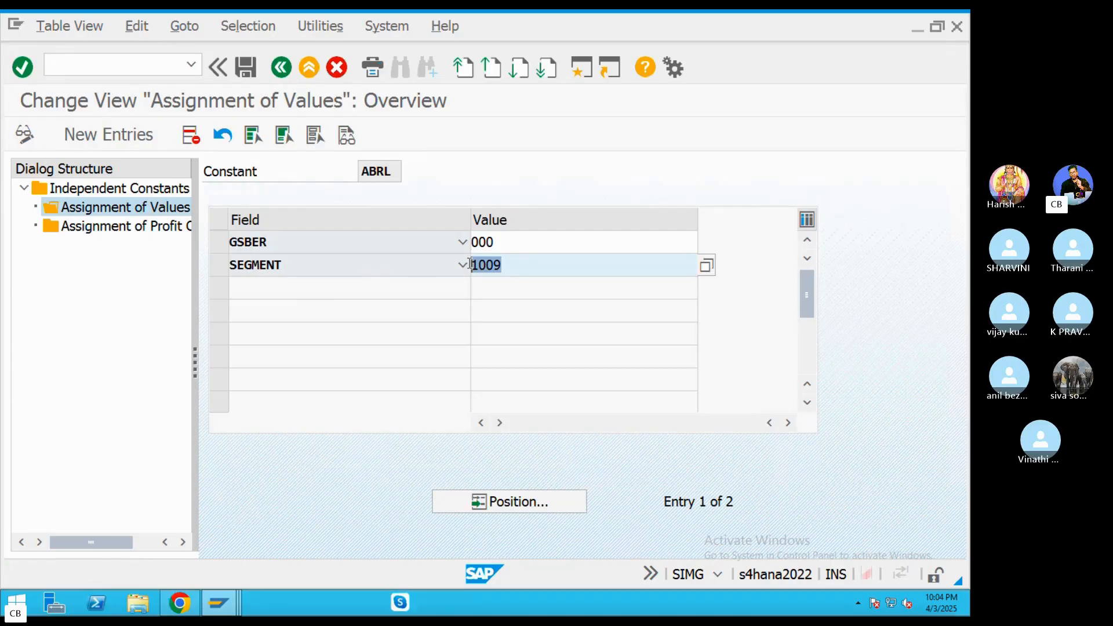
left_click(704, 267)
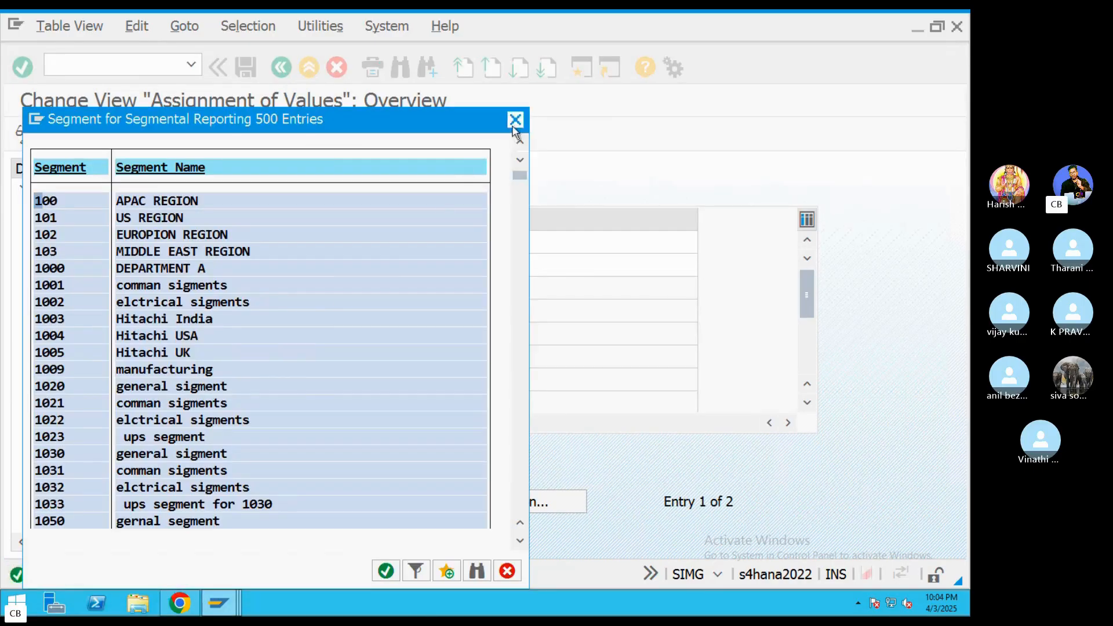
left_click(515, 119)
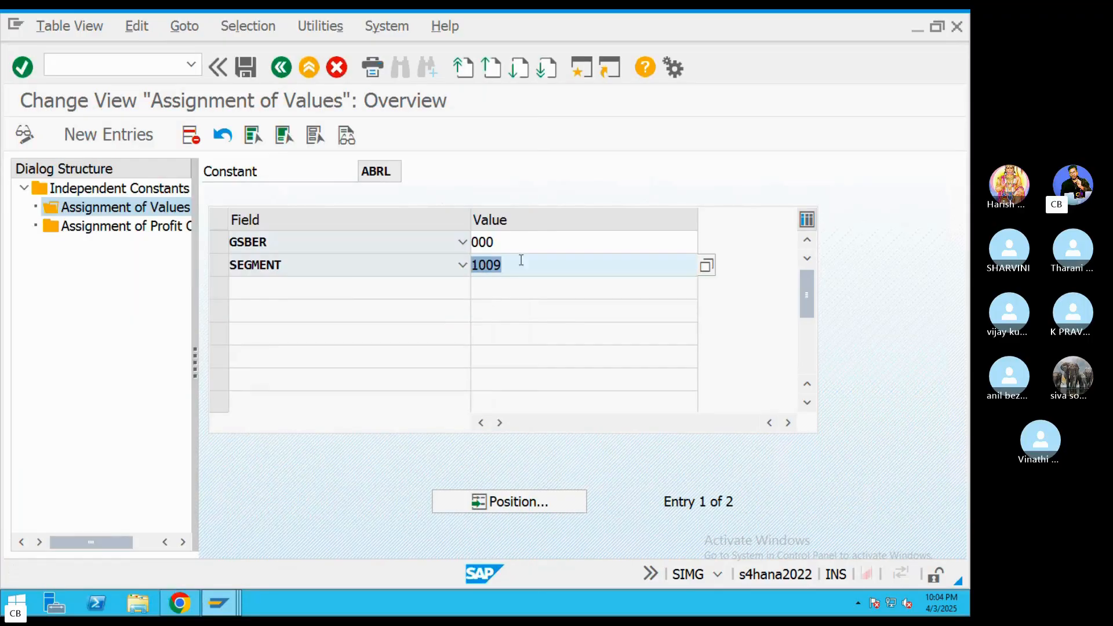
left_click(219, 265)
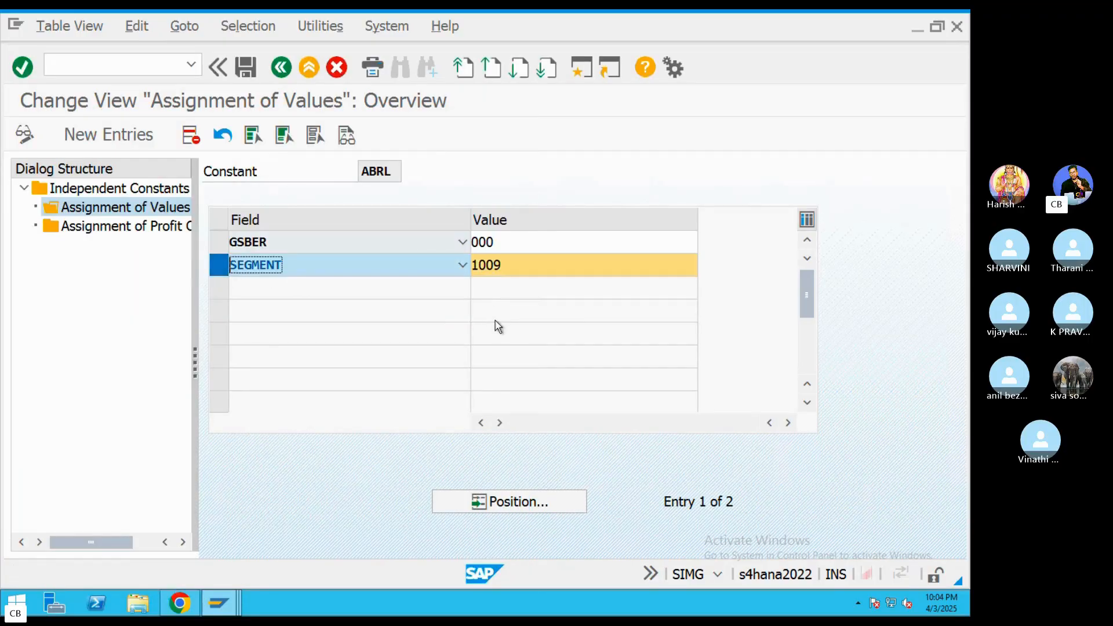
left_click(246, 67)
key("ctrl+Left")
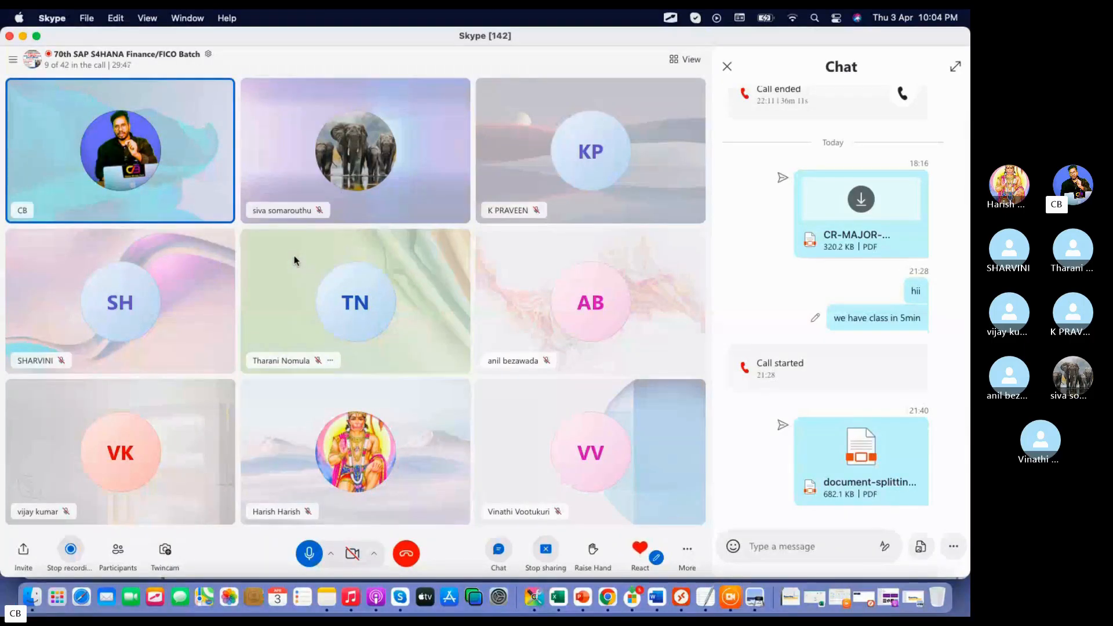
left_click(681, 598)
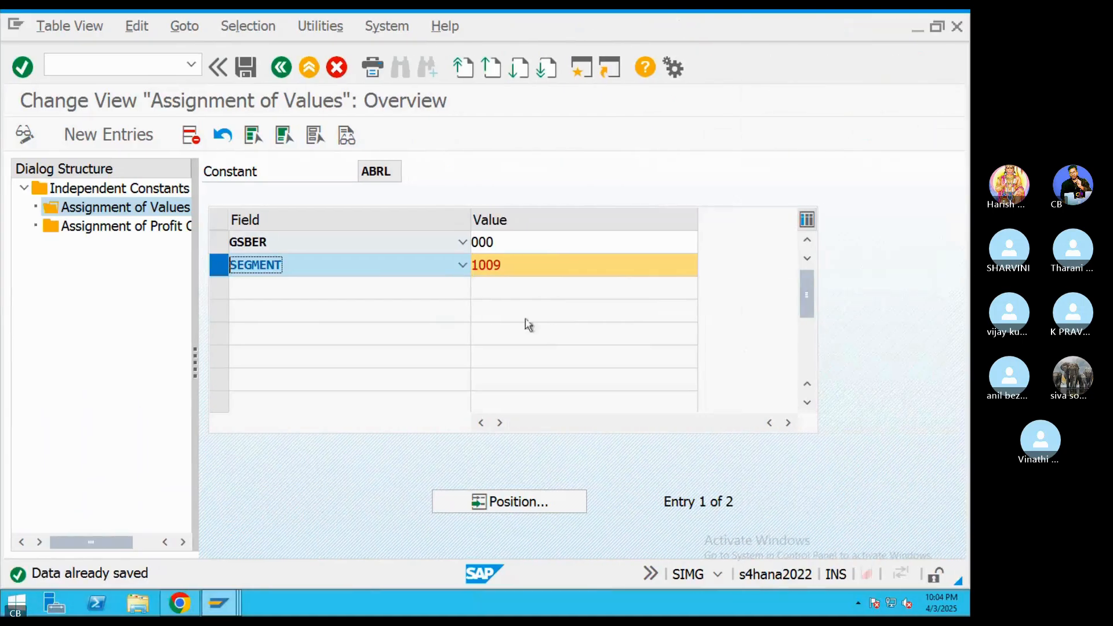
left_click(310, 70)
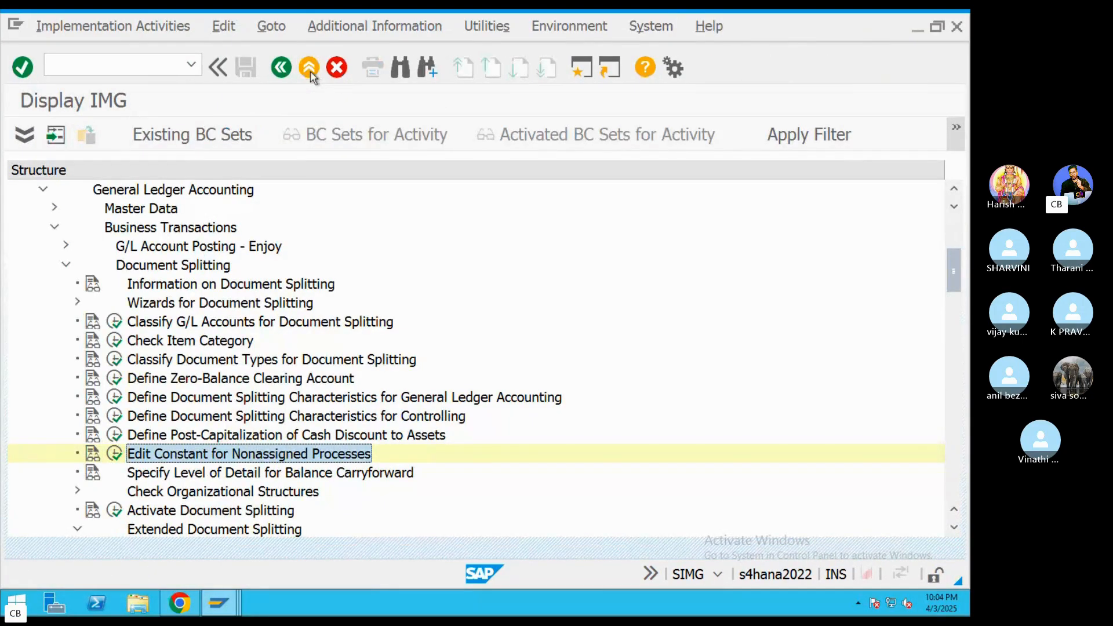
Replace splitting constant LAK2 with ABRL under Activate Document Splitting, save, and go back
left_click(114, 512)
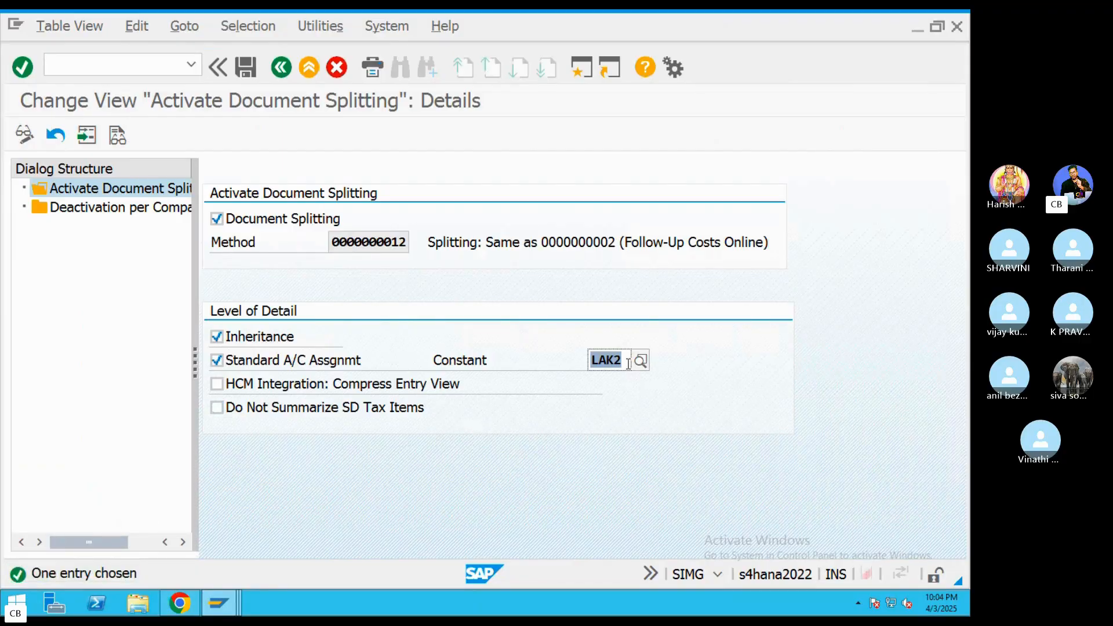
key("BackSpace")
type("ABRL")
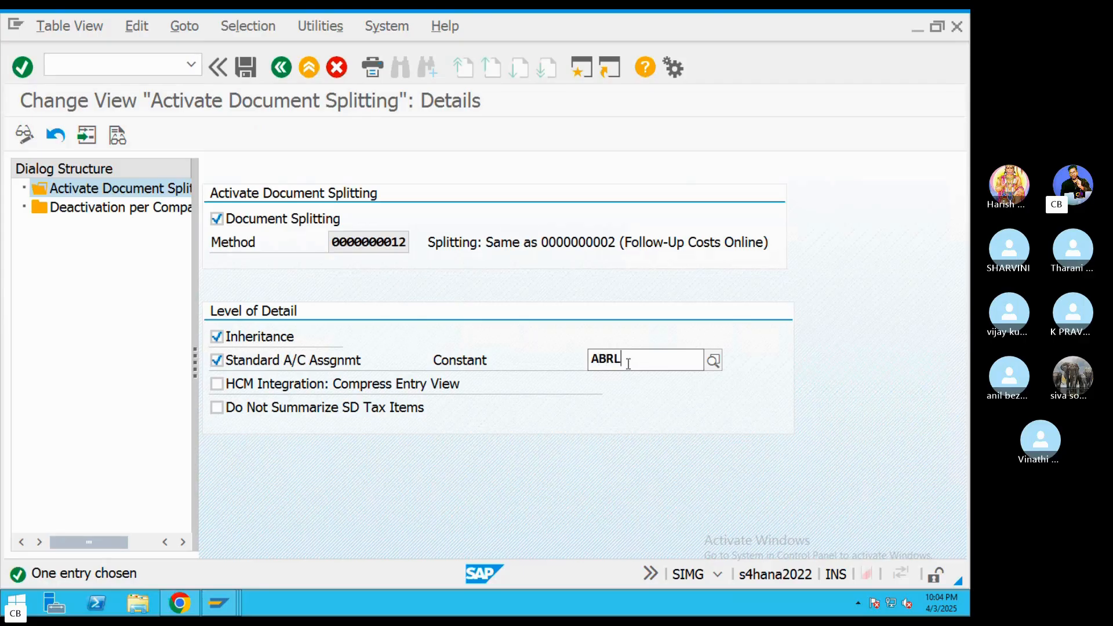
left_click(622, 402)
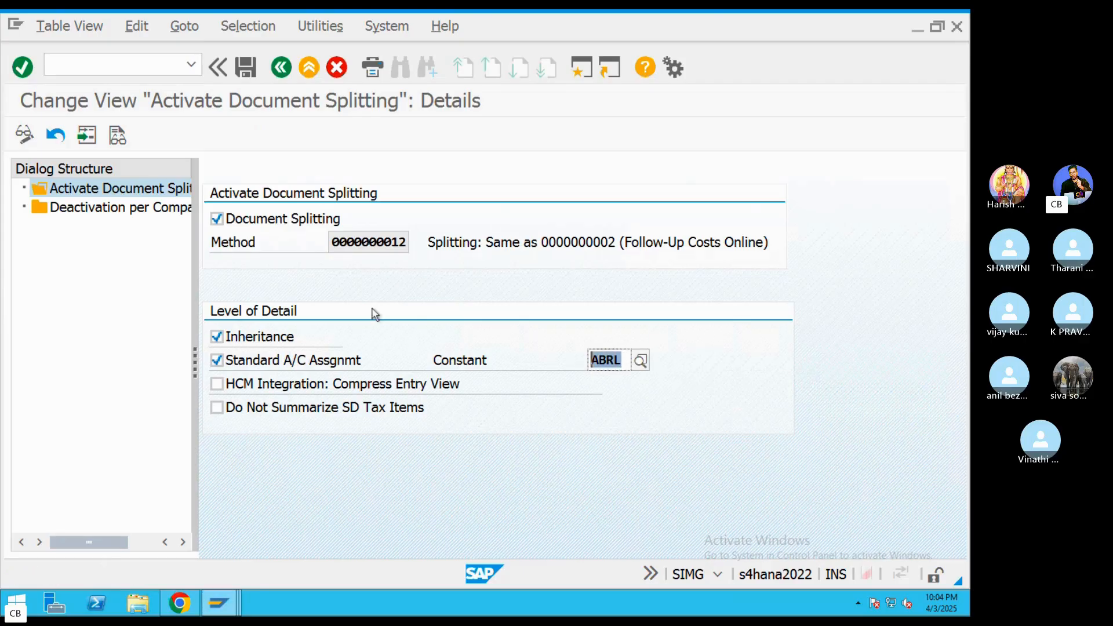
left_click(246, 69)
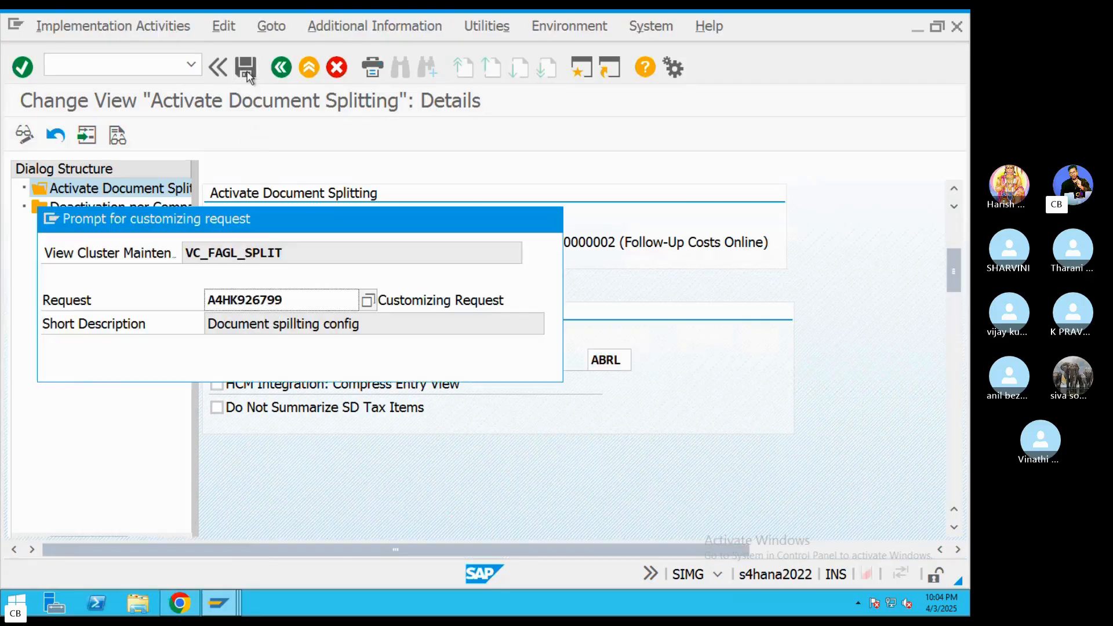
key("Return")
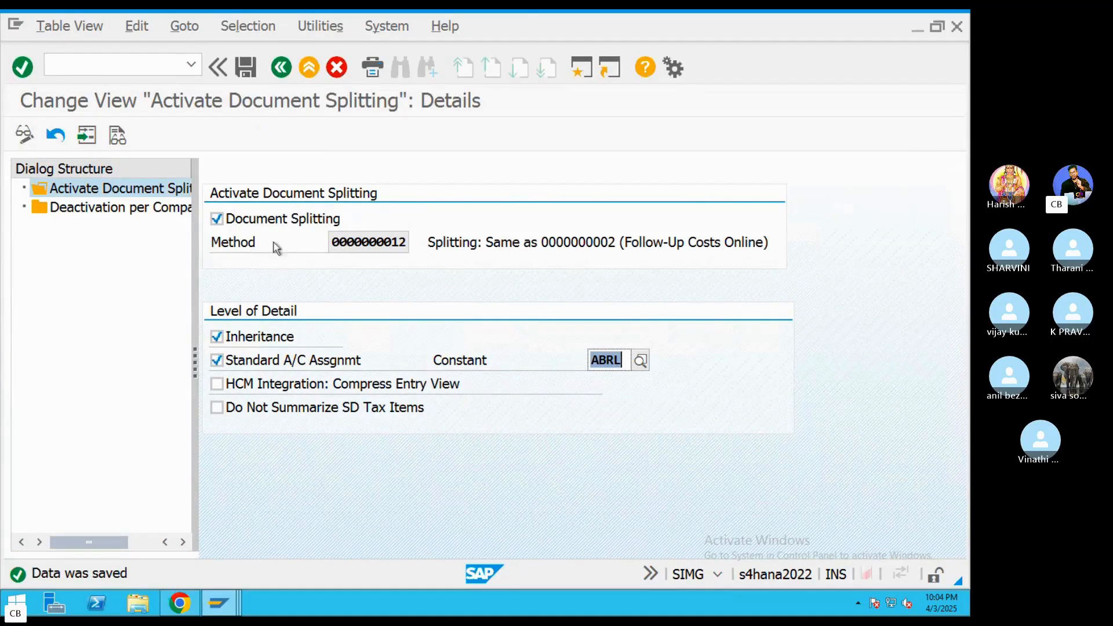
left_click(281, 67)
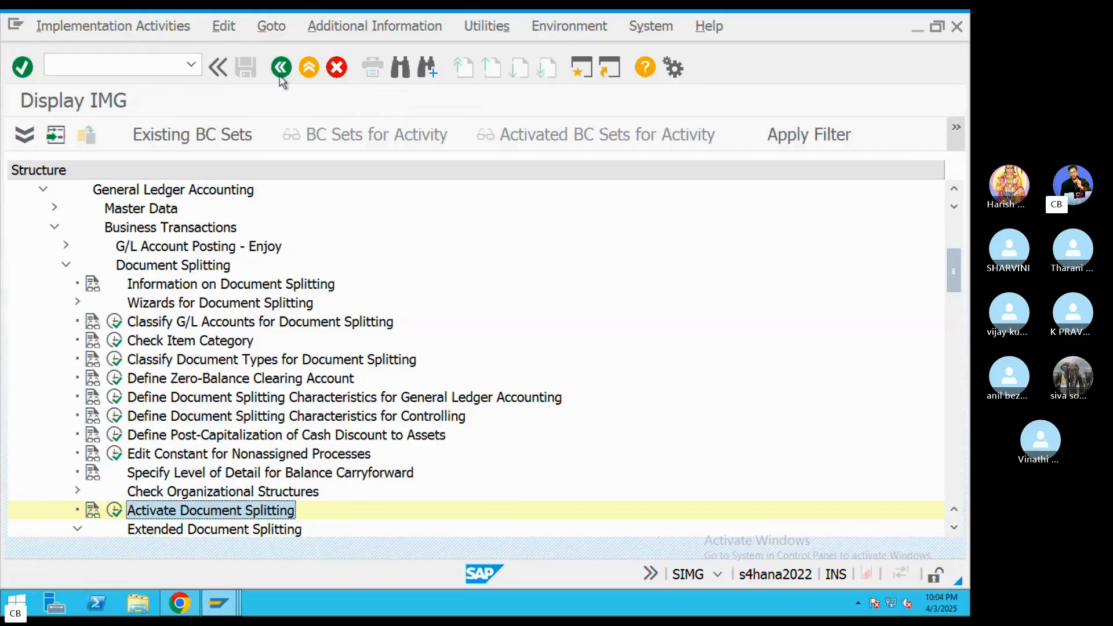
left_click(282, 67)
Run OB57 from Easy Access and position the list on the logged-in user
left_click(281, 67)
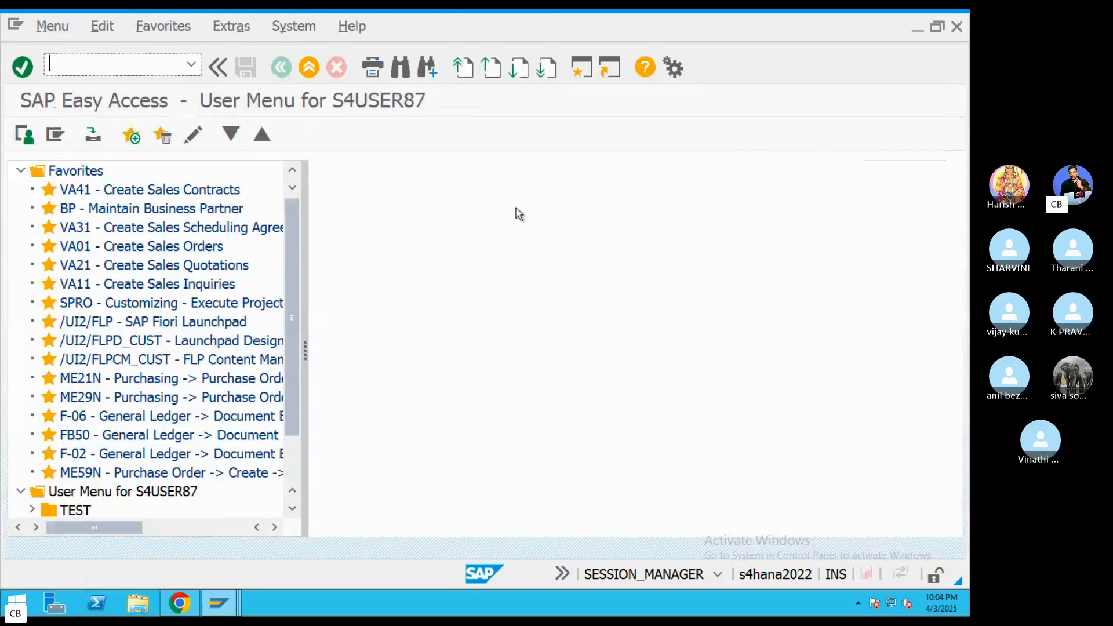
type("OB57")
key("Return")
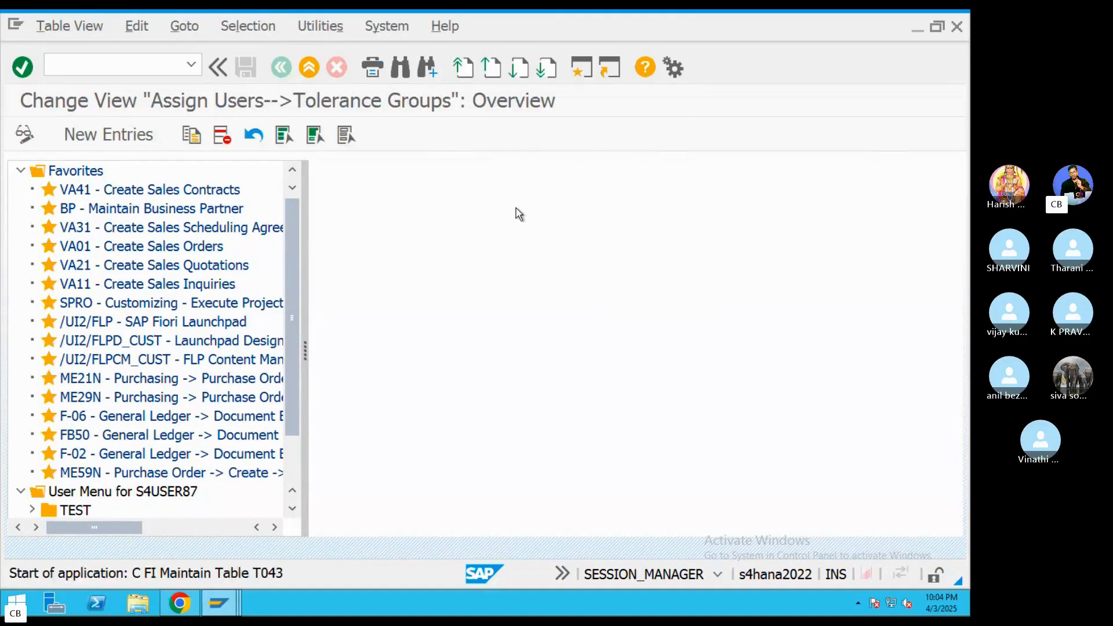
left_click(299, 526)
type("s")
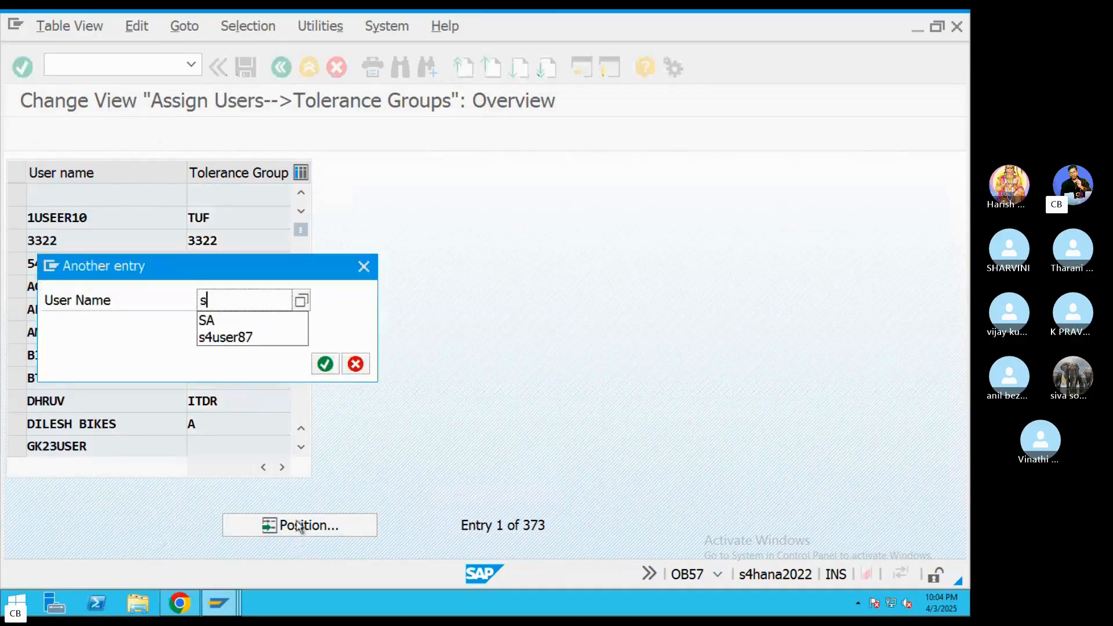
type("4user87")
key("Return")
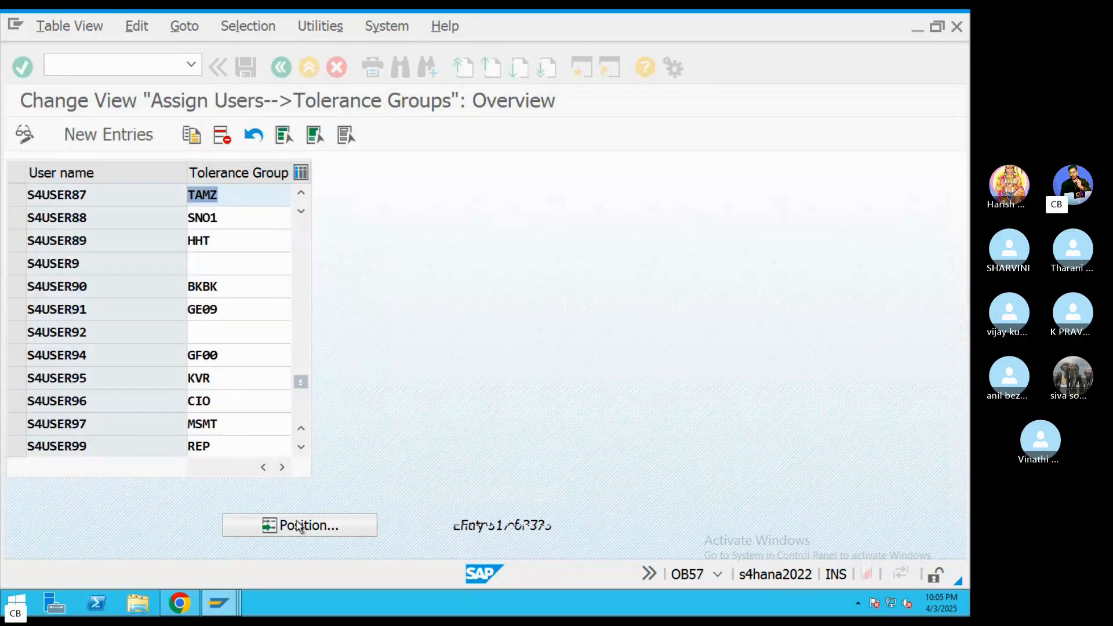
Change the user's tolerance group from TAMZ to ABRL, save under the request, and exit
key("Delete")
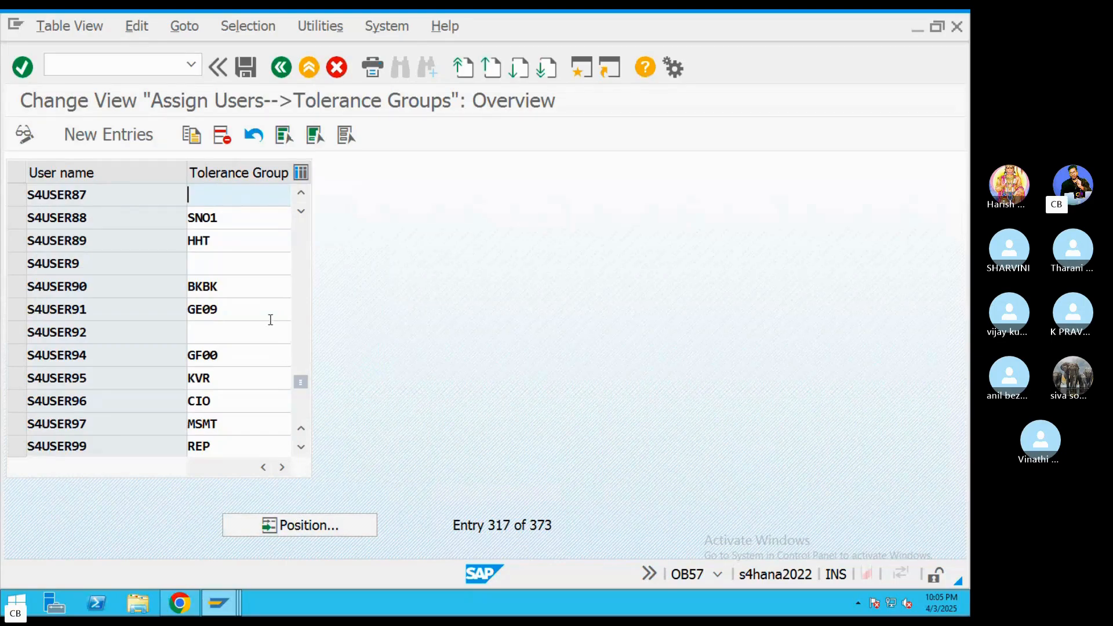
type("ABRL")
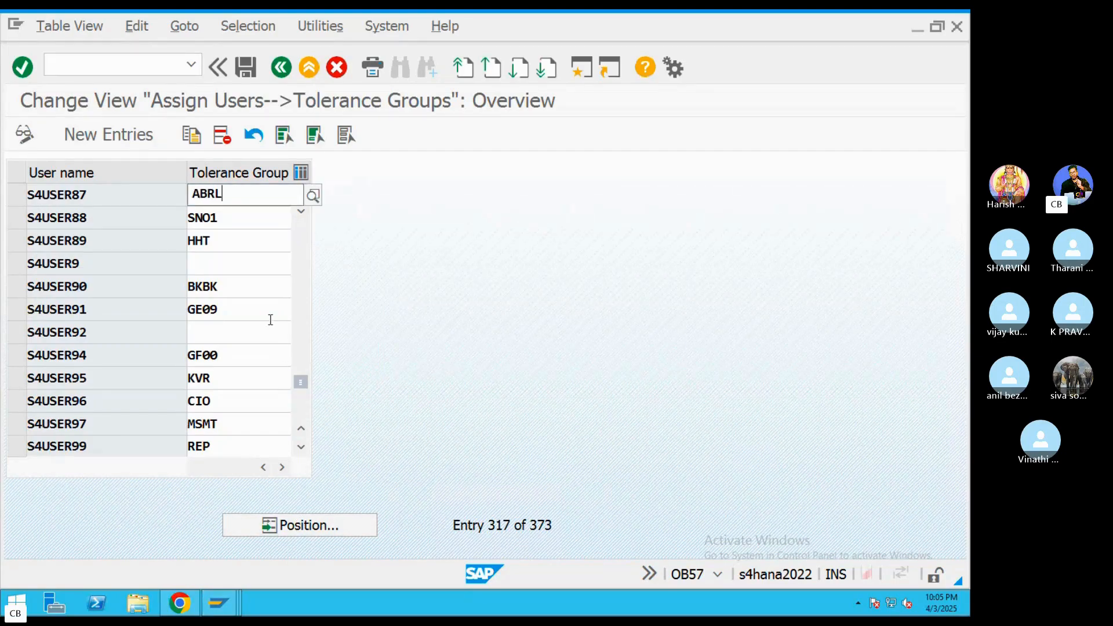
left_click(252, 72)
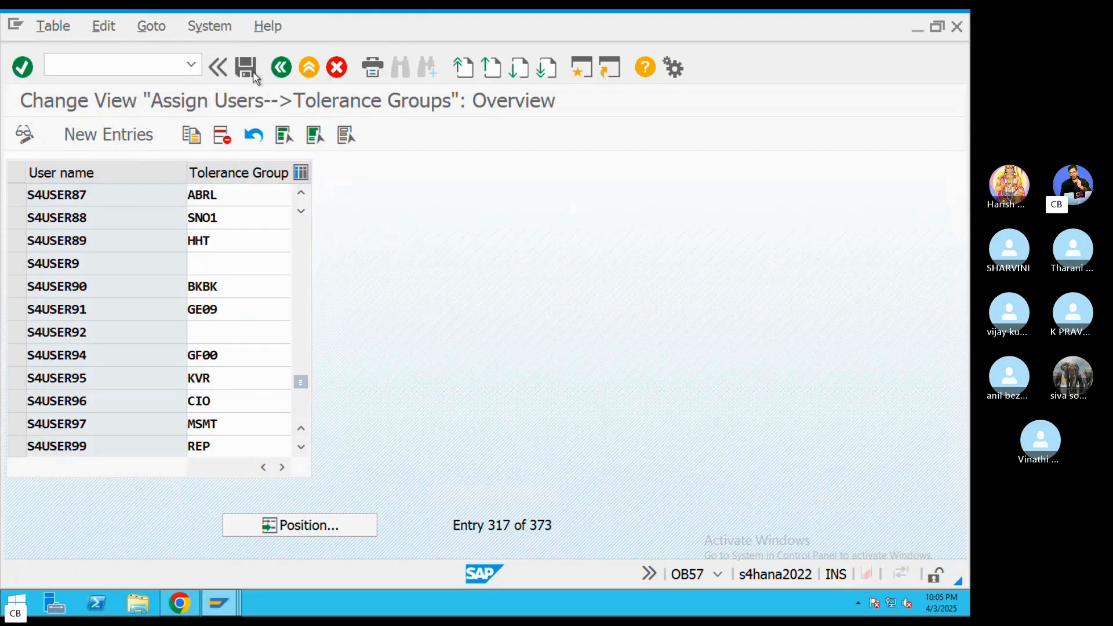
left_click(286, 298)
key("Return")
left_click(309, 68)
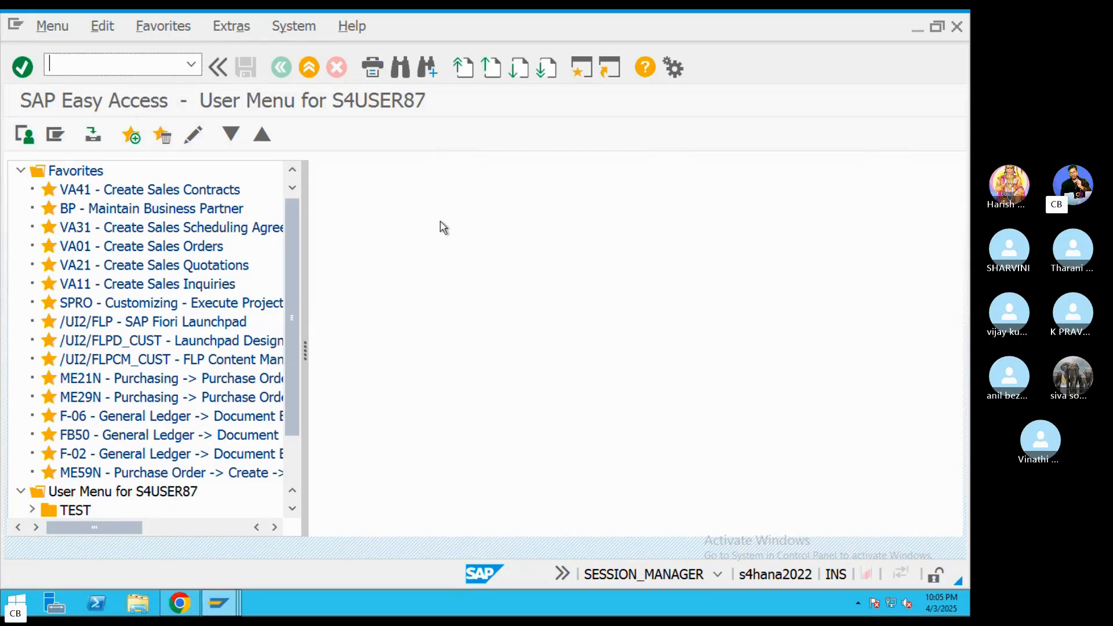
Open FB50, then leave it without saving
type("FB50")
key("Return")
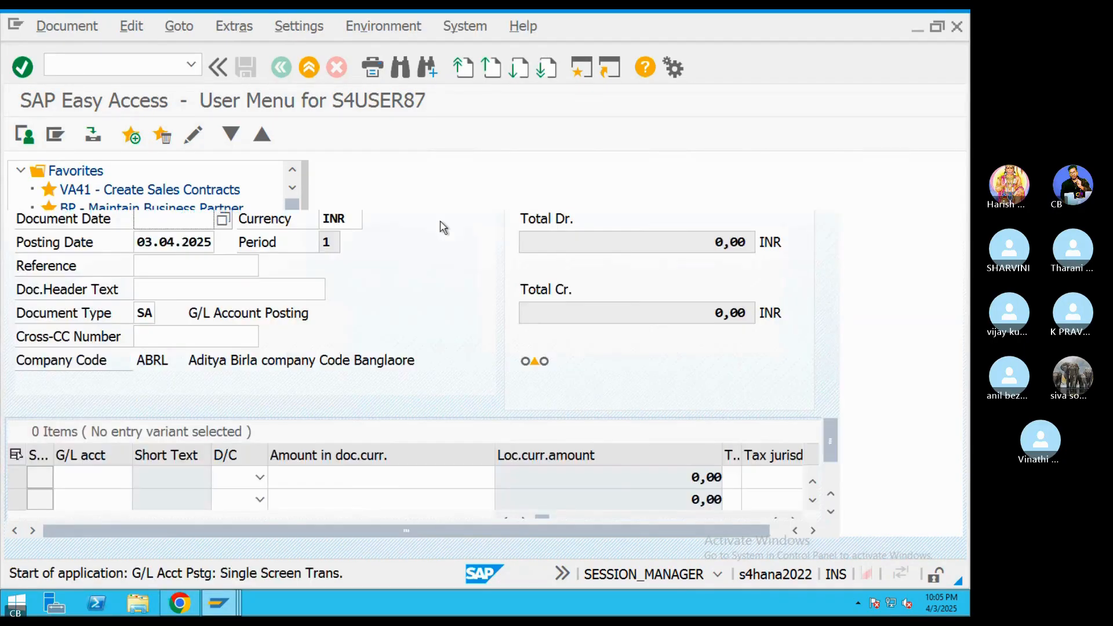
left_click(309, 68)
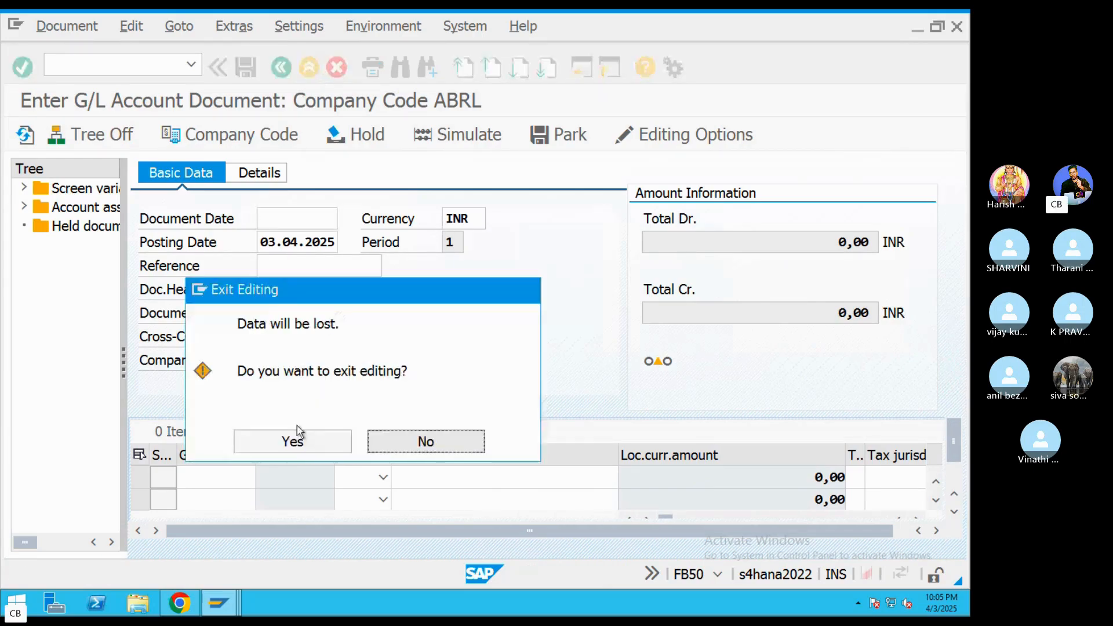
left_click(300, 444)
Run KS01 and set the controlling area to ABRL
type("KS")
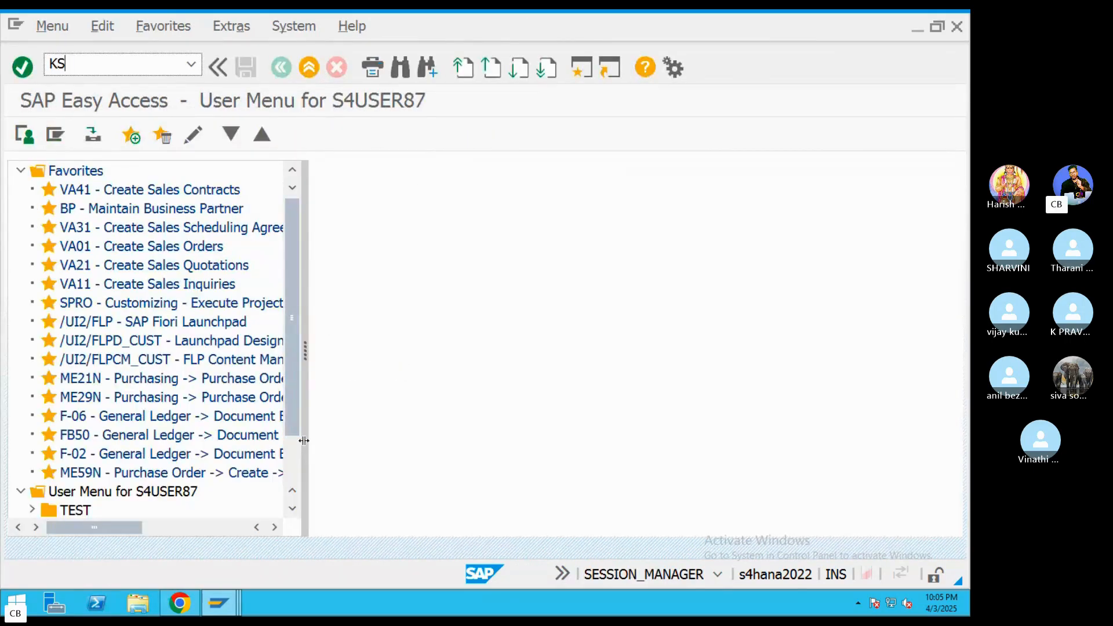
type("01")
key("Return")
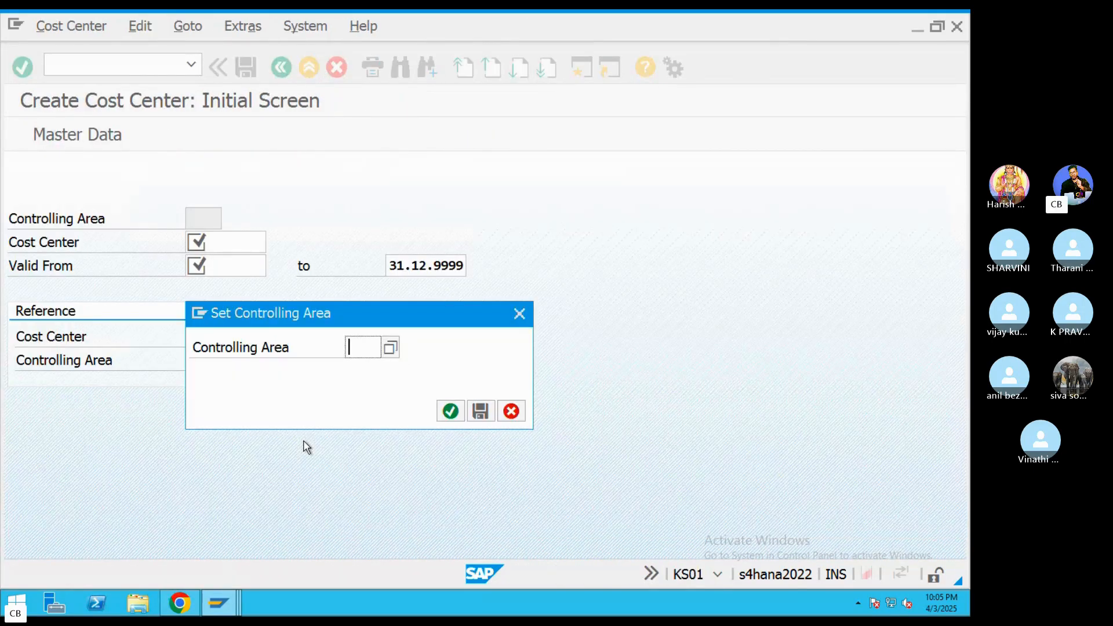
type("CH")
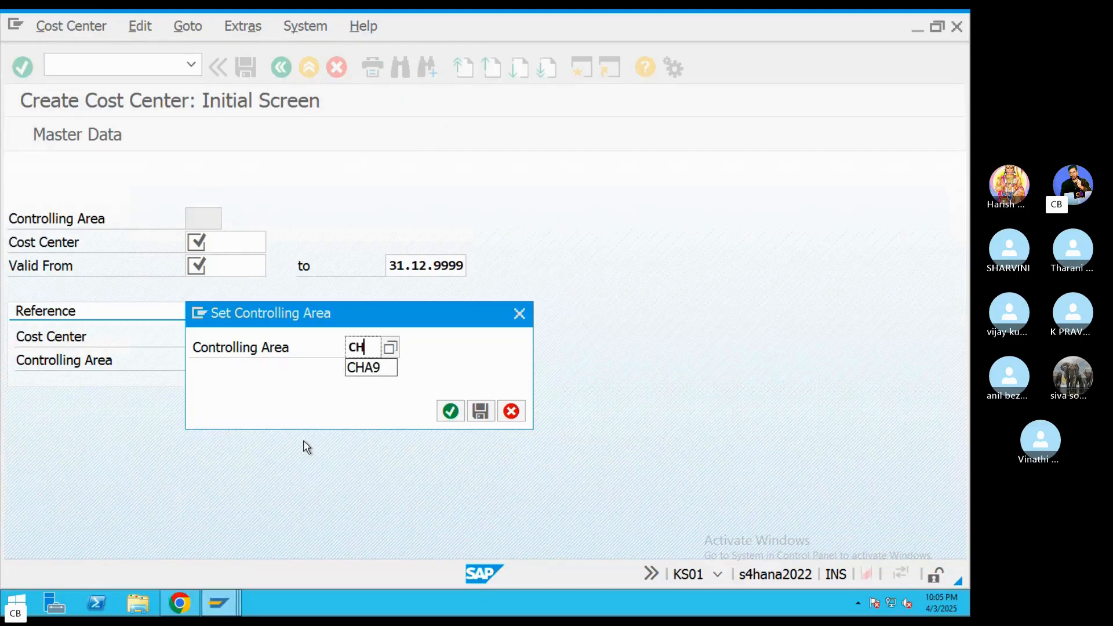
key("BackSpace")
key("BackSpace")
type("C")
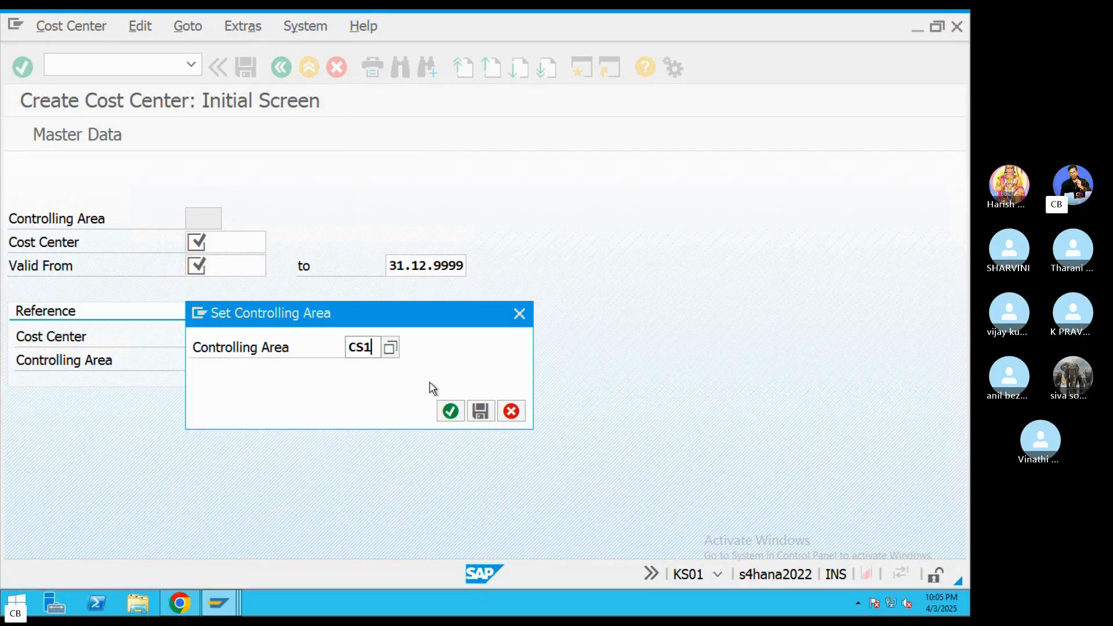
key("BackSpace")
key("BackSpace")
key("BackSpace")
type("aBRL")
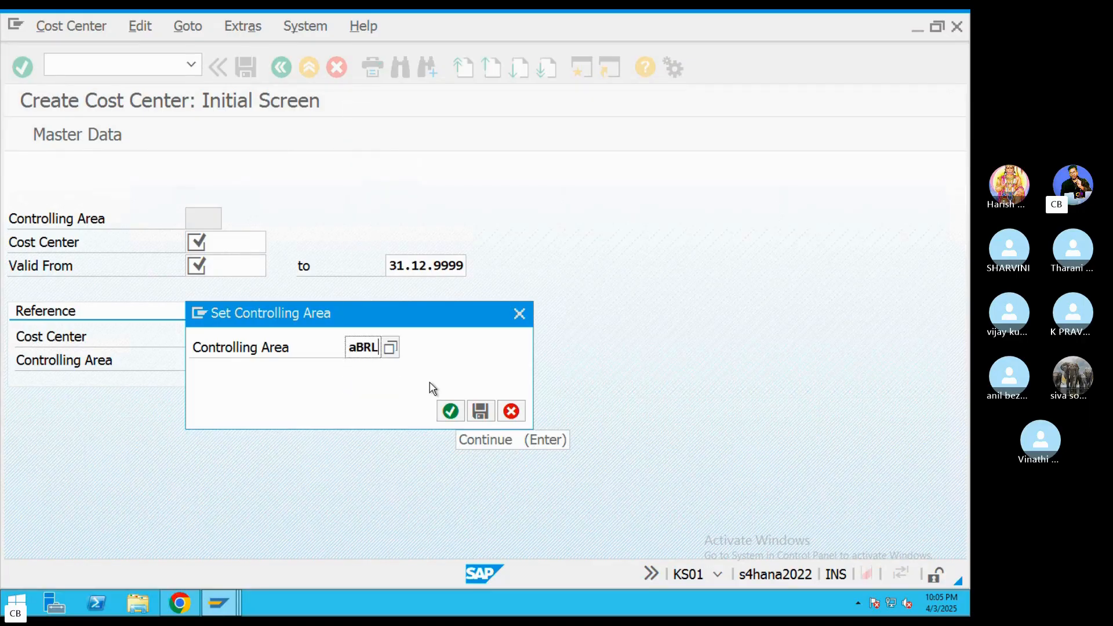
key("Return")
Enter cost center CS01 valid from 01.04.2024 and proceed to its basic data
type("CS01")
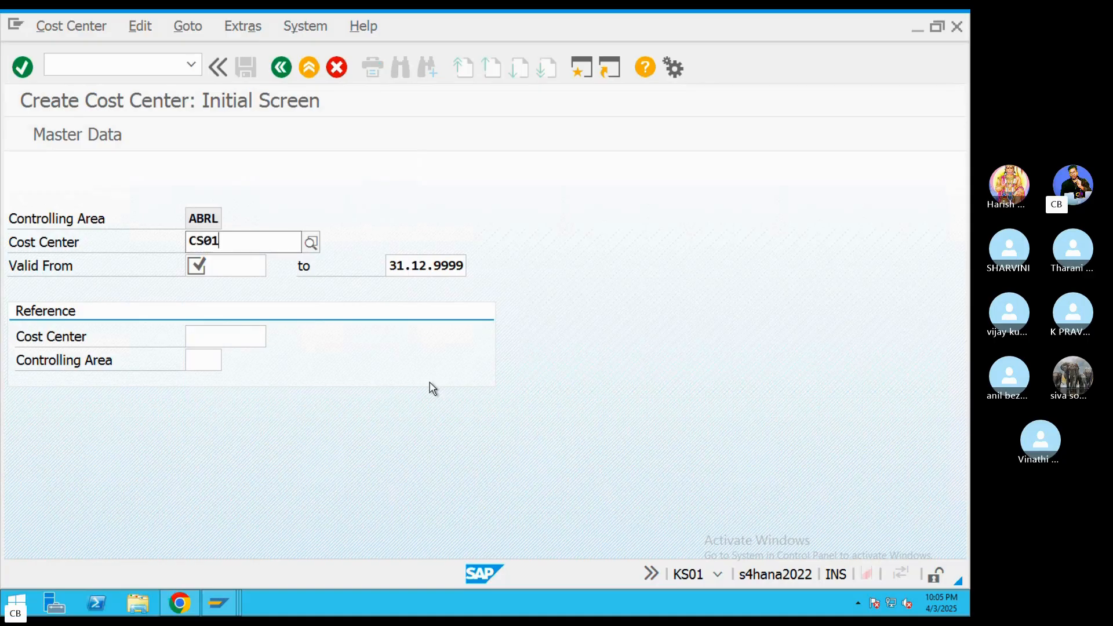
left_click(199, 265)
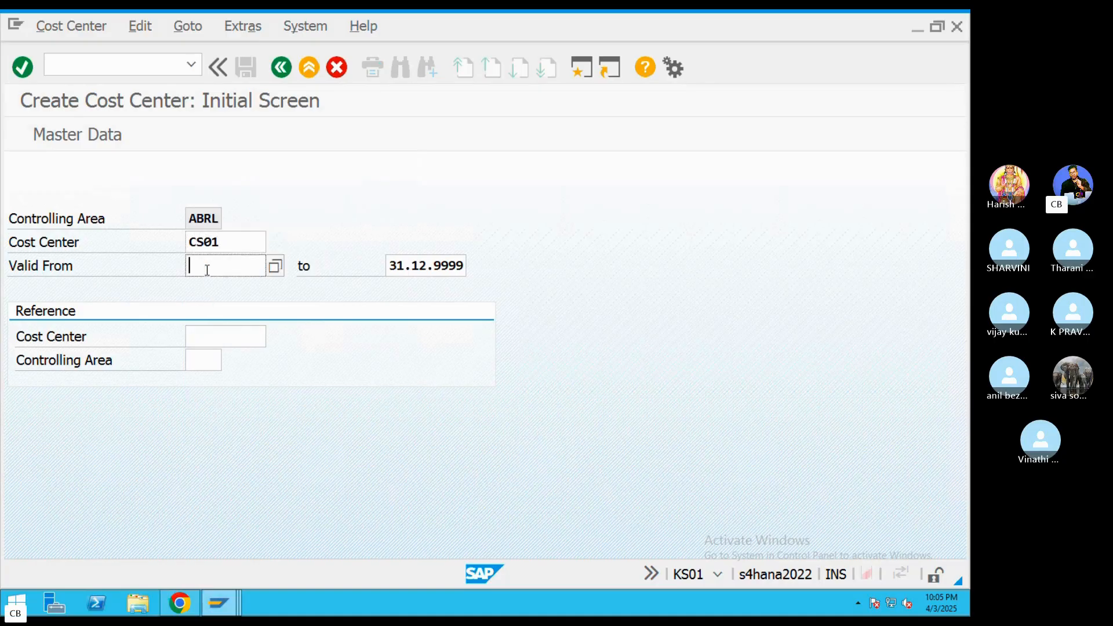
left_click(223, 287)
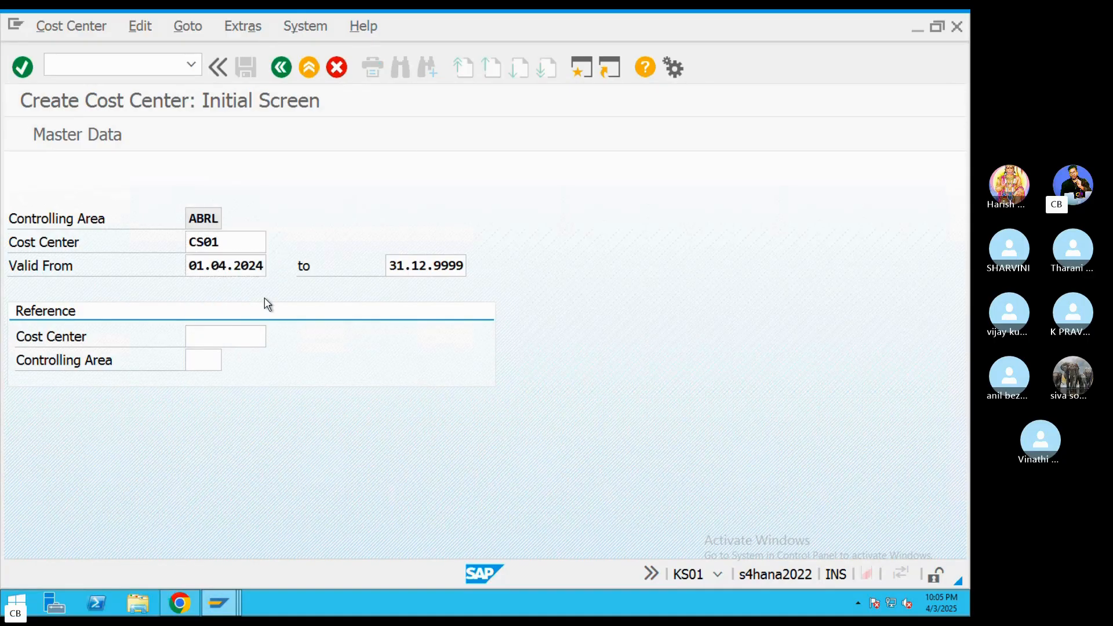
key("Return")
Enter 'TEST Purpose' as the cost center's name and description
type("TES")
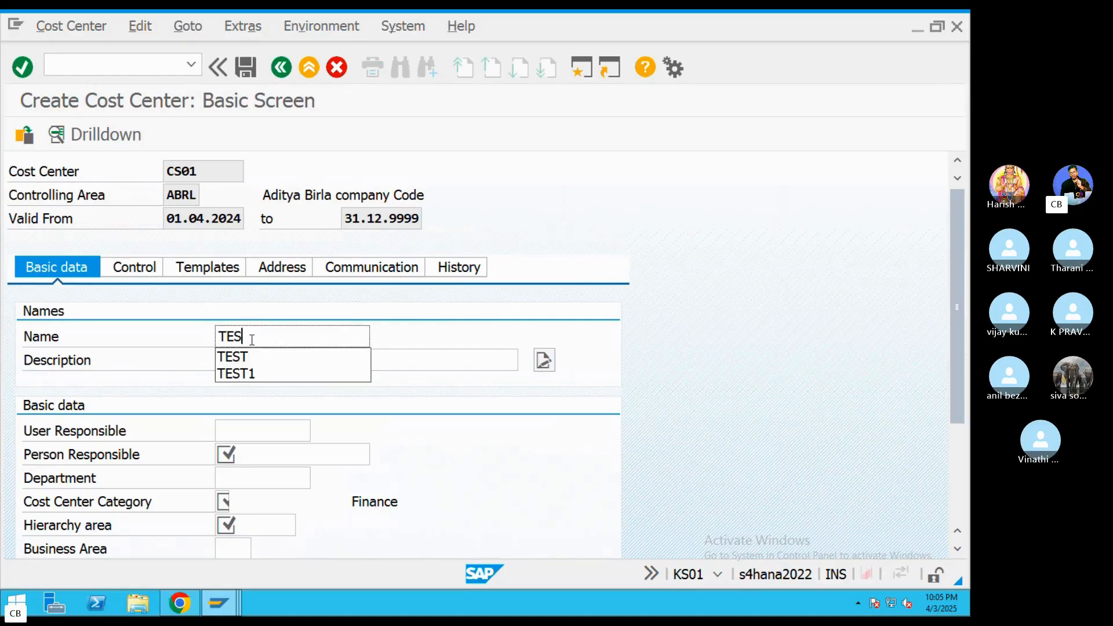
type("T Pru")
key("BackSpace")
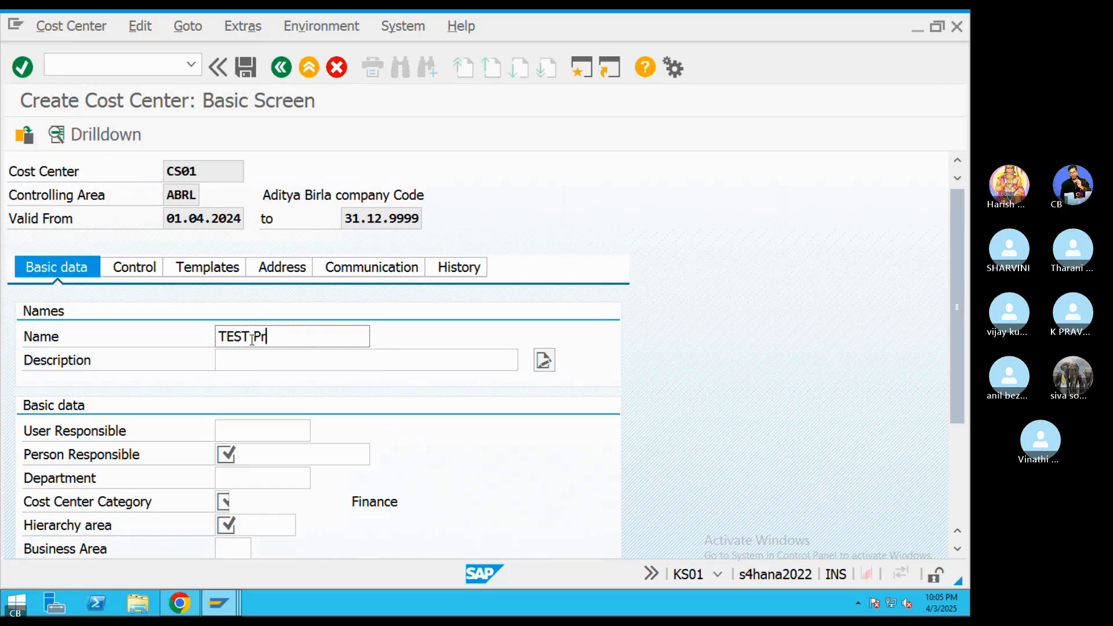
type("urpose")
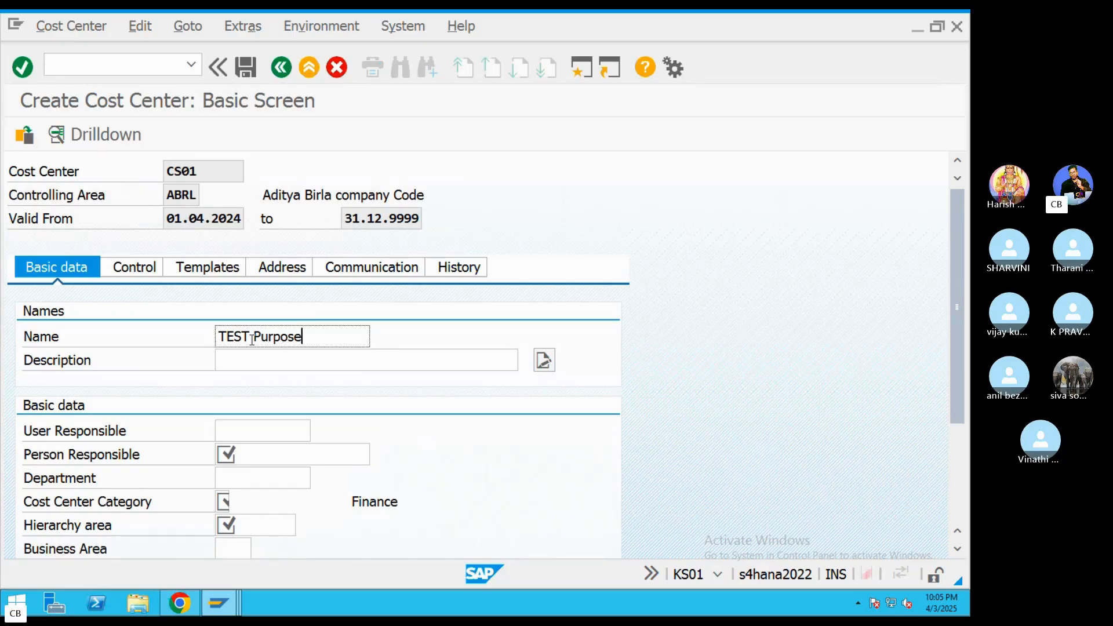
left_click_drag(299, 339, 155, 338)
key("ctrl+c")
left_click(293, 358)
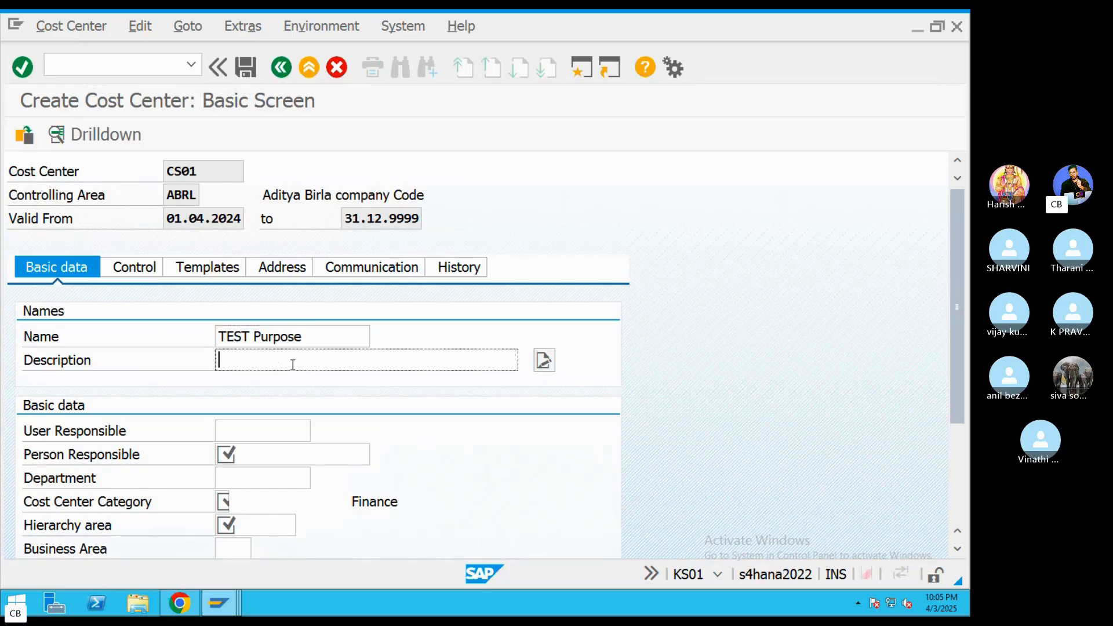
key("ctrl+v")
Fill in the person responsible and set the department to ADmin
left_click(270, 454)
type("Chanu sk")
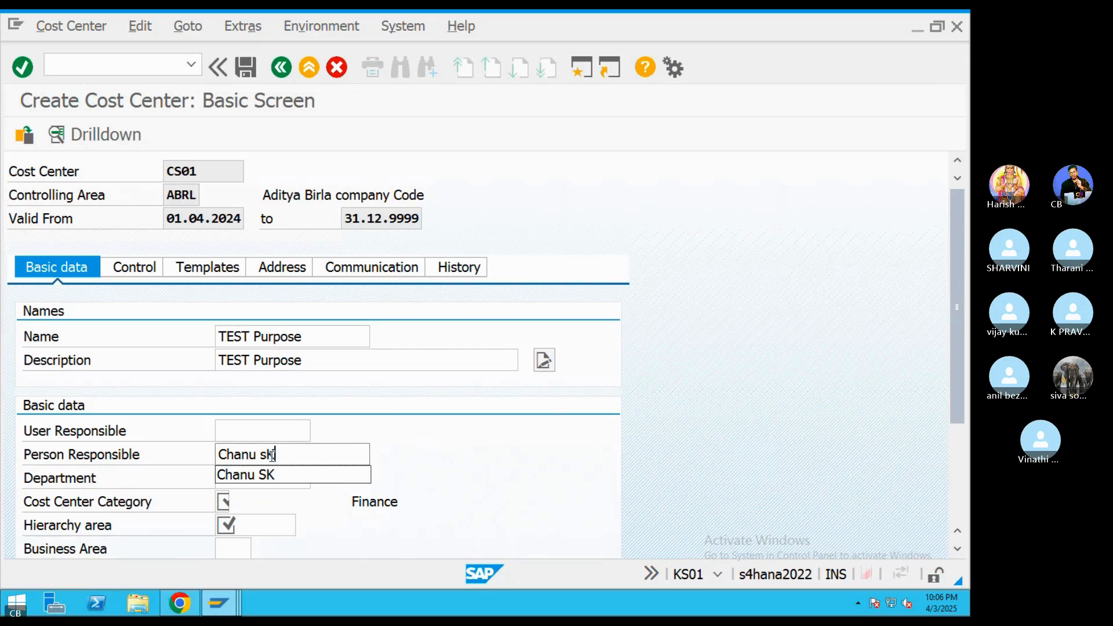
key("Return")
left_click(238, 486)
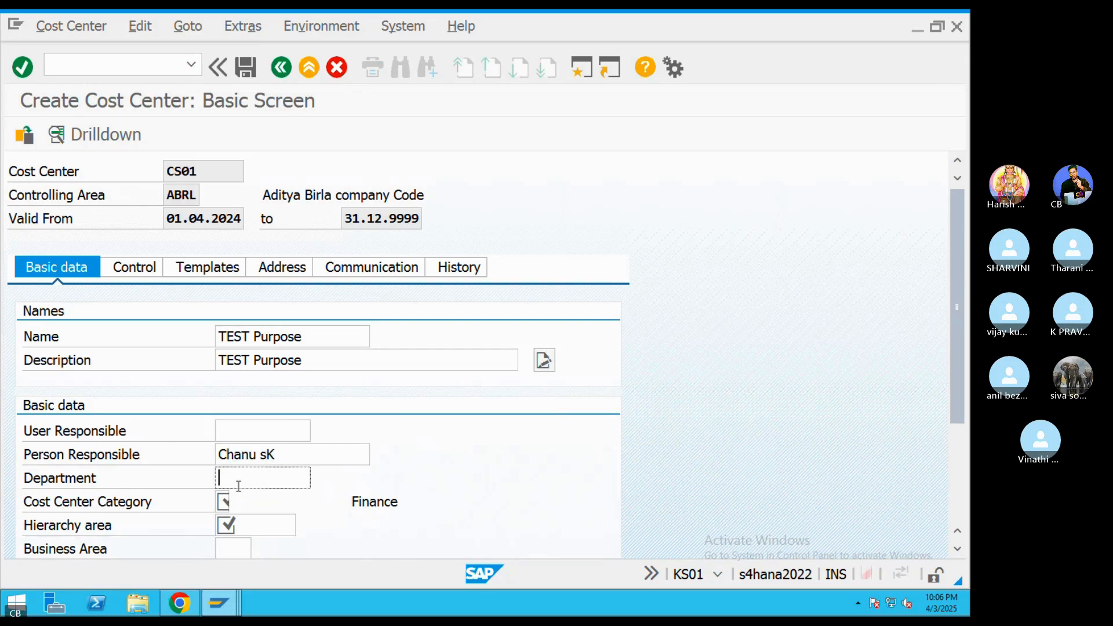
key("BackSpace")
key("BackSpace")
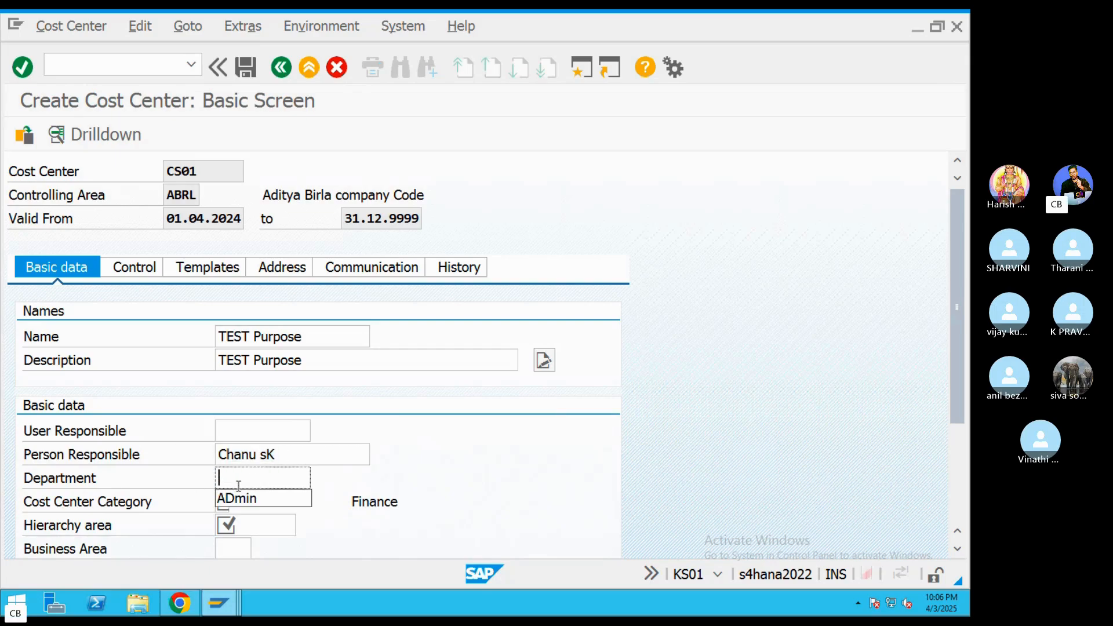
left_click(250, 499)
left_click(248, 542)
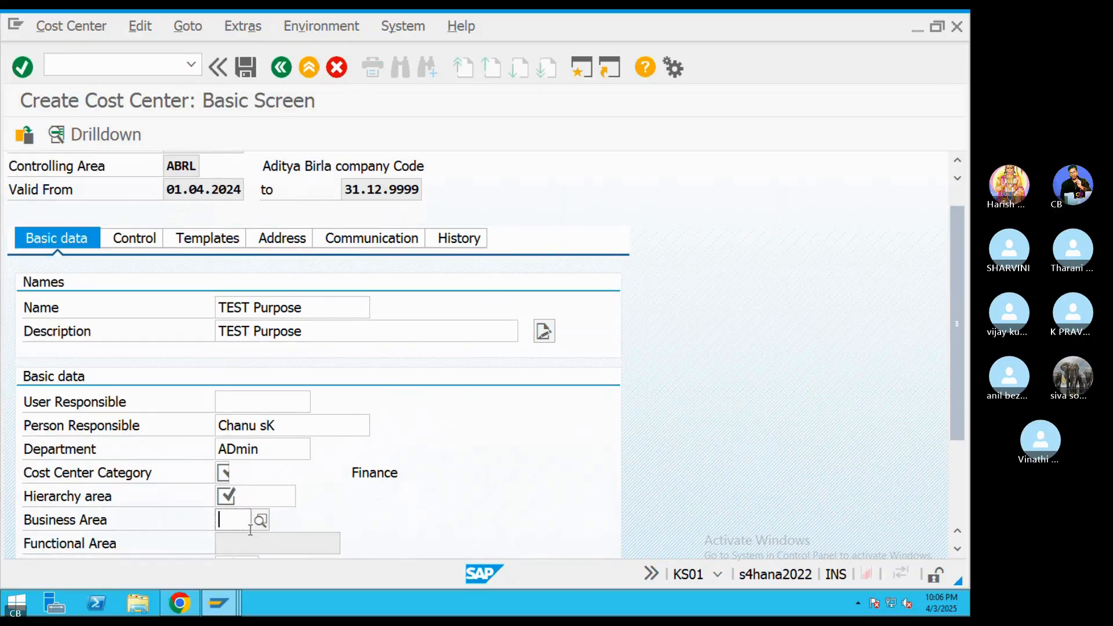
Choose cost center category 2 and hierarchy area 4000
left_click(224, 473)
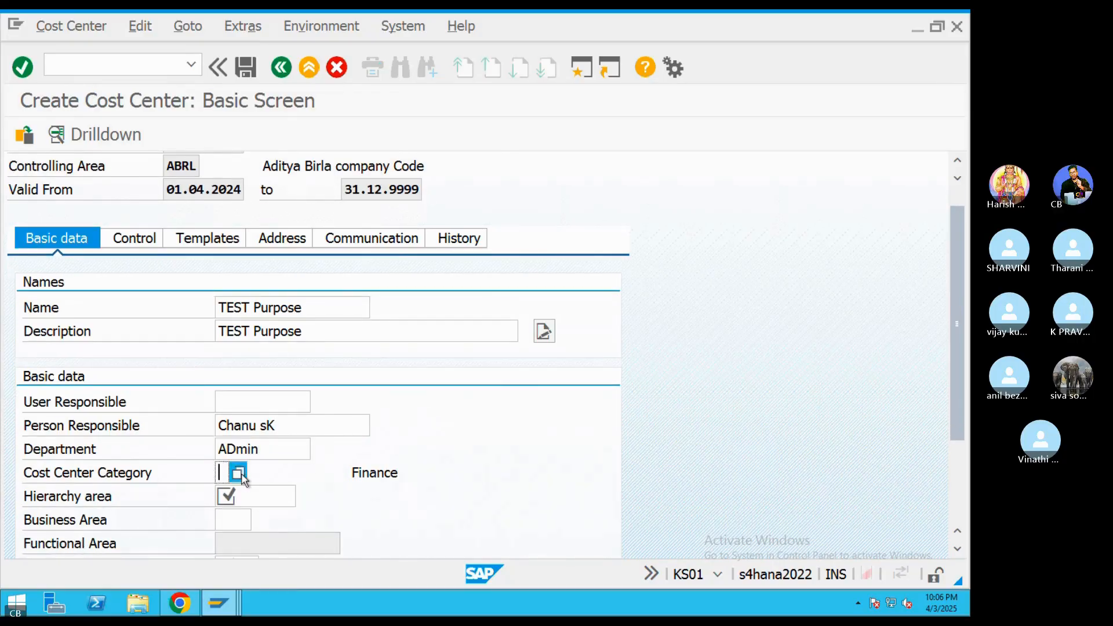
left_click(237, 471)
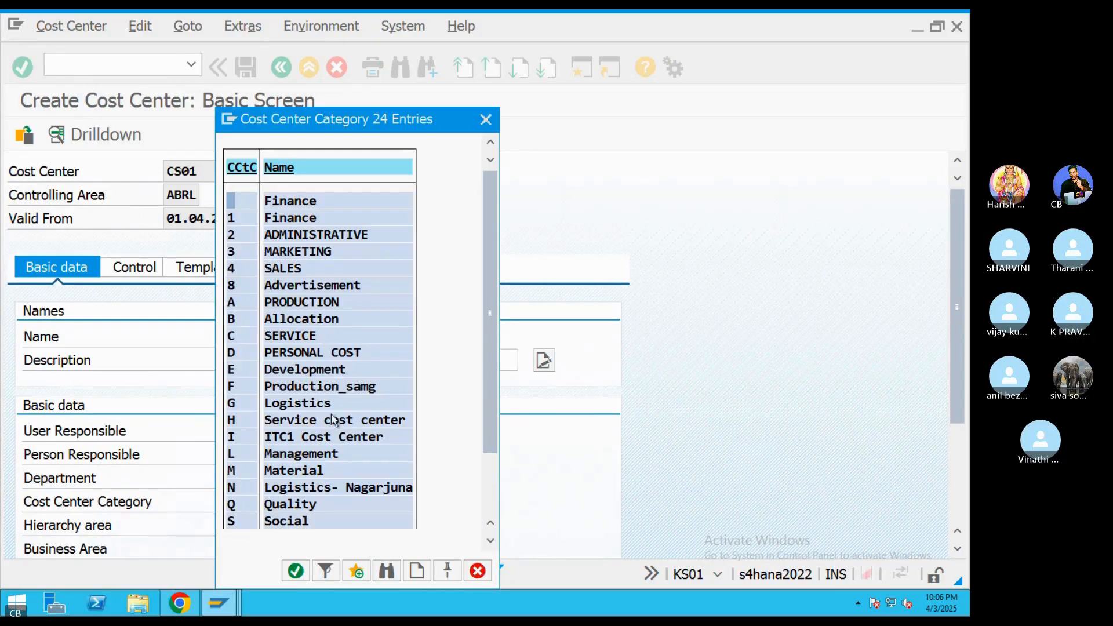
double_click(298, 241)
left_click(237, 526)
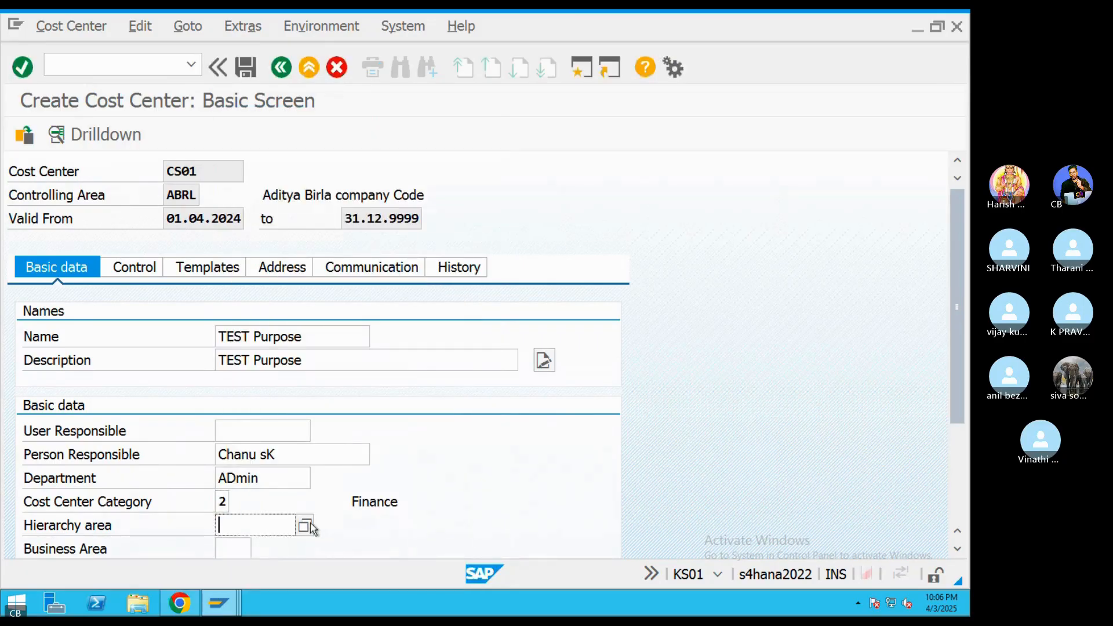
left_click(304, 526)
double_click(384, 394)
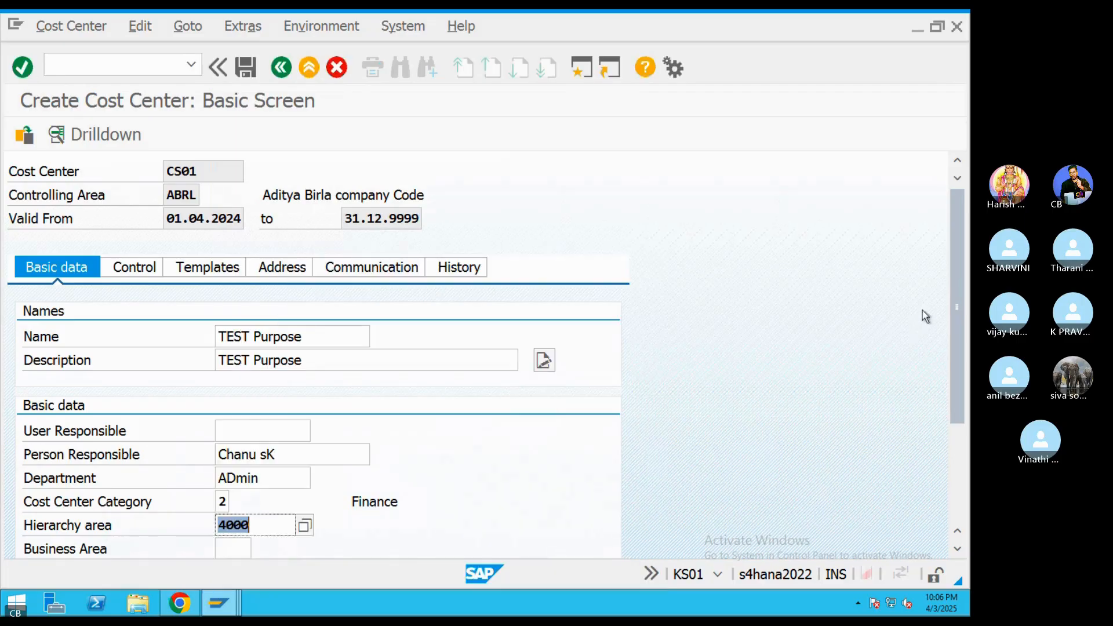
Set business area 0003 and currency INR, then open a second SAP session
scroll(962, 336, "down", 3)
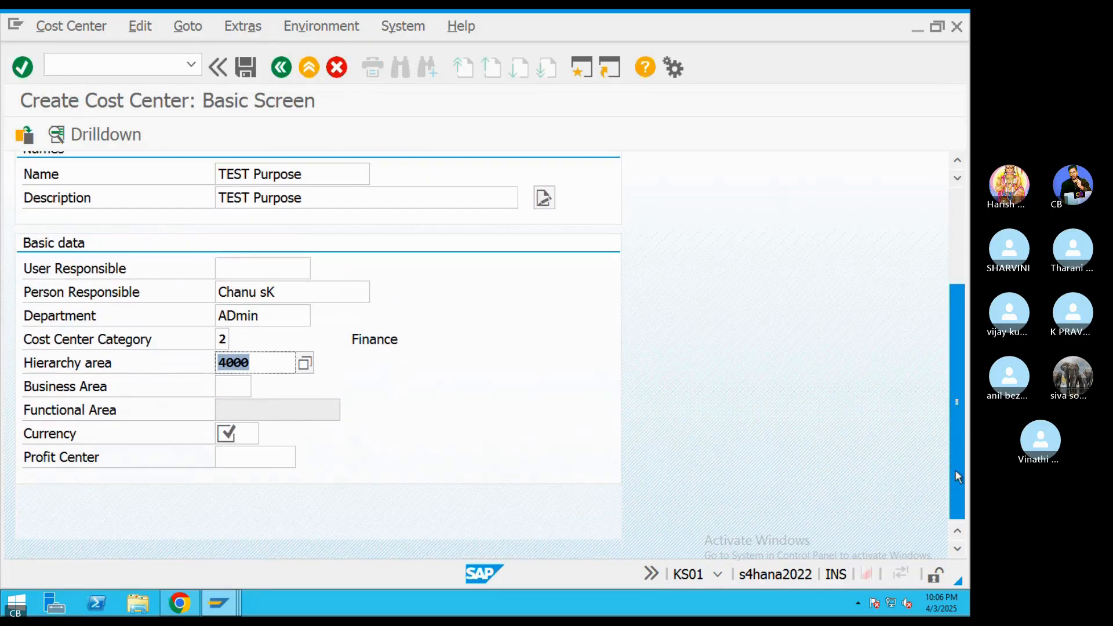
left_click(236, 389)
left_click(260, 387)
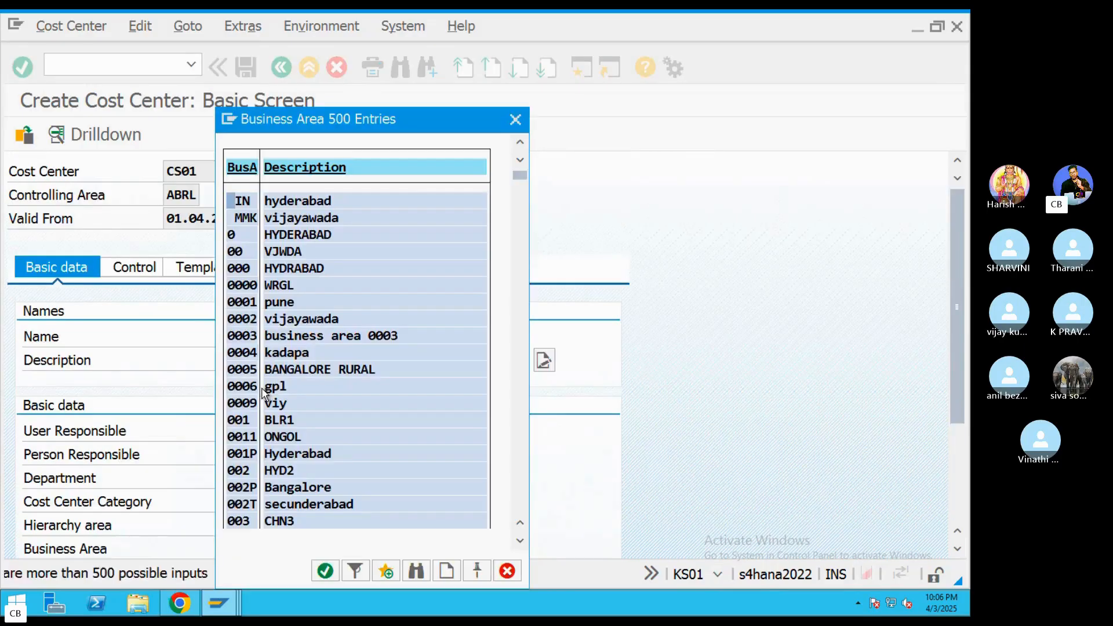
double_click(278, 333)
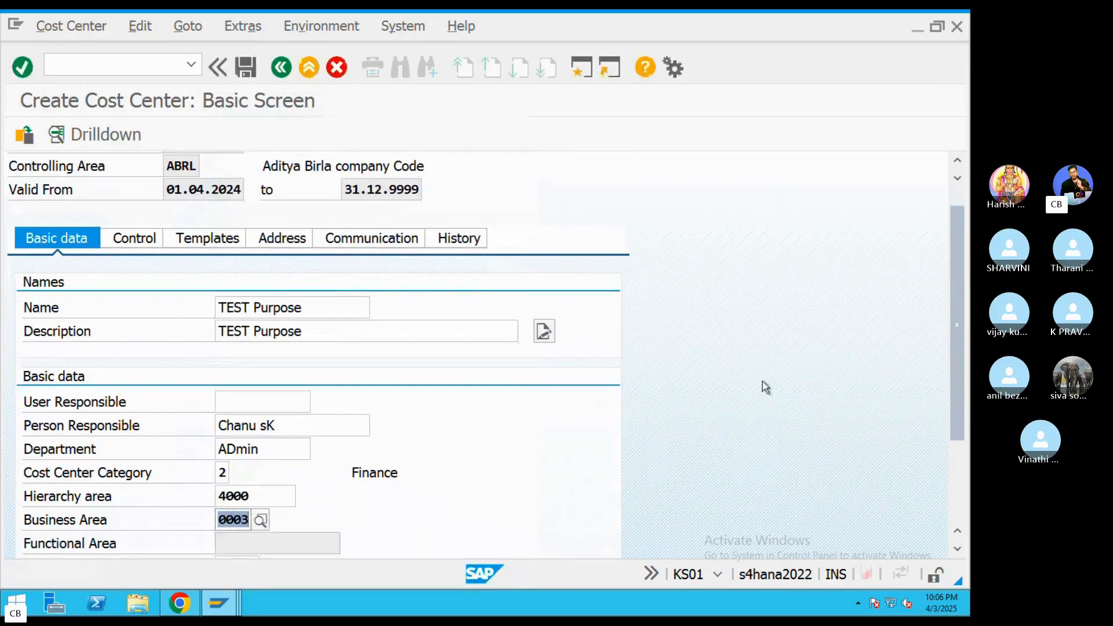
scroll(954, 308, "down", 3)
left_click(244, 434)
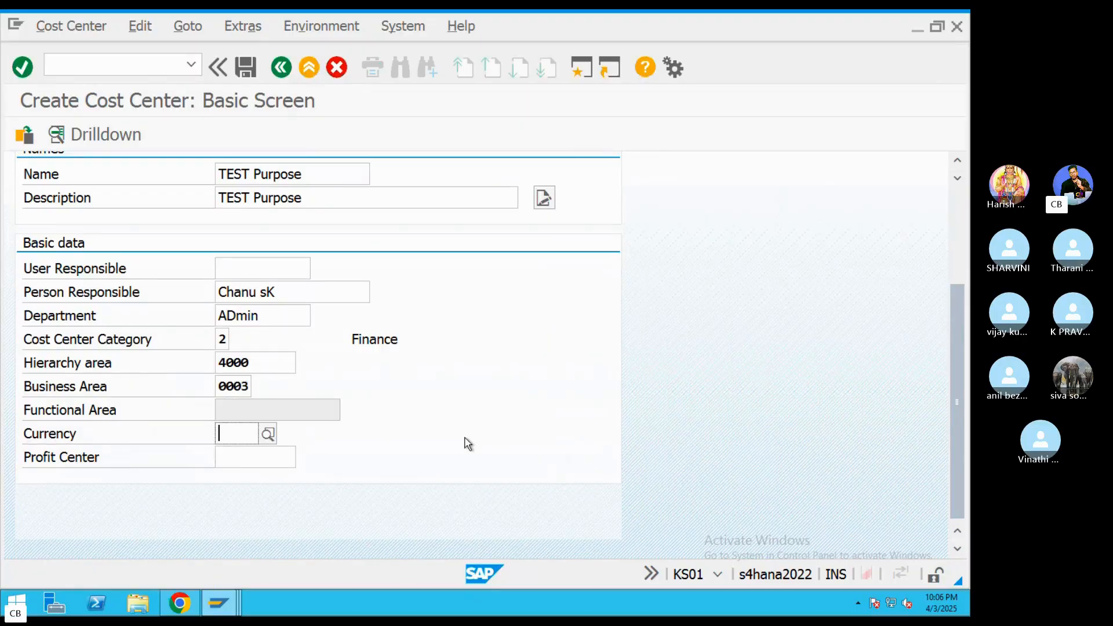
type("INR")
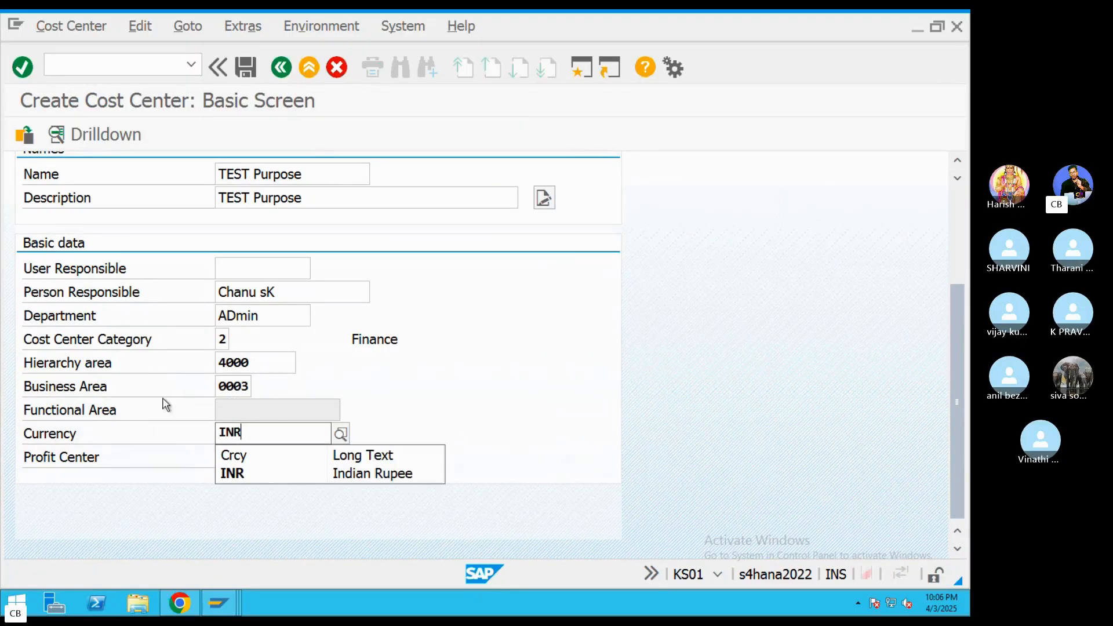
left_click(230, 473)
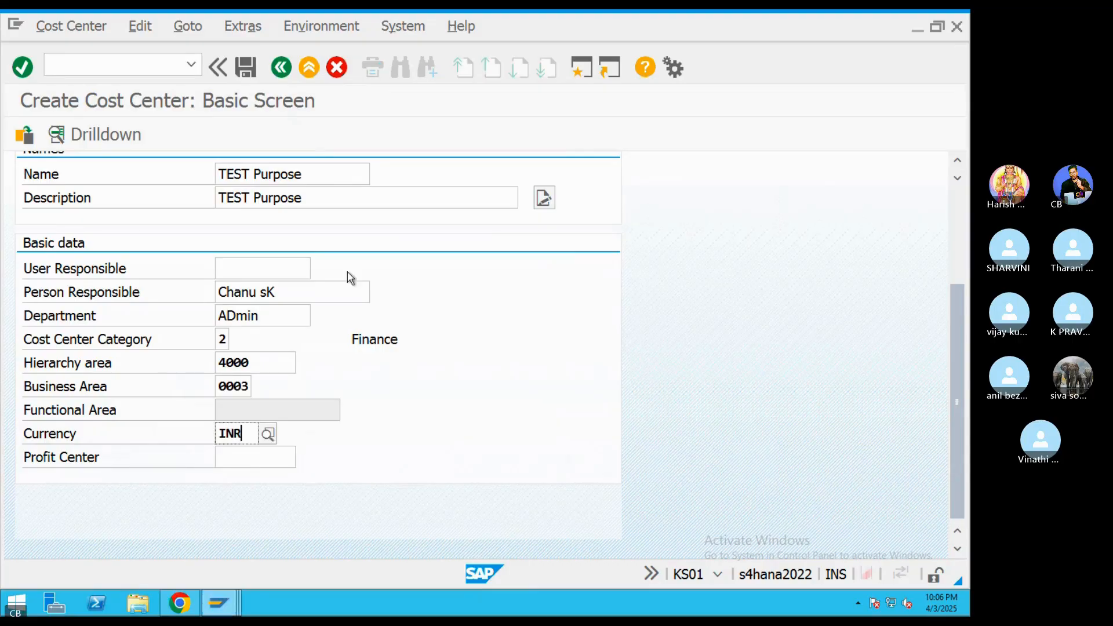
left_click(582, 69)
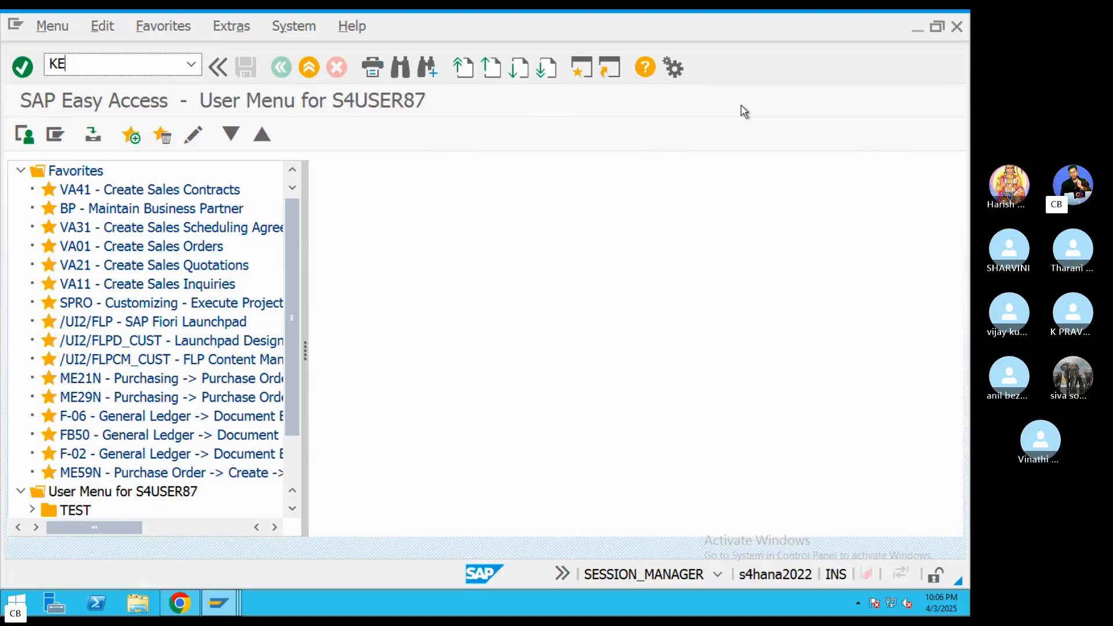
Start creating profit center KE51 and reach its detail screen
key("Return")
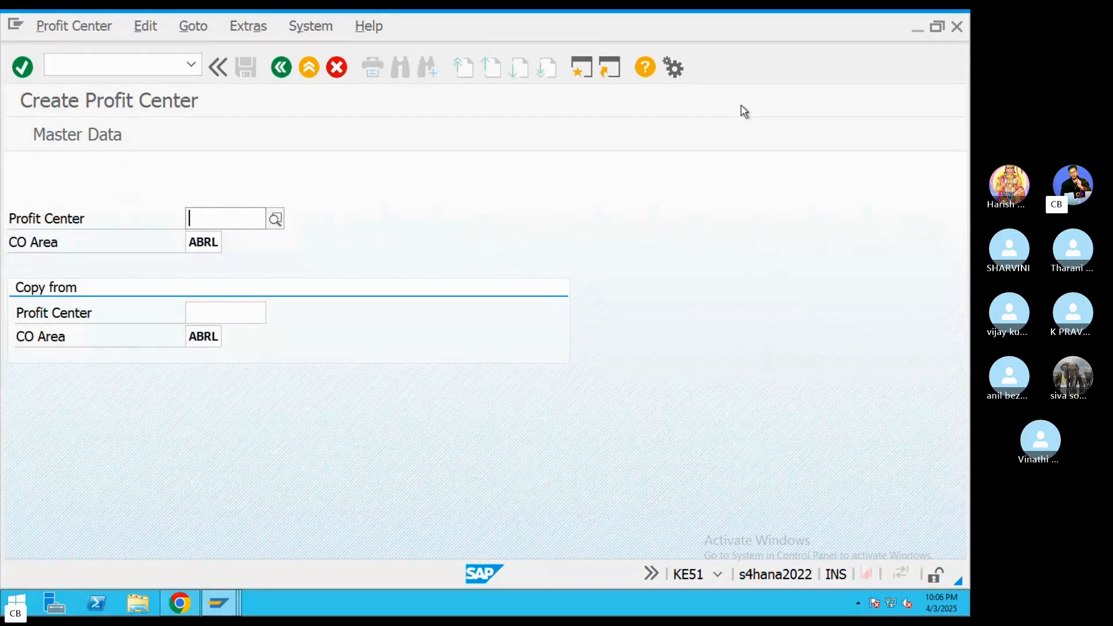
type("PC")
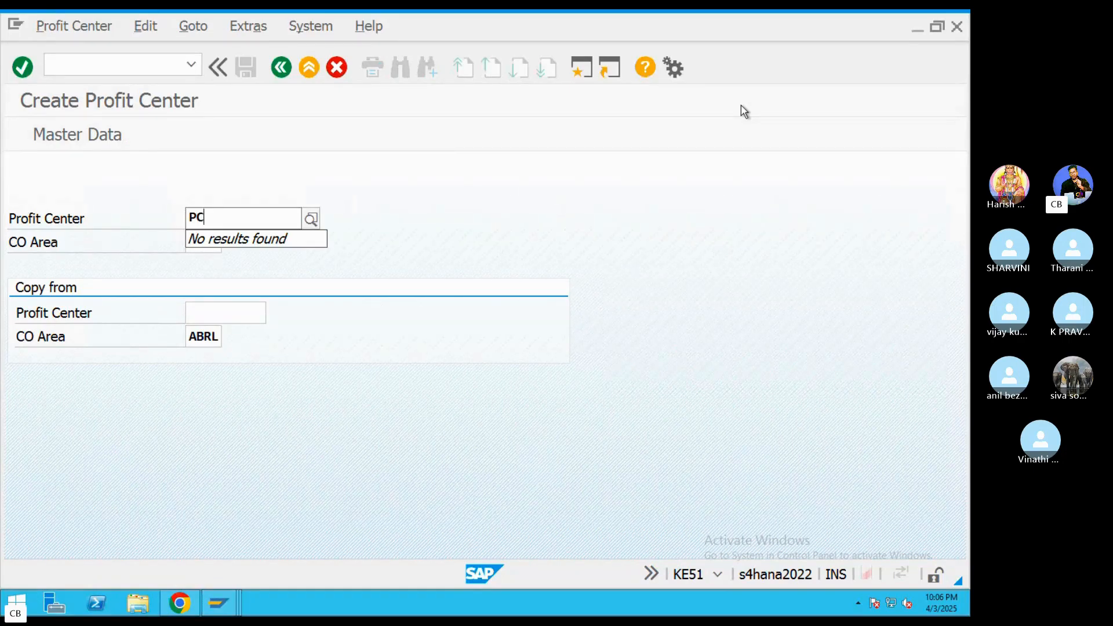
key("BackSpace")
key("BackSpace")
type("KE51")
key("Return")
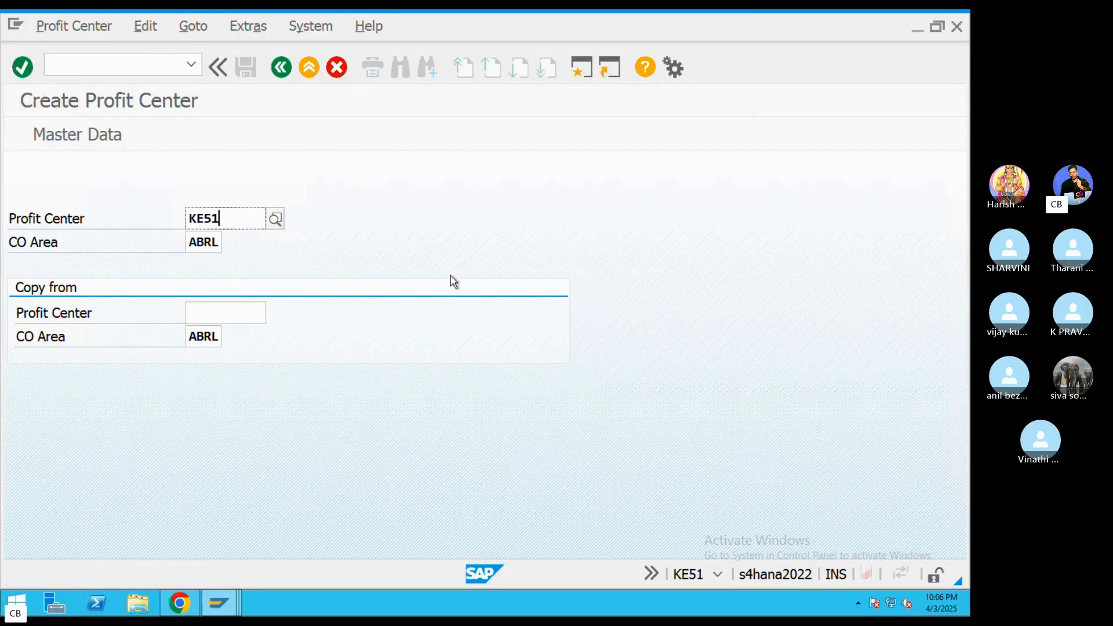
Enter 'TEST Purpose' as name and long text, plus the person responsible
left_click(261, 361)
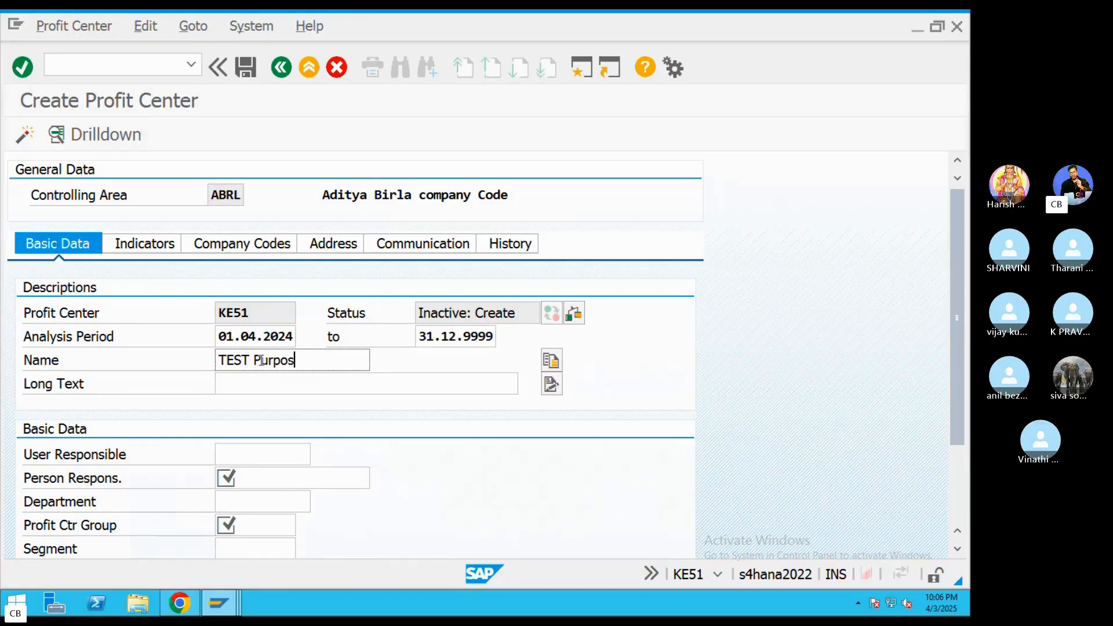
key("ctrl+a")
key("ctrl+c")
left_click(267, 383)
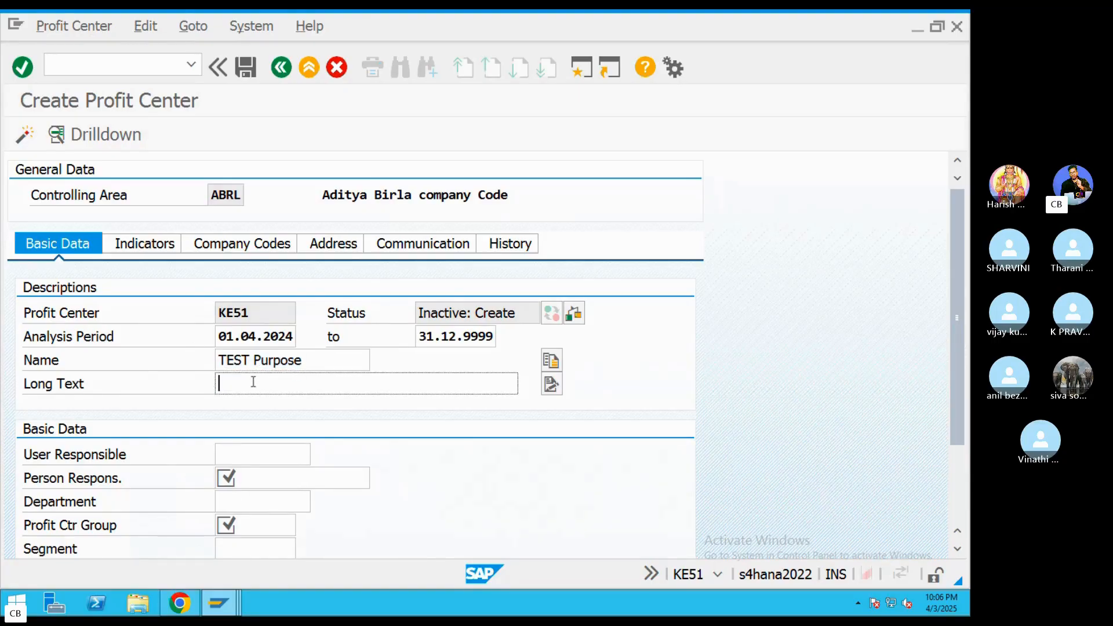
key("ctrl+v")
left_click(308, 479)
type("Chanu sK")
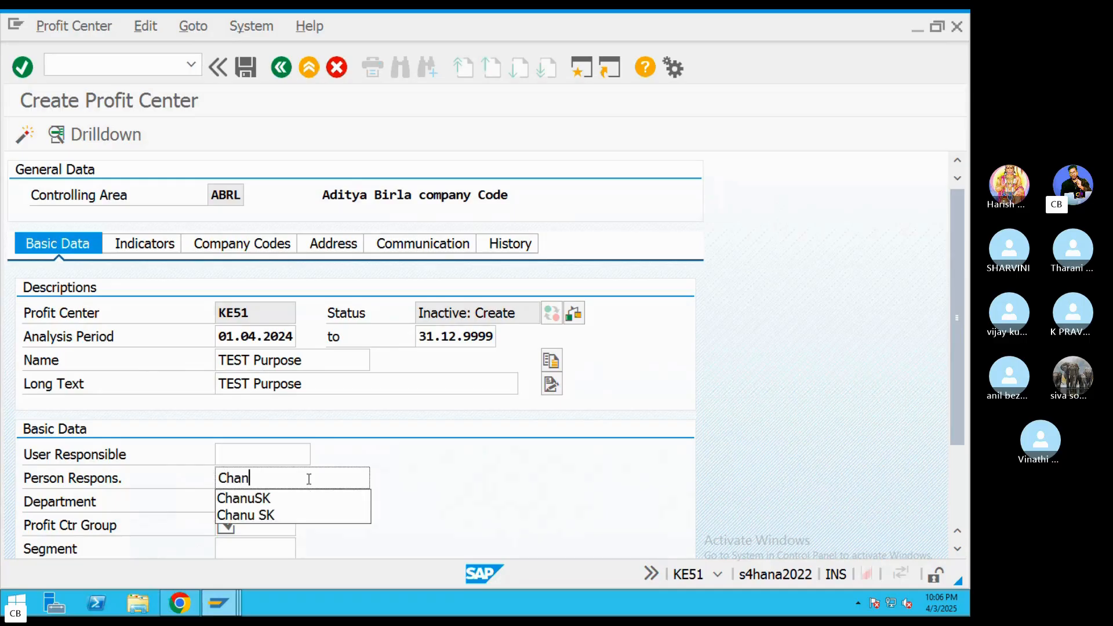
key("Tab")
key("Tab")
key("Tab")
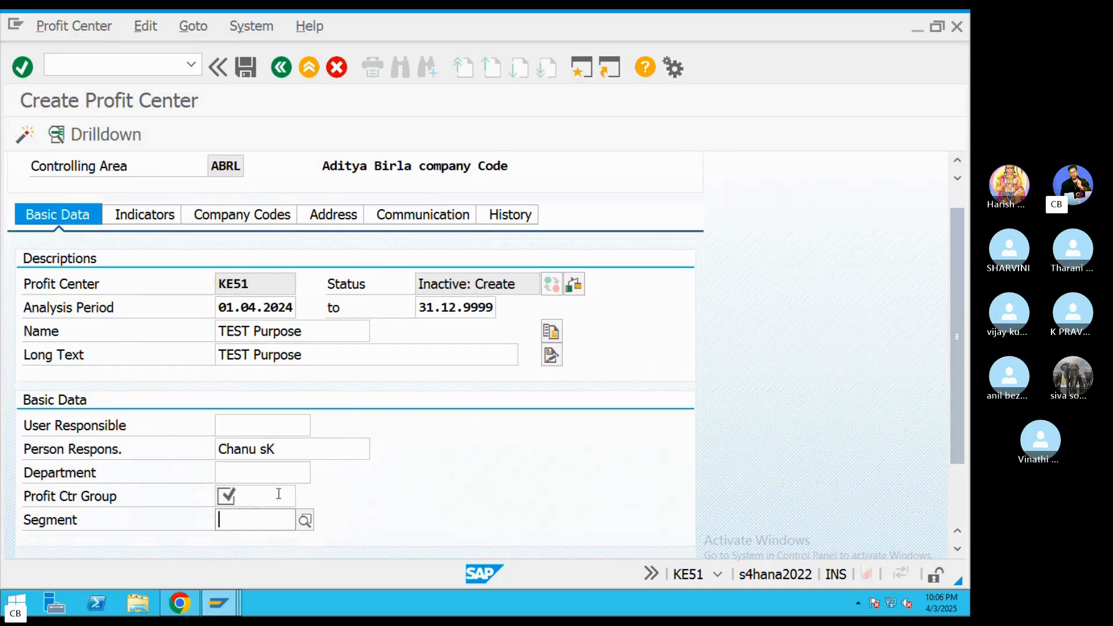
Assign profit center group 1000 and segment 1009, then activate KE51
left_click(278, 493)
key("F4")
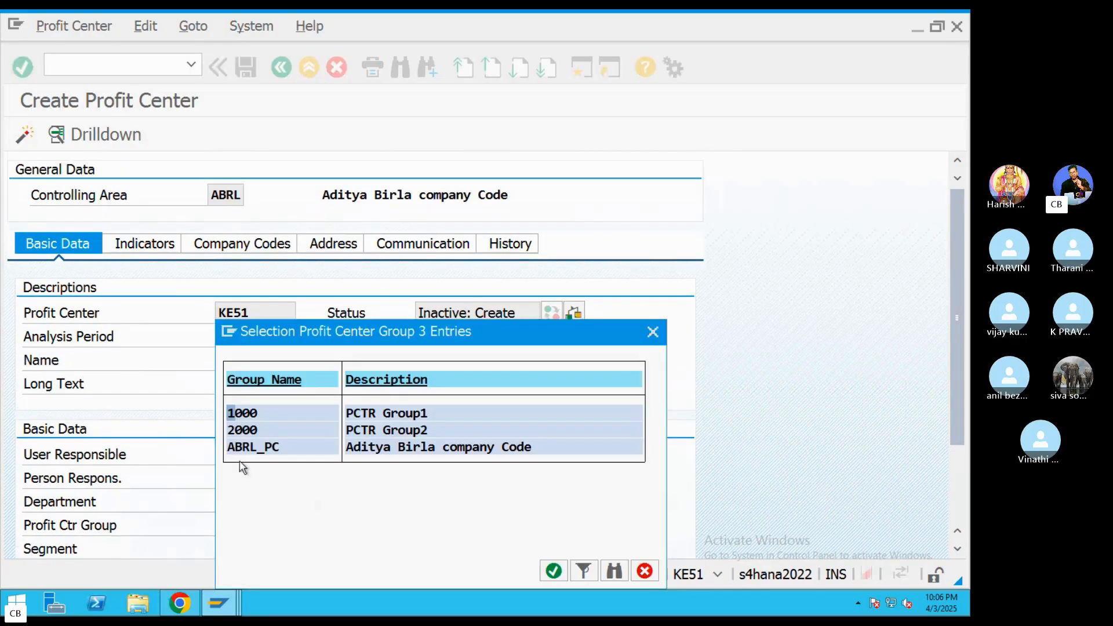
double_click(380, 415)
left_click(264, 550)
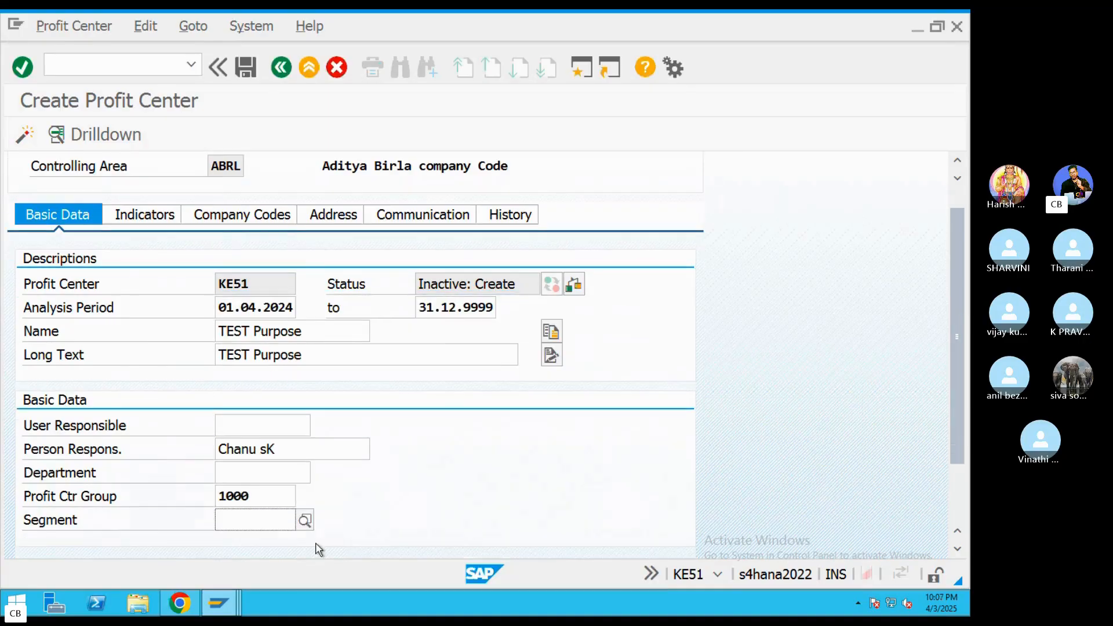
left_click(306, 521)
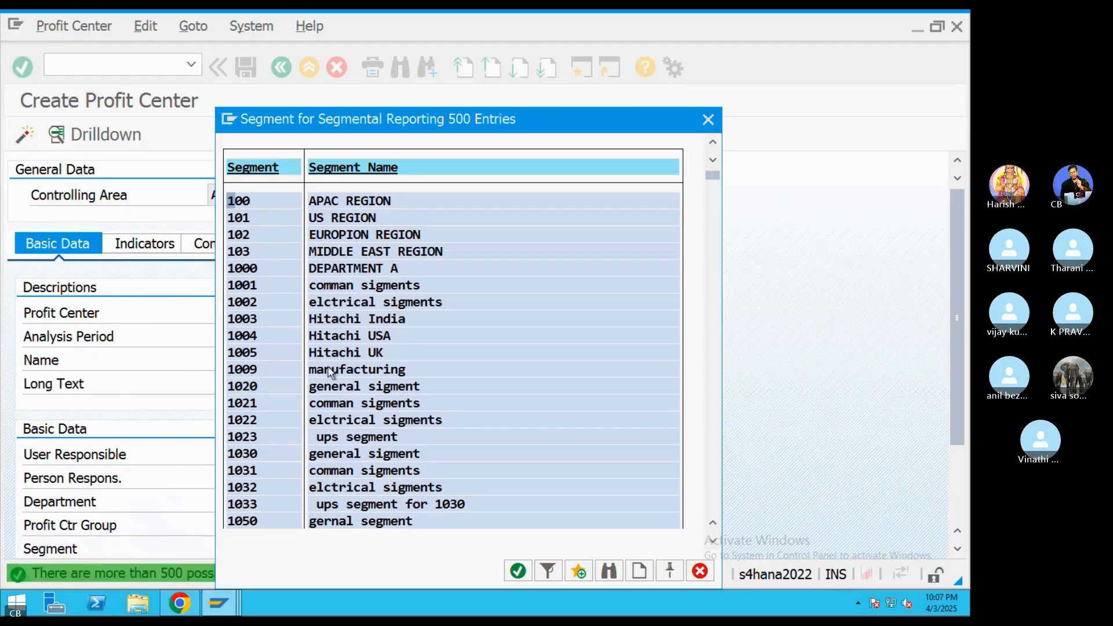
double_click(330, 373)
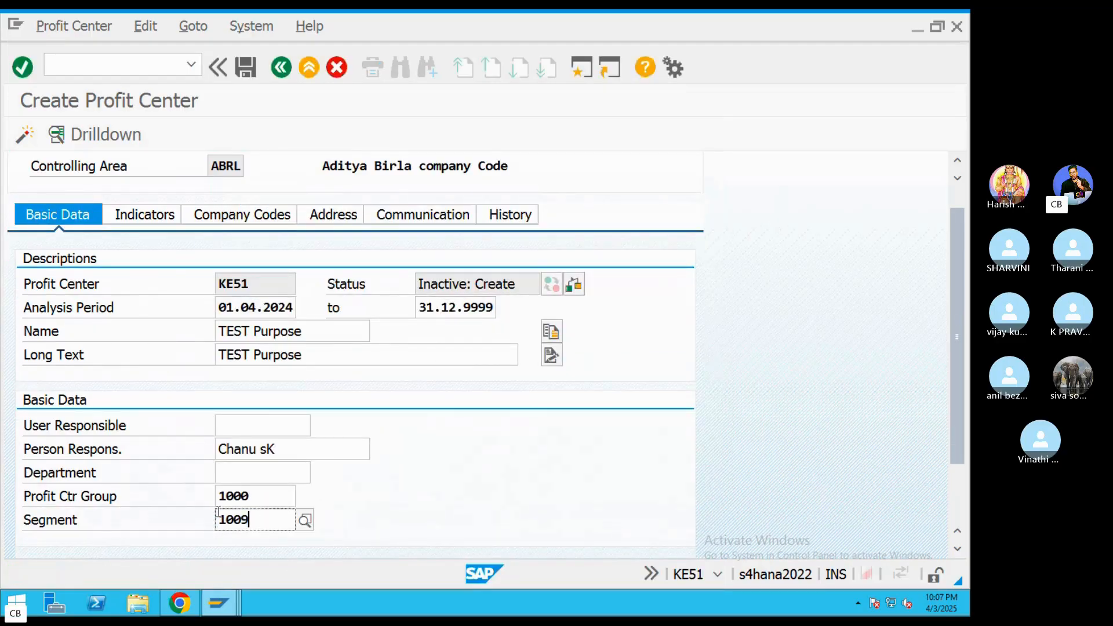
left_click(22, 137)
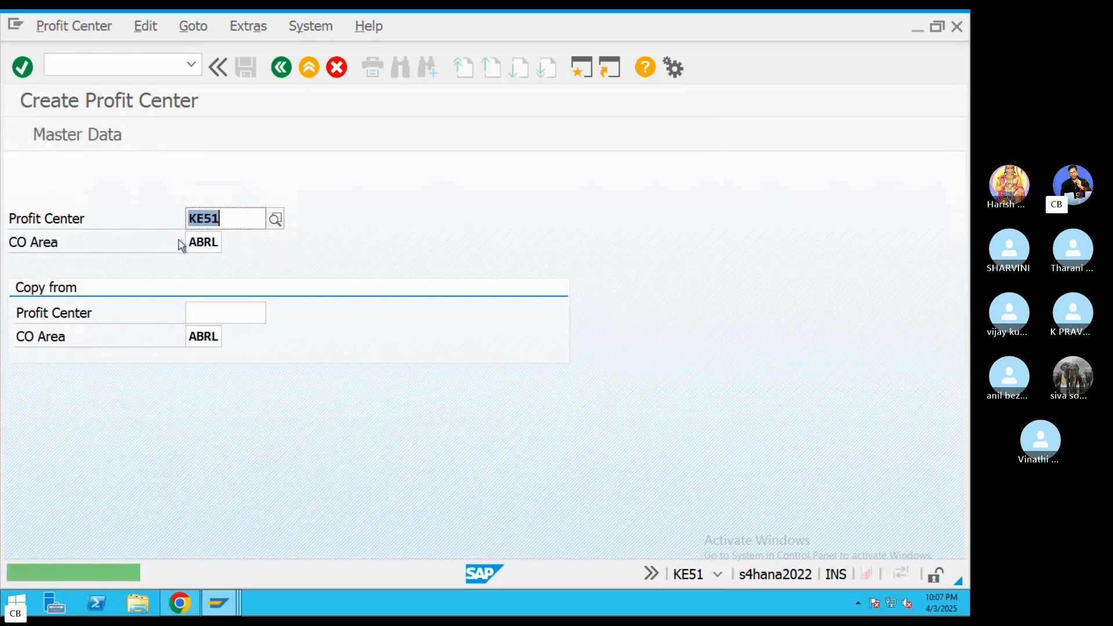
Return to the Create Cost Center session and assign profit center KE51
left_click(228, 611)
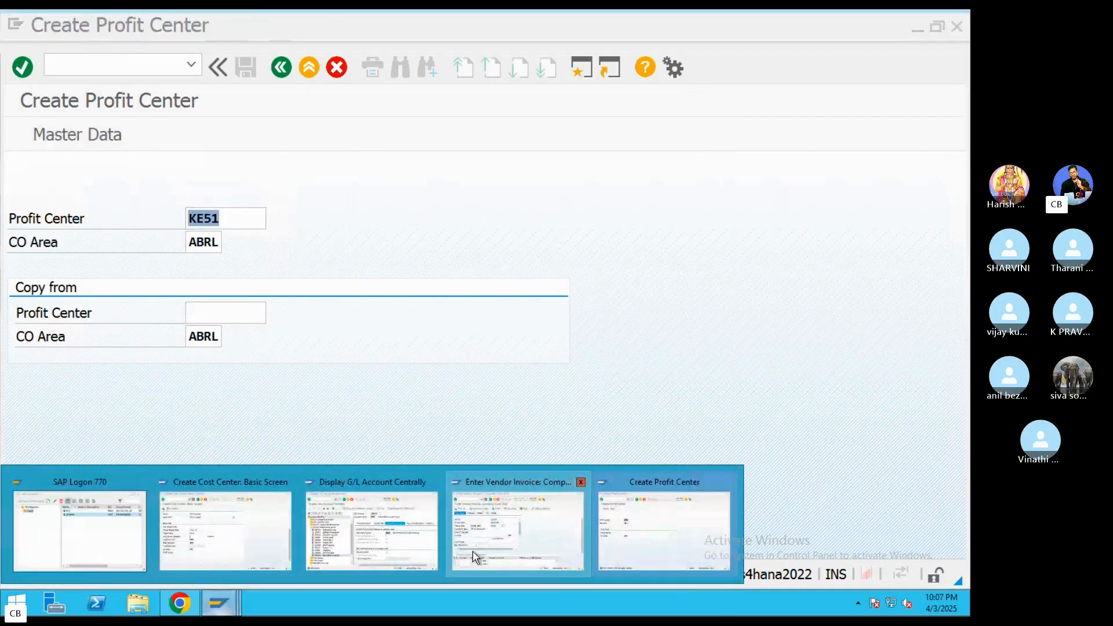
left_click(474, 557)
left_click(210, 610)
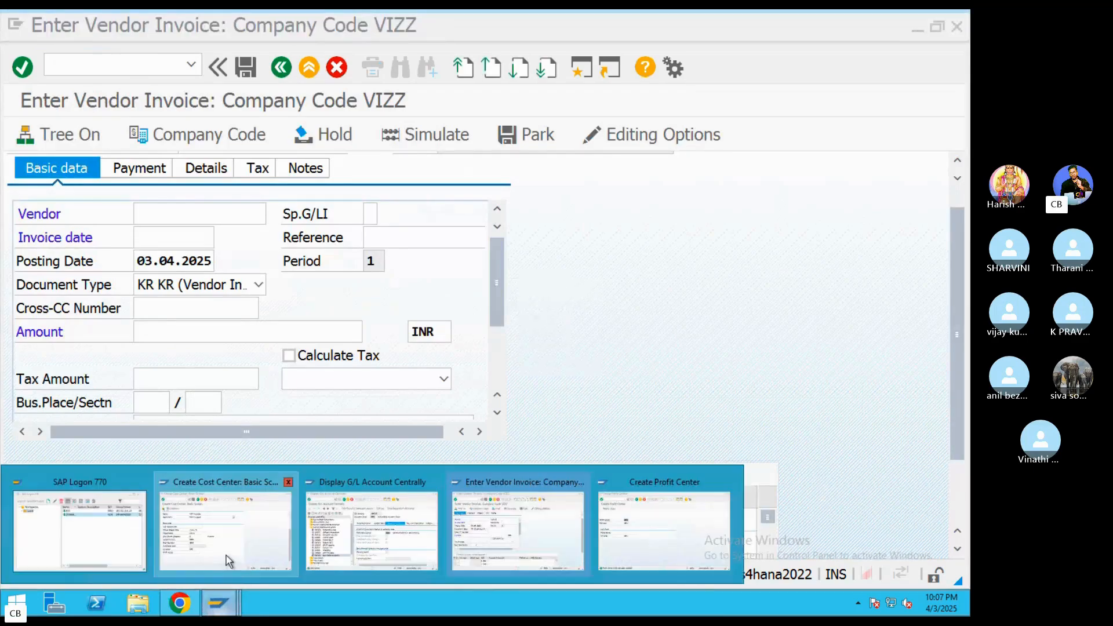
left_click(223, 528)
left_click(260, 462)
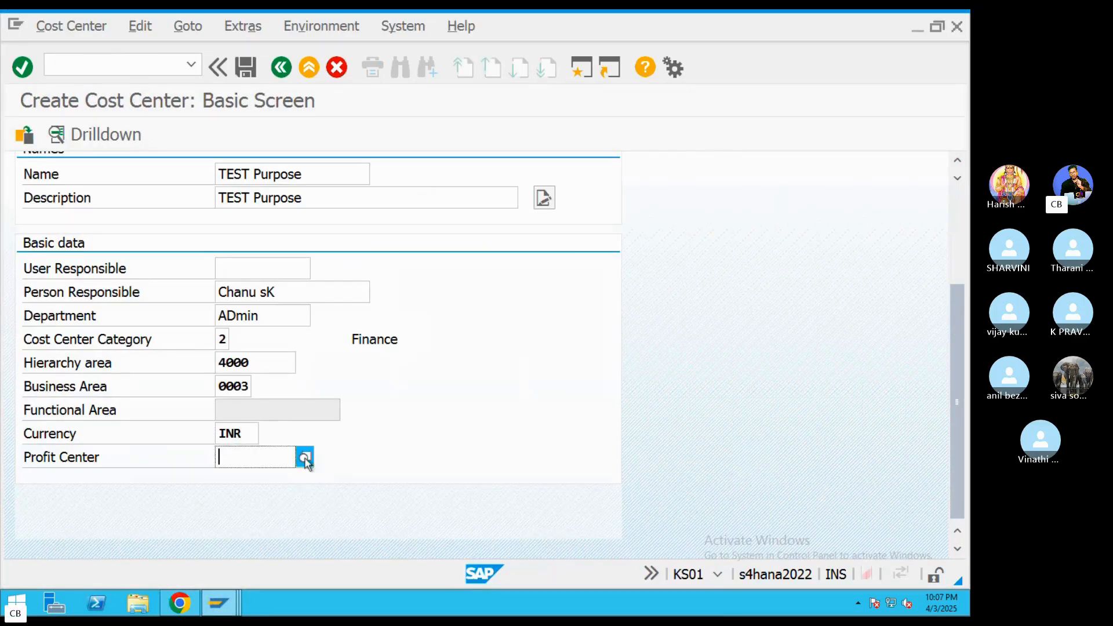
left_click(303, 460)
left_click(636, 571)
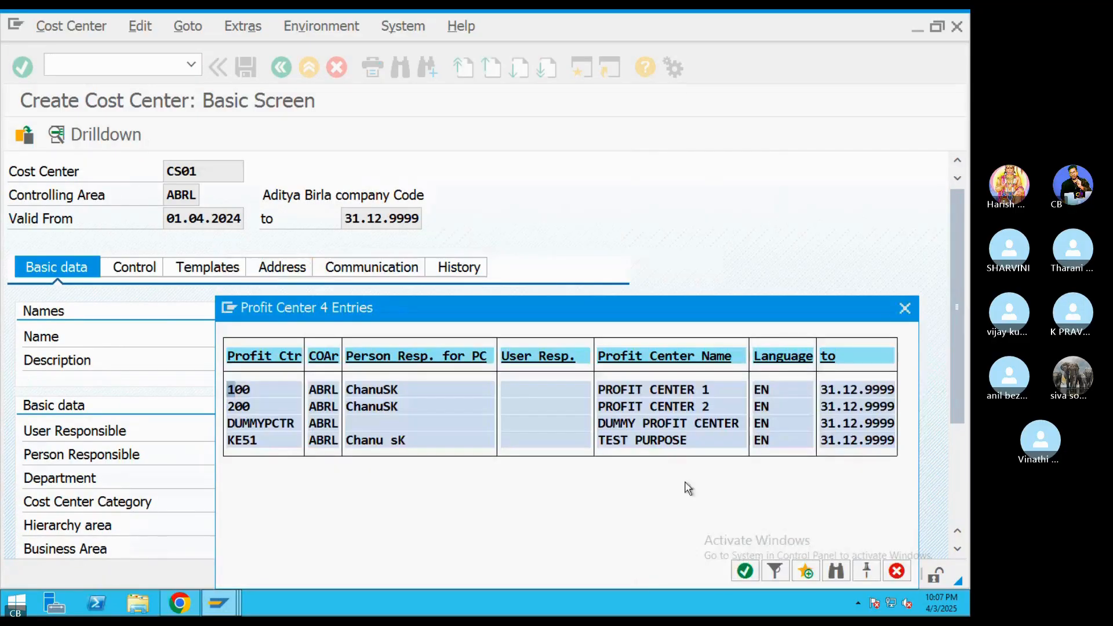
double_click(253, 446)
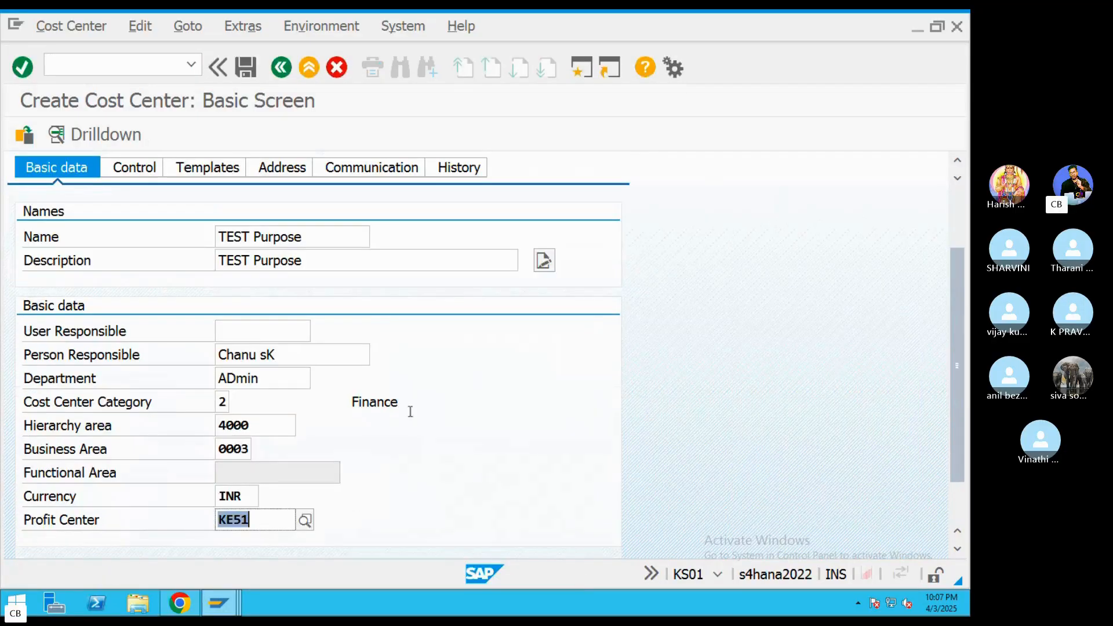
Save cost center CS01 and exit to the Easy Access menu
scroll(411, 406, "up", 5)
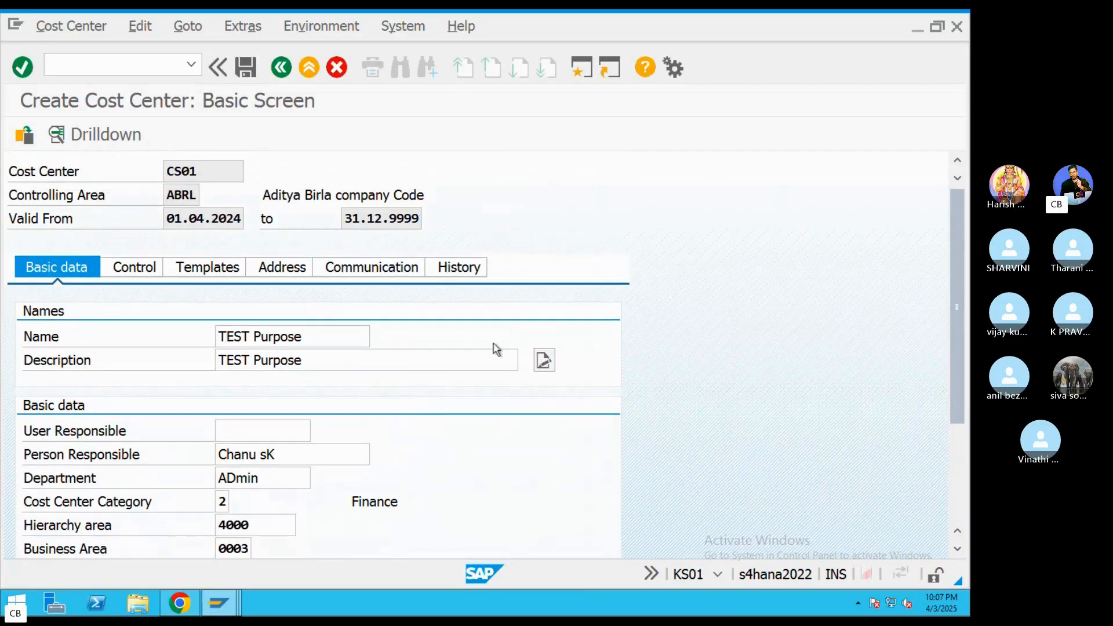
left_click(245, 68)
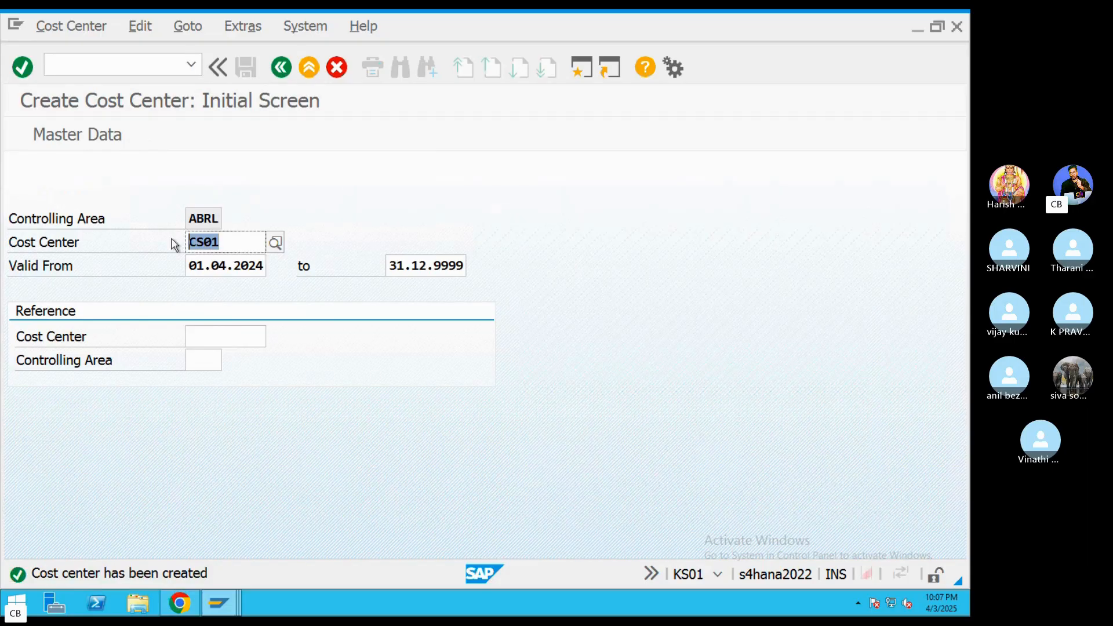
left_click(310, 67)
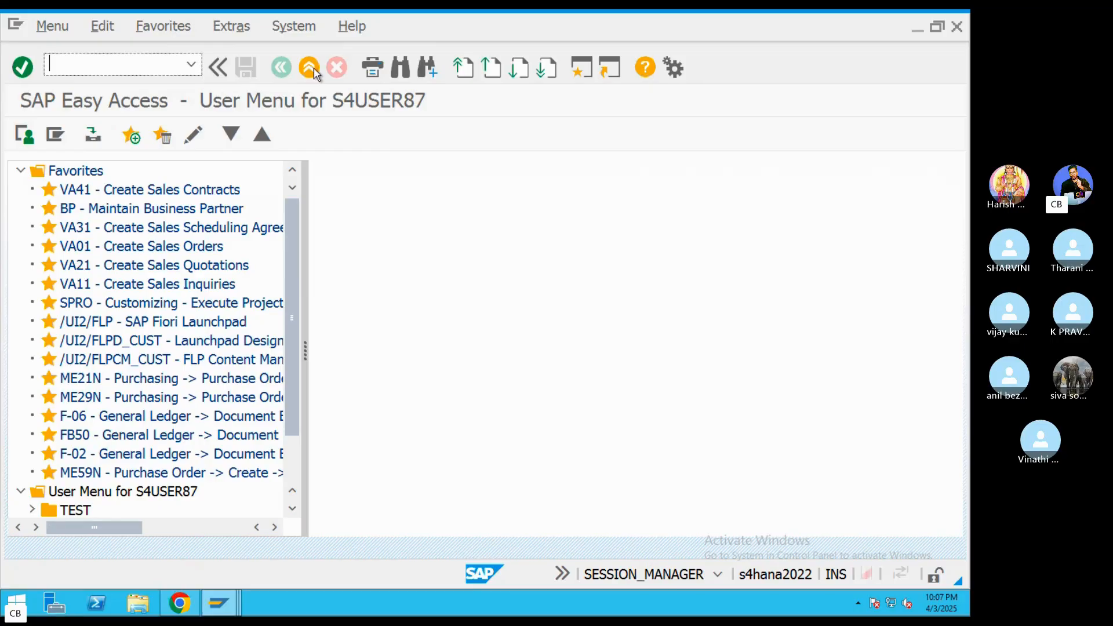
type("FB50")
key("Return")
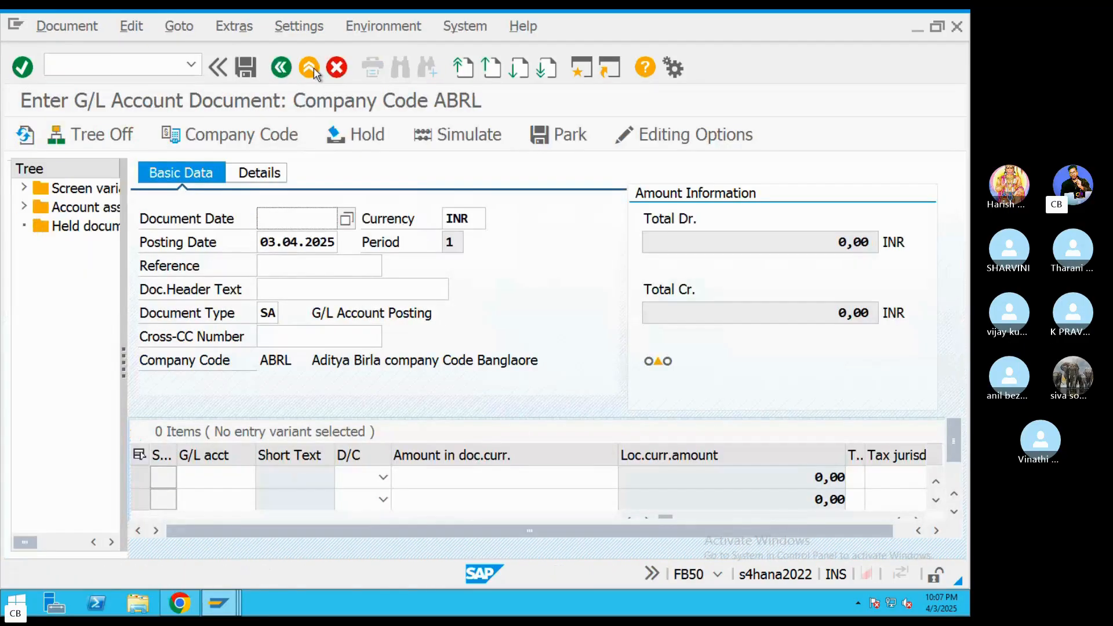
left_click_drag(259, 241, 344, 244)
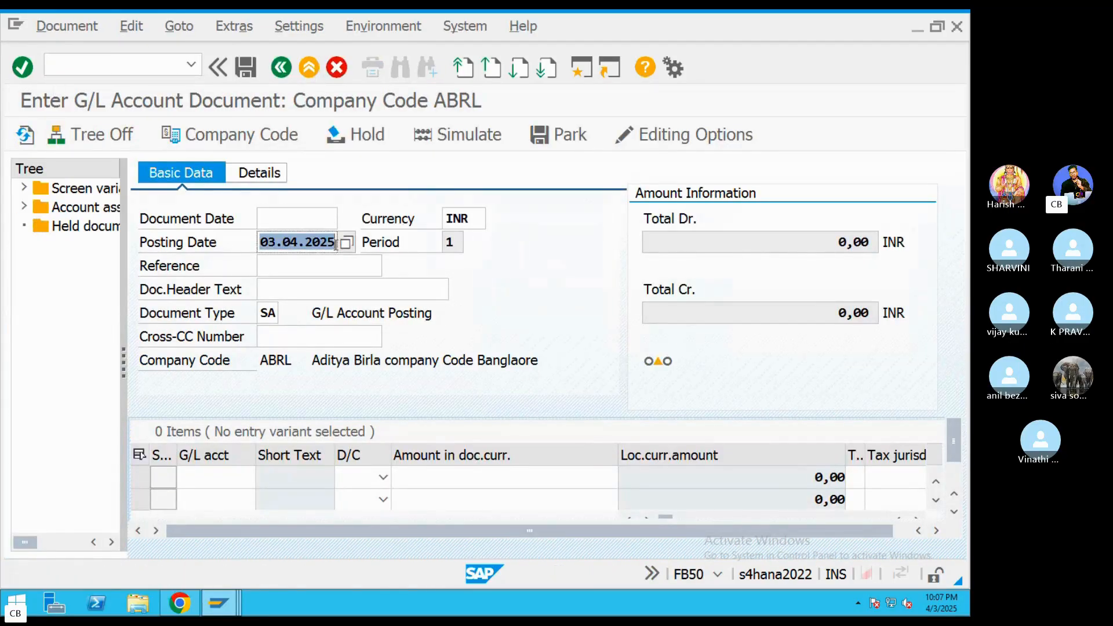
key("ctrl+c")
left_click(291, 219)
key("ctrl+v")
left_click(334, 273)
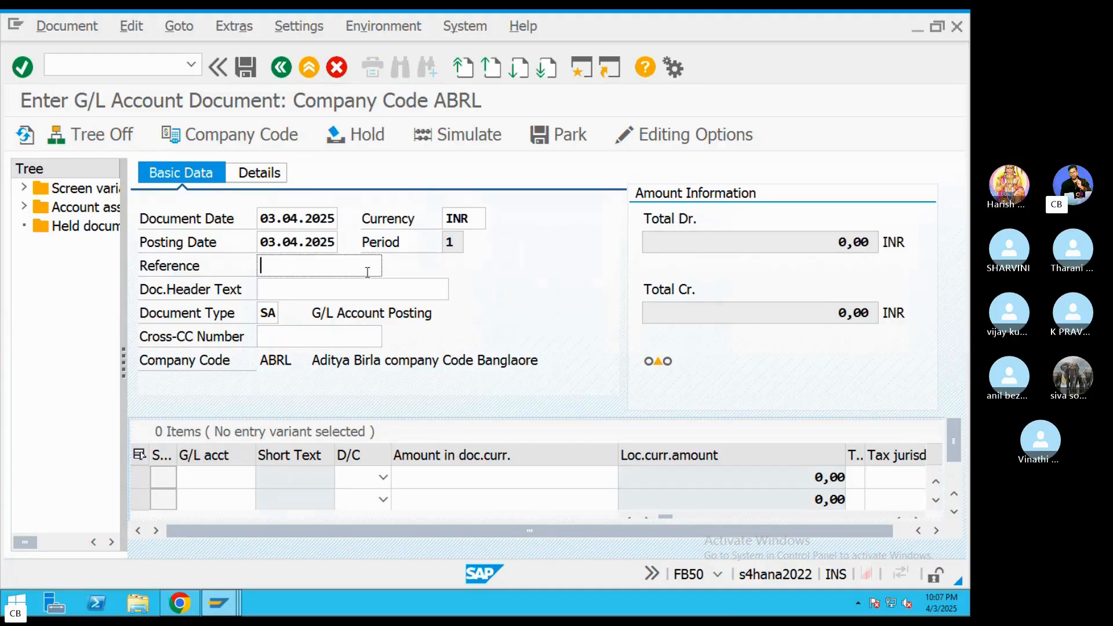
left_click(309, 68)
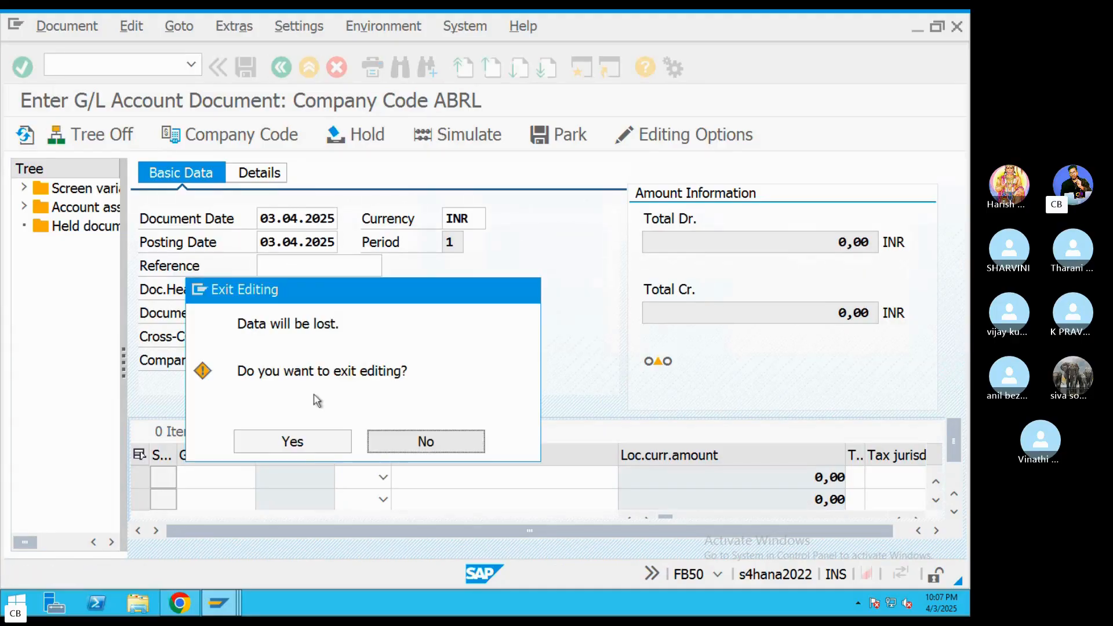
left_click(294, 443)
type("OB57")
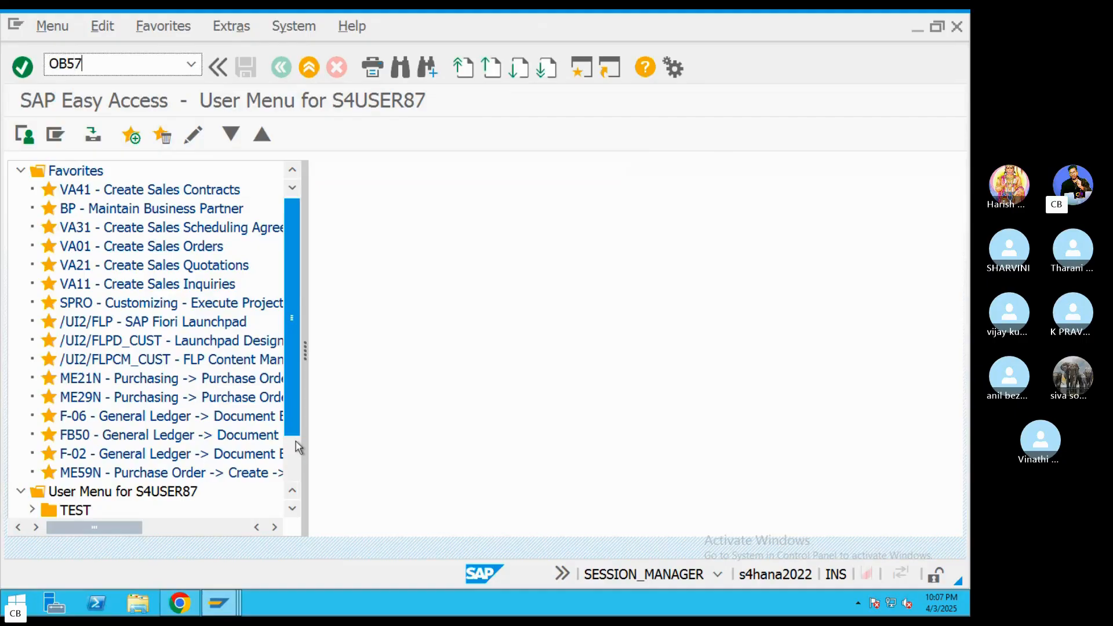
key("Return")
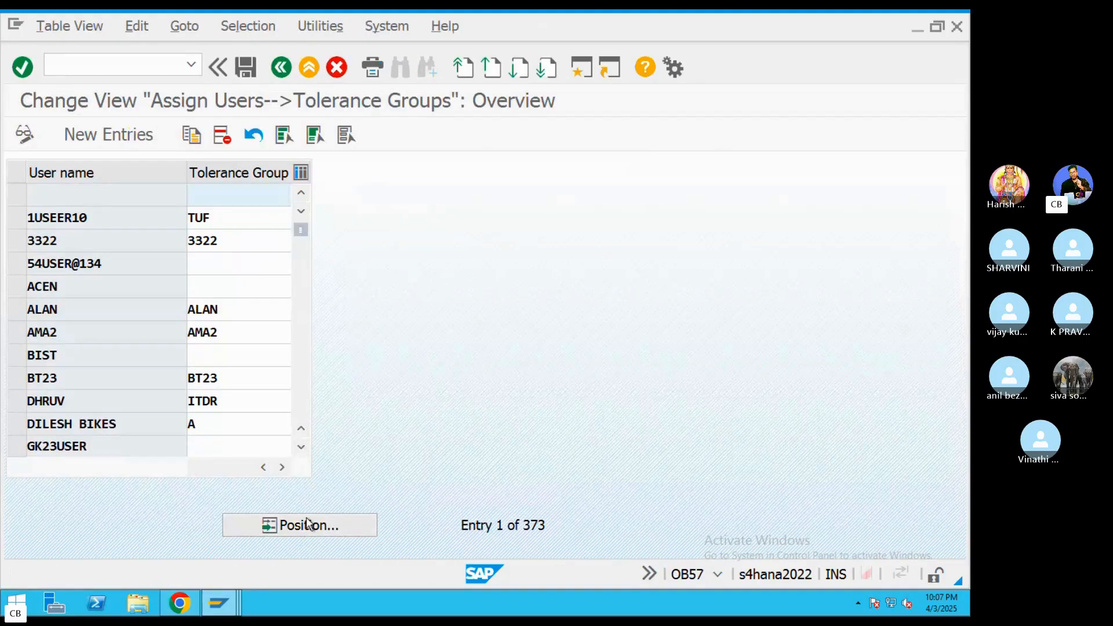
left_click(303, 68)
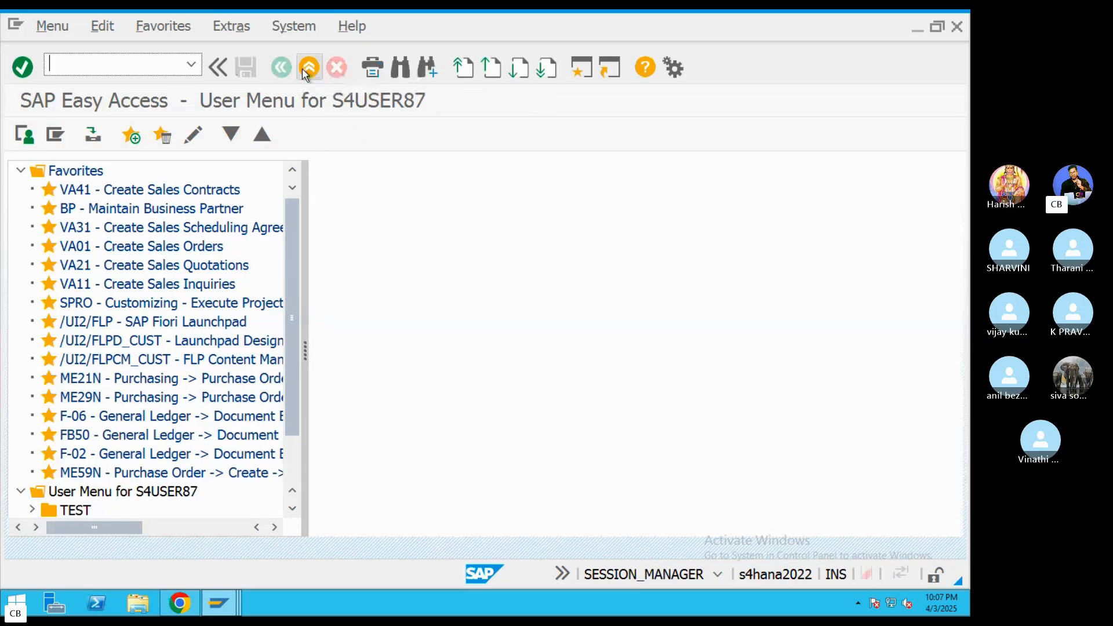
Open OB52 posting periods for variant ABRL
type("OB52")
key("Return")
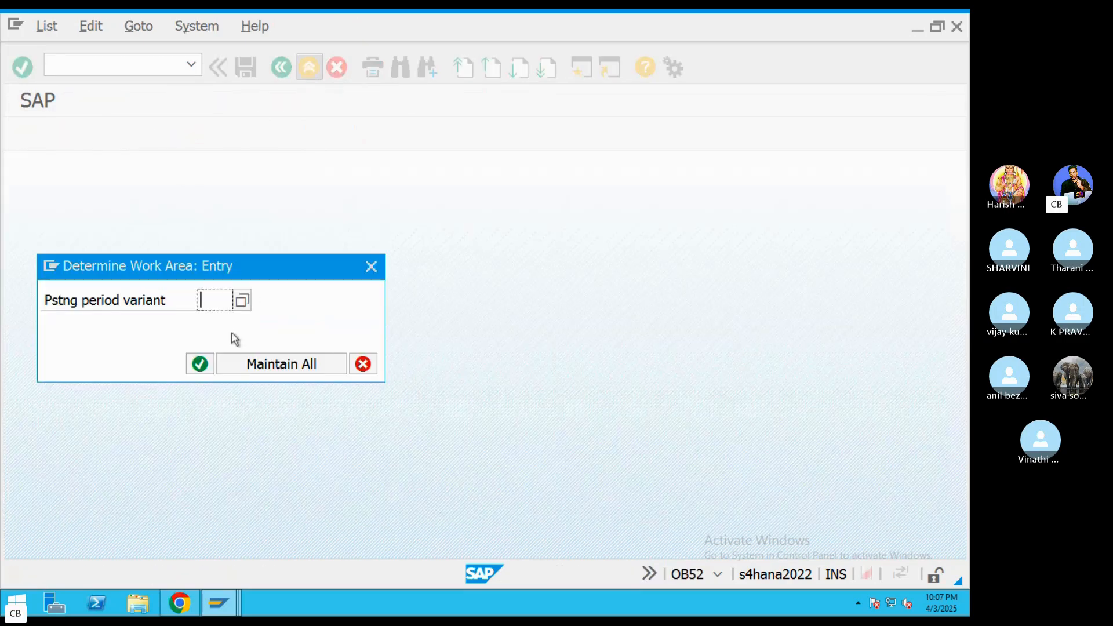
type("ABRL")
key("Return")
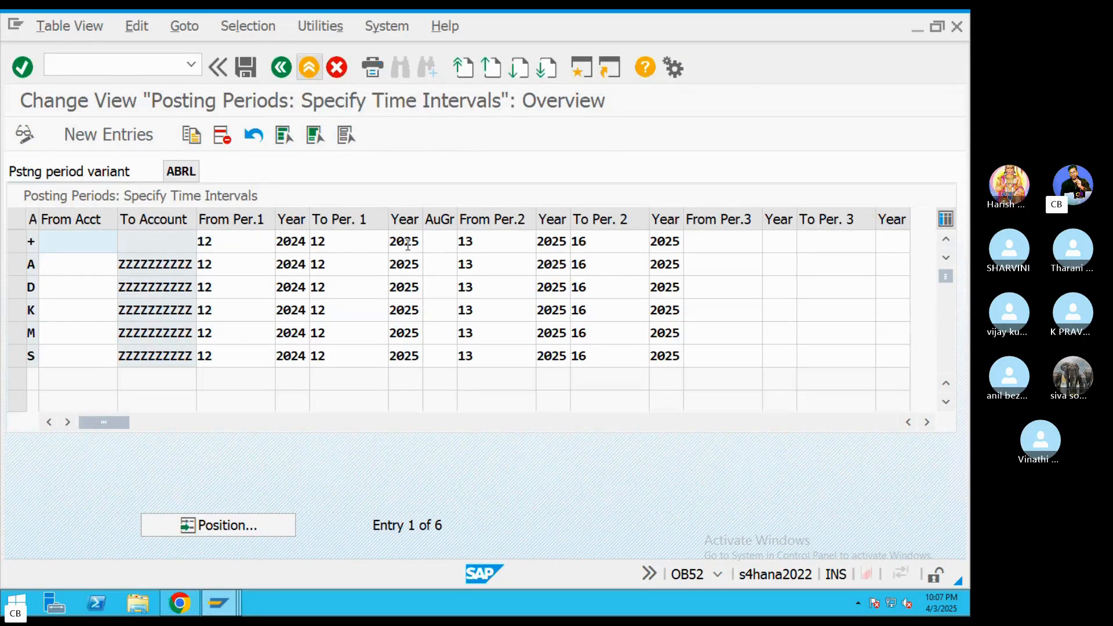
Set From Per.1 to 1 on every account type row
left_click(222, 246)
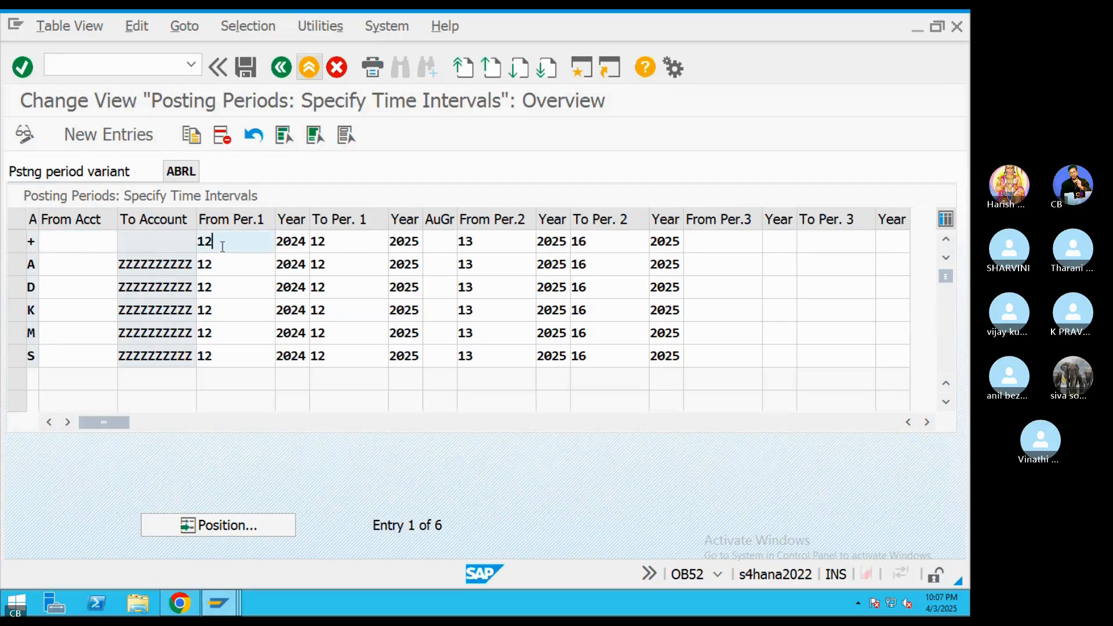
key("BackSpace")
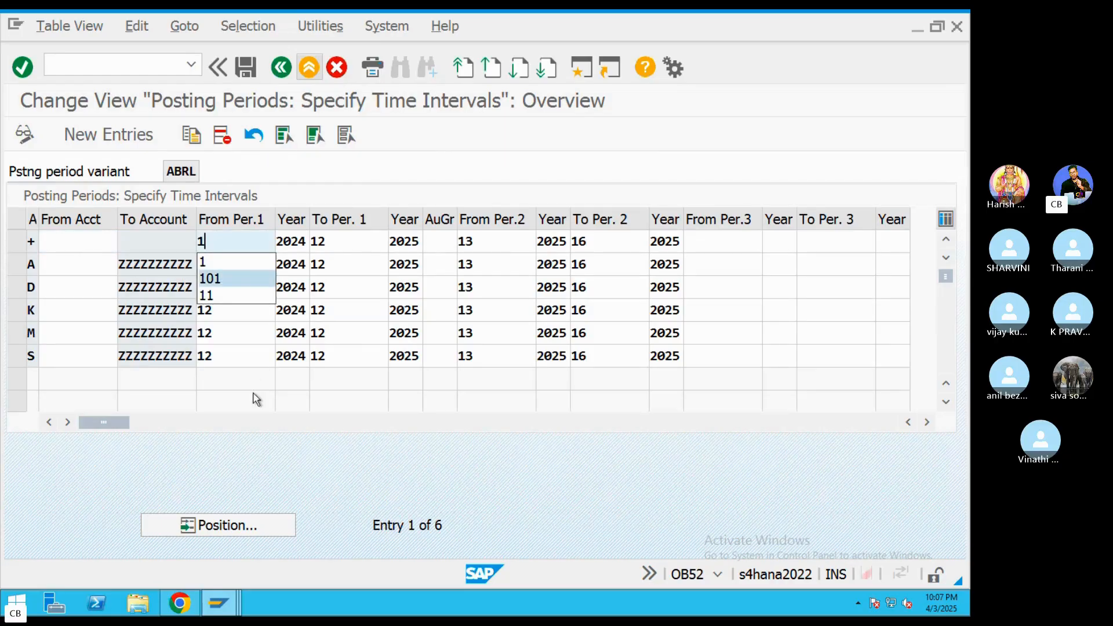
left_click(236, 264)
key("BackSpace")
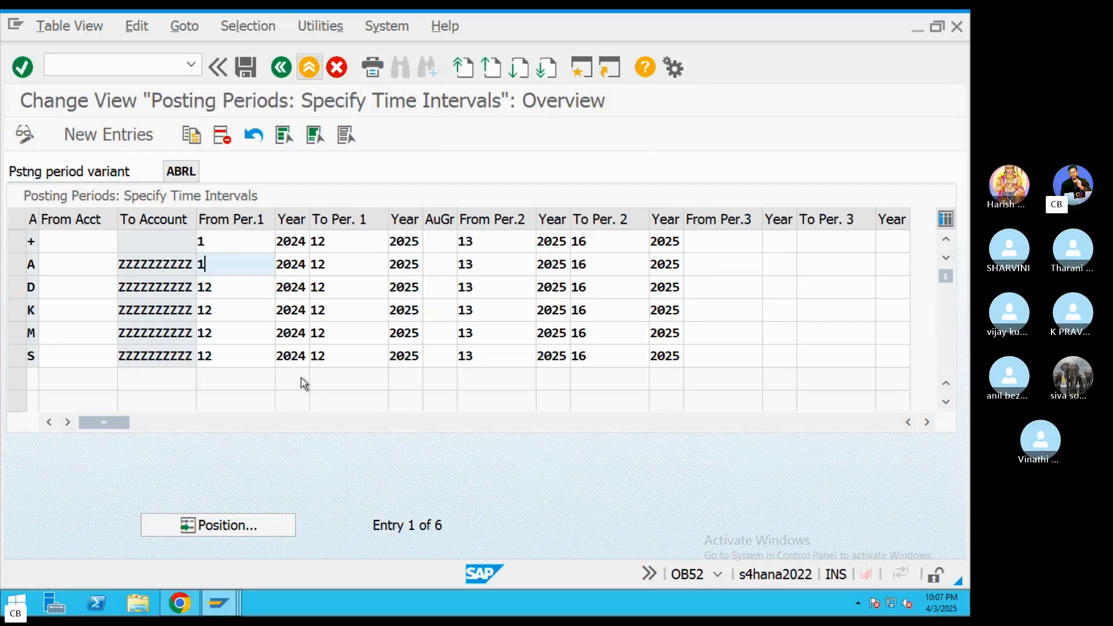
left_click(237, 287)
key("BackSpace")
type("1")
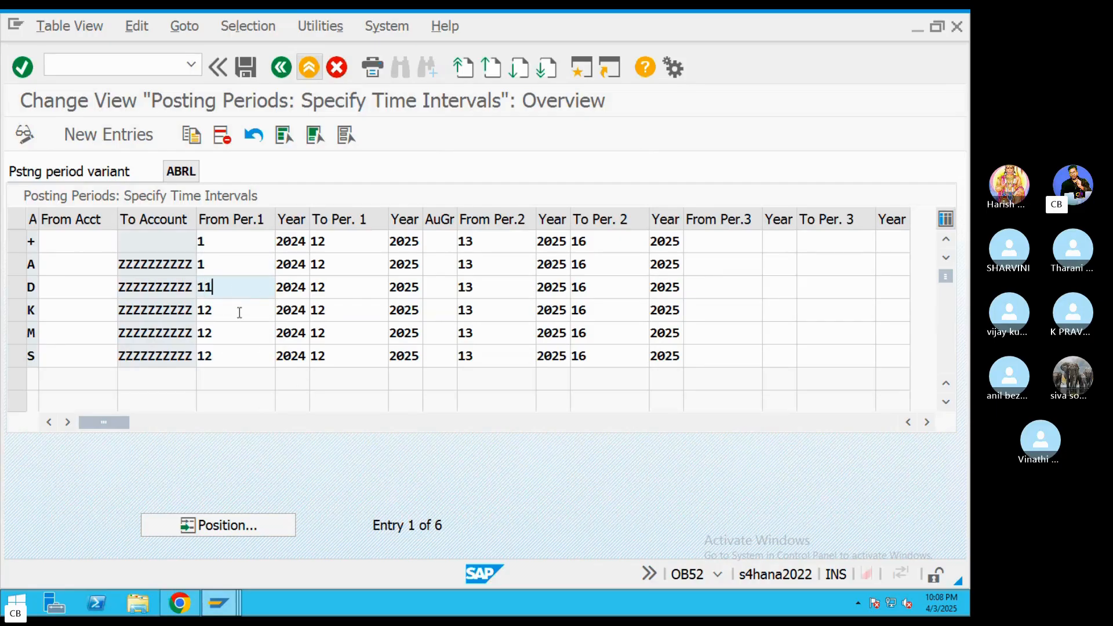
key("BackSpace")
left_click(273, 422)
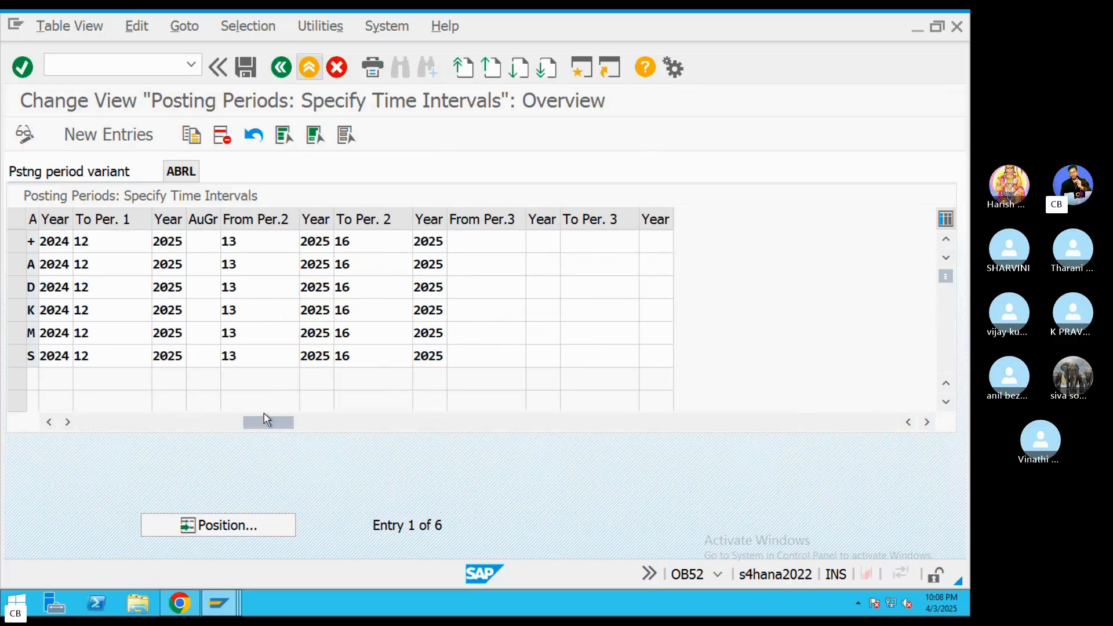
left_click_drag(264, 421, 124, 411)
left_click_drag(234, 319, 171, 313)
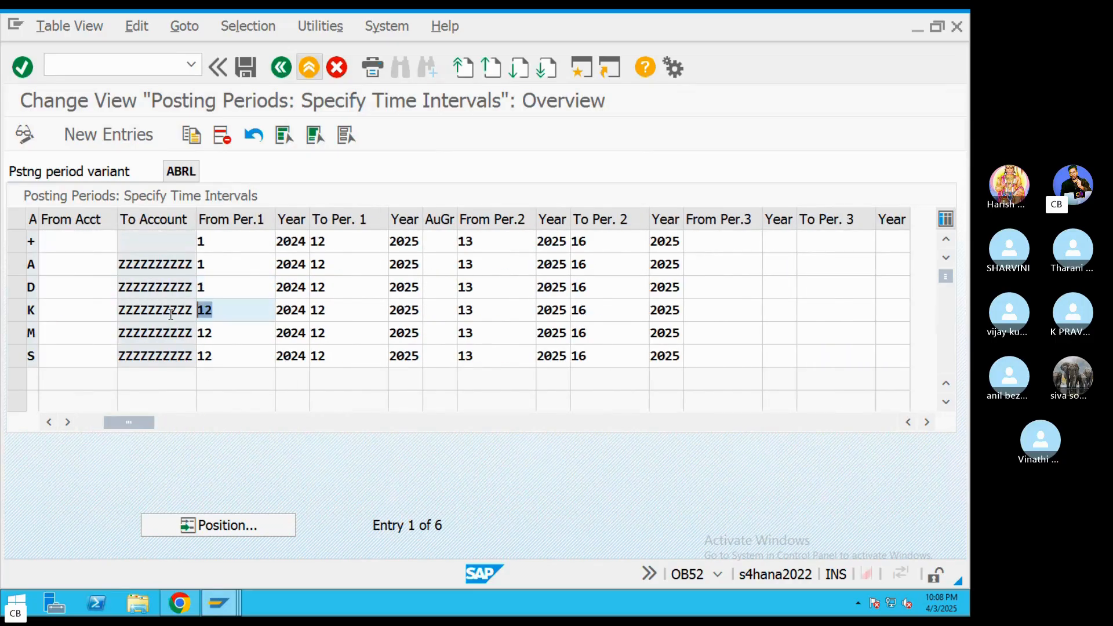
type("1")
left_click(236, 423)
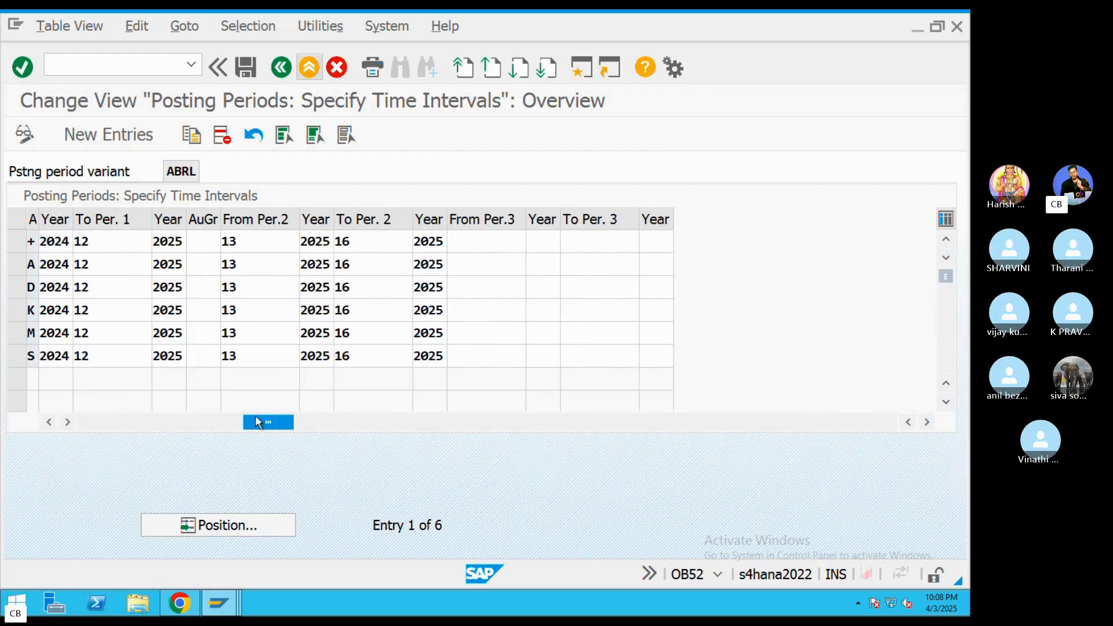
left_click_drag(257, 421, 142, 420)
double_click(222, 334)
type("1")
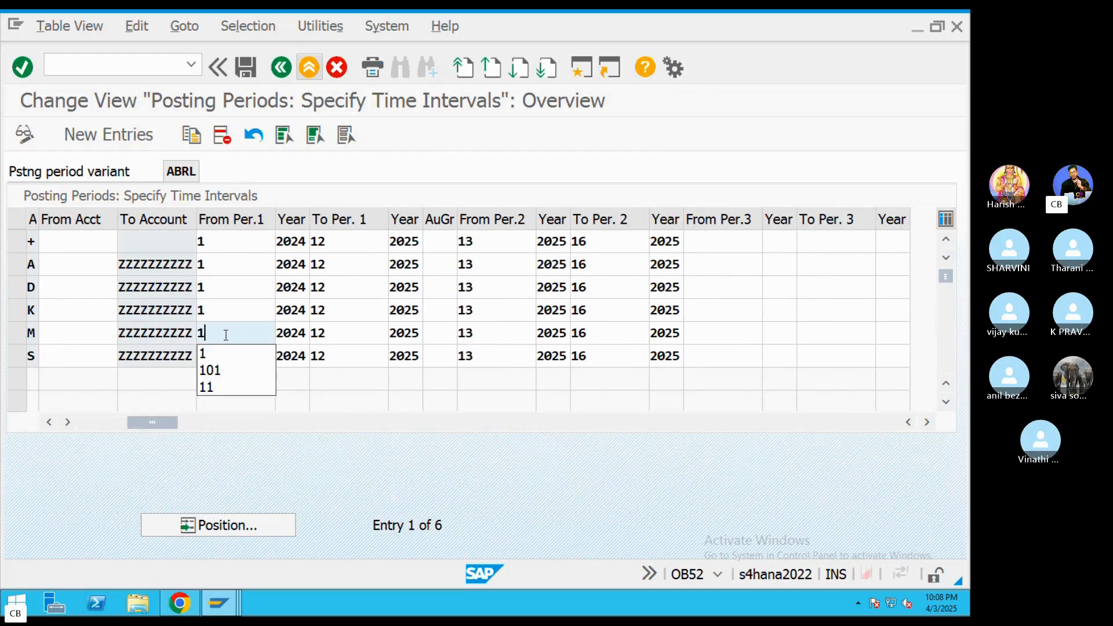
left_click(234, 358)
double_click(234, 358)
type("1")
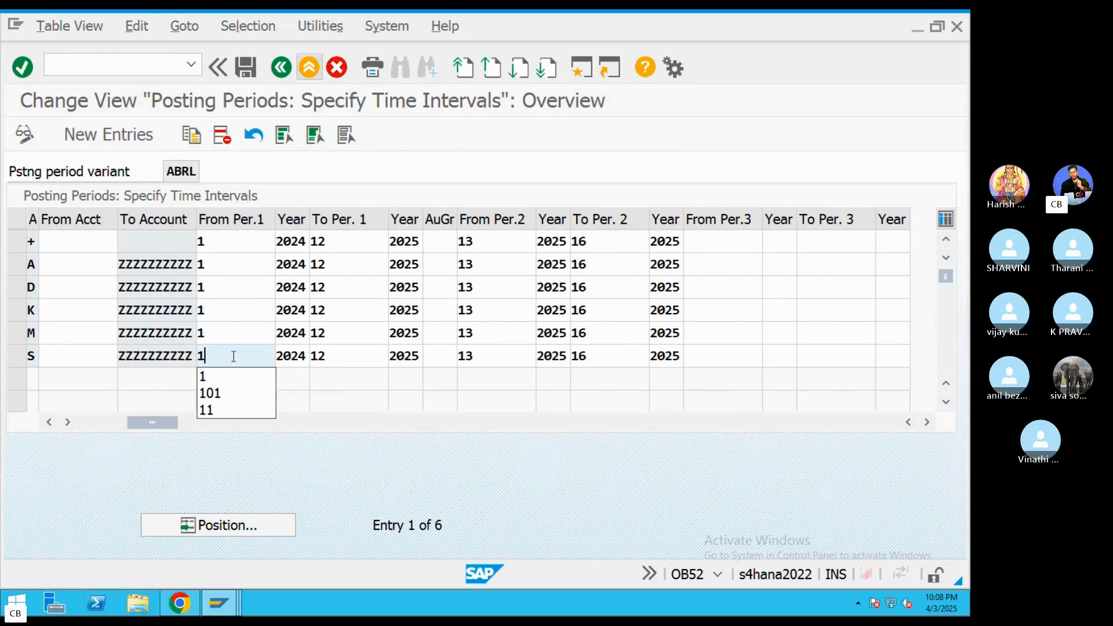
Set the start year to 2025 on the account type rows
double_click(304, 242)
type("2025")
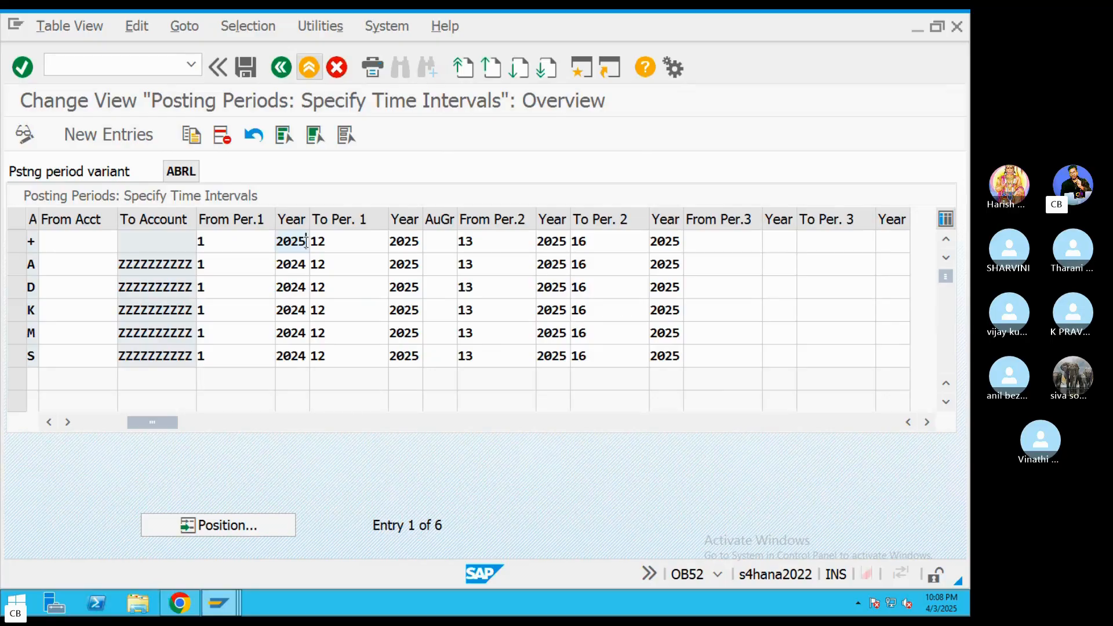
key("Down")
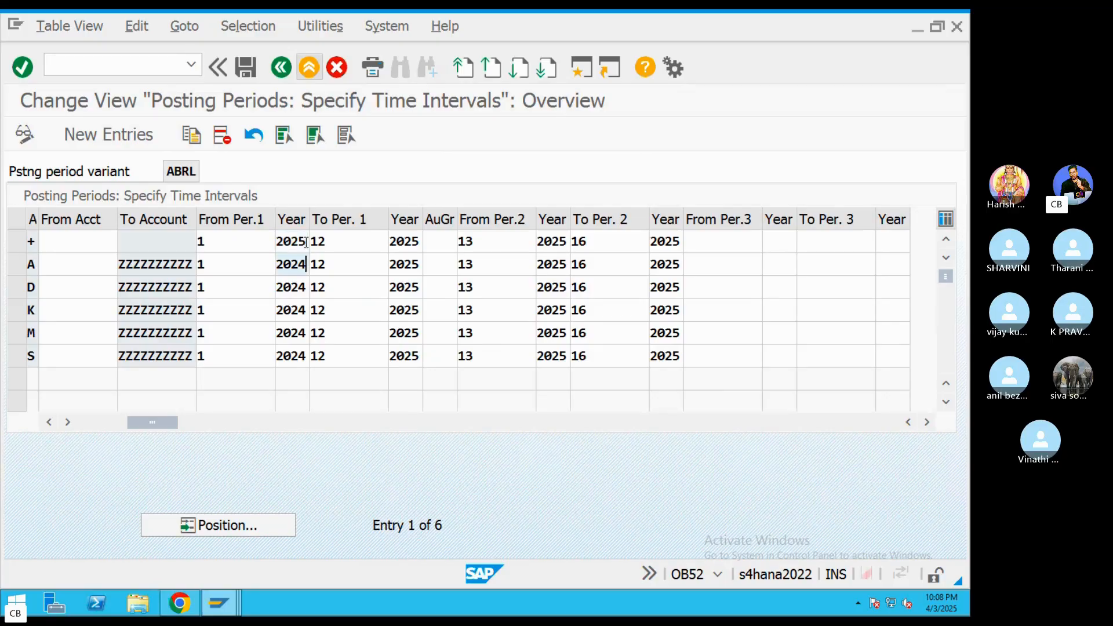
key("BackSpace")
type("5")
key("Down")
key("Down")
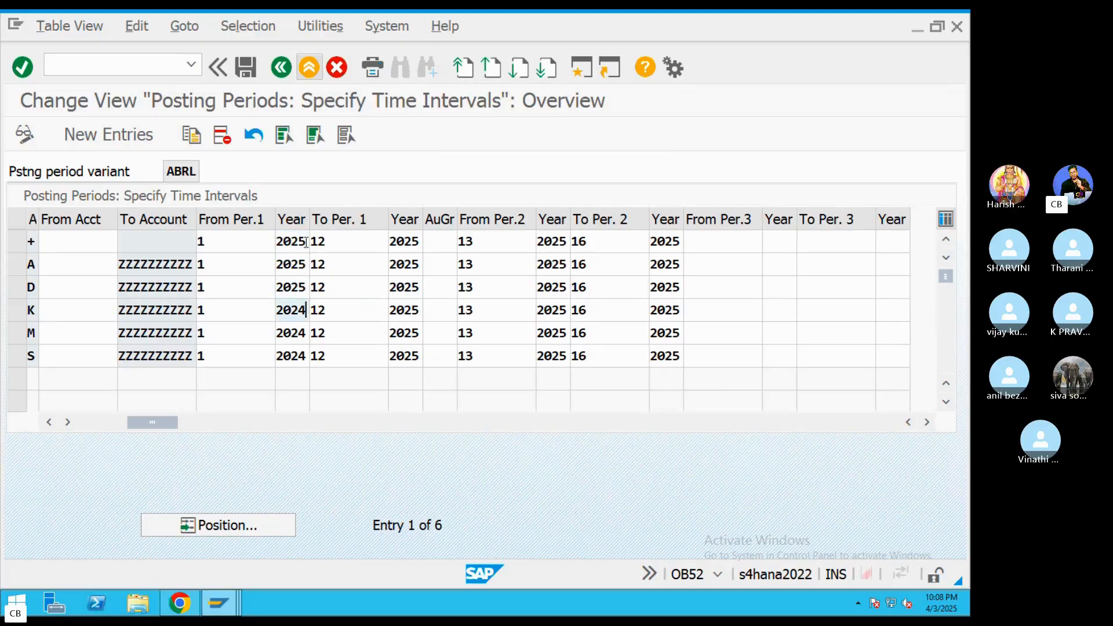
key("Down")
key("BackSpace")
type("5")
key("Down")
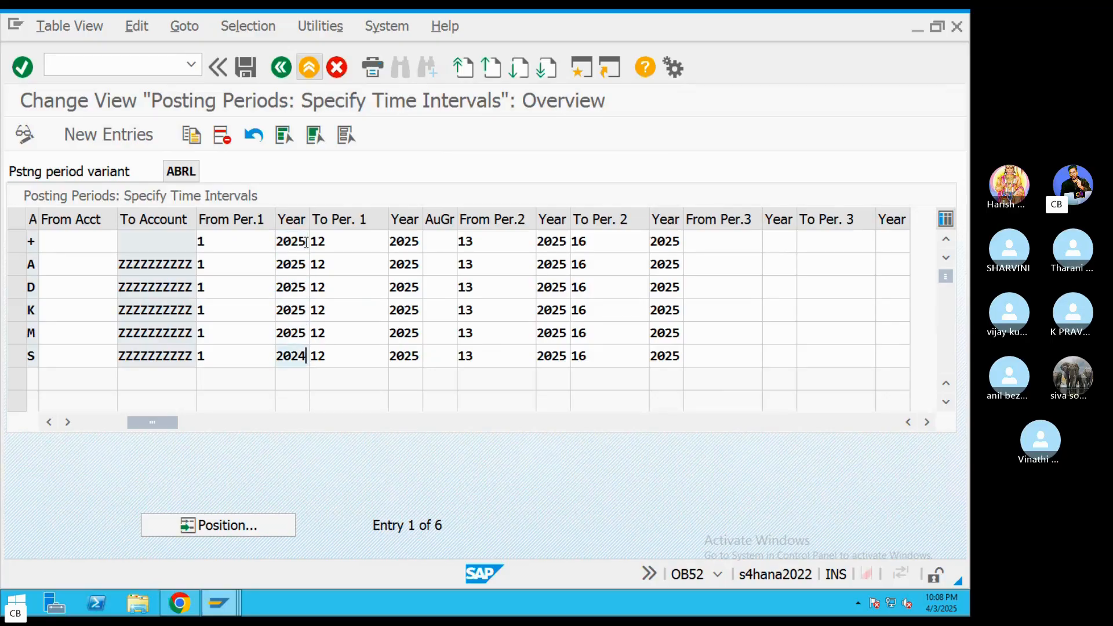
Set To Per. 1 to 1 on every row and save the changes
left_click(327, 243)
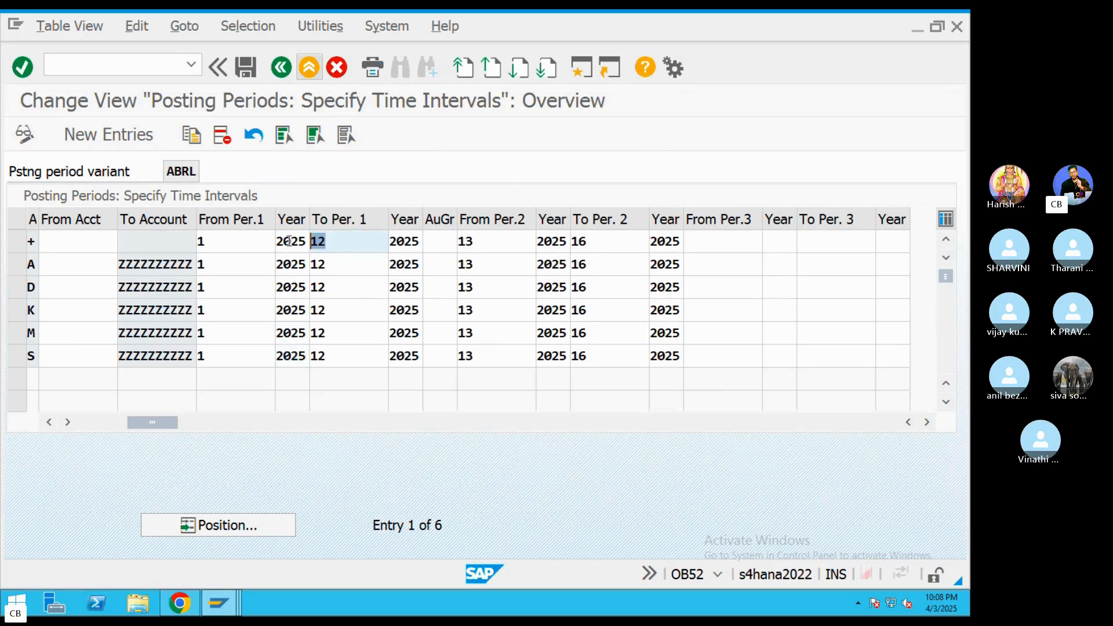
key("BackSpace")
left_click(318, 261)
key("BackSpace")
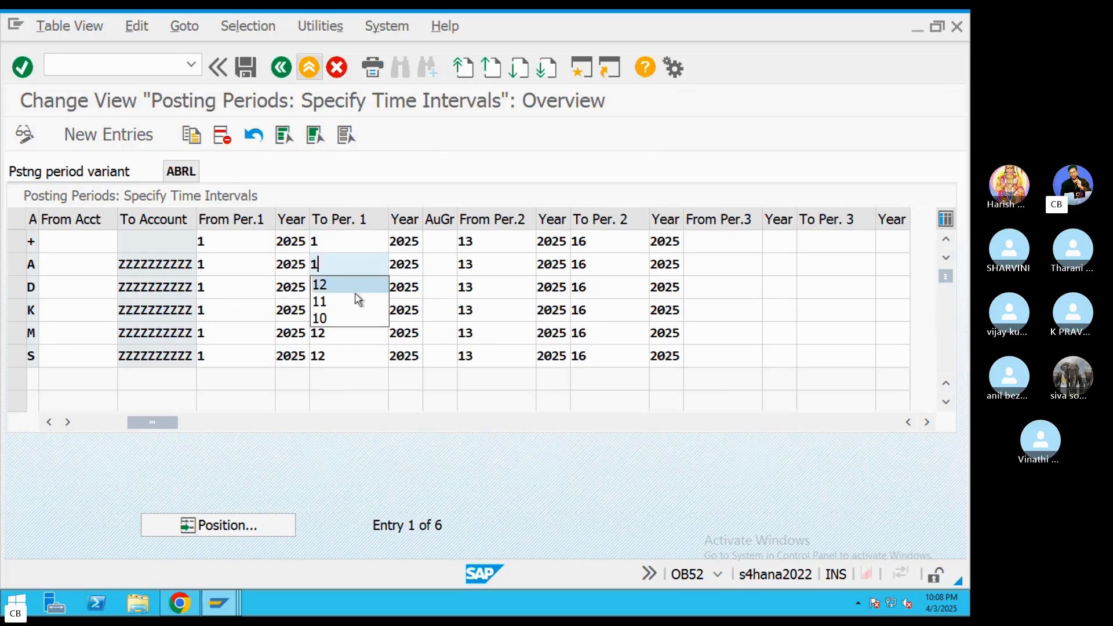
left_click(348, 355)
left_click(338, 294)
key("BackSpace")
left_click(338, 360)
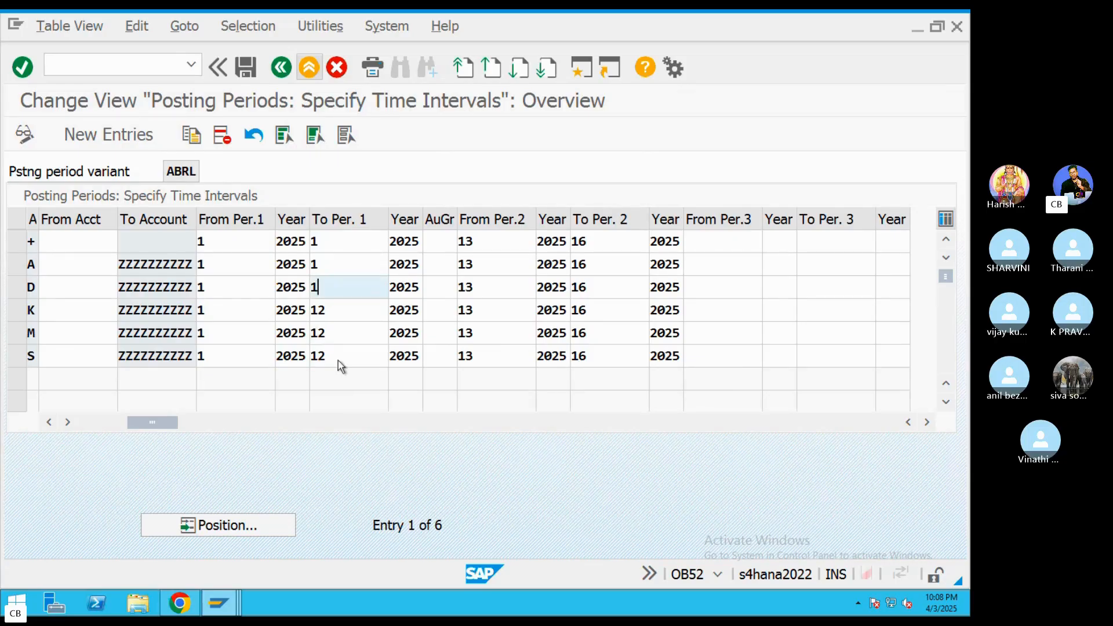
type("1")
left_click_drag(326, 311, 313, 334)
left_click(361, 438)
type("1")
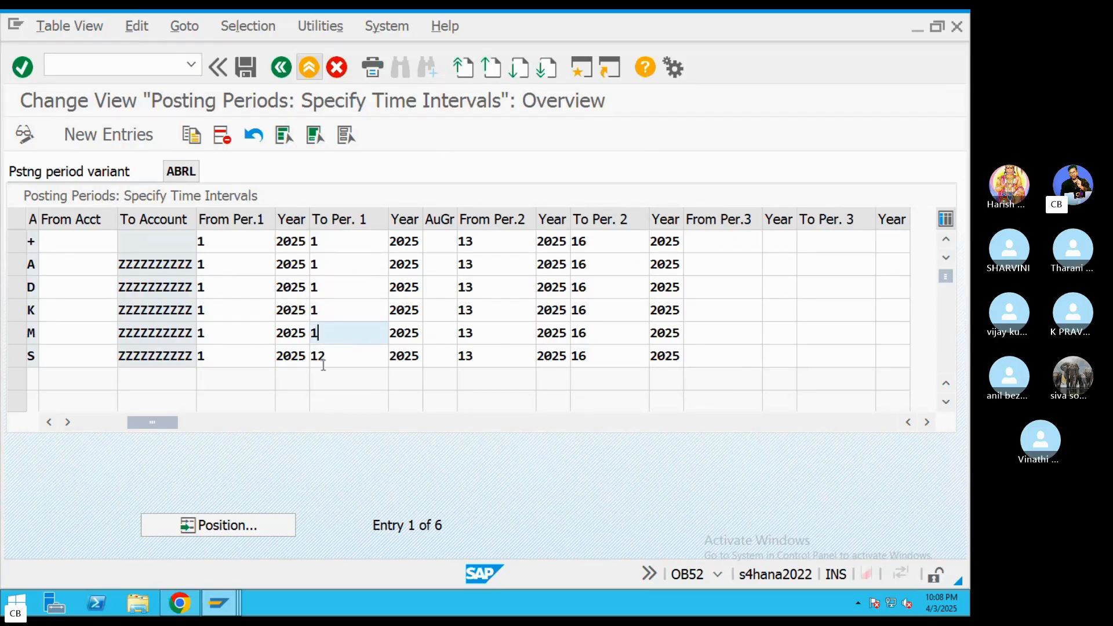
left_click(336, 423)
left_click_drag(367, 420, 182, 418)
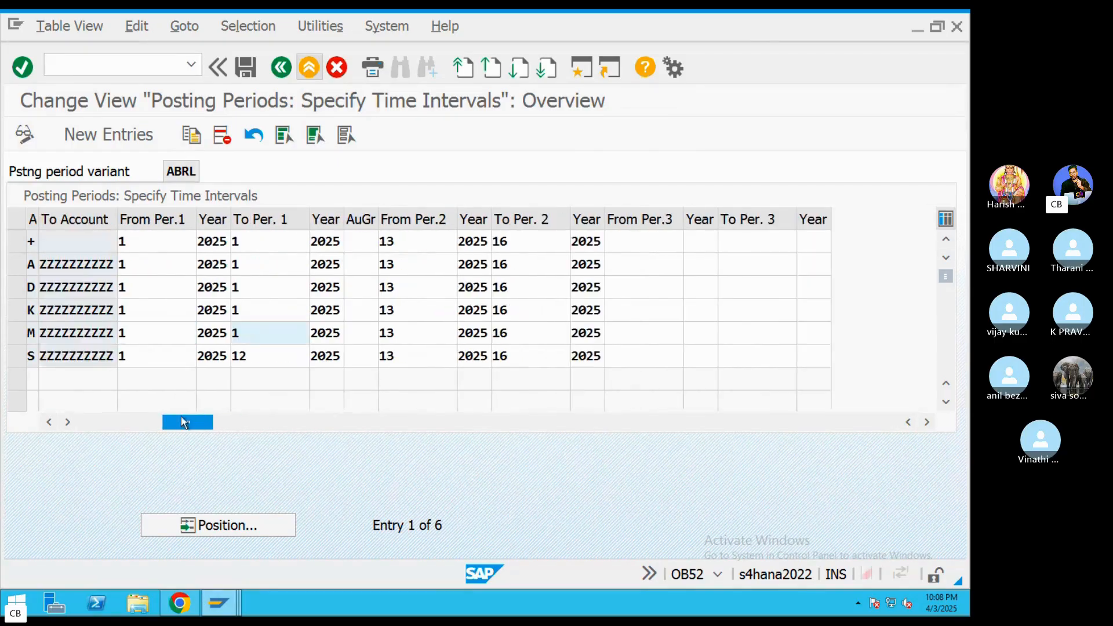
double_click(261, 358)
type("1")
key("ctrl+s")
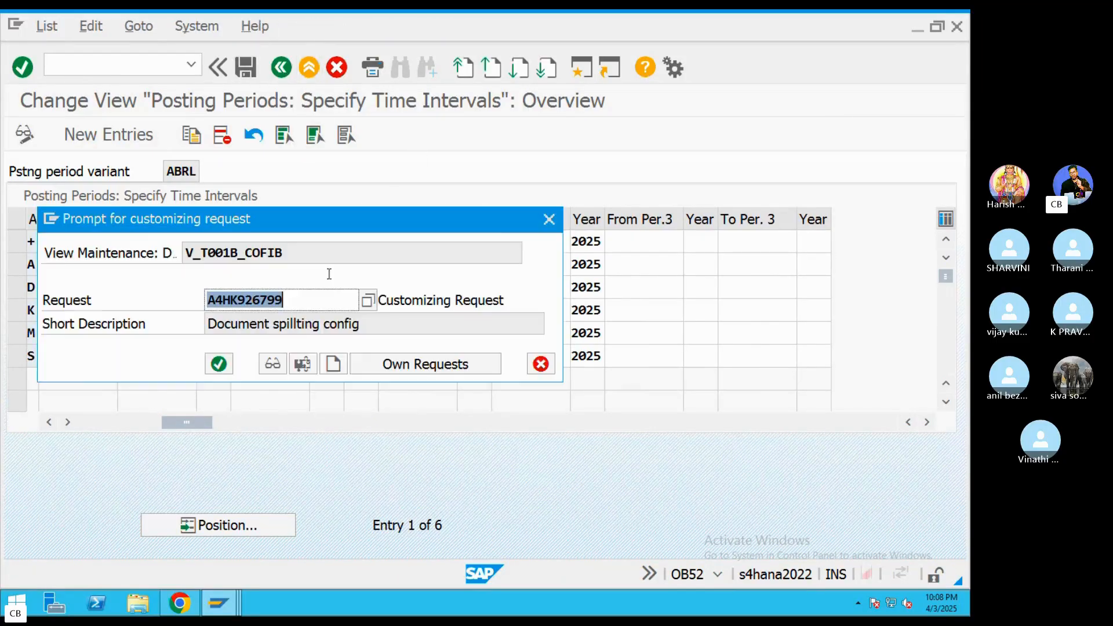
Confirm the customizing request and close the vendor invoice window
left_click(219, 365)
mouse_move(224, 603)
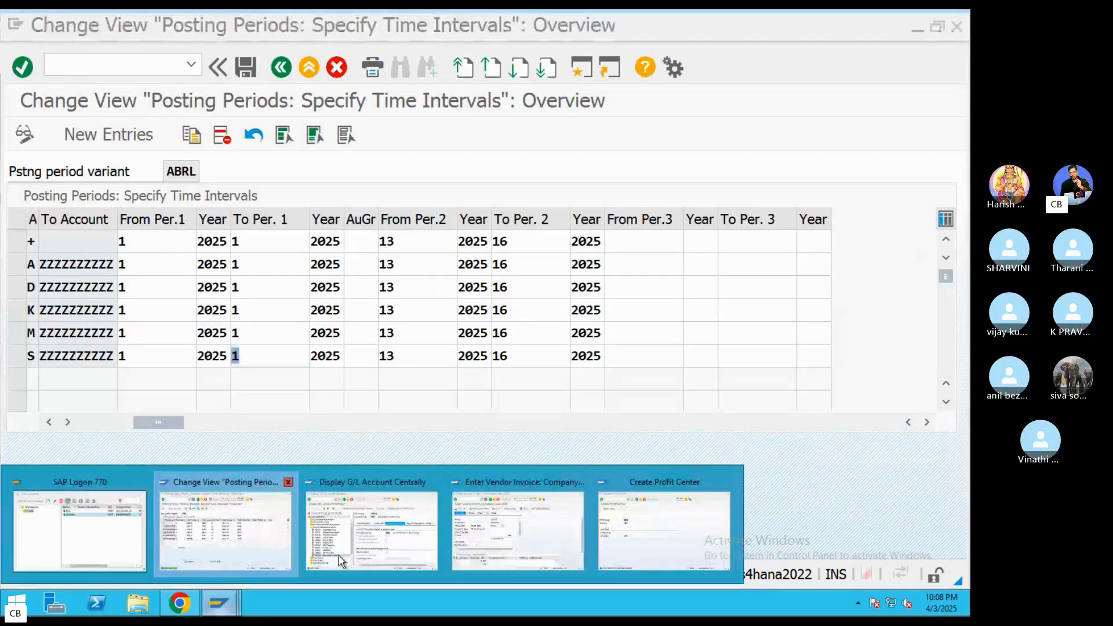
left_click(463, 507)
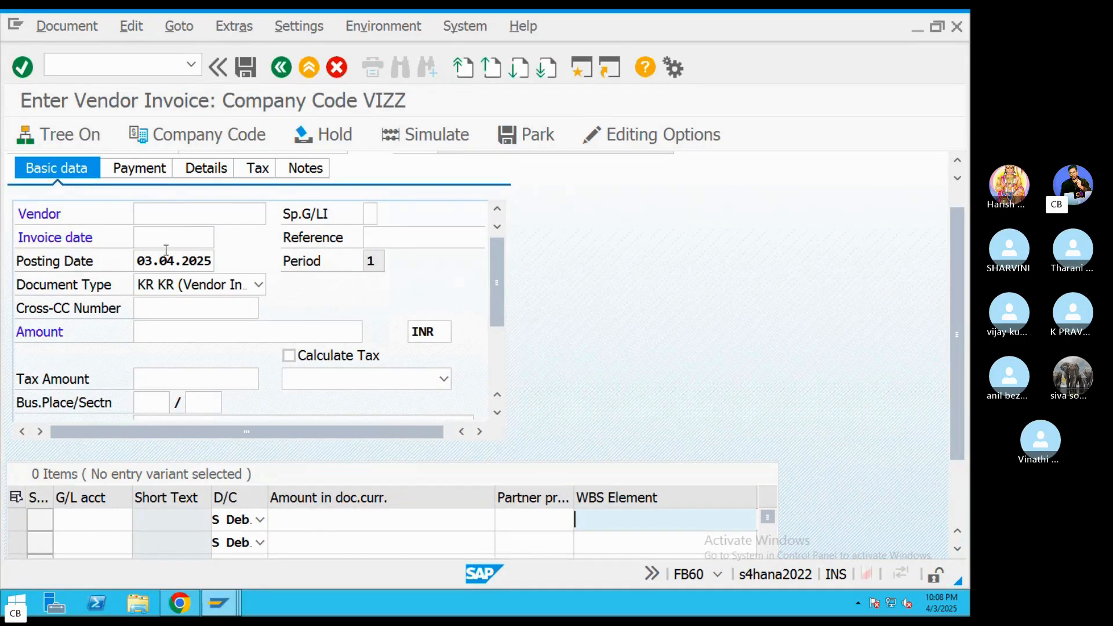
left_click(161, 214)
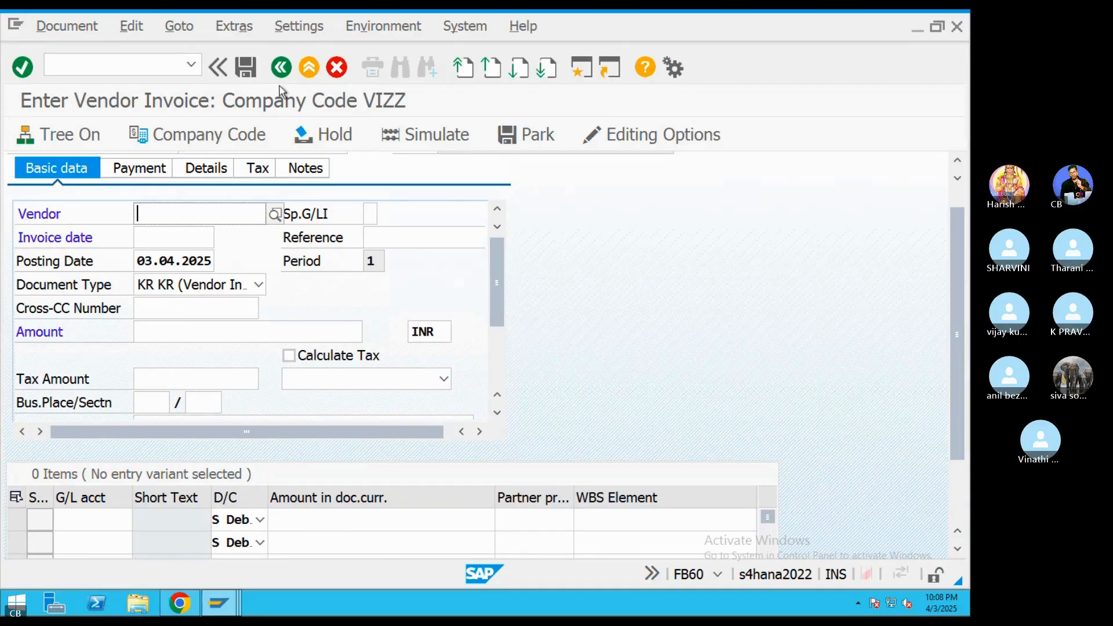
left_click(281, 68)
mouse_move(218, 603)
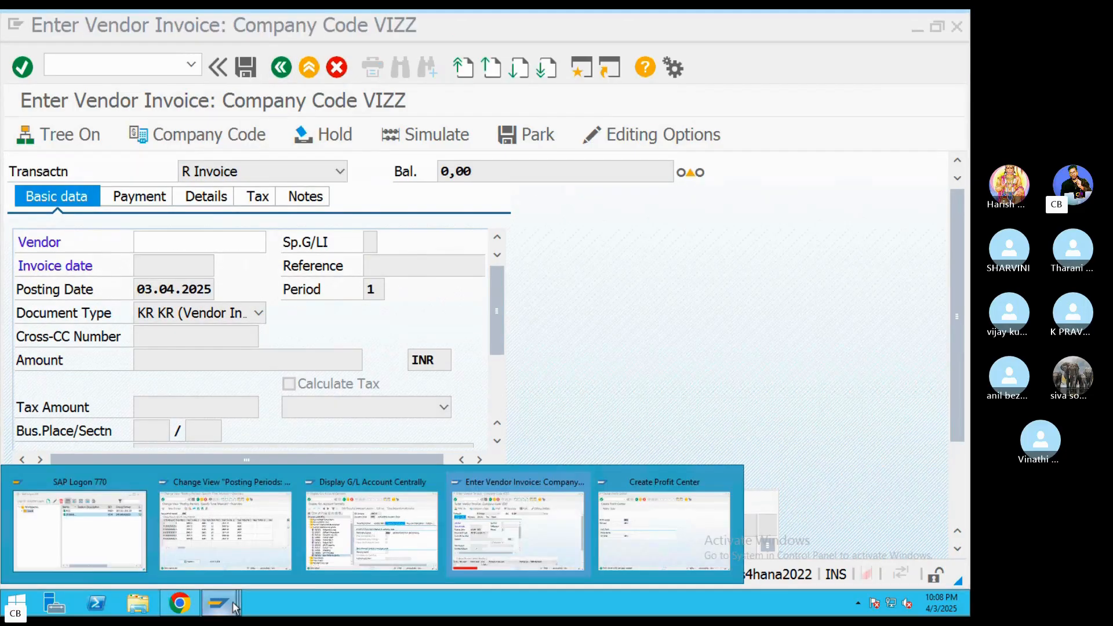
left_click(498, 570)
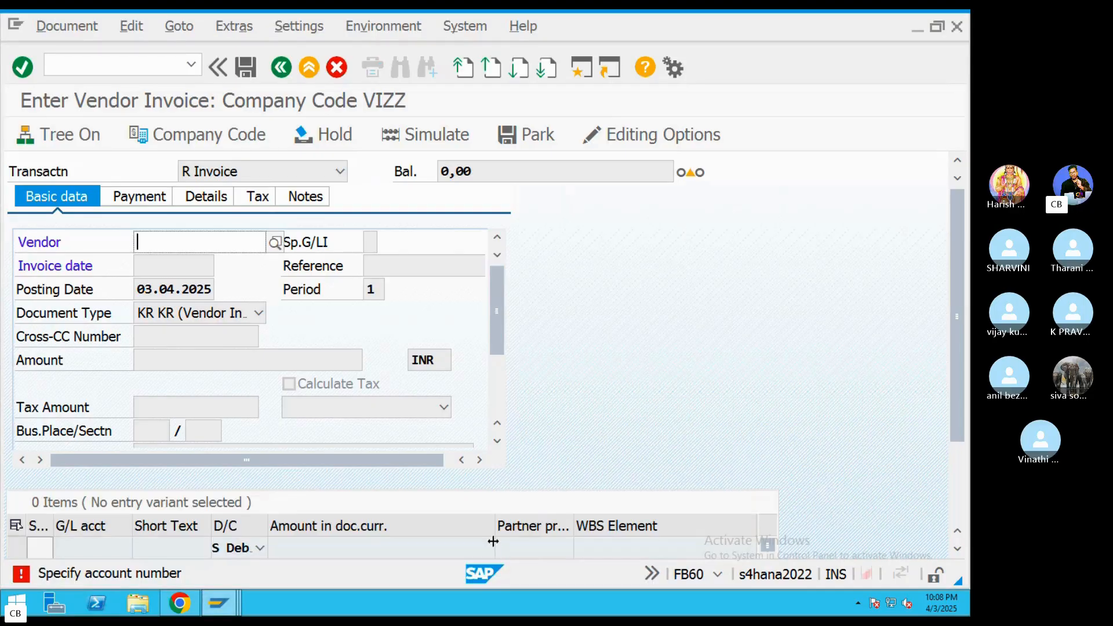
mouse_move(226, 606)
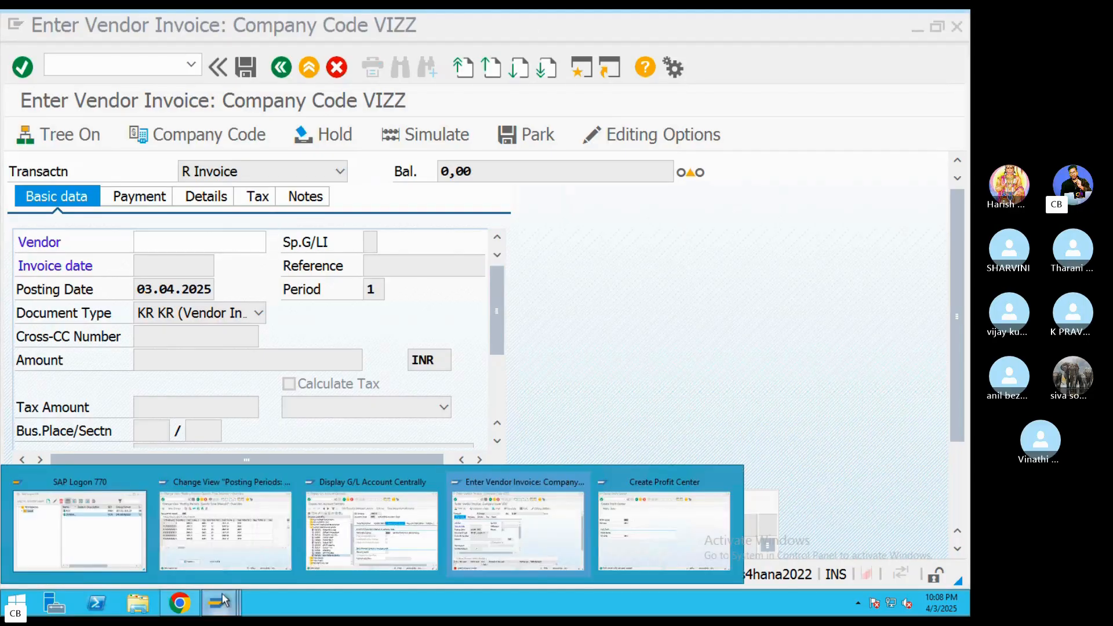
left_click(580, 483)
Exit profit center creation and start FB50 G/L document entry
left_click(551, 522)
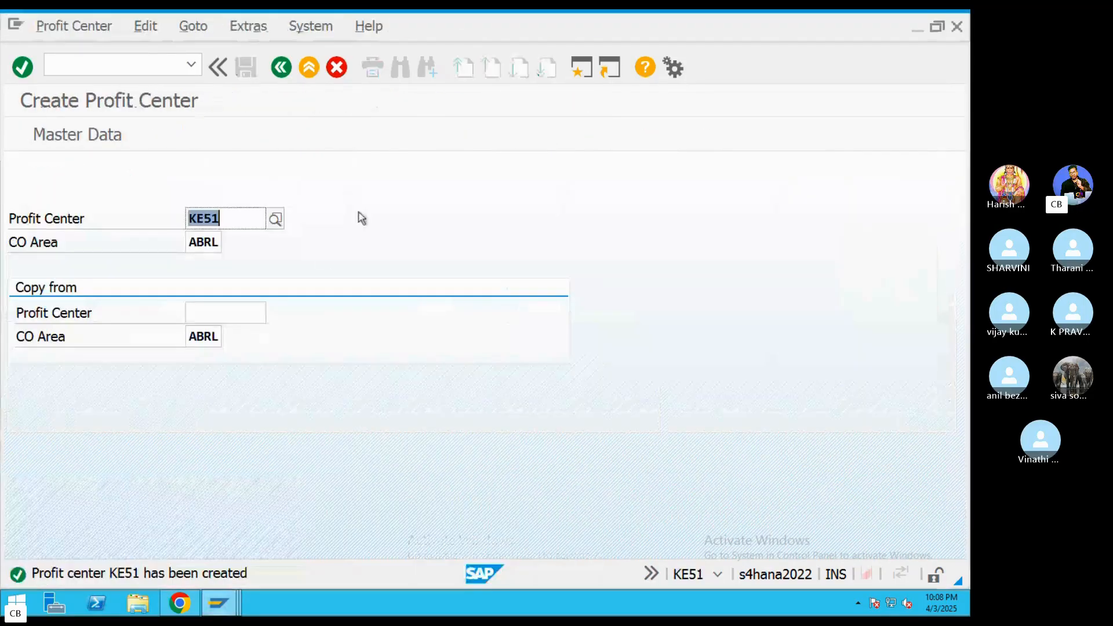
left_click(309, 68)
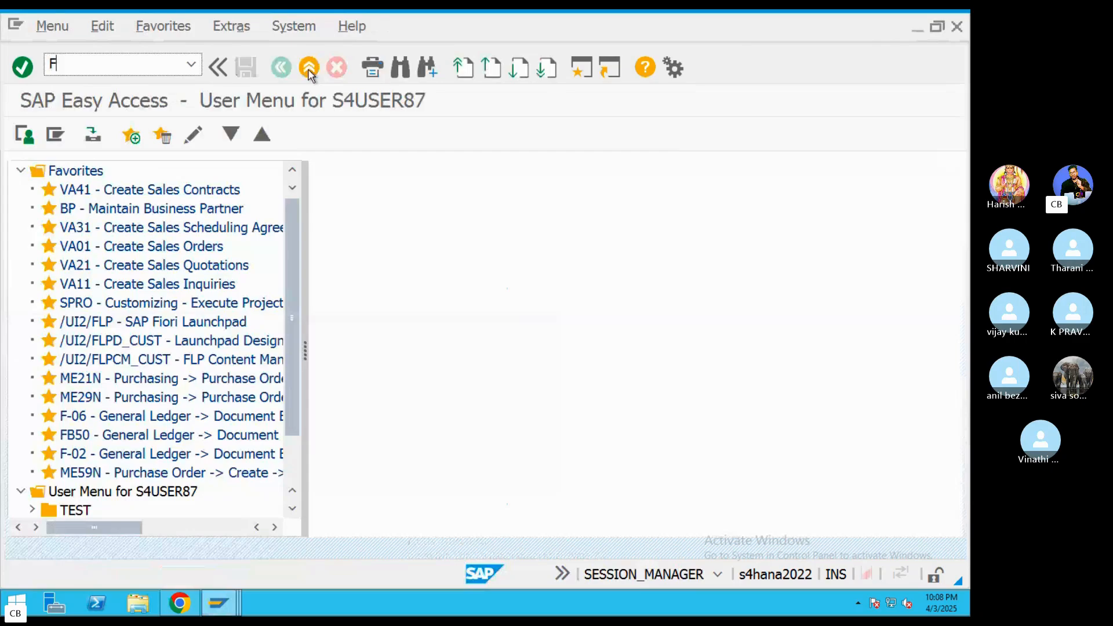
type("FB50")
key("Return")
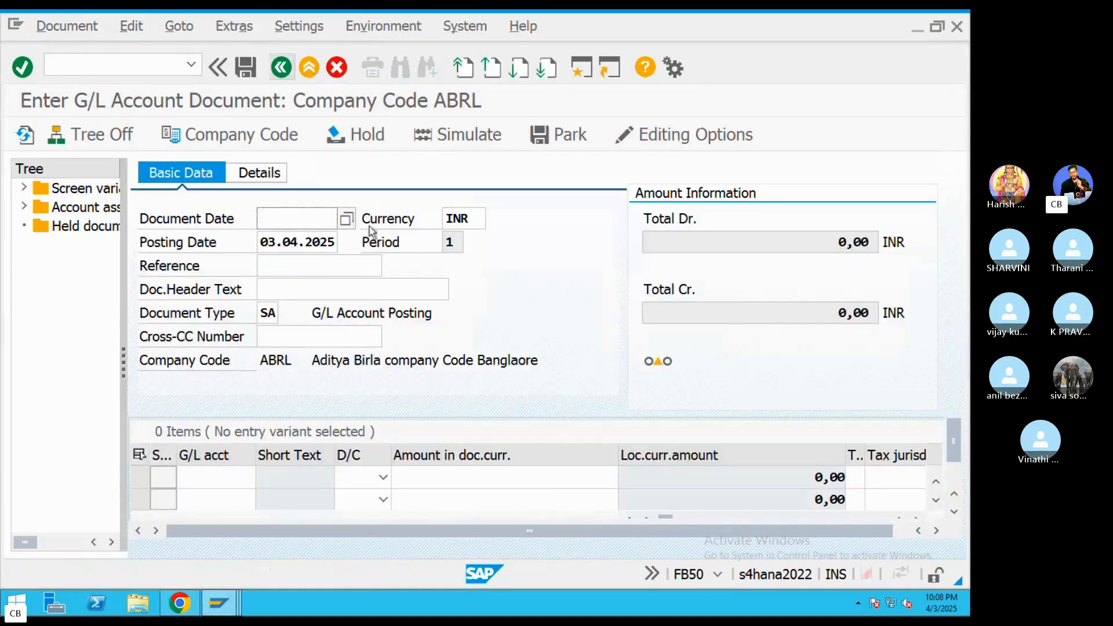
Set the document date to 3 April 2025 and the reference to REF4343
left_click(347, 218)
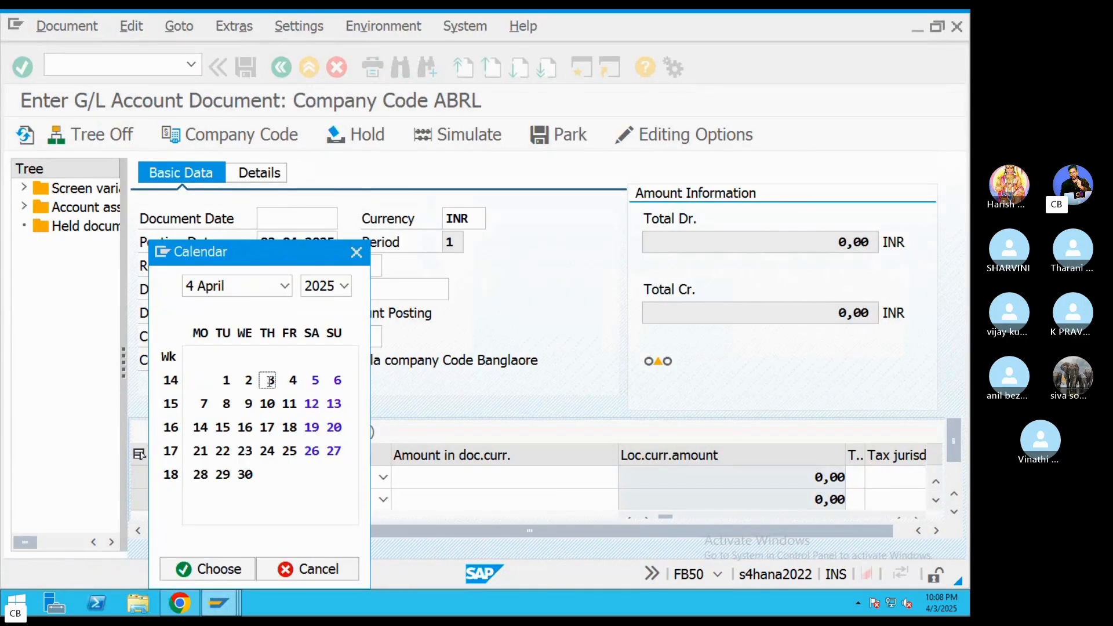
double_click(270, 381)
left_click(283, 267)
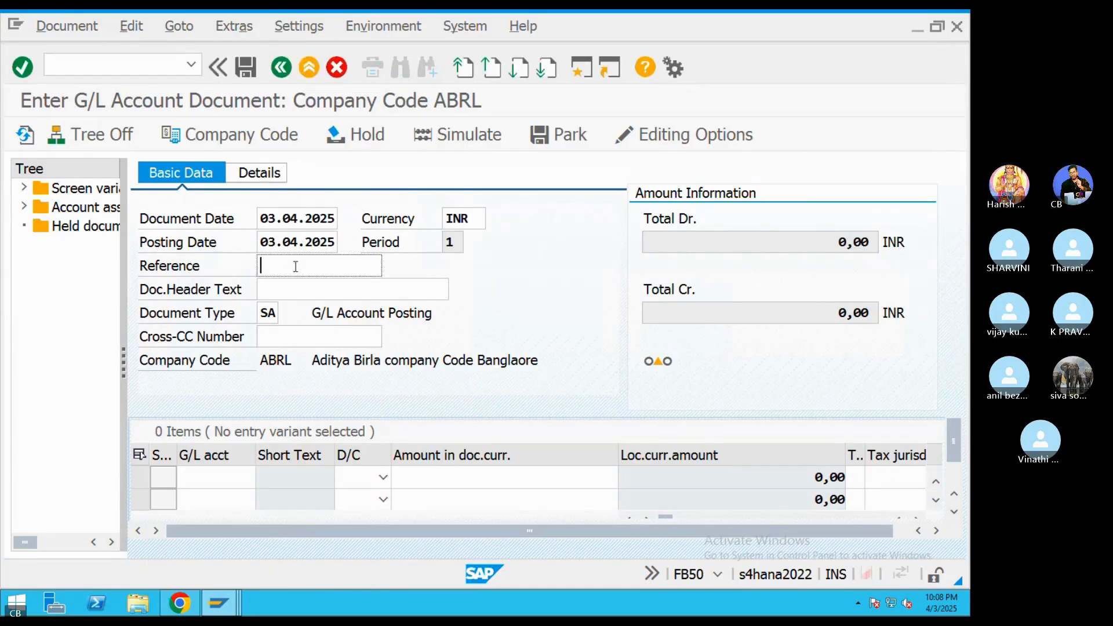
type("REF4343")
Choose G/L account 400323 for the first line item from the account hit list
left_click(226, 481)
key("F4")
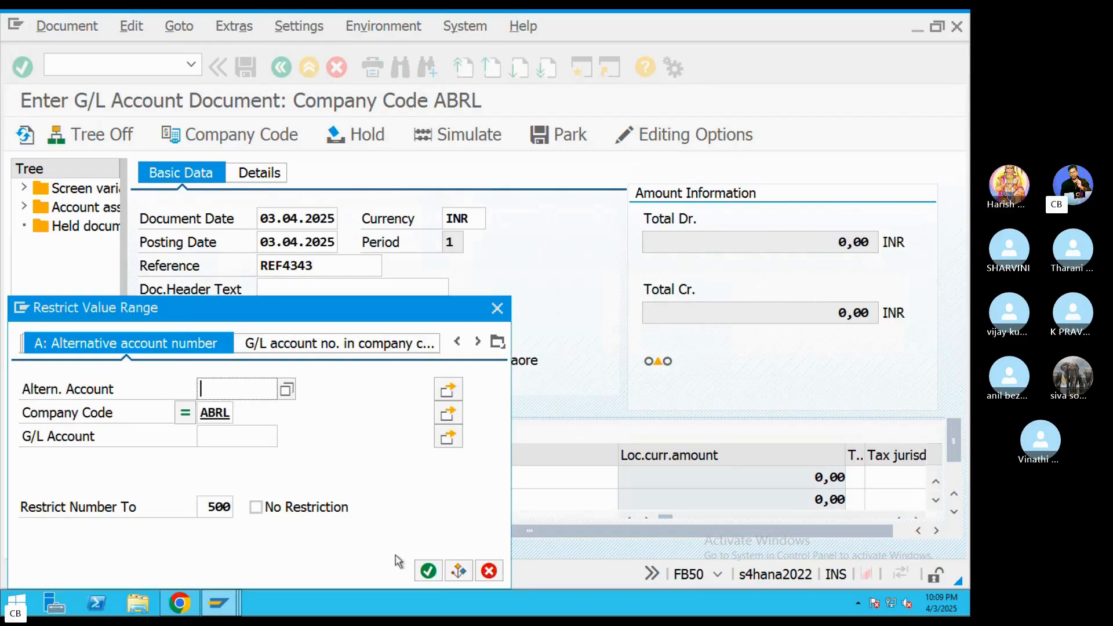
left_click(428, 571)
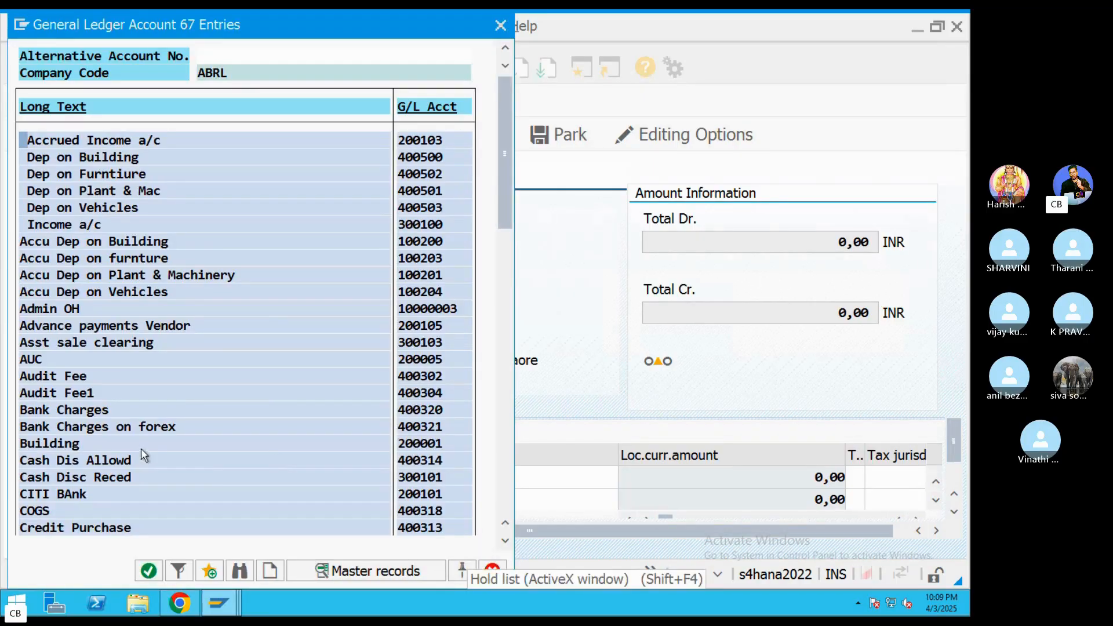
scroll(148, 455, "down", 5)
scroll(149, 448, "down", 8)
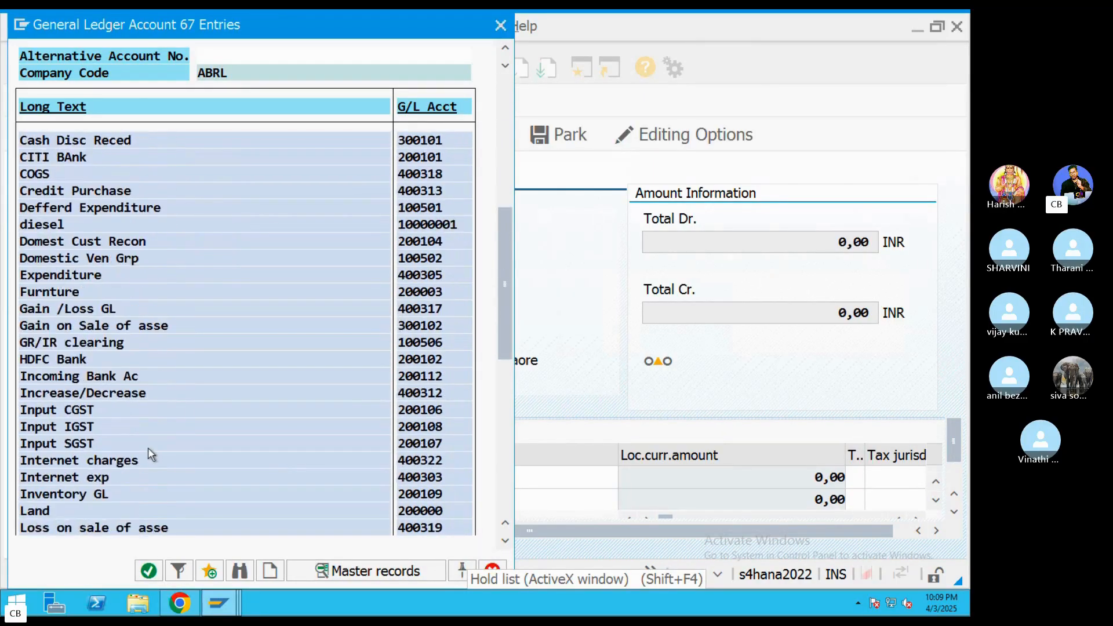
scroll(148, 448, "down", 1)
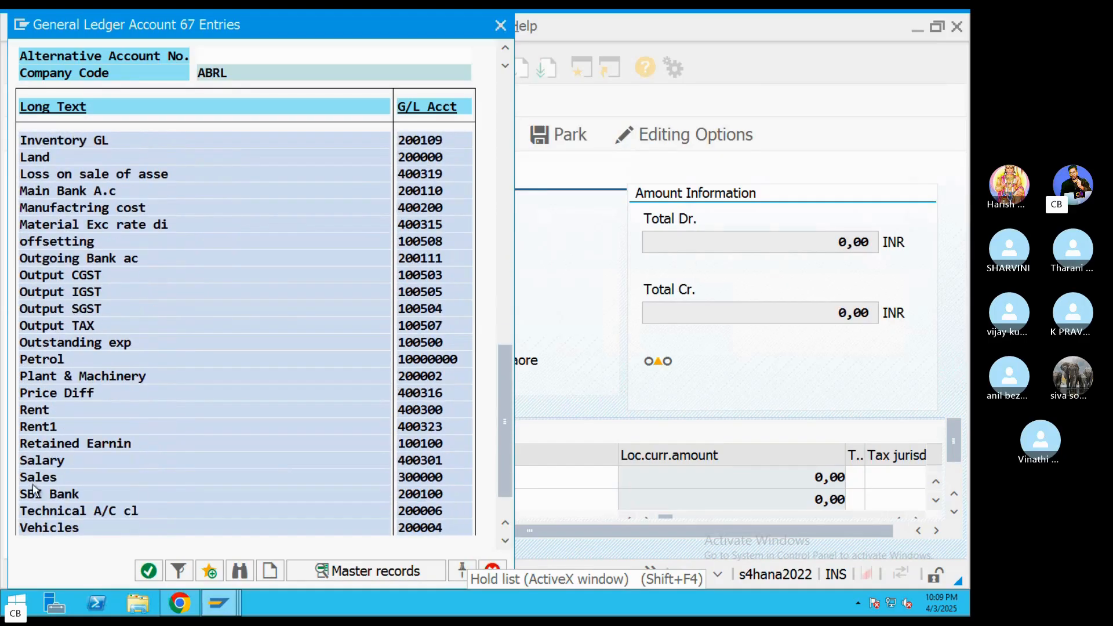
double_click(22, 432)
Choose Salary account 400301 for the second line item
left_click(221, 500)
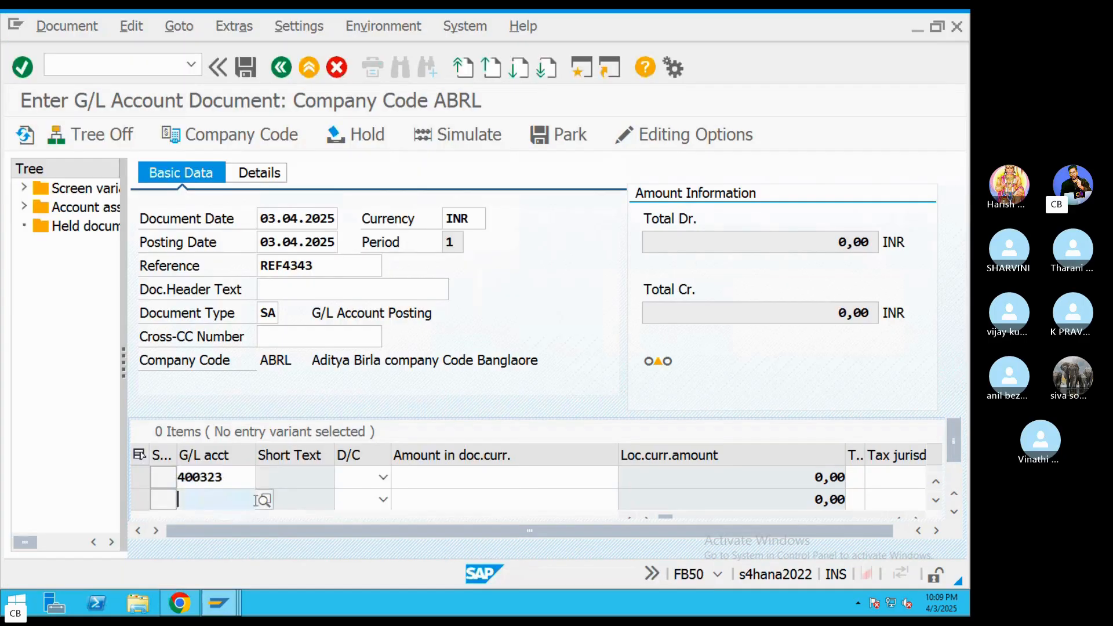
left_click(260, 502)
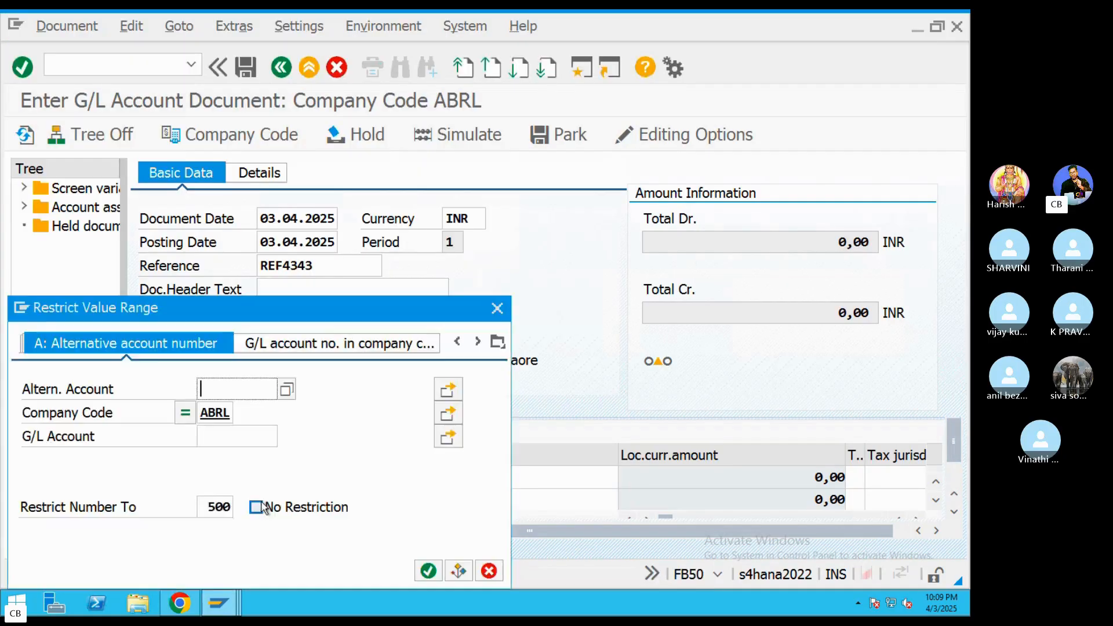
left_click(429, 570)
scroll(254, 472, "down", 8)
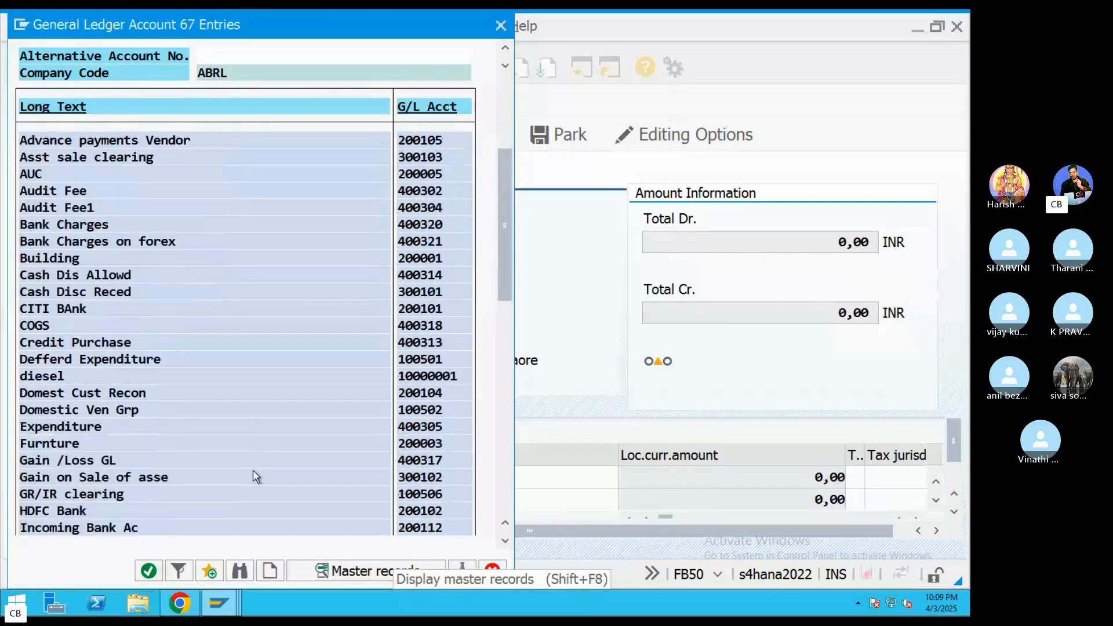
scroll(253, 471, "down", 6)
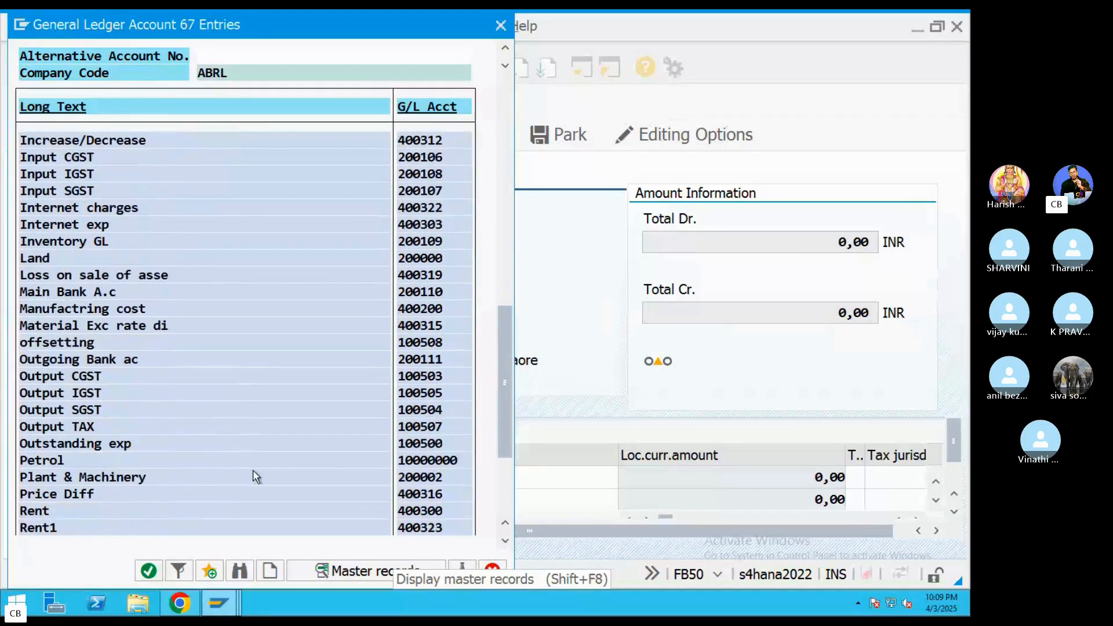
double_click(64, 460)
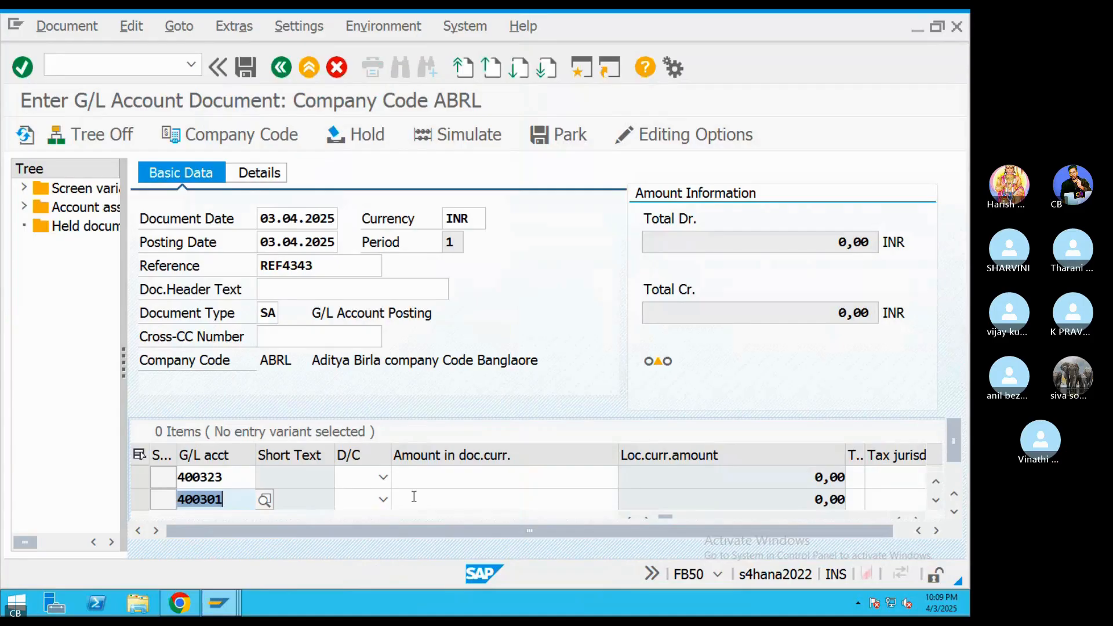
Set both lines to S Debit and enter 100000 as the first line's amount
left_click(383, 478)
left_click(350, 514)
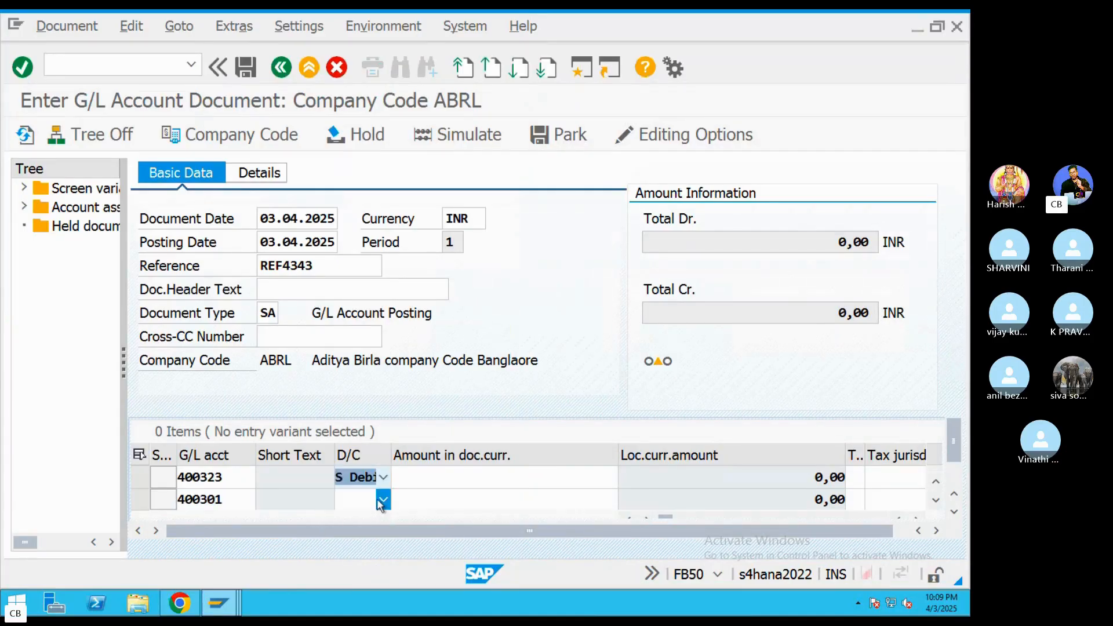
left_click(383, 500)
left_click(359, 536)
left_click(584, 477)
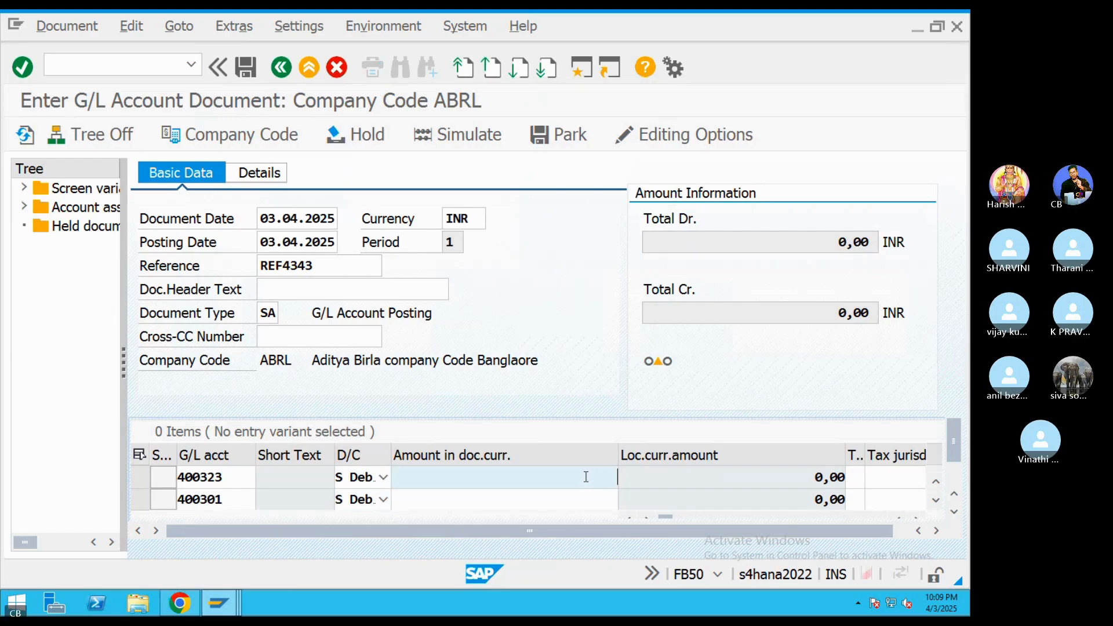
left_click(545, 239)
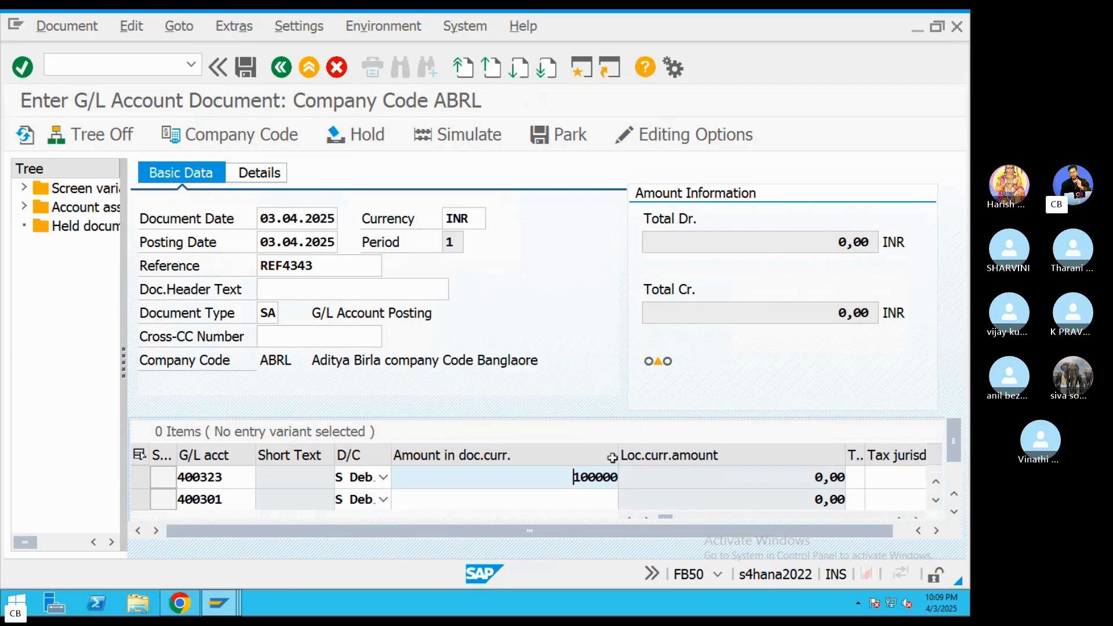
left_click(571, 499)
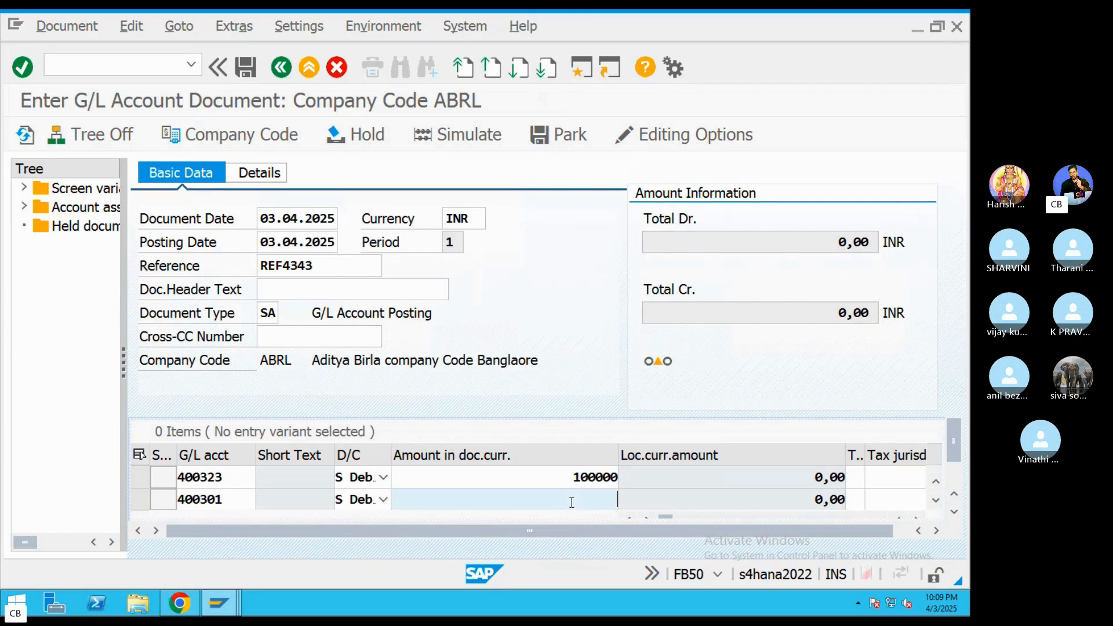
Enter 100000 on the second line and assign cost center CS01 to the first line
type("100000")
key("Return")
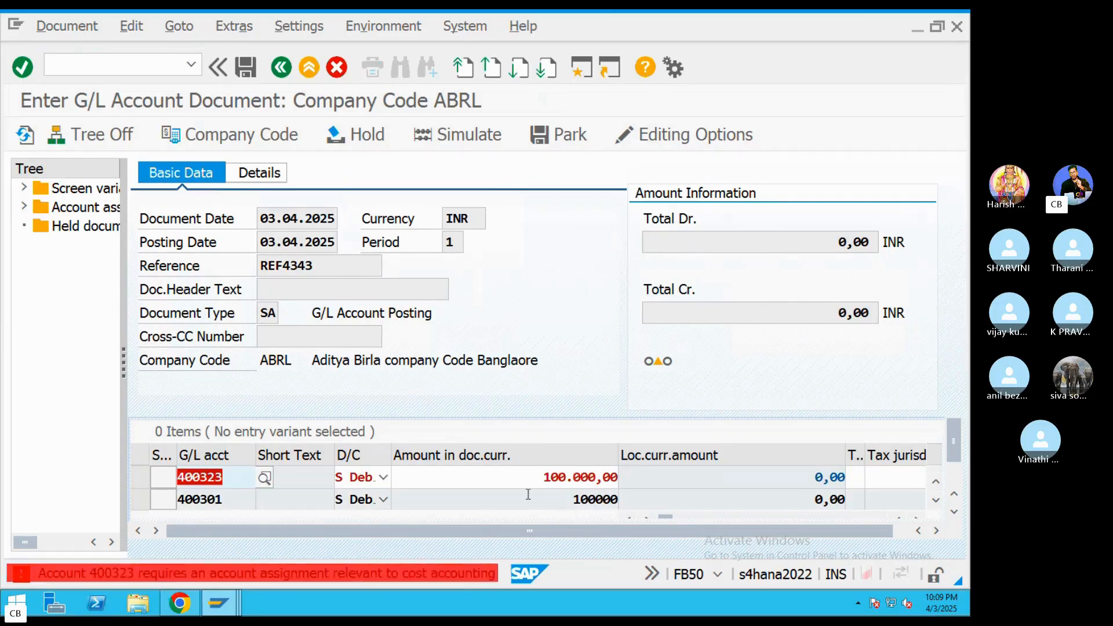
key("Tab")
key("Tab")
key("Tab")
key("Tab")
key("Tab")
key("Tab")
key("Tab")
key("Tab")
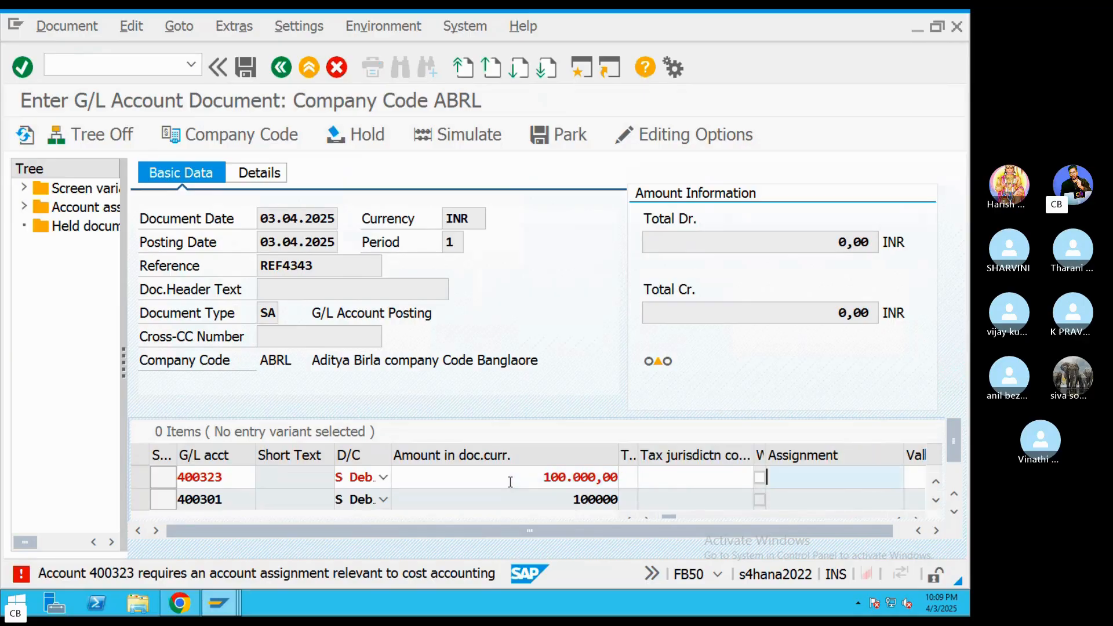
key("Tab")
key("Tab")
key("Tab")
key("Tab")
key("Tab")
key("Tab")
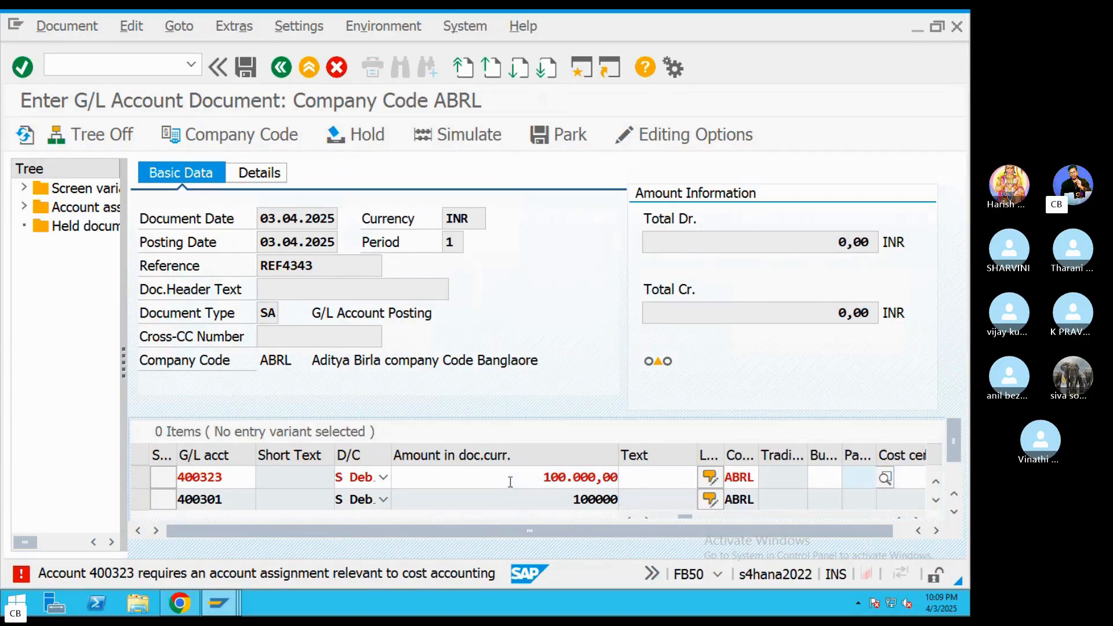
key("Tab")
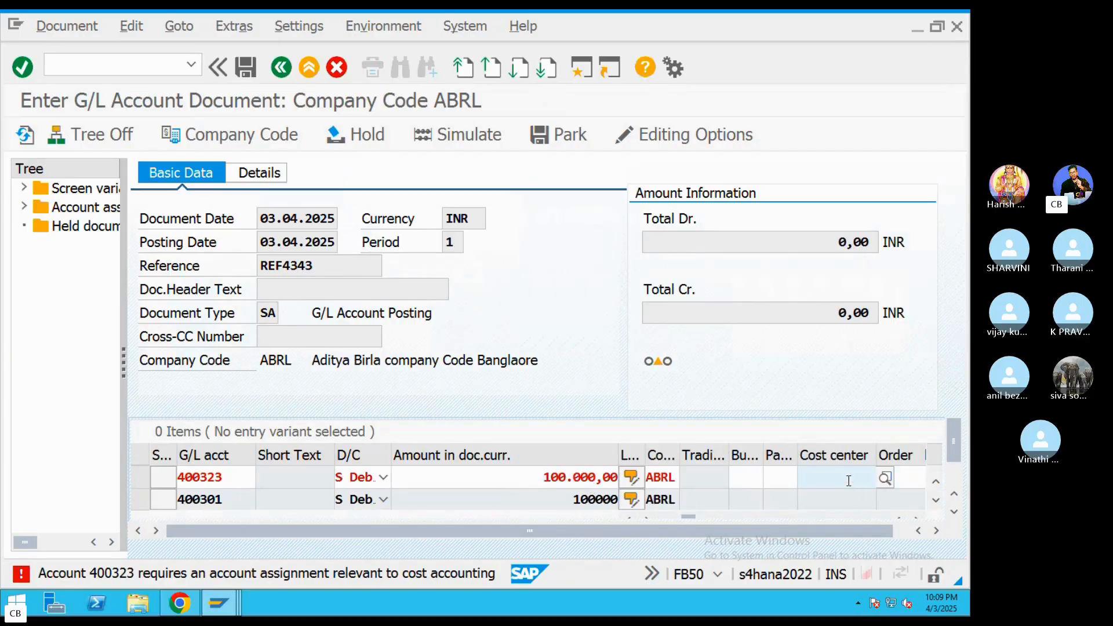
left_click(885, 479)
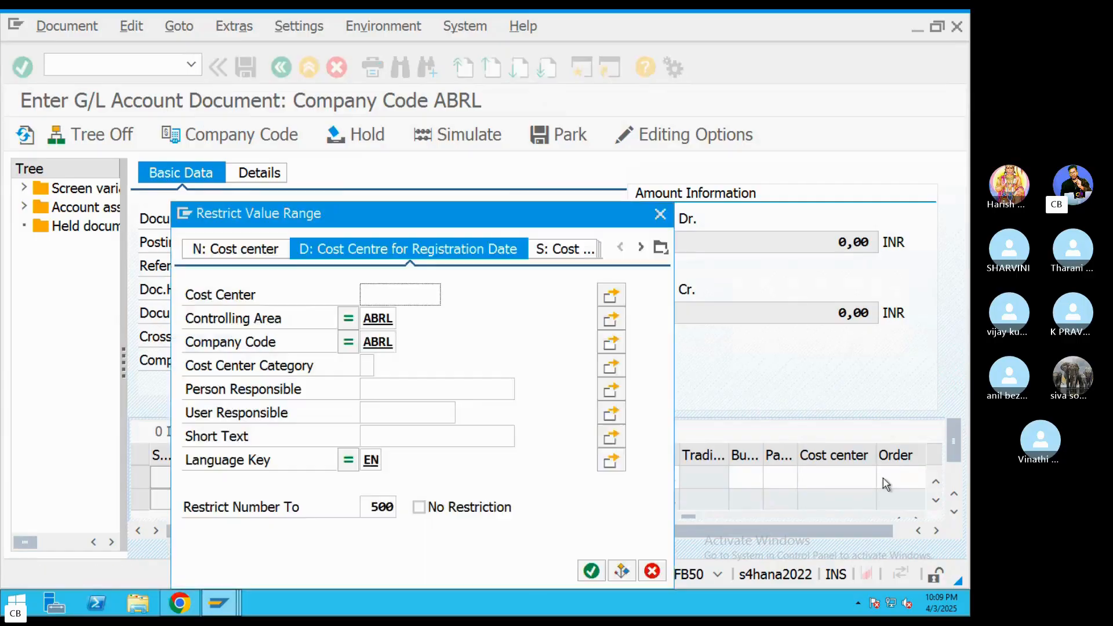
left_click(592, 572)
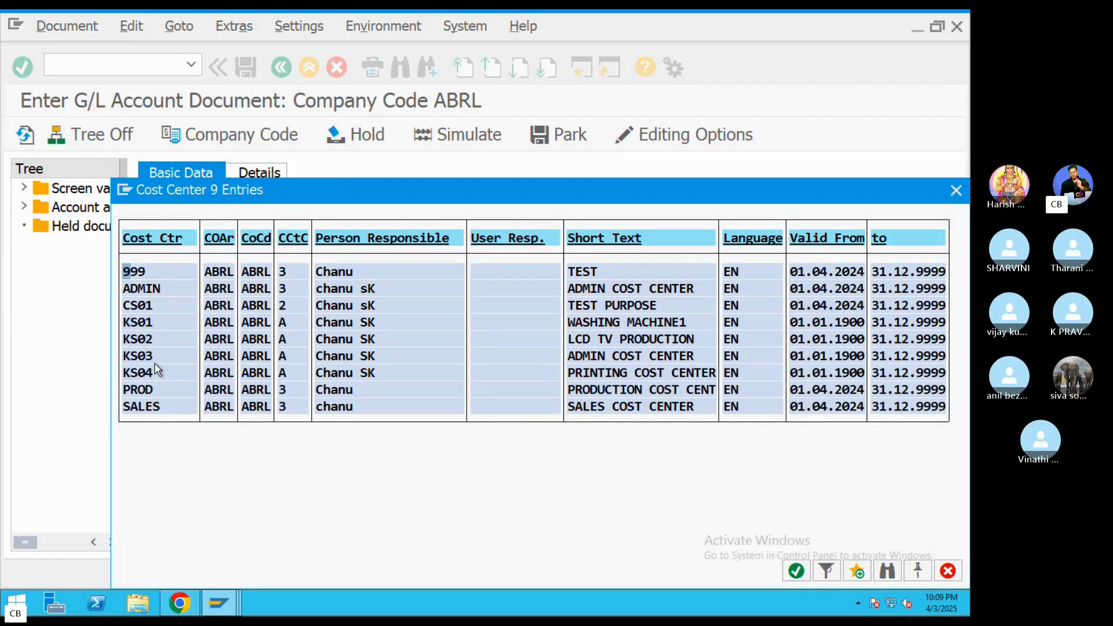
double_click(145, 312)
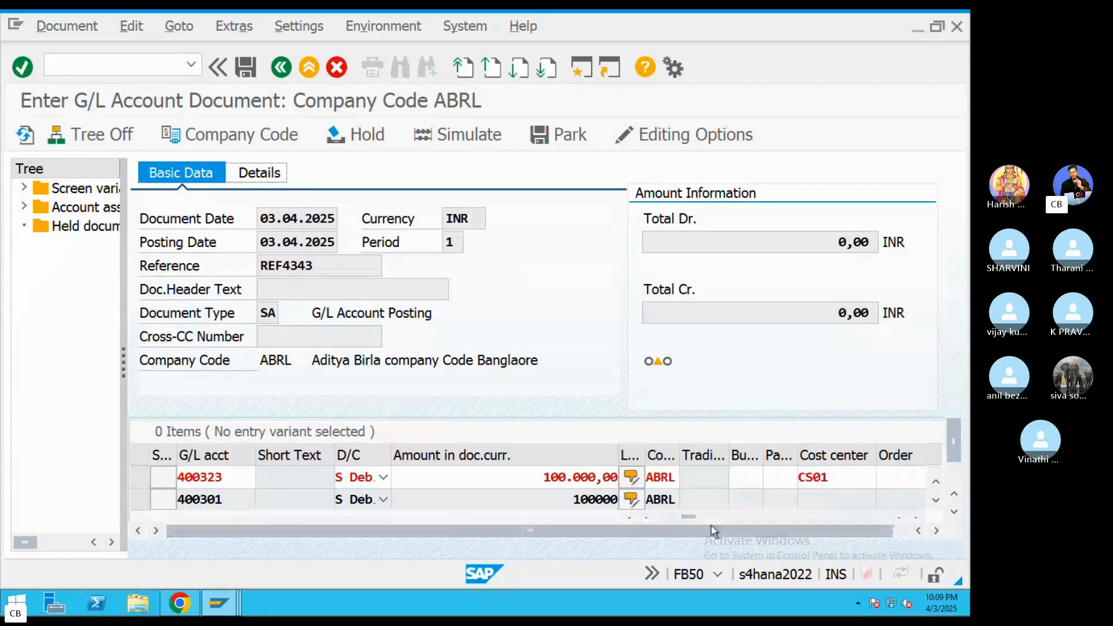
Replace the Salary line's cost center KS01 with CS01
key("Return")
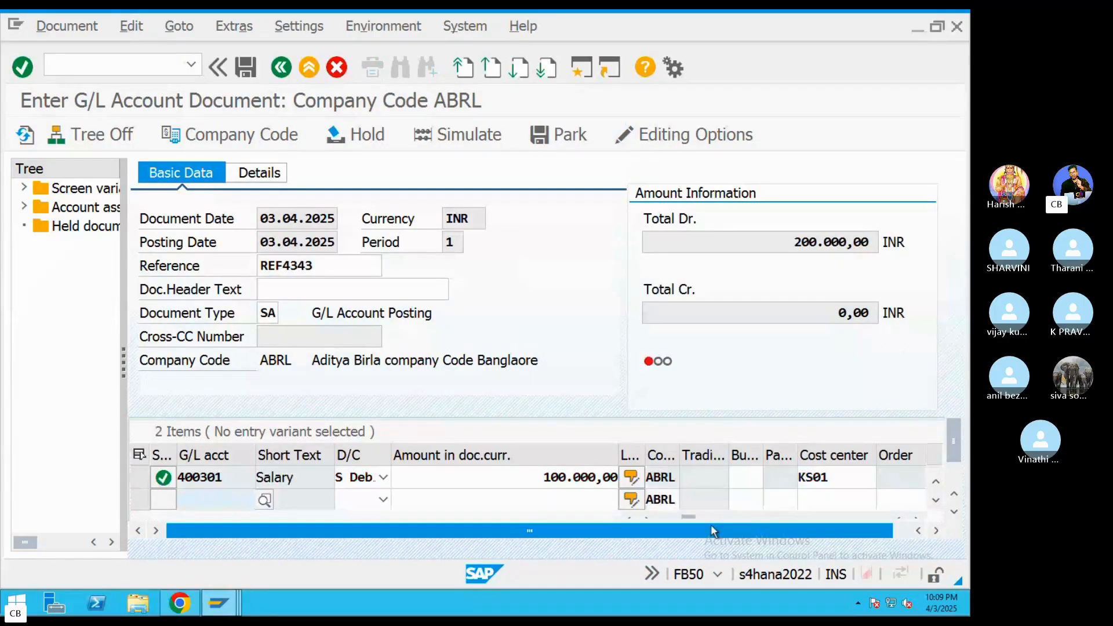
double_click(829, 486)
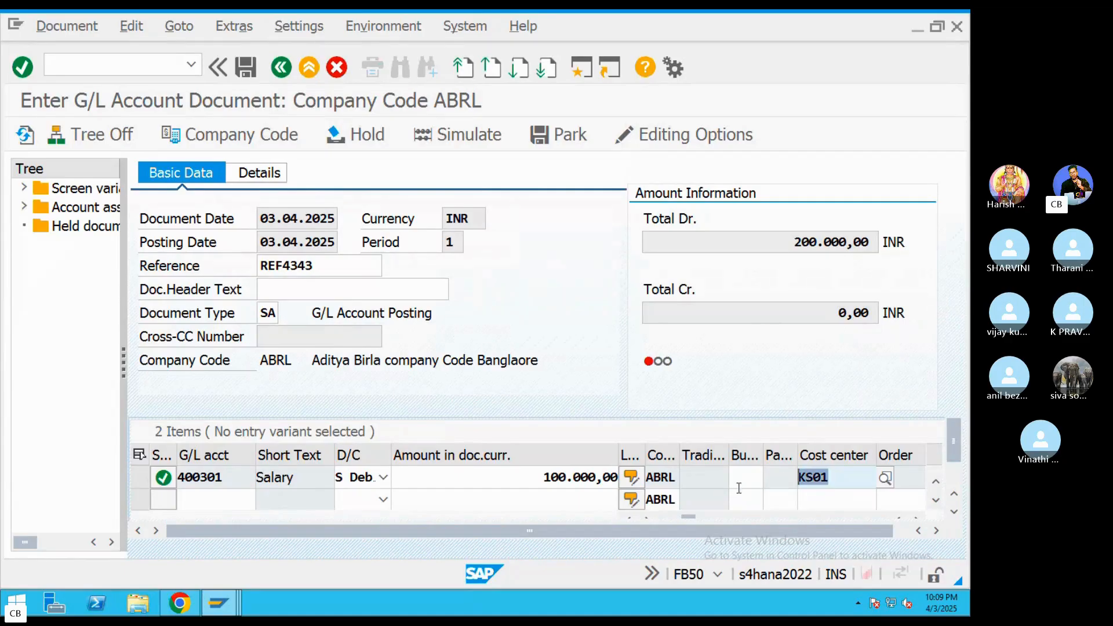
left_click(882, 481)
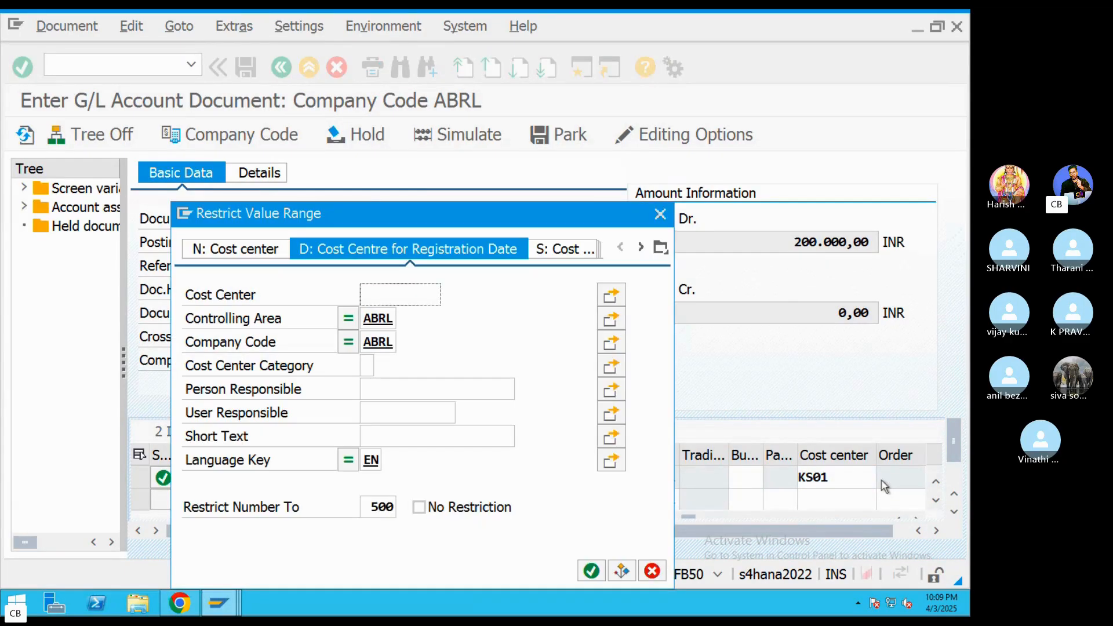
left_click(592, 571)
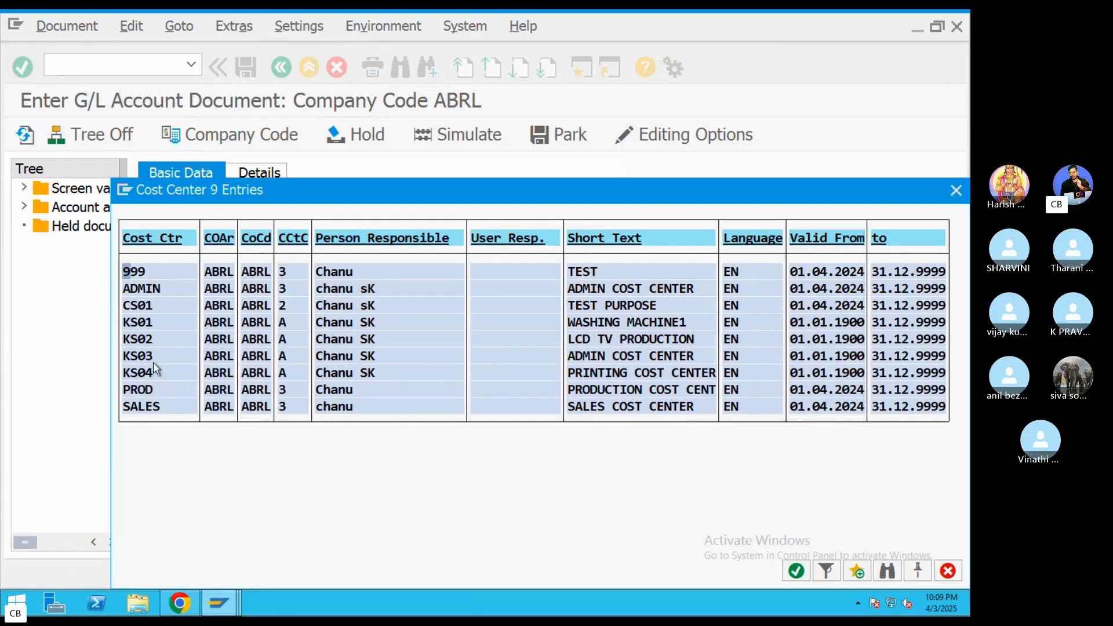
double_click(136, 307)
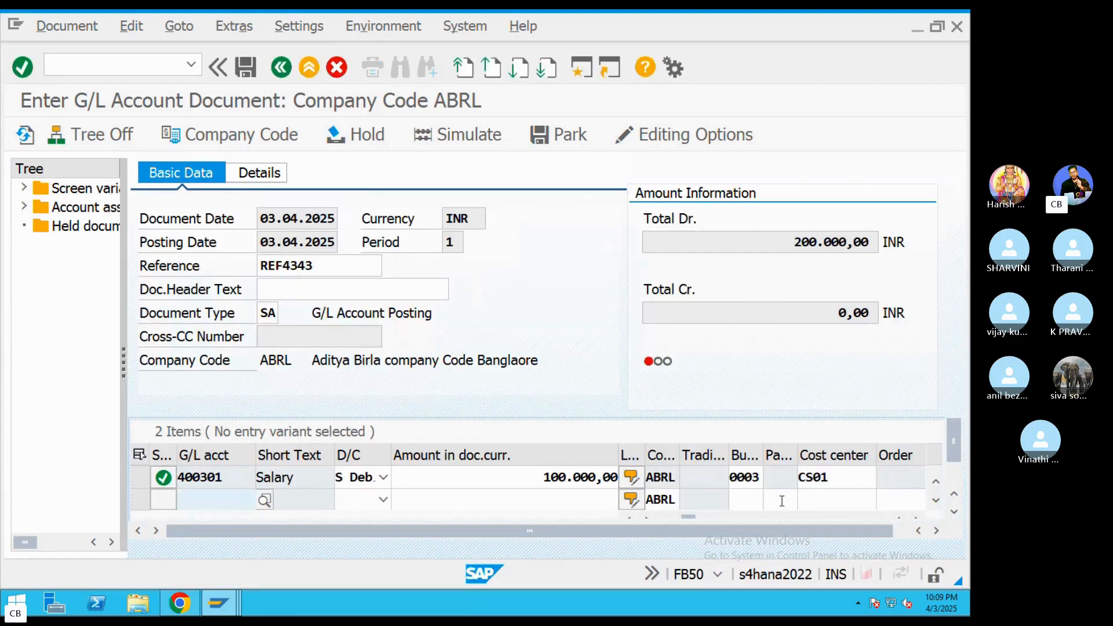
Enter cost center CS01 on the next new line and confirm
left_click(827, 494)
type("C")
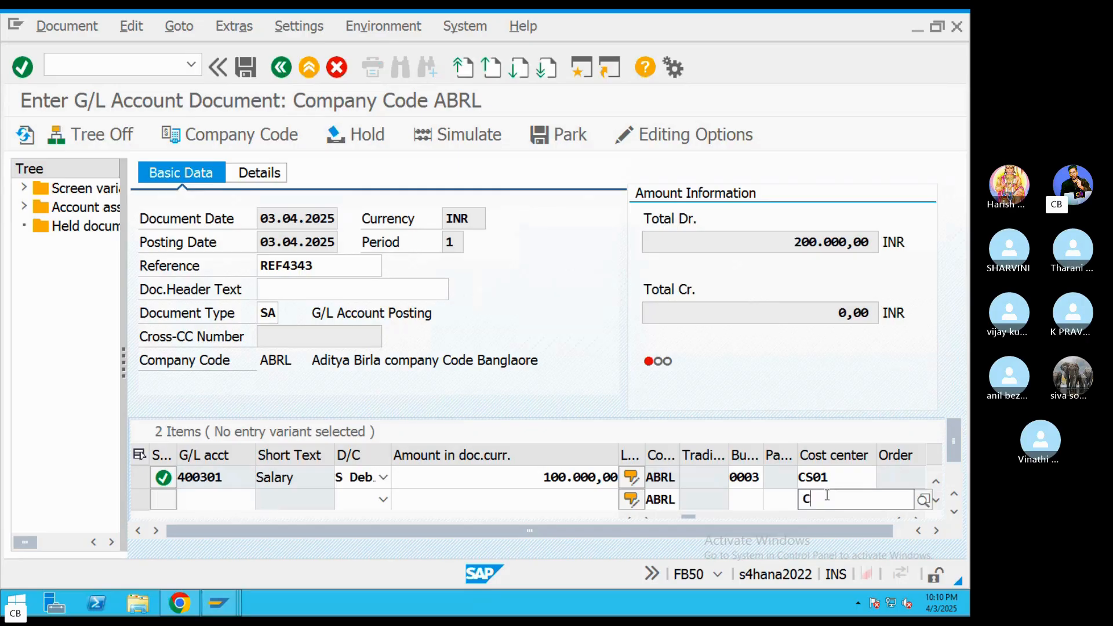
type("S01")
key("Return")
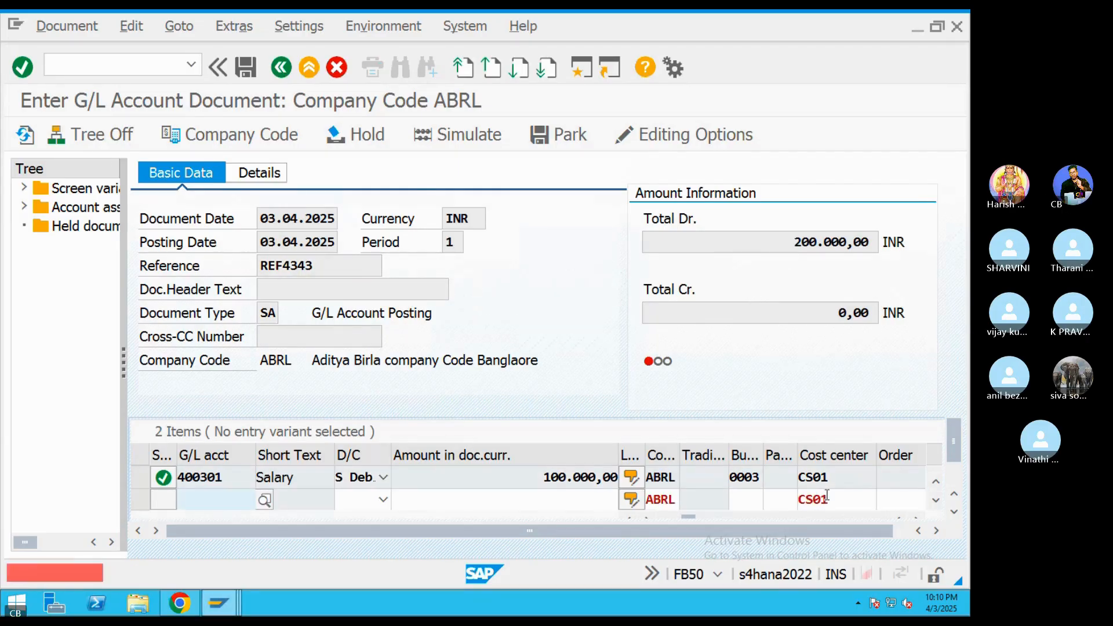
Choose CITI BAnk account 200101 for the new line item
left_click(264, 500)
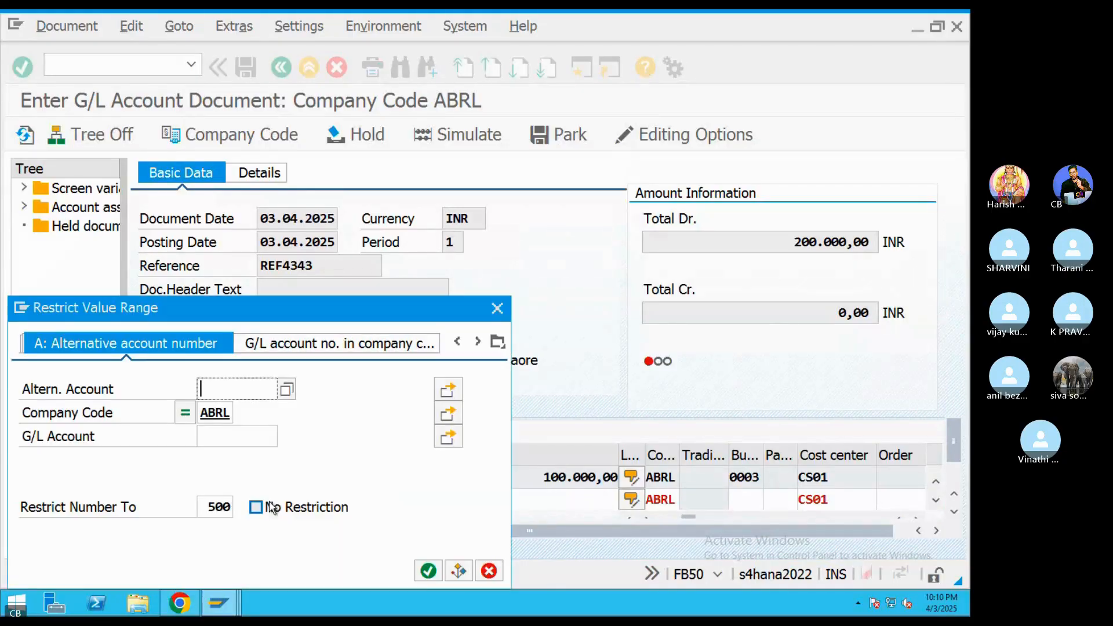
left_click(428, 572)
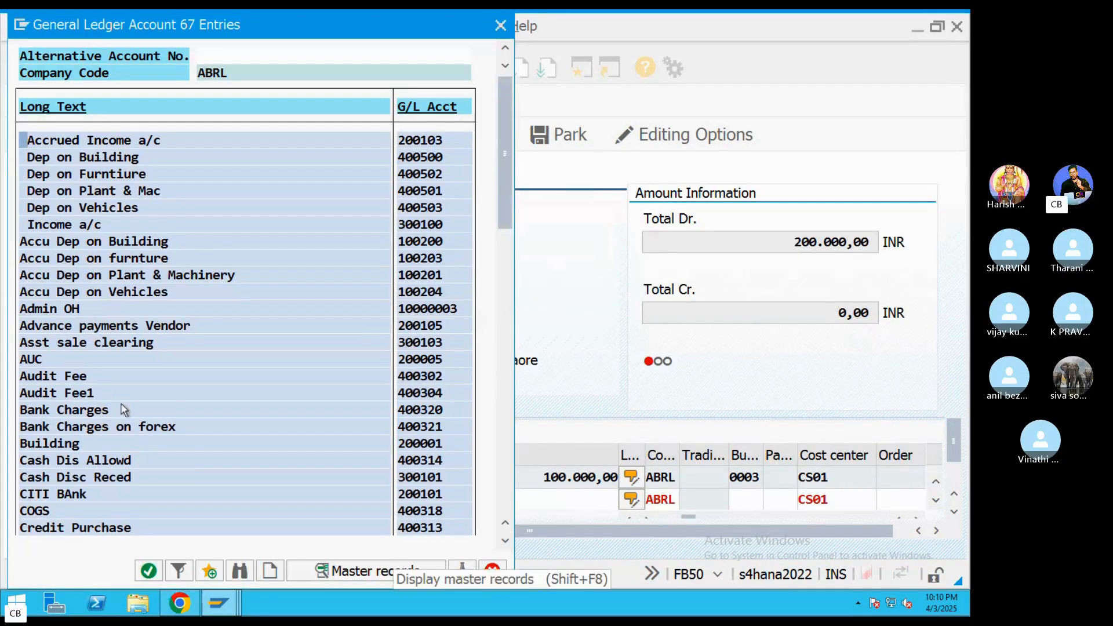
scroll(127, 411, "down", 2)
scroll(137, 385, "down", 3)
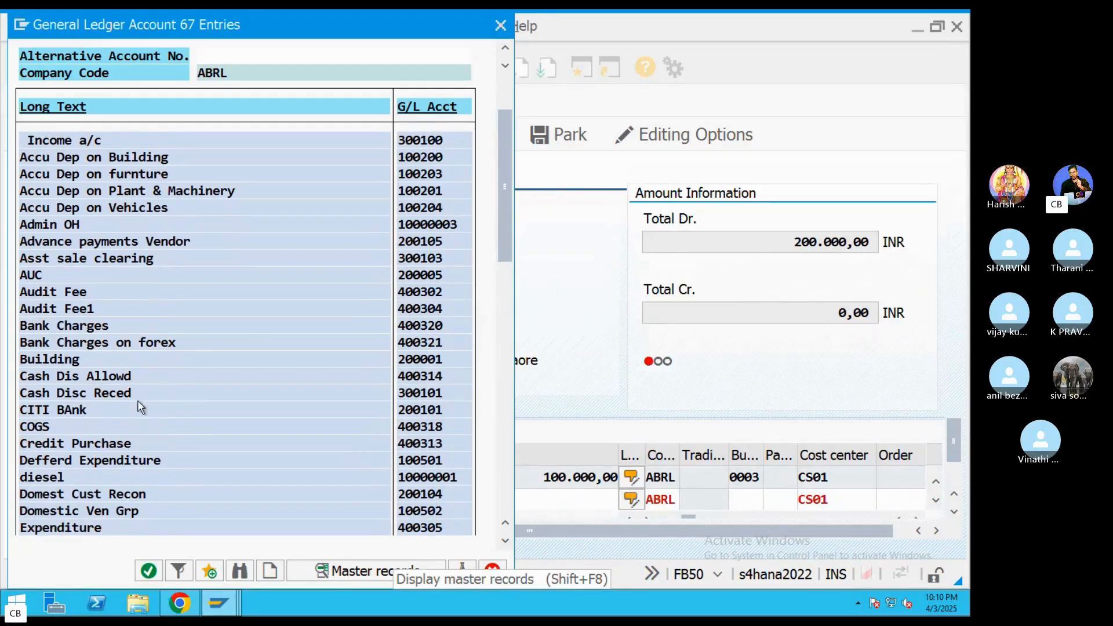
double_click(77, 382)
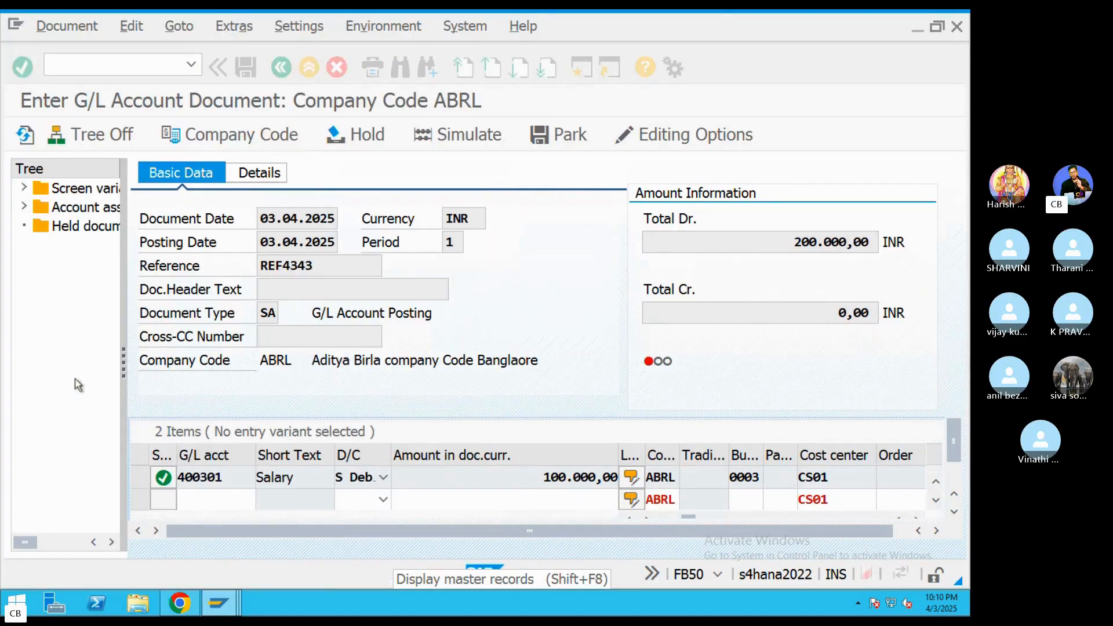
Make the 200101 line H Credit with the balancing amount of 200000 via *
left_click(382, 500)
left_click(358, 518)
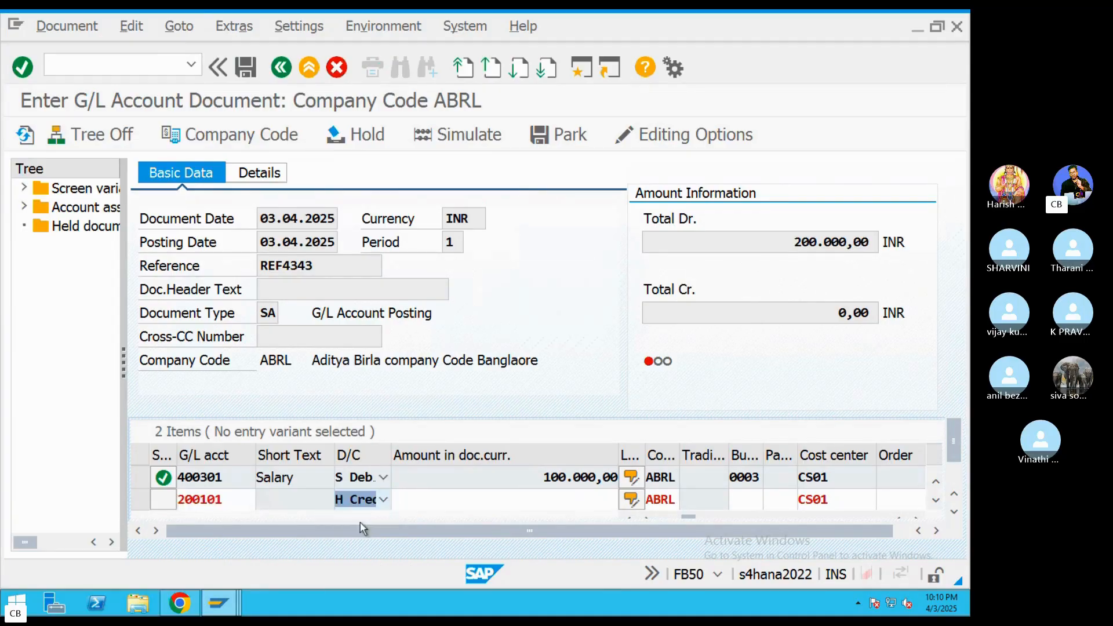
left_click(496, 508)
type("*")
key("Return")
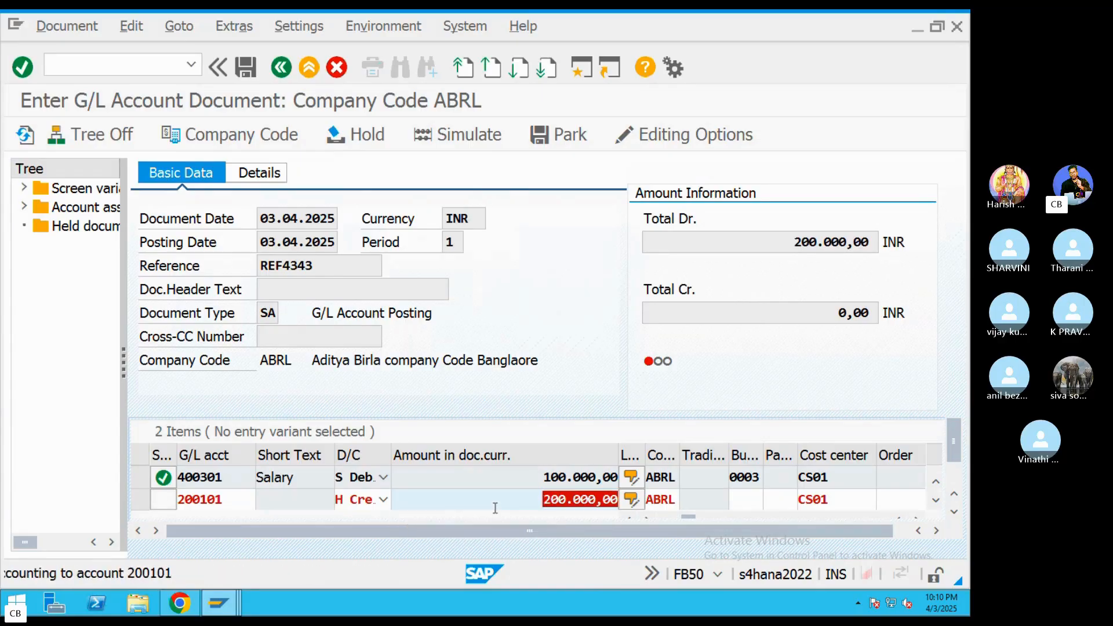
key("Return")
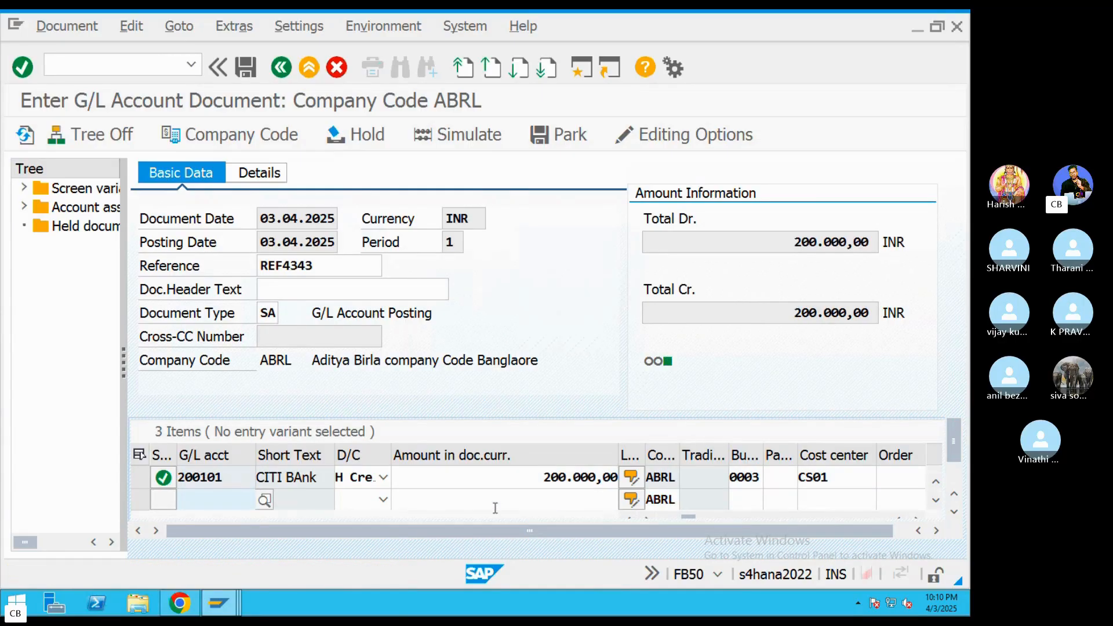
Review the lines' cost centers and the derived profit center KE51
left_click_drag(743, 533, 756, 533)
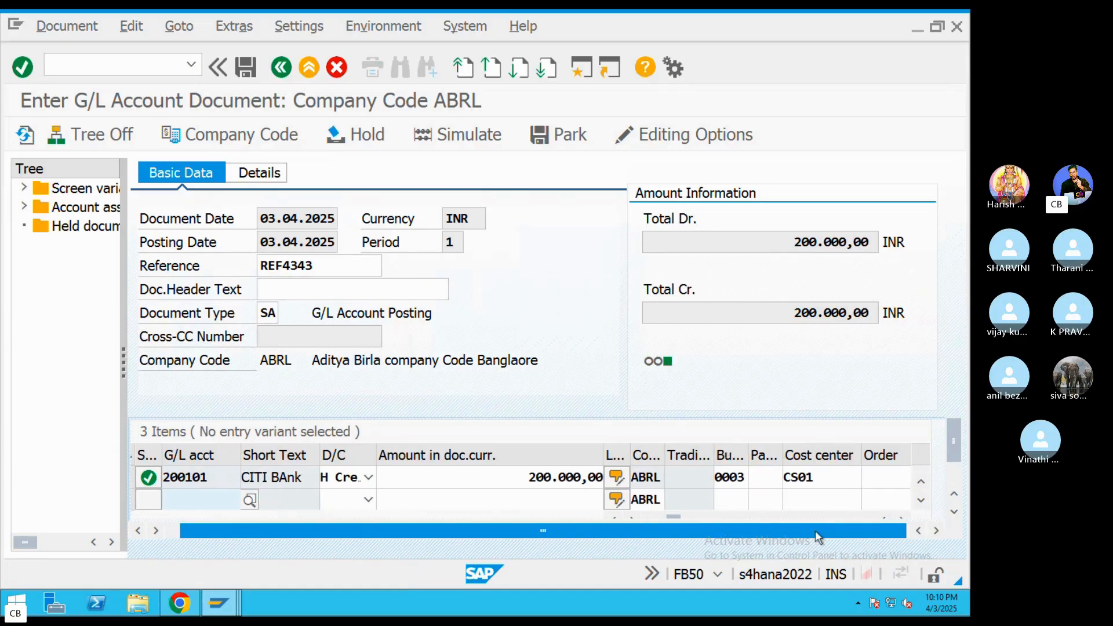
left_click(812, 483)
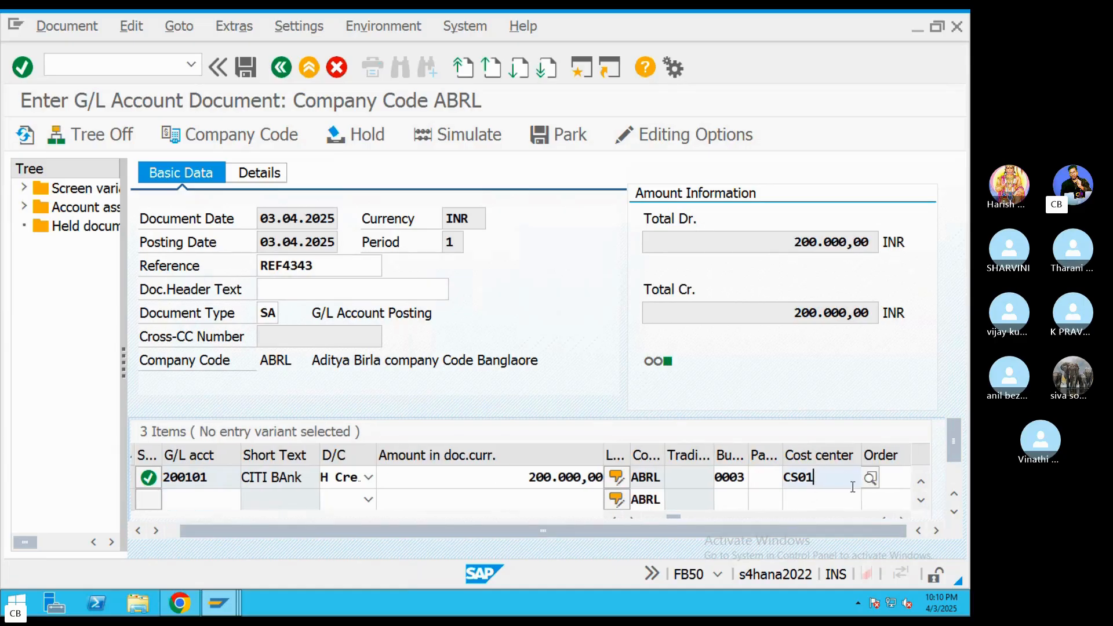
left_click(821, 500)
key("Return")
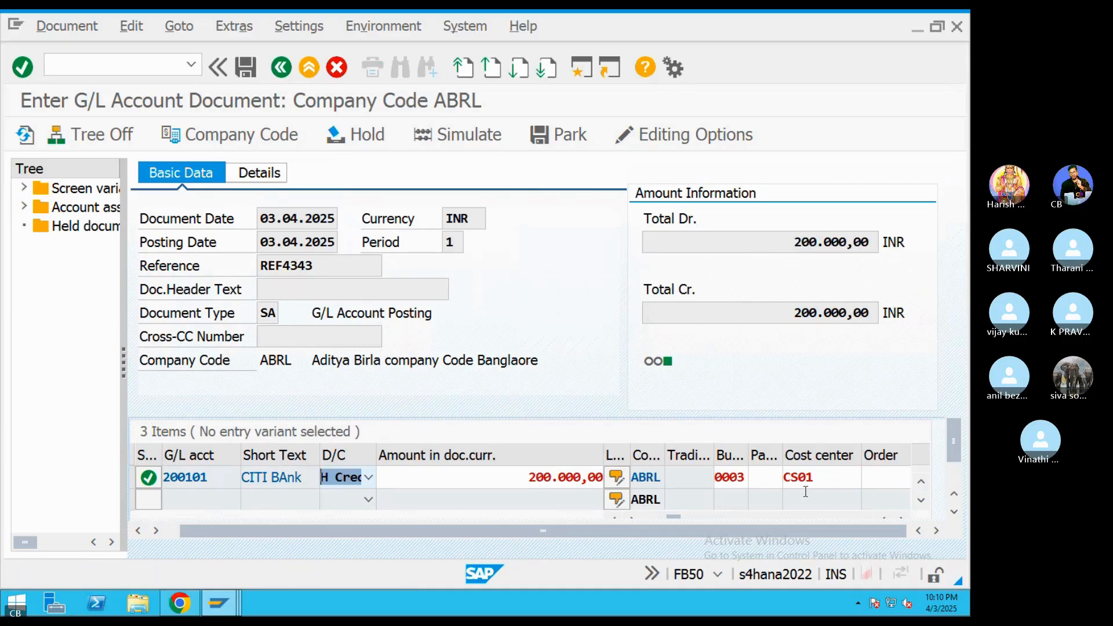
key("Return")
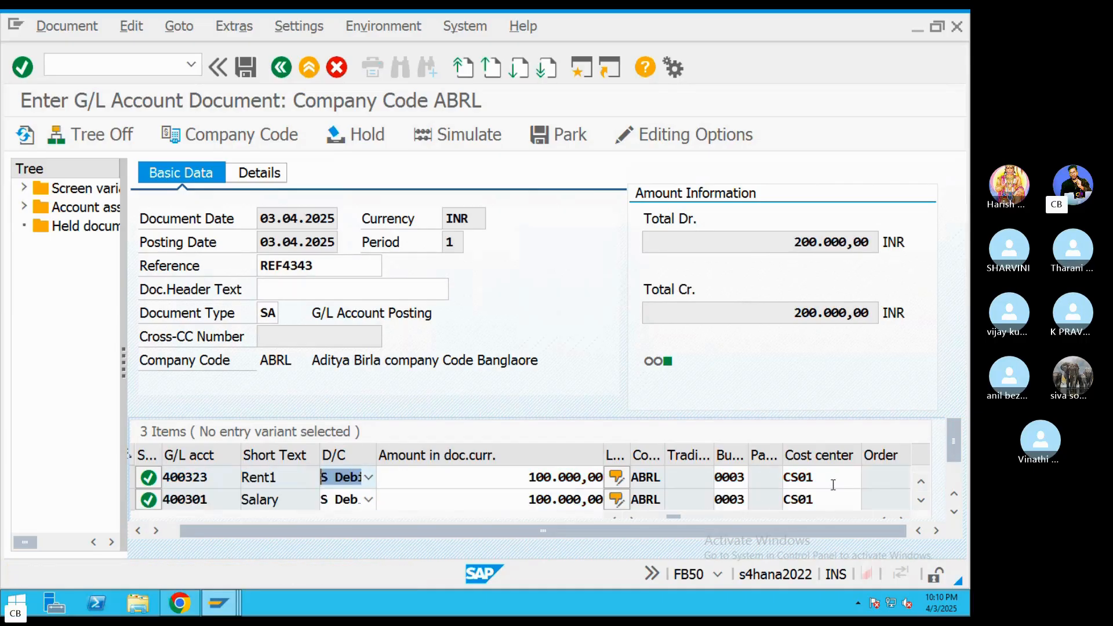
left_click(833, 485)
key("Tab")
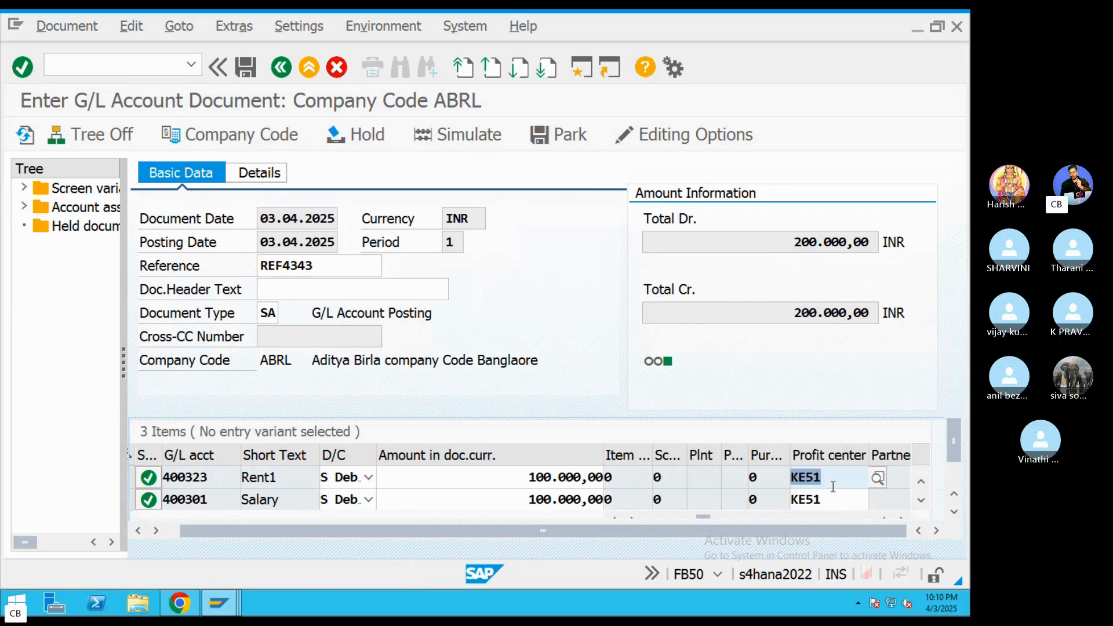
left_click_drag(840, 500, 746, 496)
key("Tab")
key("Tab")
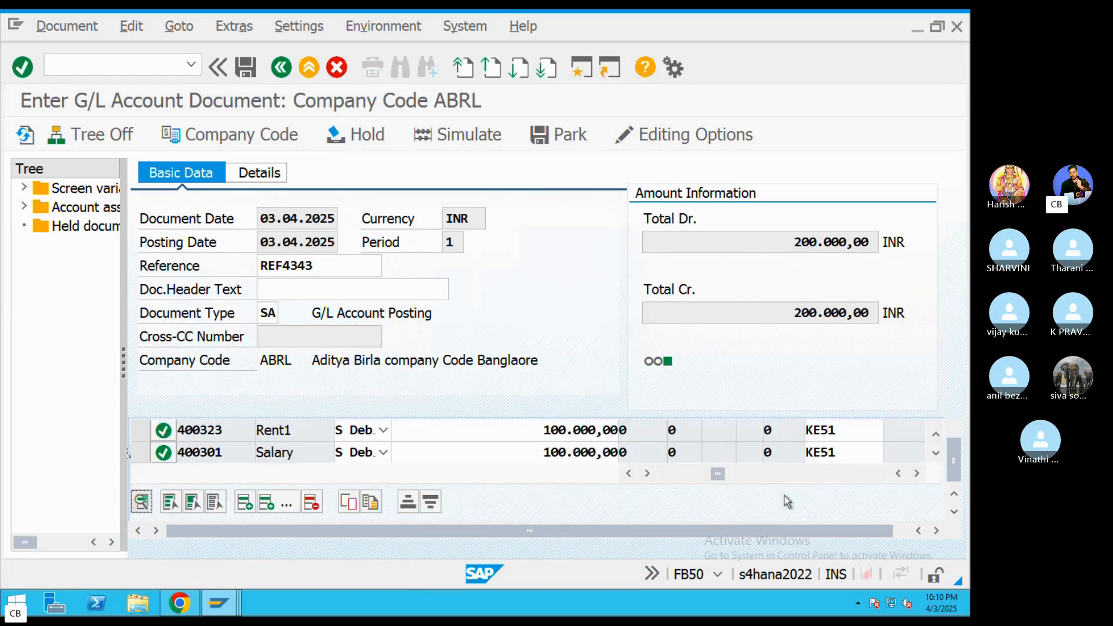
left_click(853, 434)
key("Tab")
key("Tab")
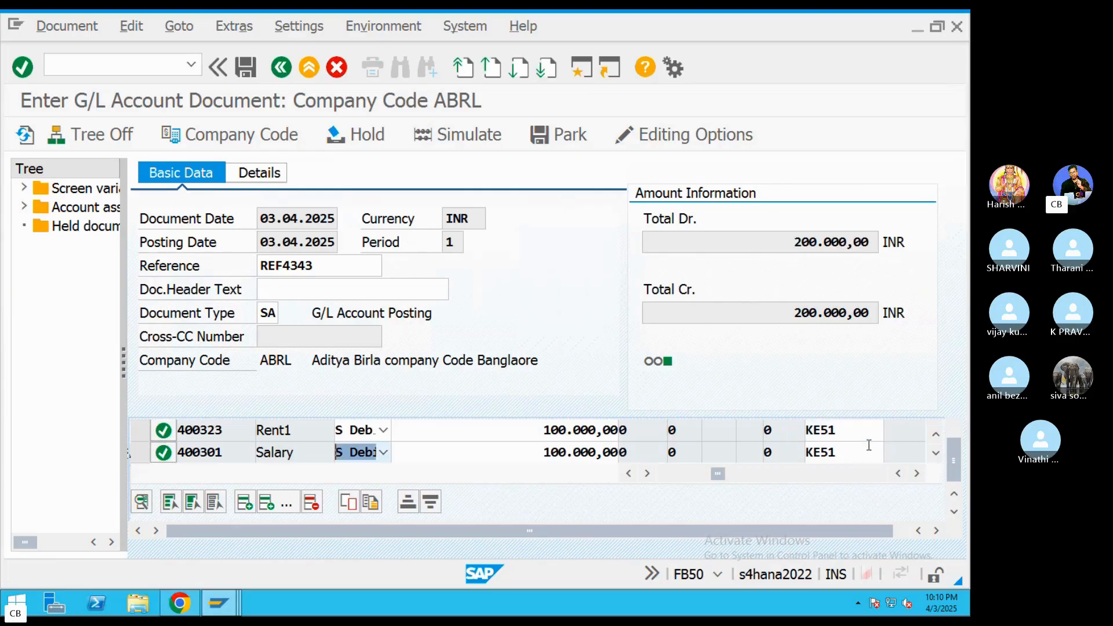
Check derived segment 1009 on the Rent1 and Salary lines, then simulate the document
left_click_drag(816, 530, 832, 531)
left_click_drag(710, 481, 762, 466)
scroll(776, 456, "up", 1)
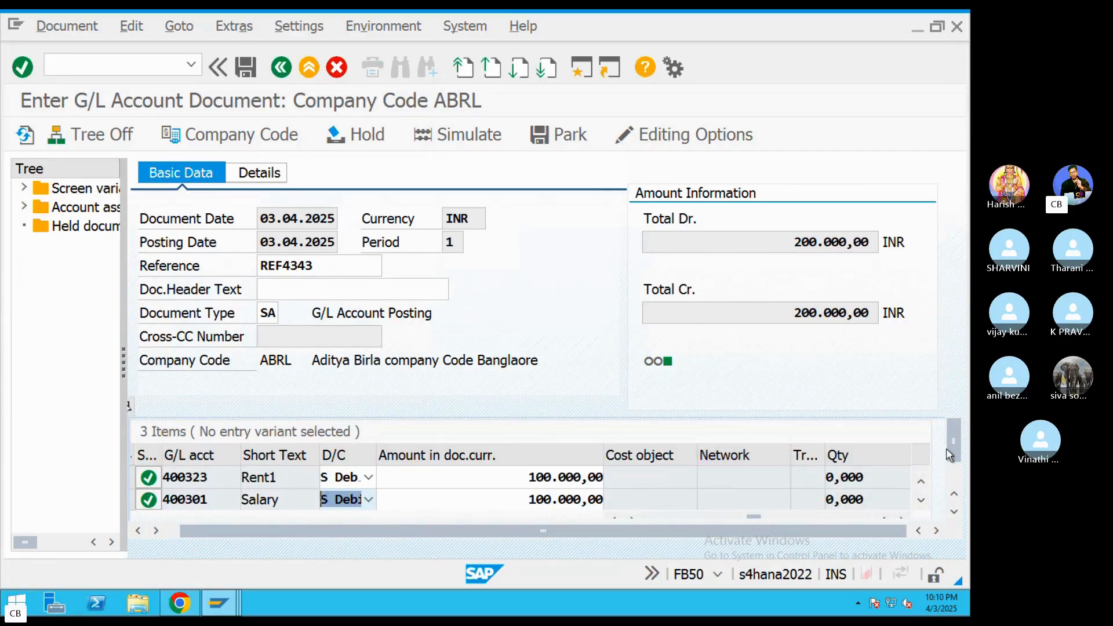
left_click_drag(949, 451, 950, 461)
left_click_drag(760, 496, 845, 498)
double_click(735, 454)
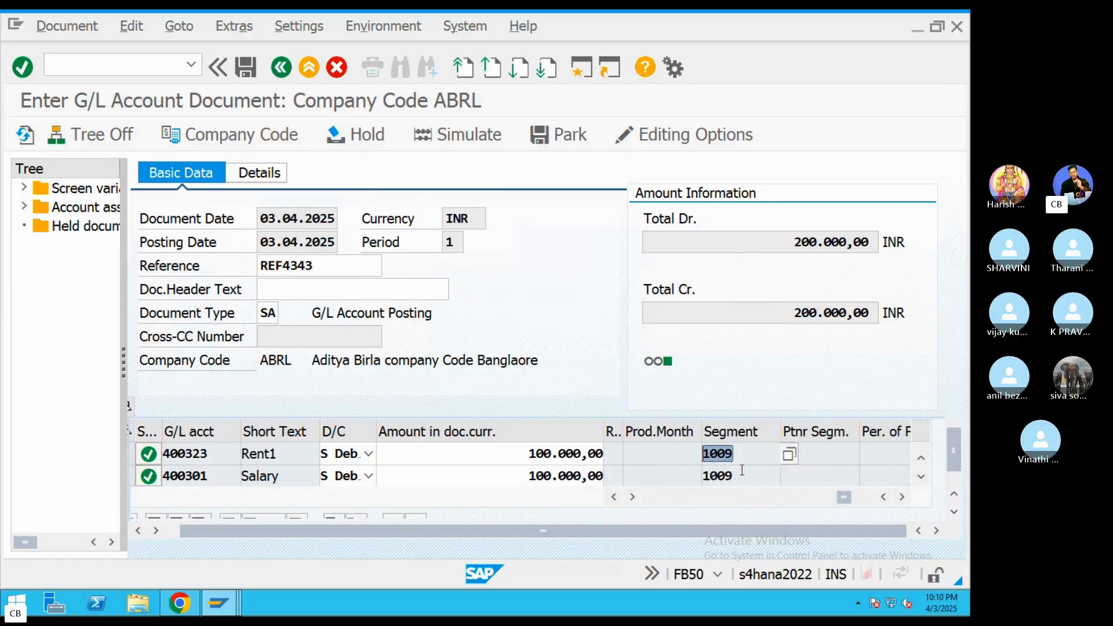
left_click_drag(742, 471, 690, 480)
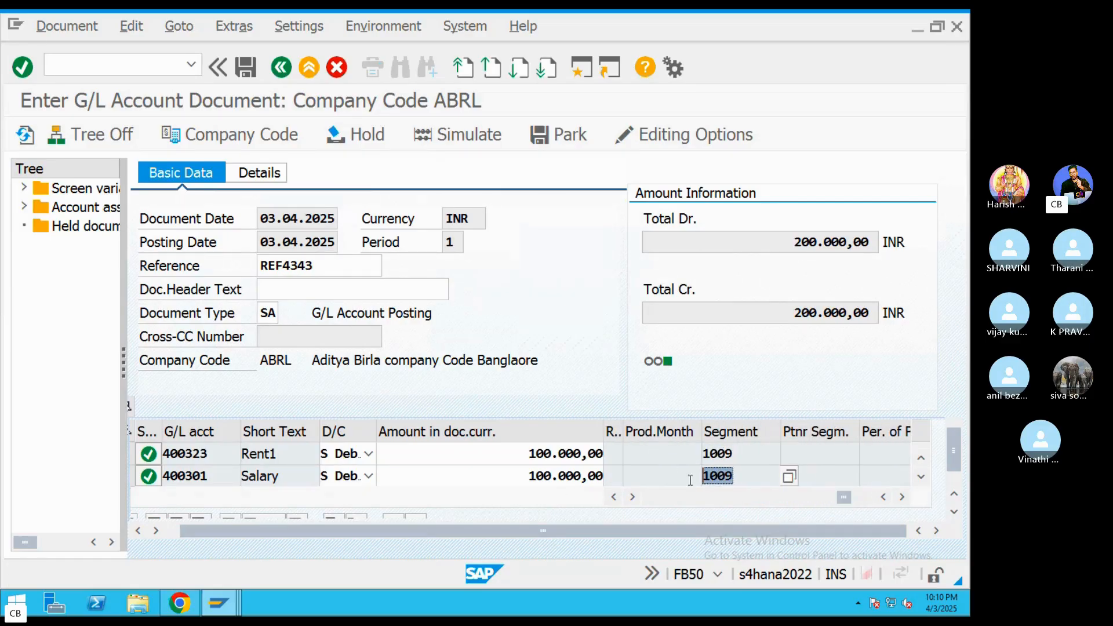
left_click(454, 145)
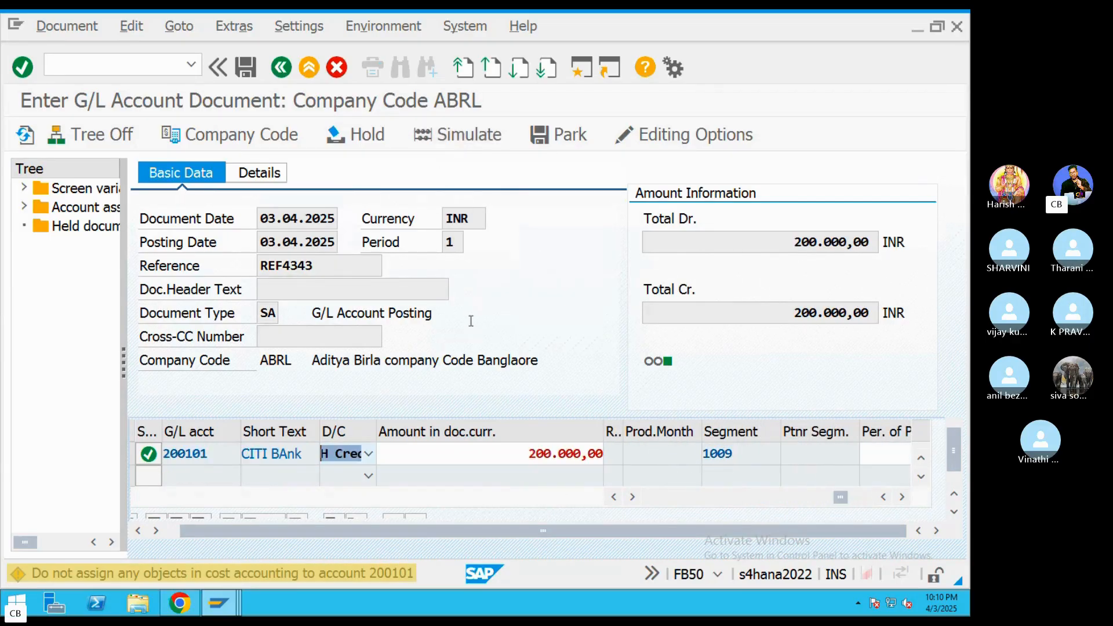
Inspect the Rent1 item in the document overview: cost center CS01, profit center KE51
key("Return")
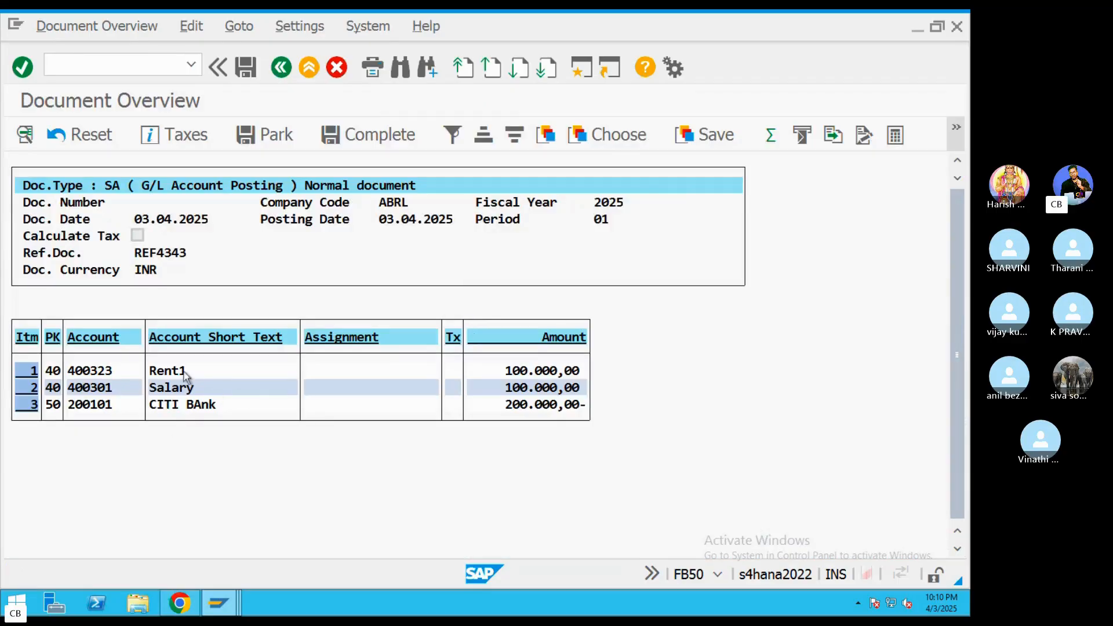
double_click(170, 371)
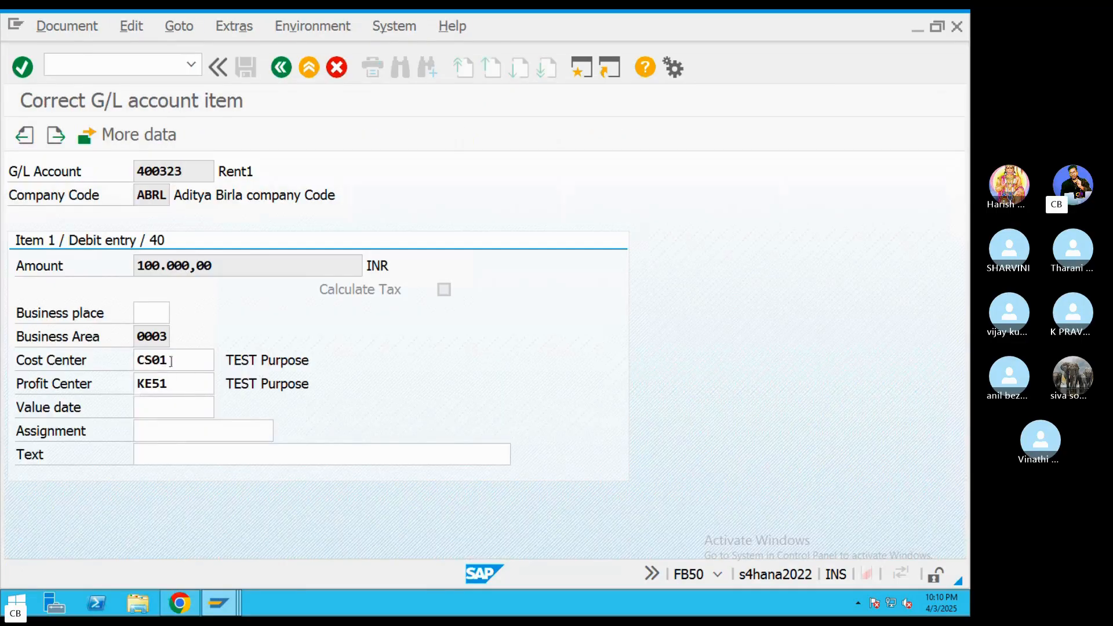
left_click_drag(171, 360, 107, 363)
left_click_drag(194, 380, 92, 382)
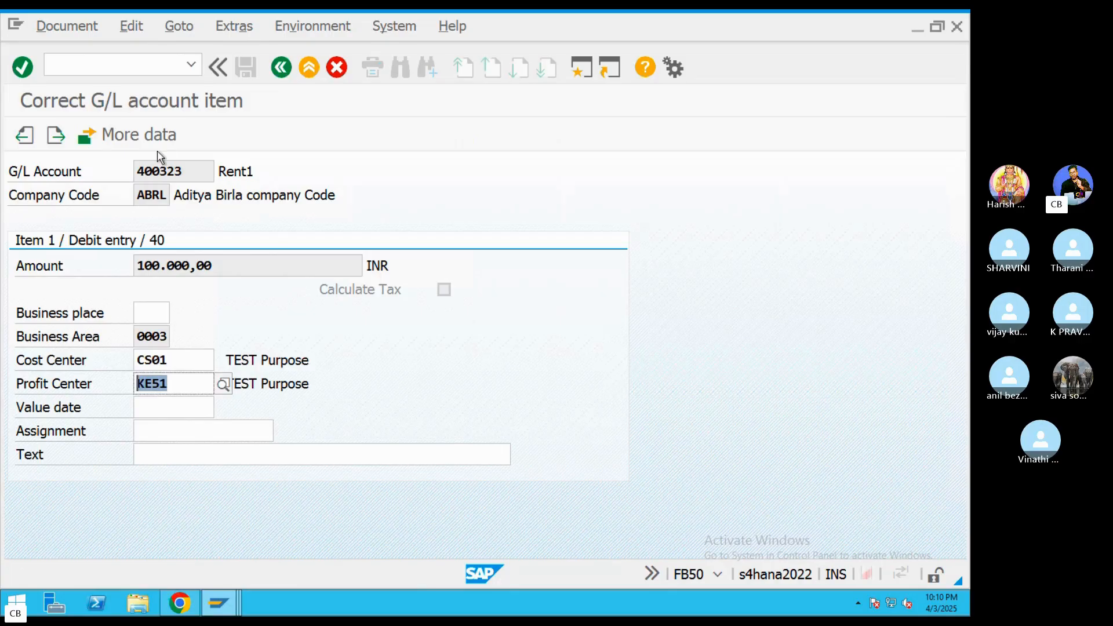
left_click(144, 143)
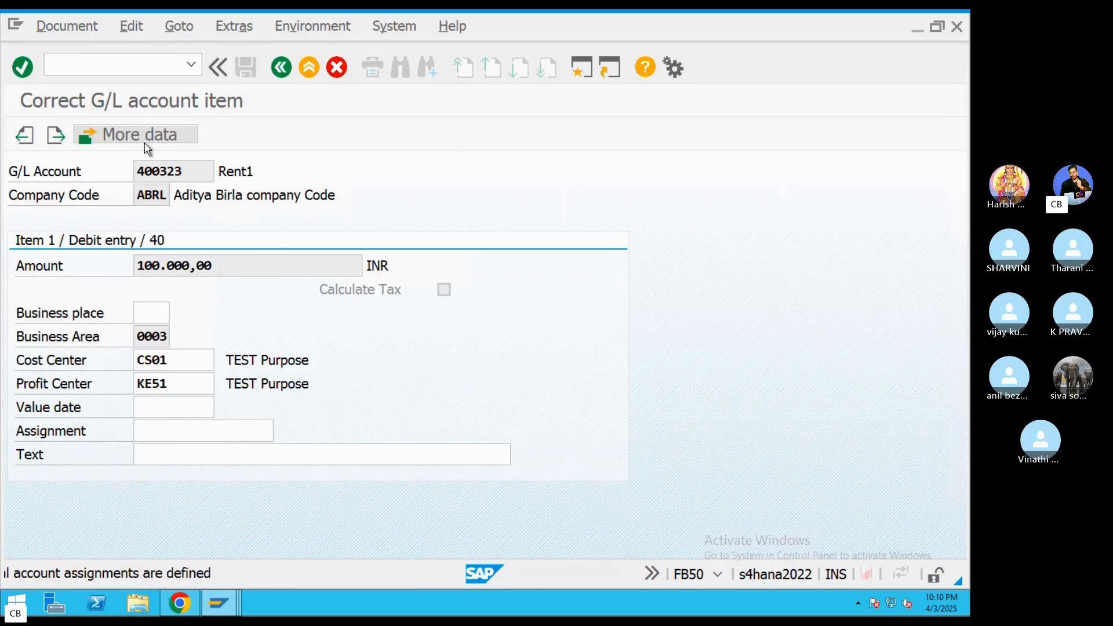
left_click(282, 70)
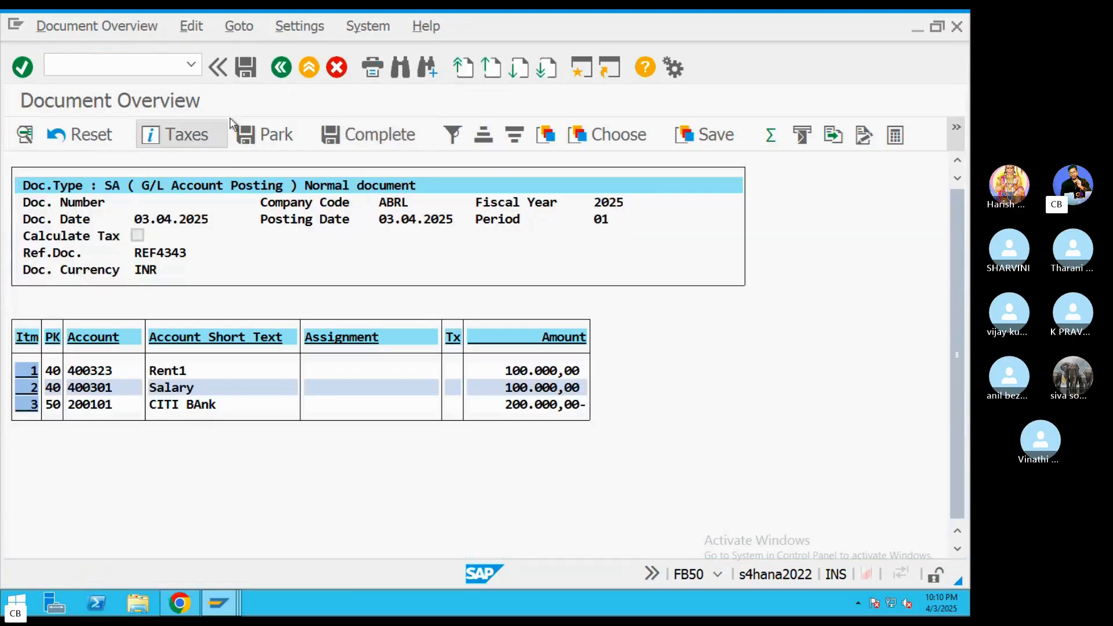
Attempt posting, then follow the error long text to Classify G/L Accounts for Document Splitting
left_click(246, 68)
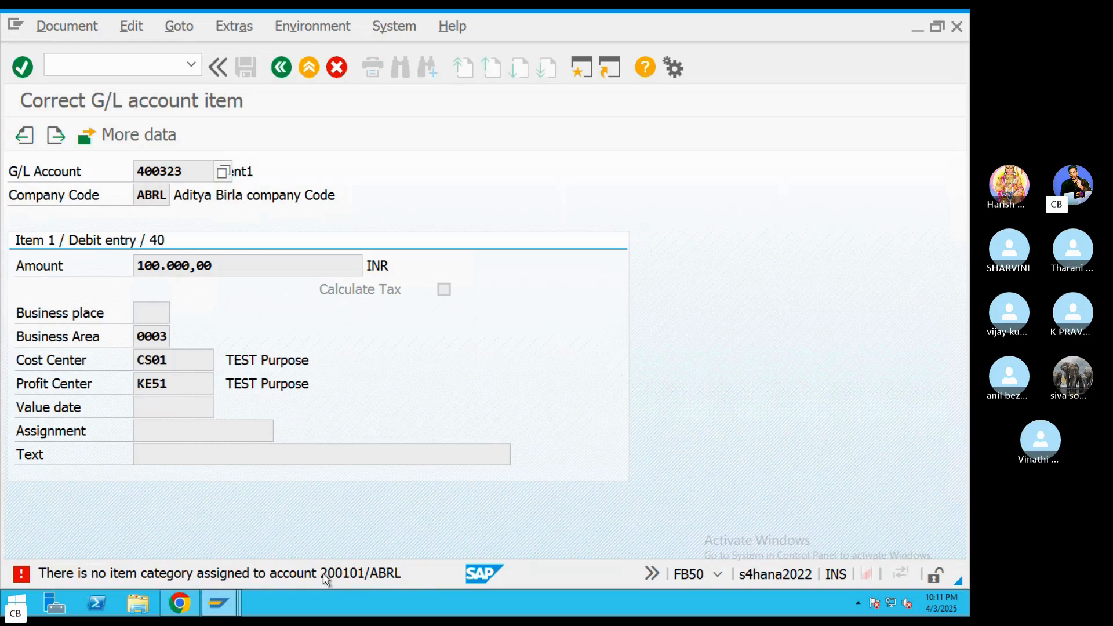
left_click(341, 576)
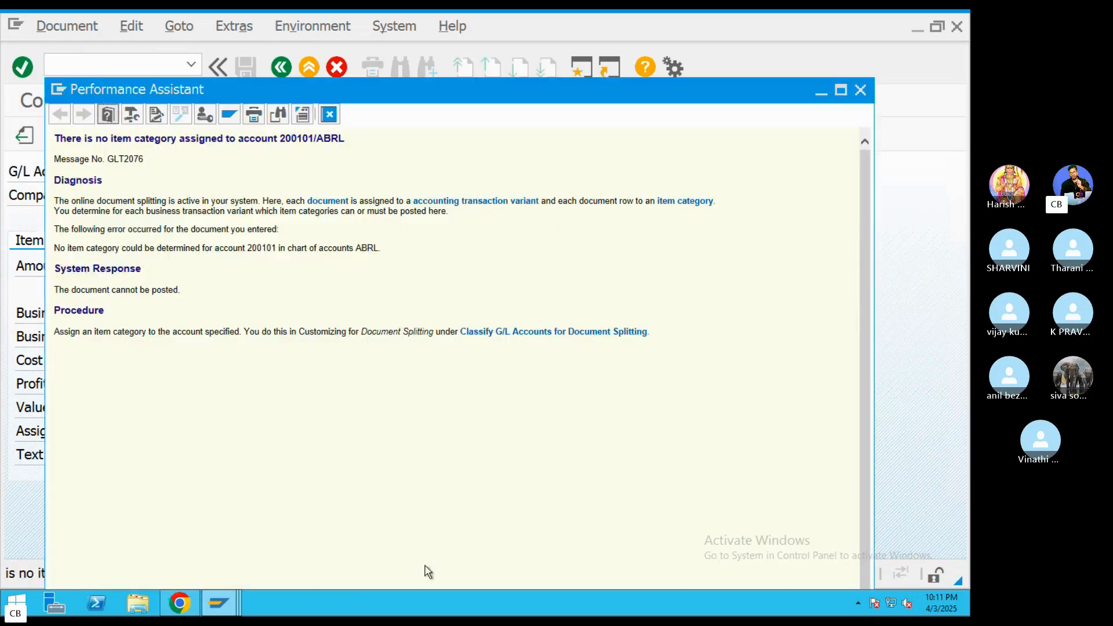
left_click(482, 339)
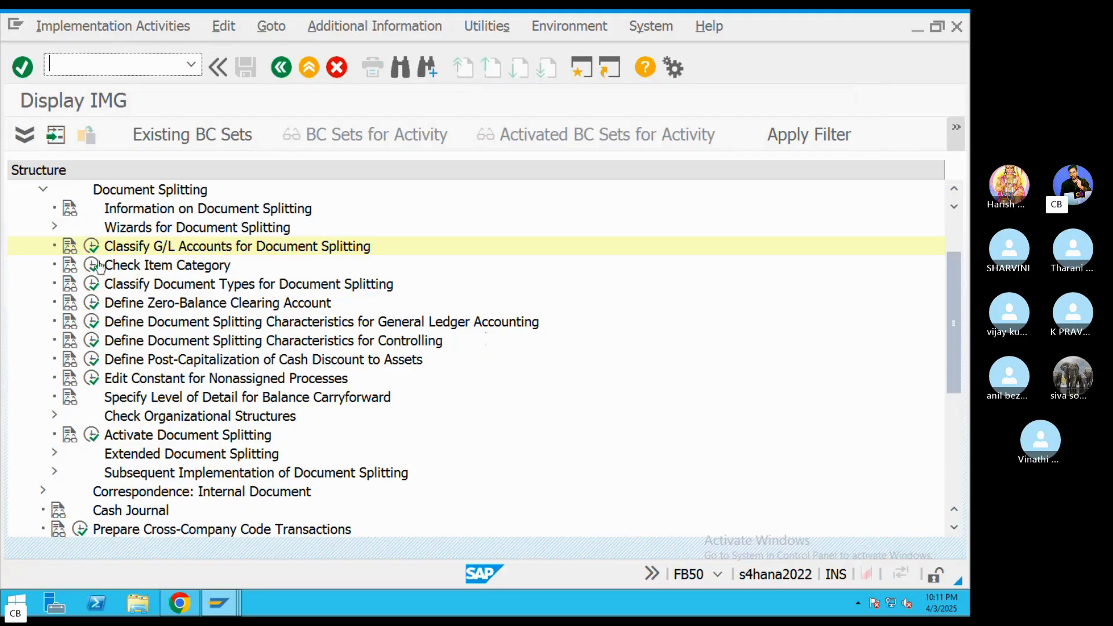
Open Classify G/L Accounts for Document Splitting for chart of accounts ABRL
left_click(281, 68)
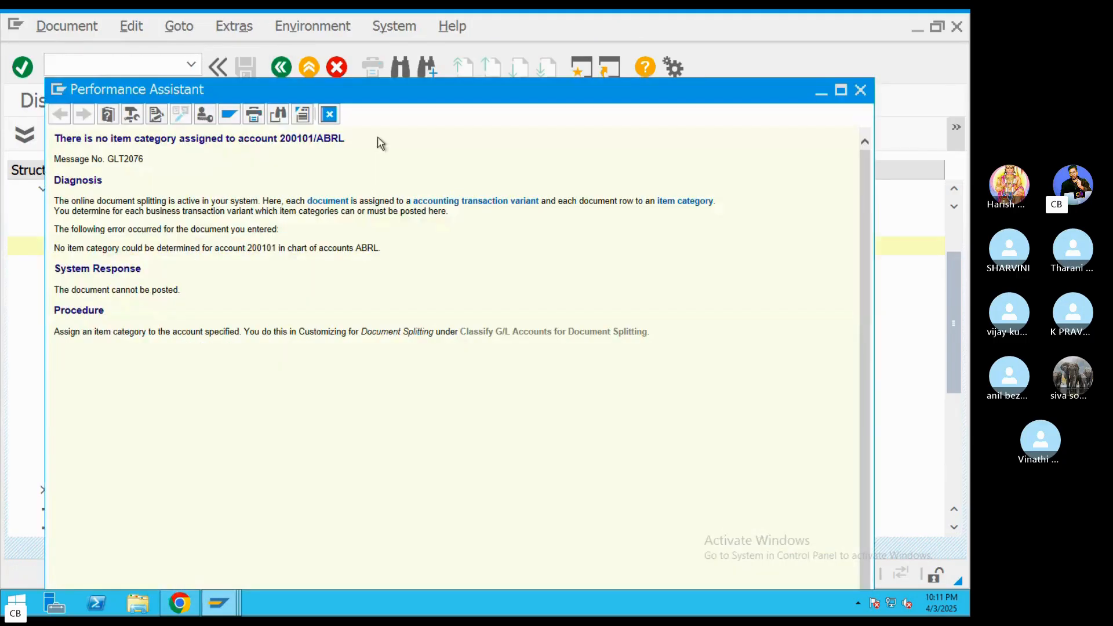
left_click_drag(111, 138, 350, 149)
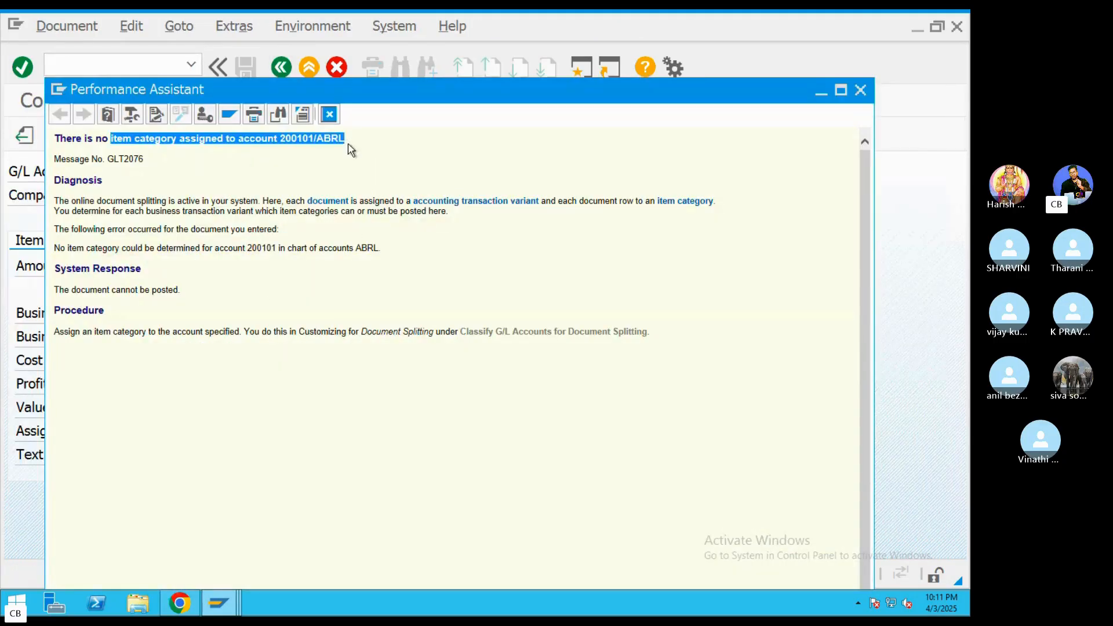
left_click(529, 335)
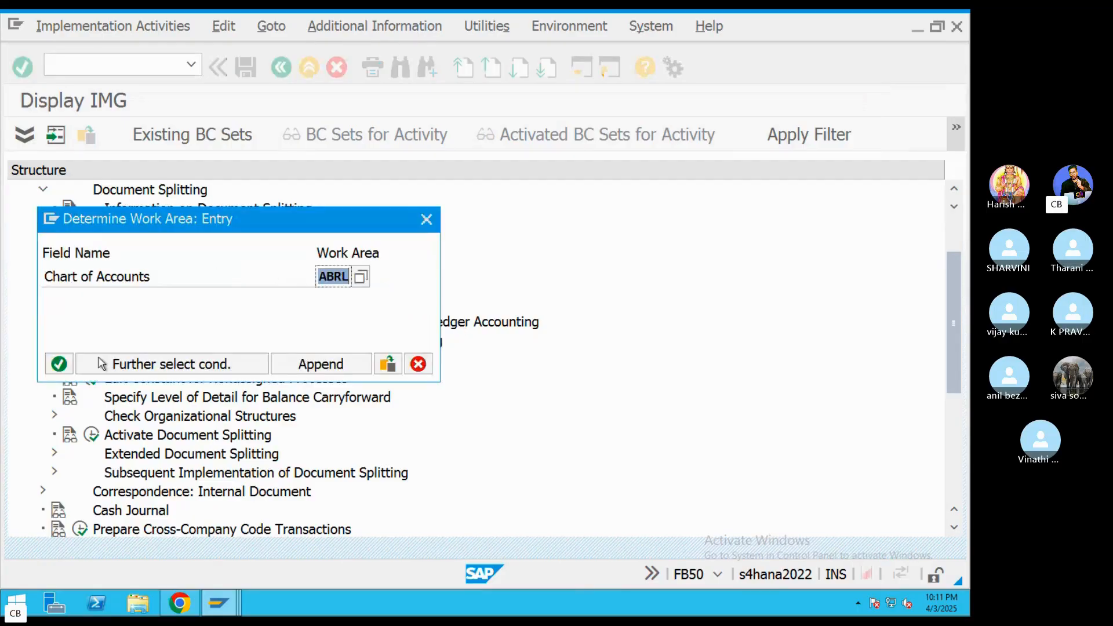
left_click(59, 365)
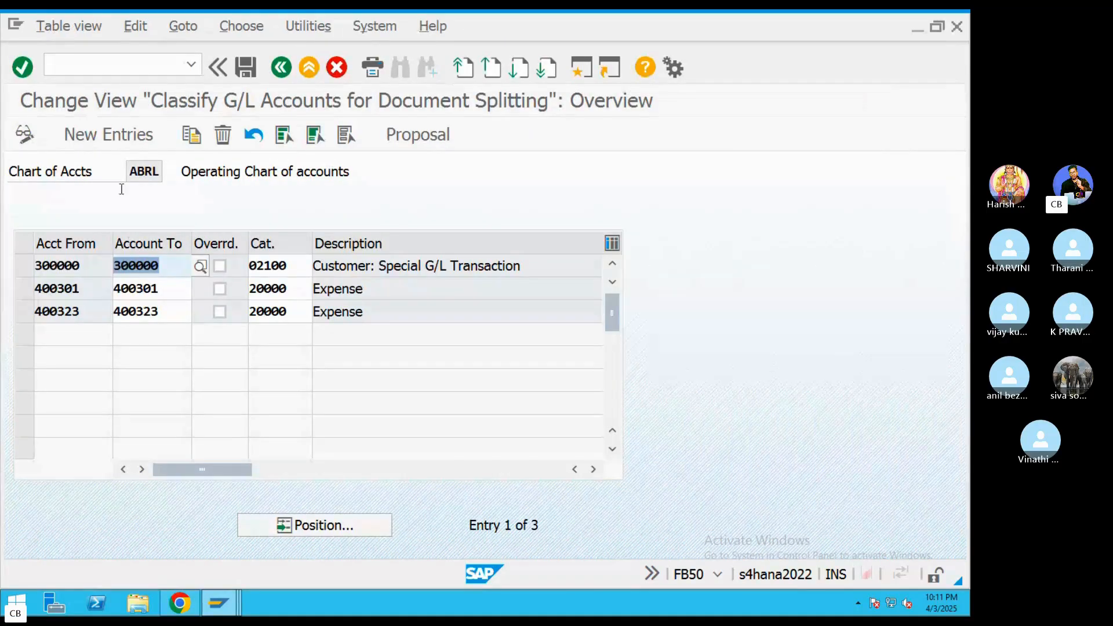
Add an entry classifying account range 200101–200101 as item category 04000 Cash Account
left_click(111, 135)
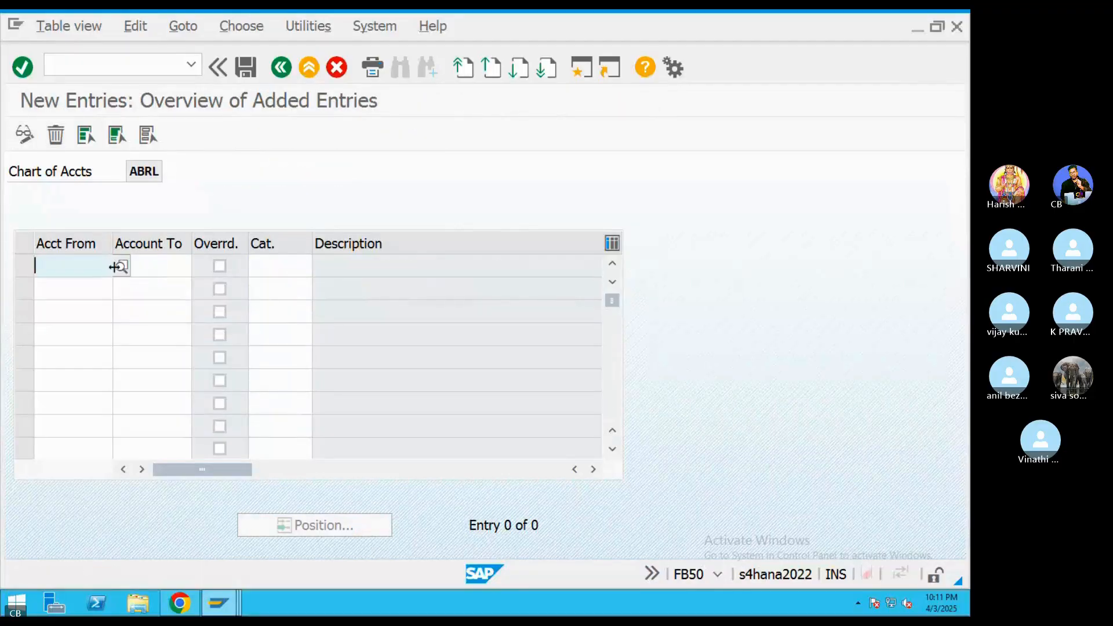
type("200101")
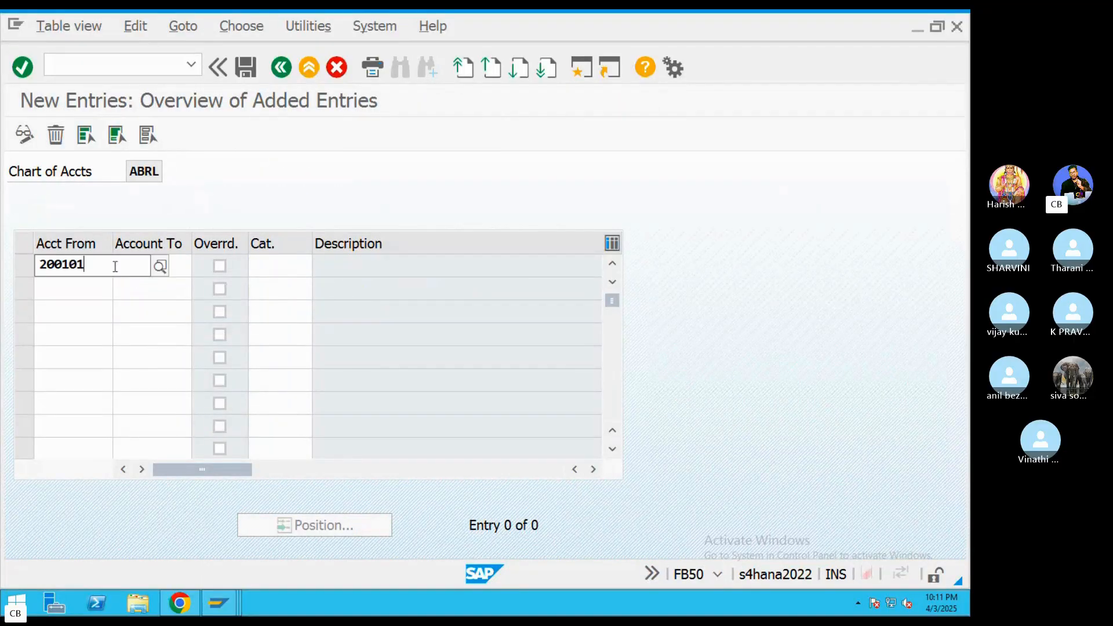
left_click(84, 308)
left_click_drag(95, 272, 7, 266)
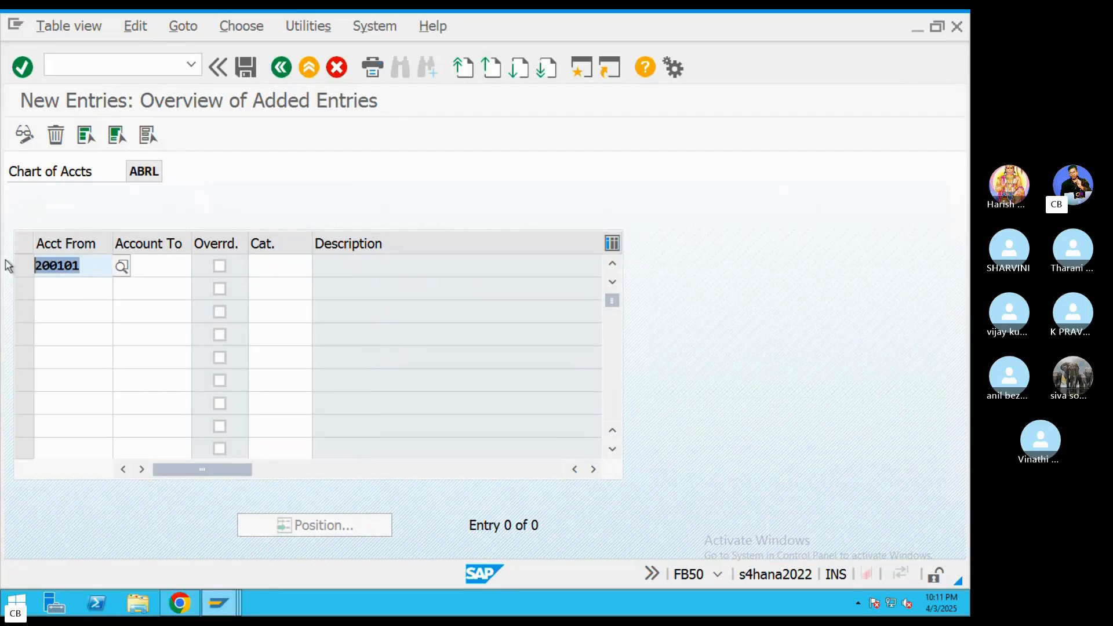
key("ctrl+c")
left_click(158, 271)
key("ctrl+v")
left_click(292, 266)
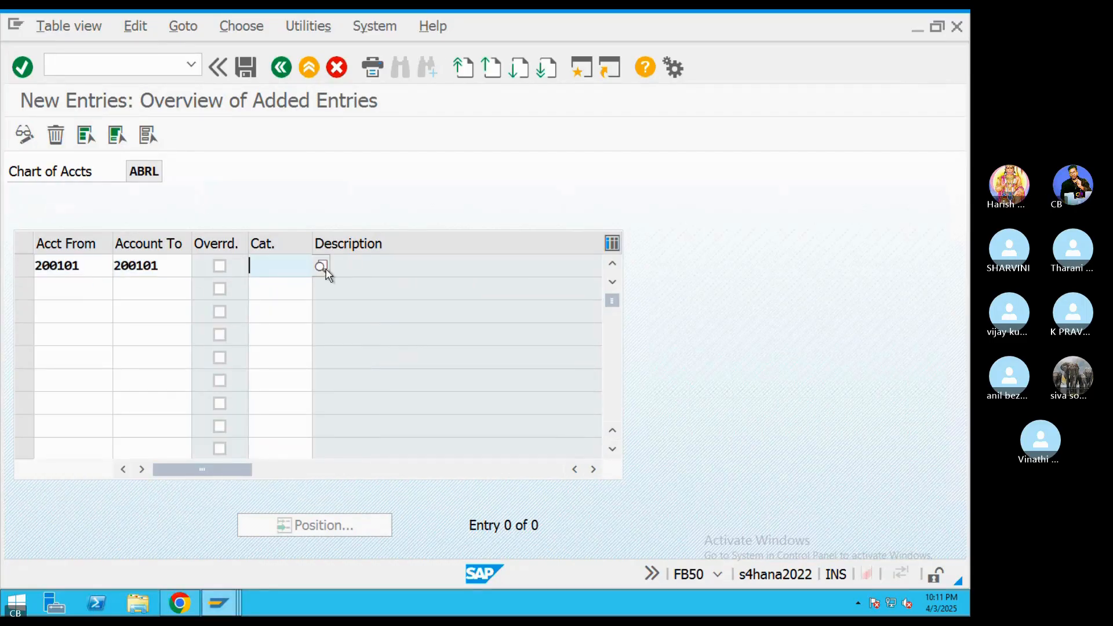
left_click(322, 267)
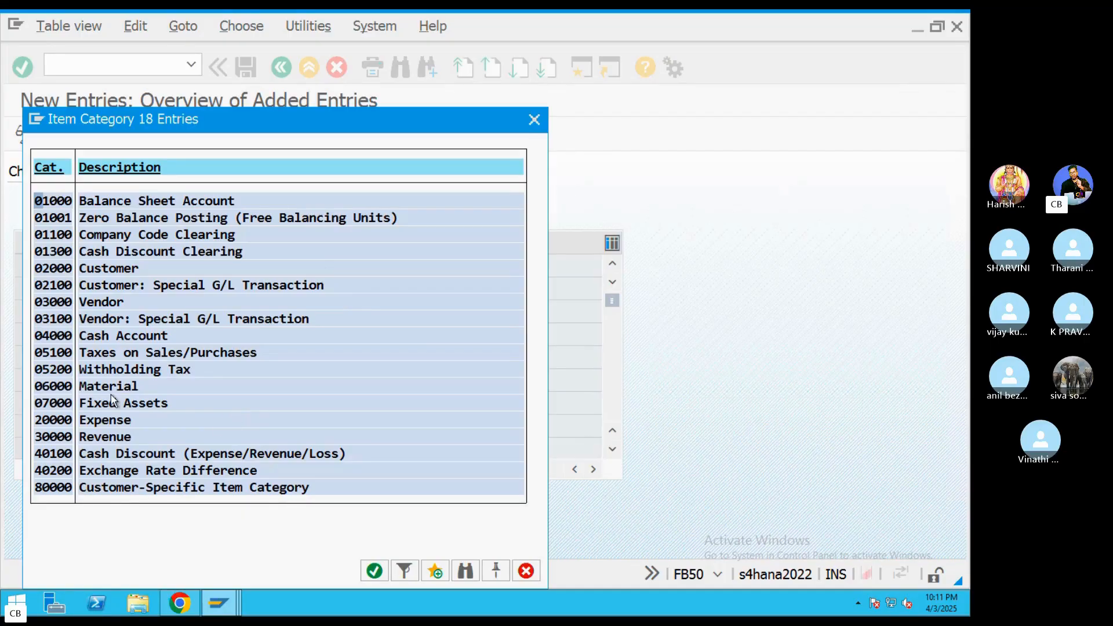
double_click(111, 336)
Save the classification under the customizing request and go back to the implementation guide
left_click(246, 68)
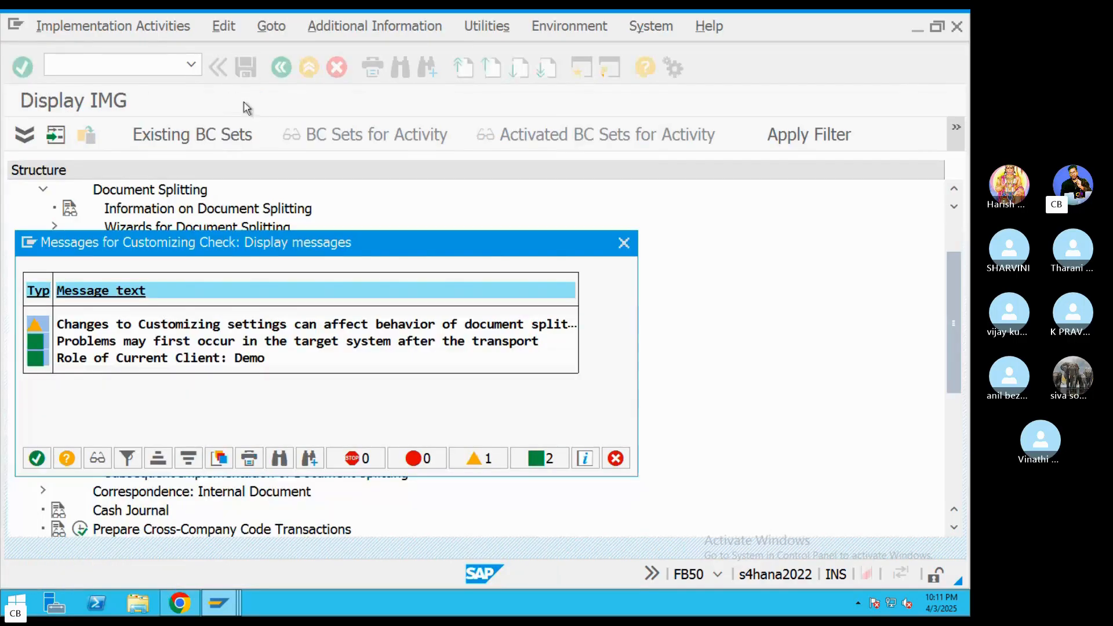
left_click(47, 457)
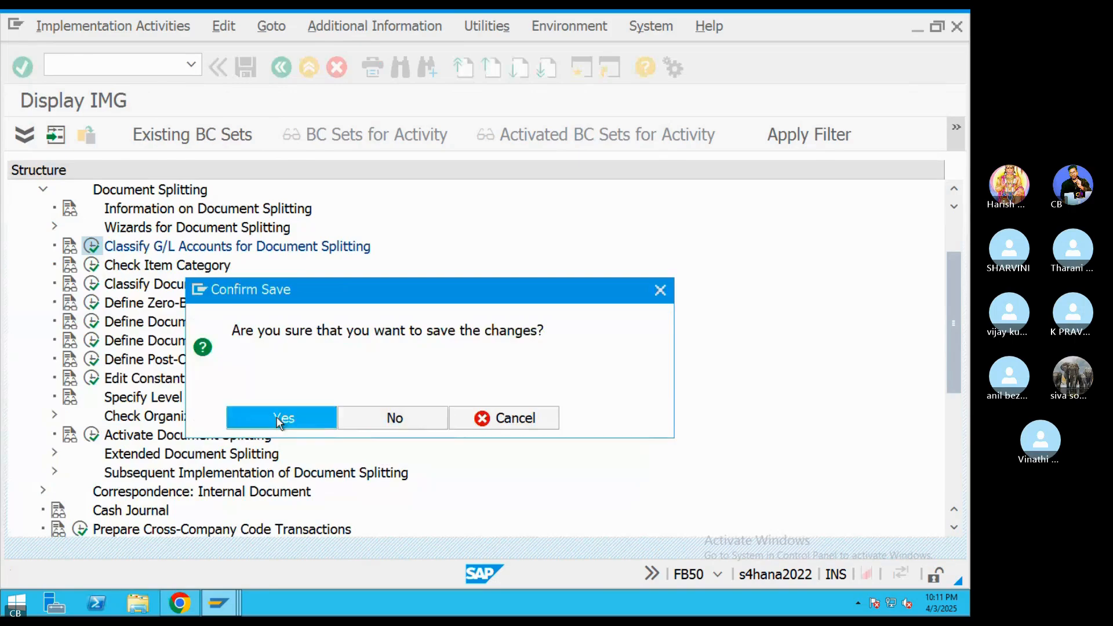
key("Return")
left_click(219, 365)
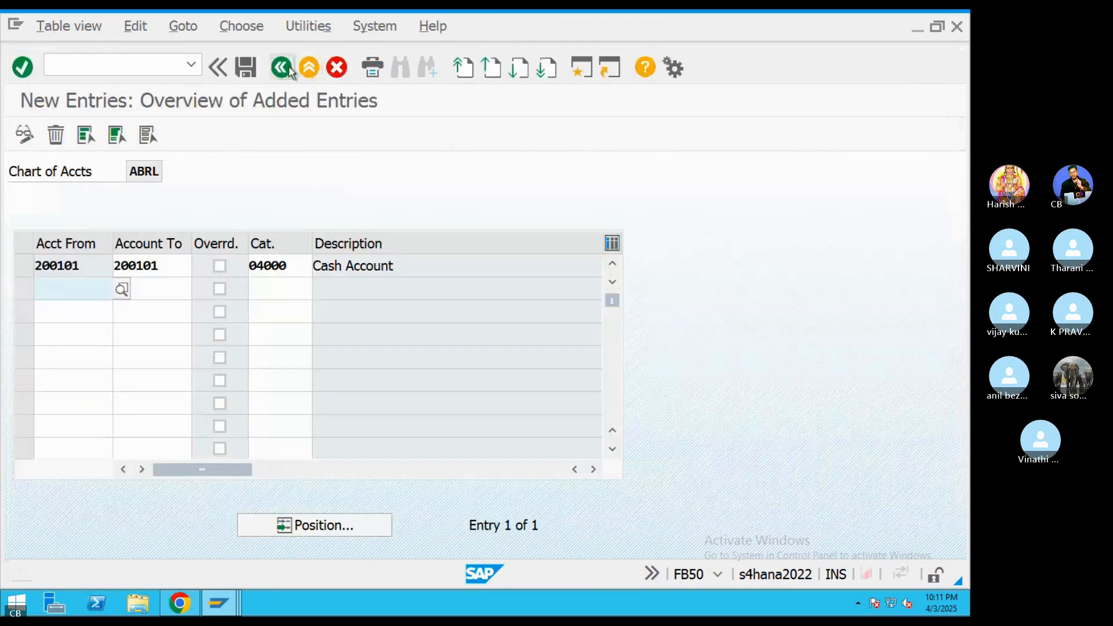
left_click(282, 68)
left_click(289, 70)
Return to the G/L document entry, simulate it and post again
left_click(289, 70)
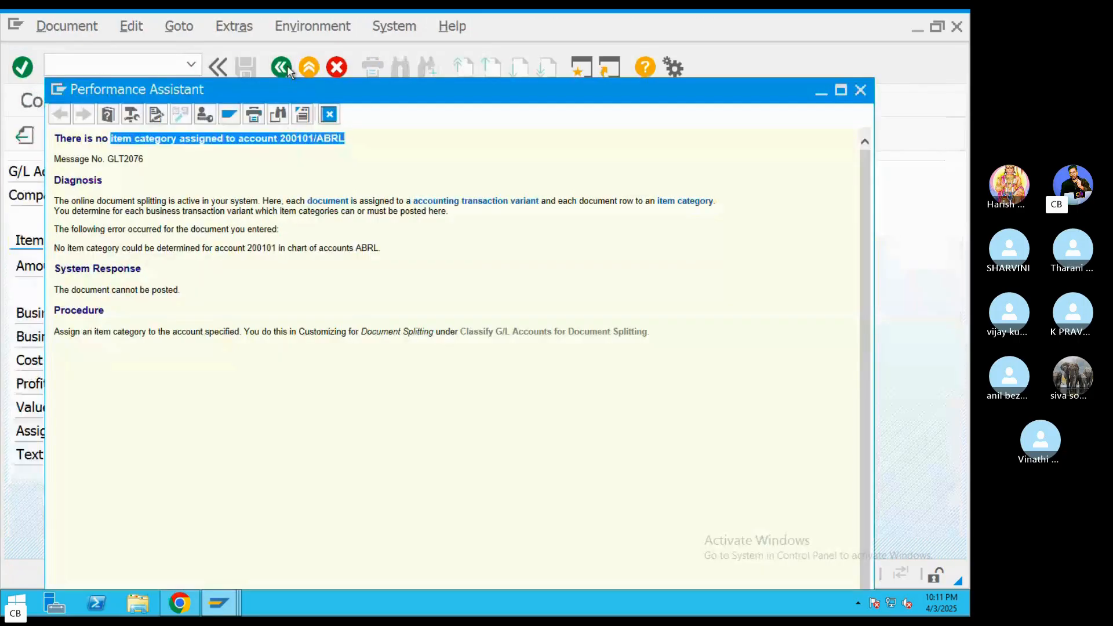
left_click(329, 116)
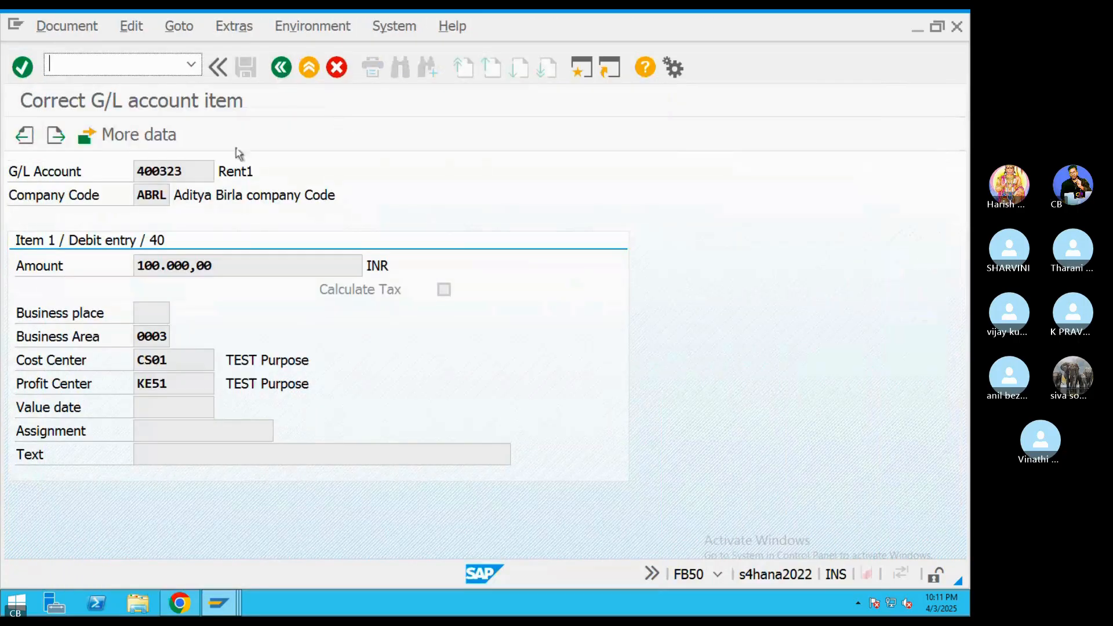
left_click(281, 67)
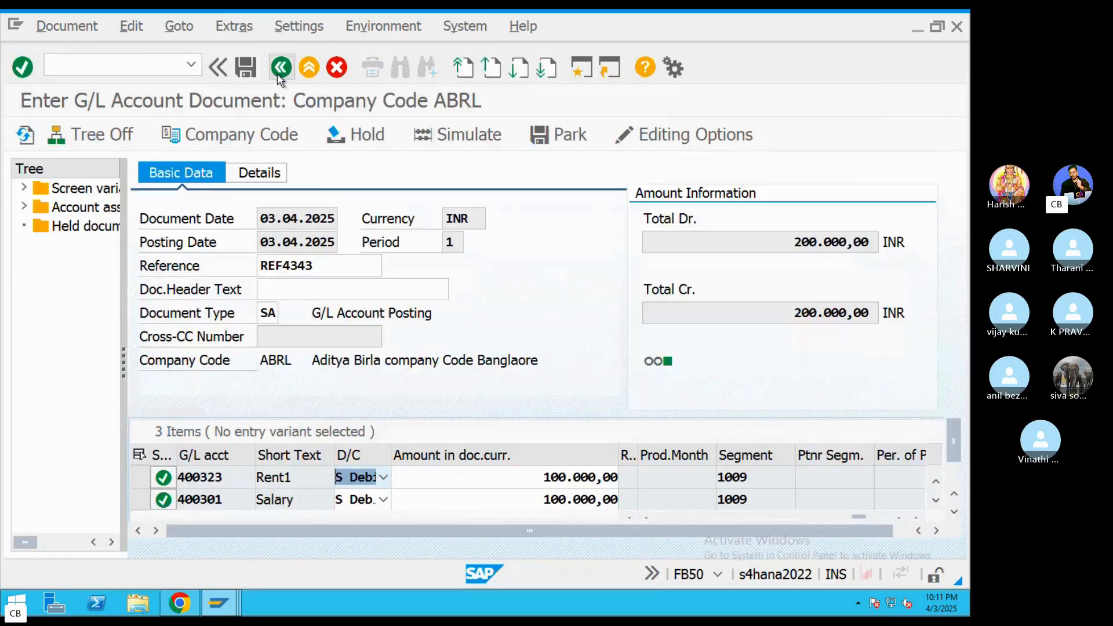
left_click(464, 132)
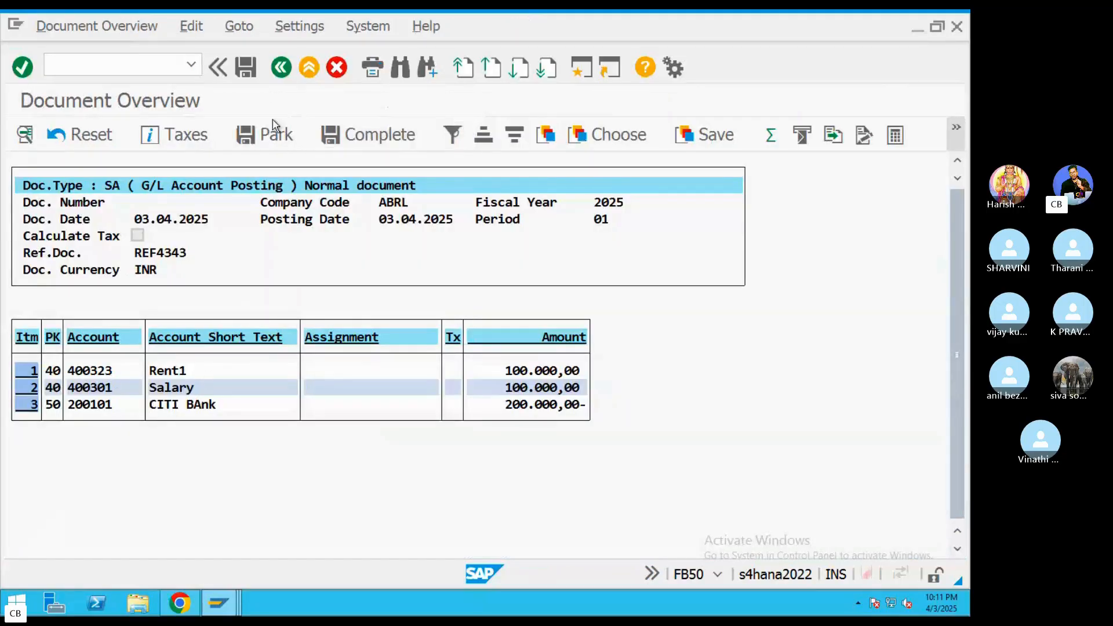
left_click(246, 69)
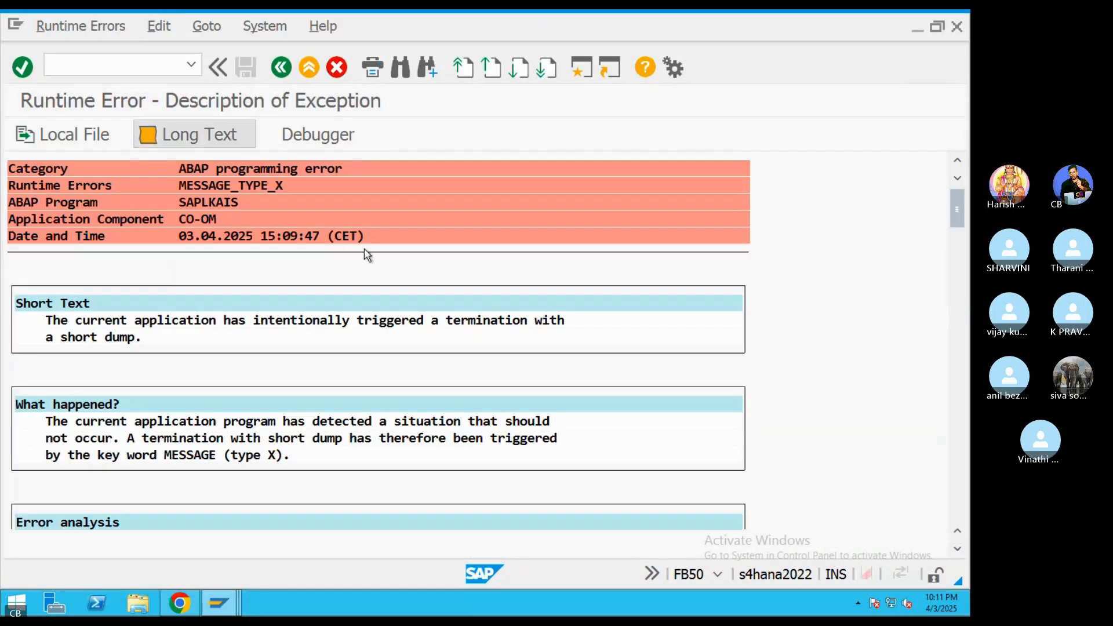
Scroll through the MESSAGE_TYPE_X runtime error in SAPLKAIS near the CO number range check
scroll(176, 422, "down", 5)
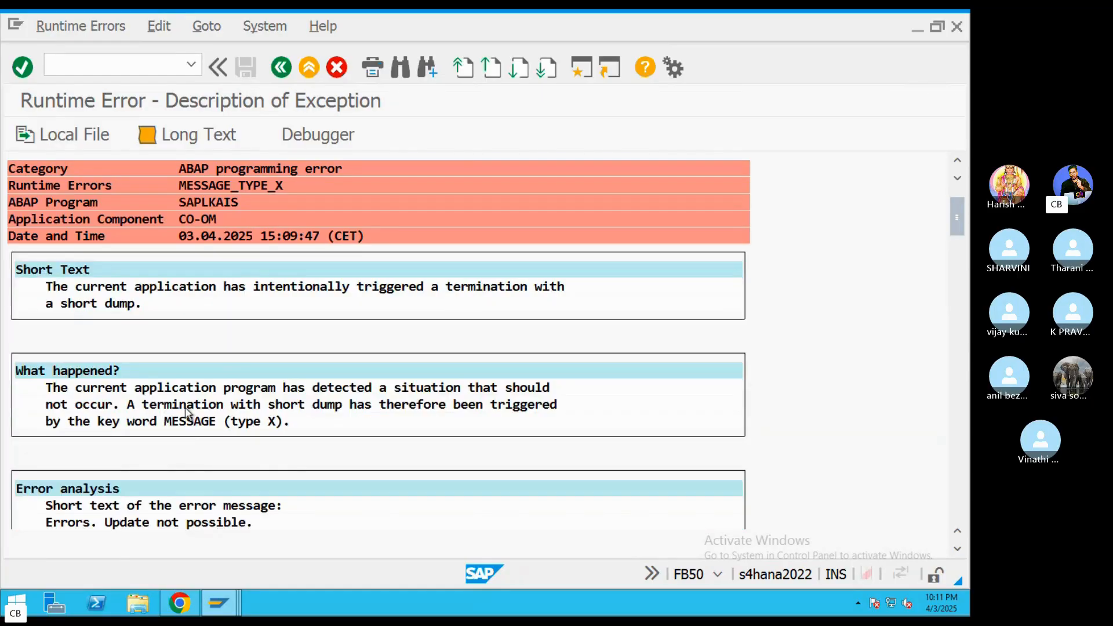
scroll(189, 413, "down", 8)
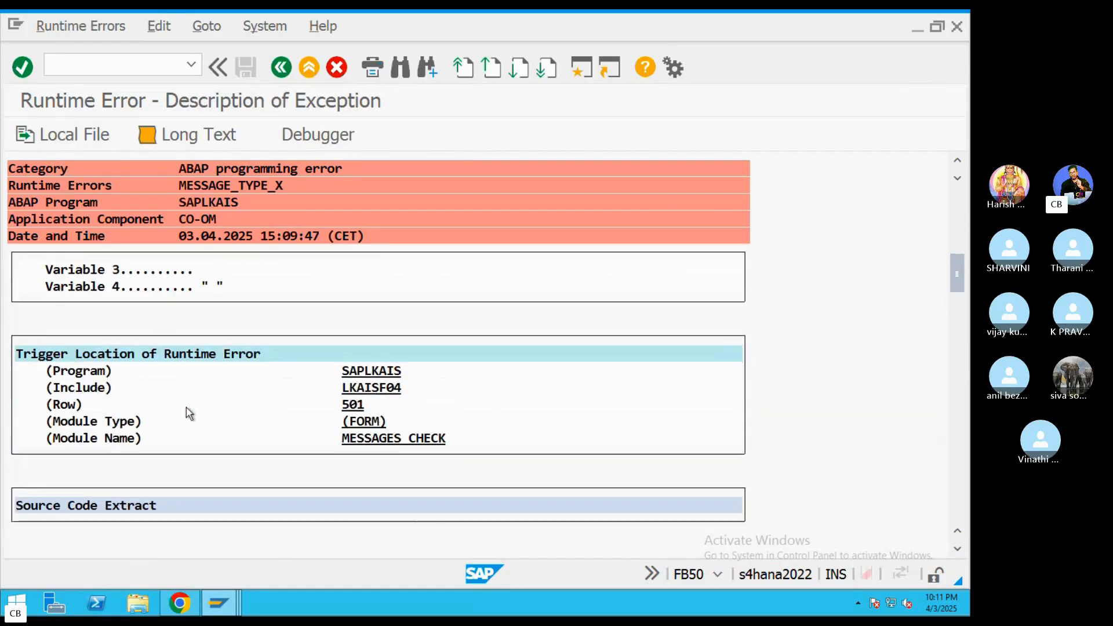
scroll(188, 412, "down", 5)
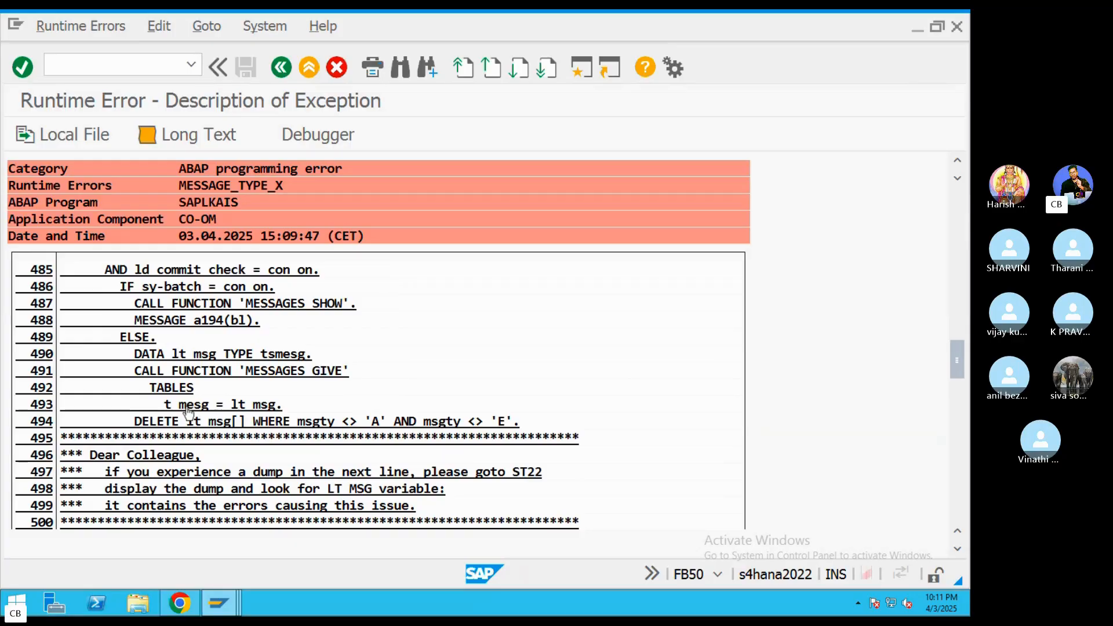
scroll(189, 412, "down", 7)
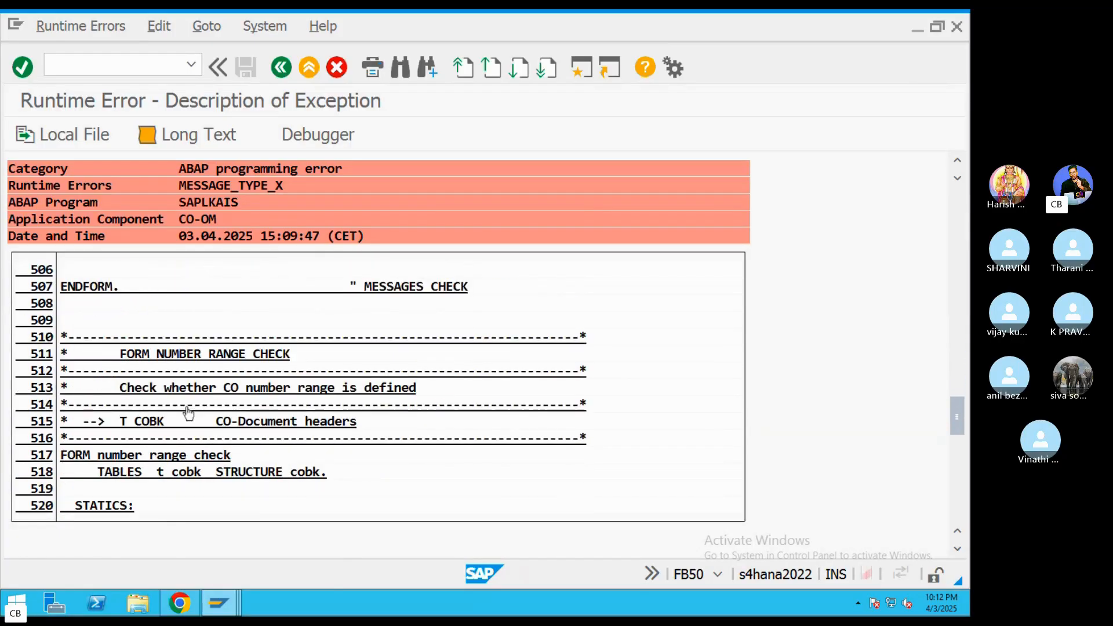
scroll(190, 413, "down", 12)
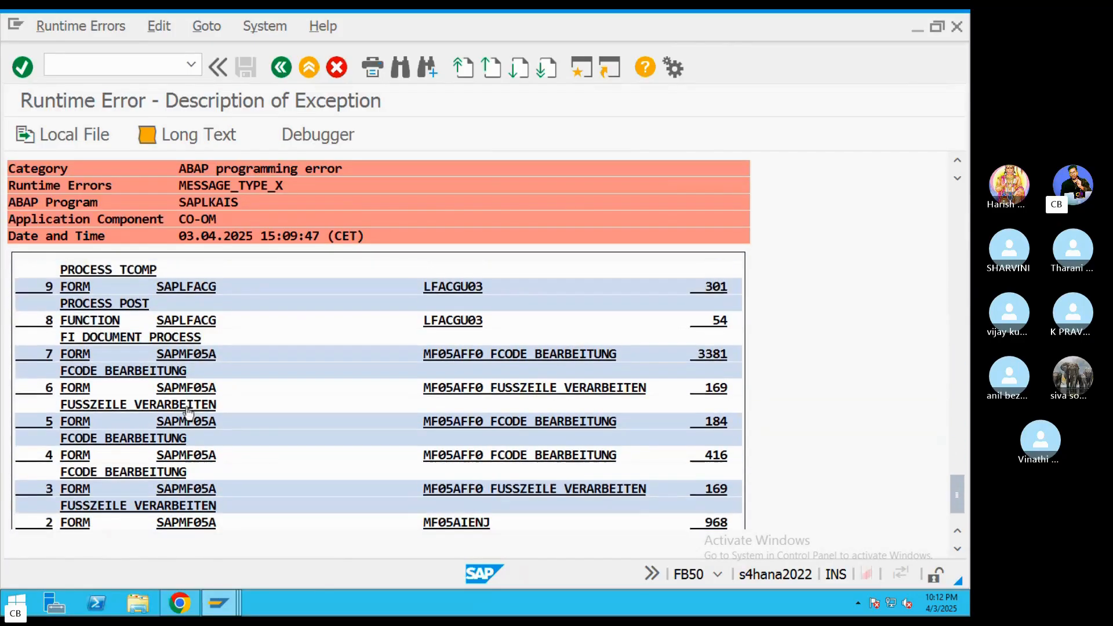
scroll(188, 413, "down", 2)
scroll(188, 412, "up", 10)
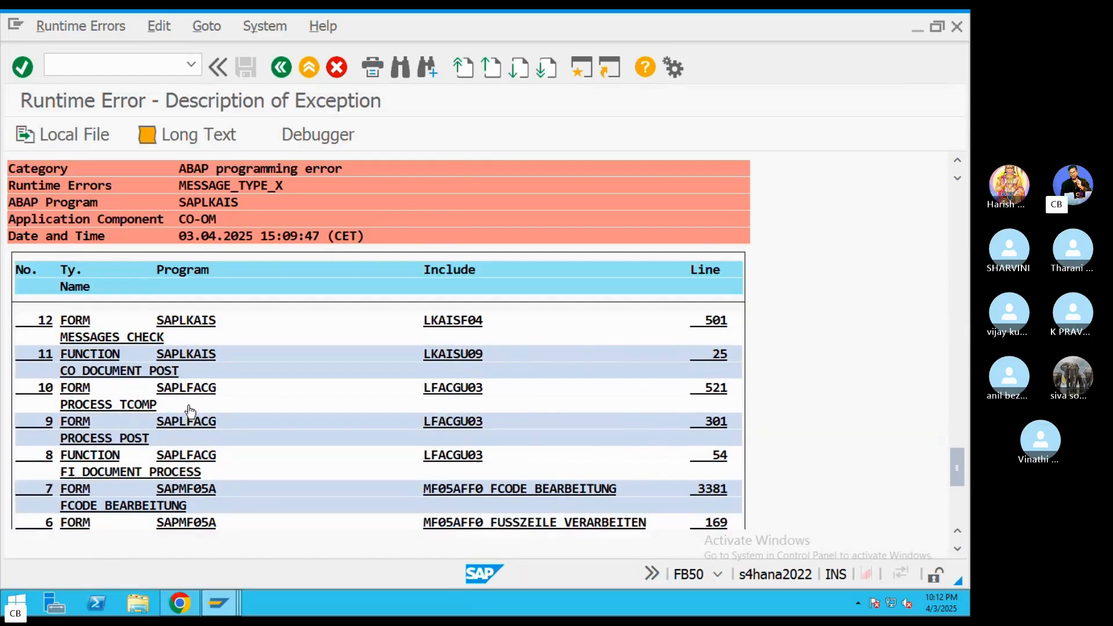
scroll(229, 408, "up", 5)
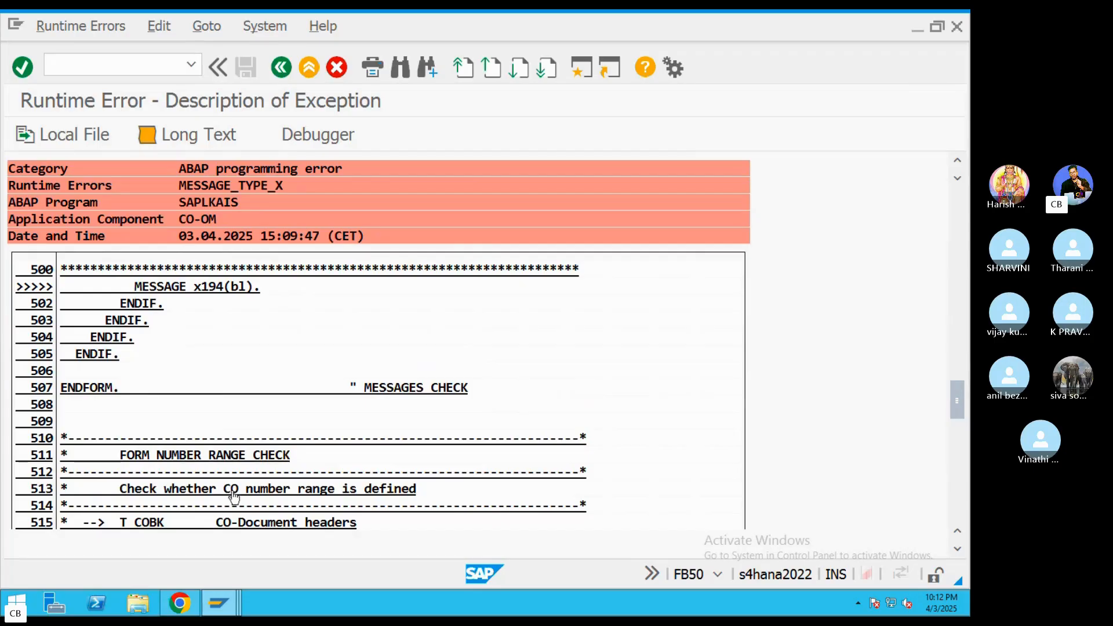
scroll(206, 475, "down", 1)
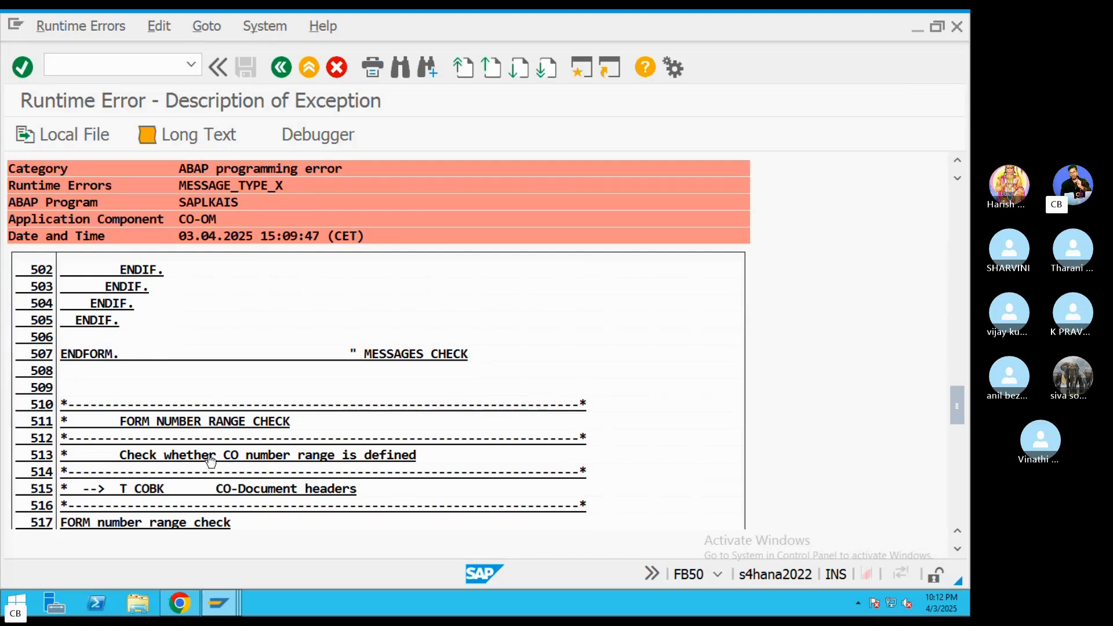
scroll(209, 461, "down", 2)
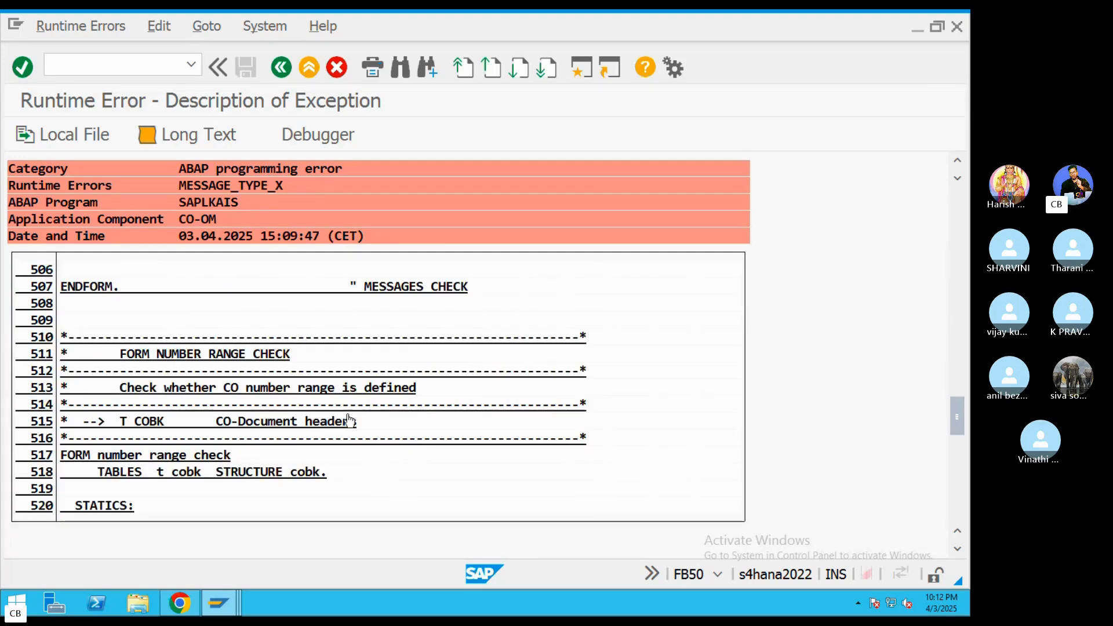
scroll(135, 469, "up", 1)
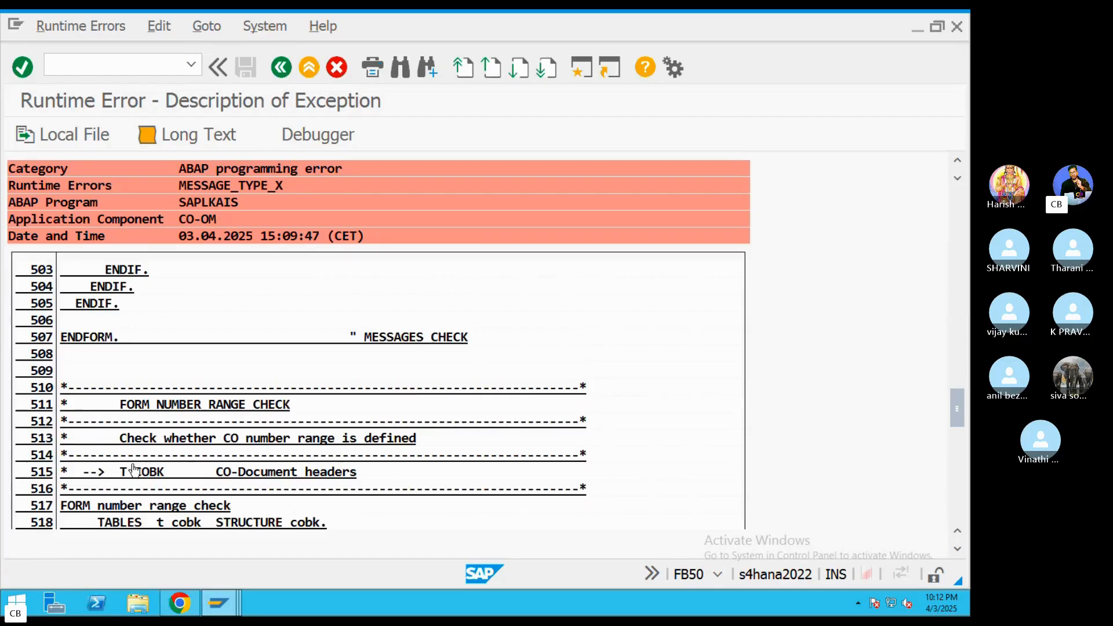
scroll(135, 469, "up", 3)
In a new session, run KANK and edit number range groups for CO area ABRL
left_click(574, 74)
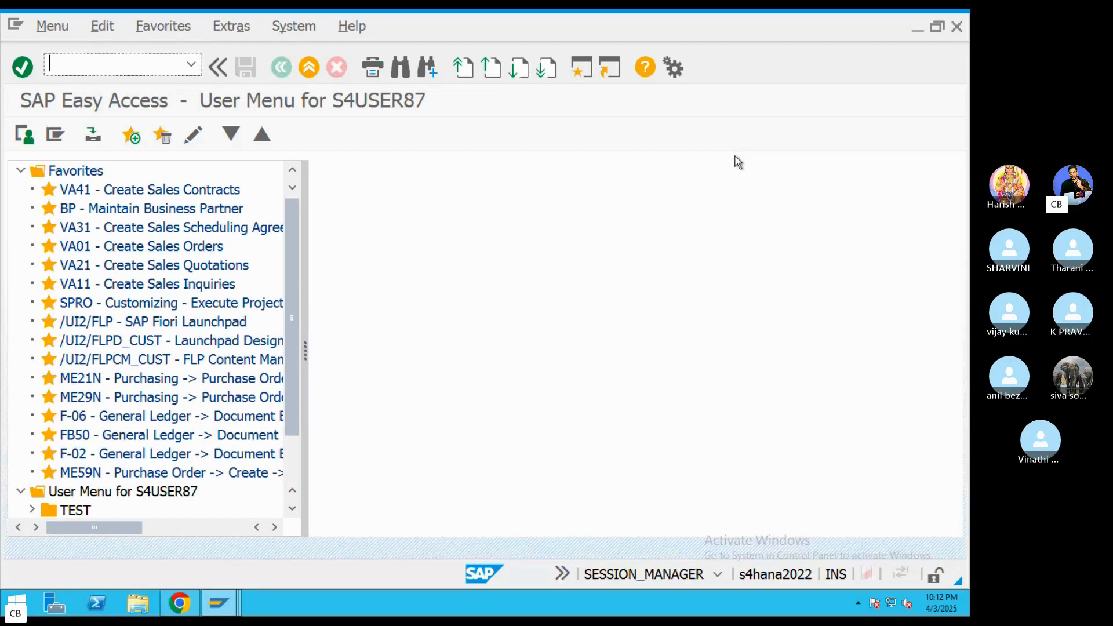
type("KANK")
key("Return")
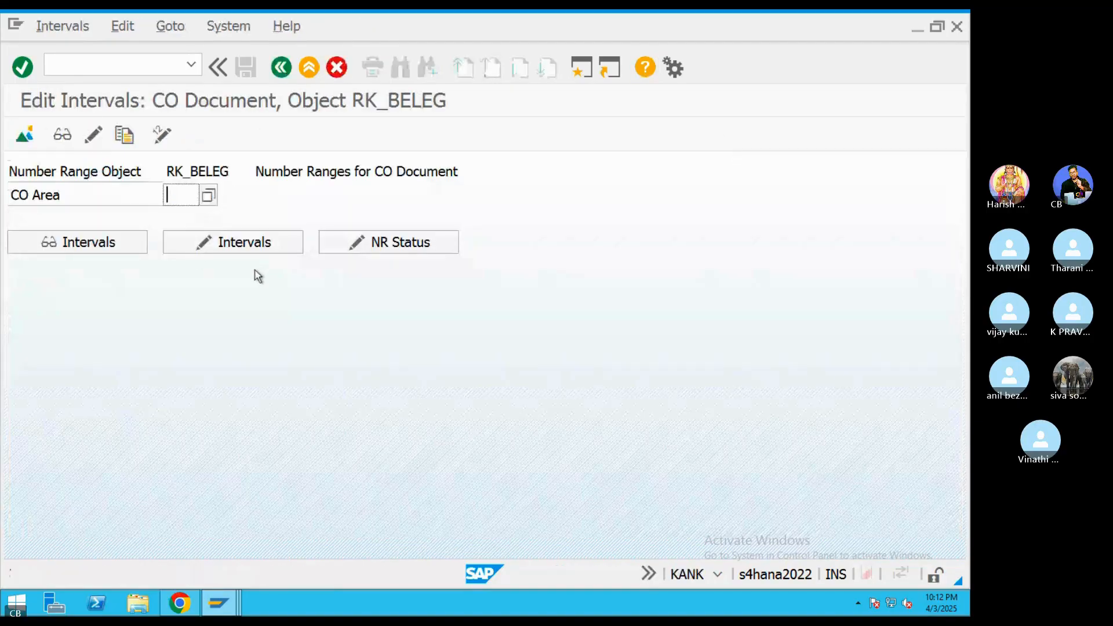
type("ABRL")
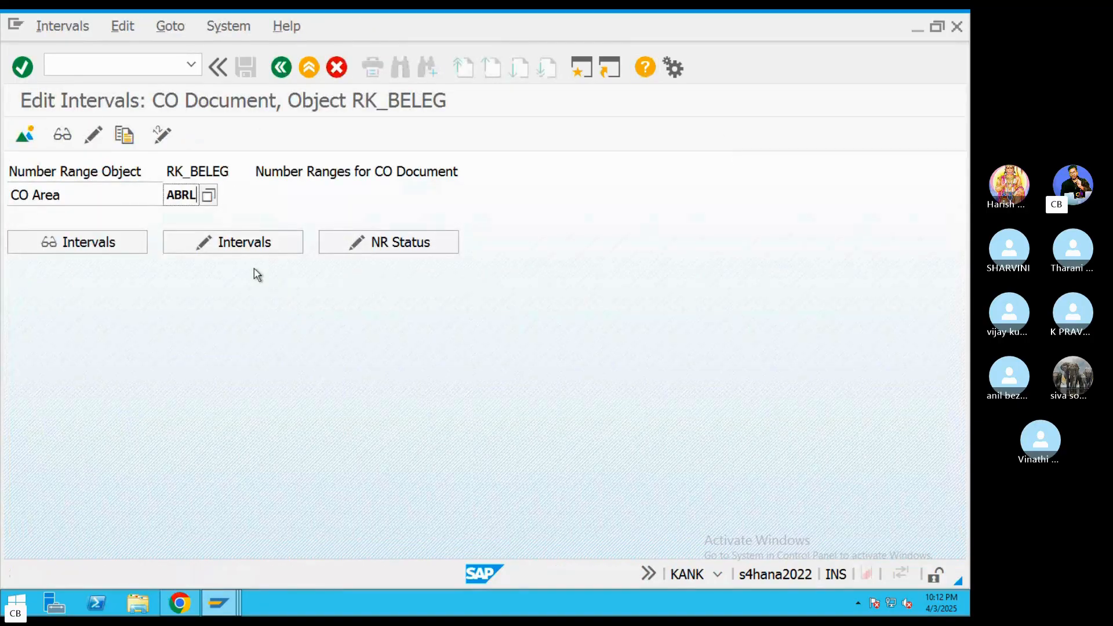
left_click(93, 134)
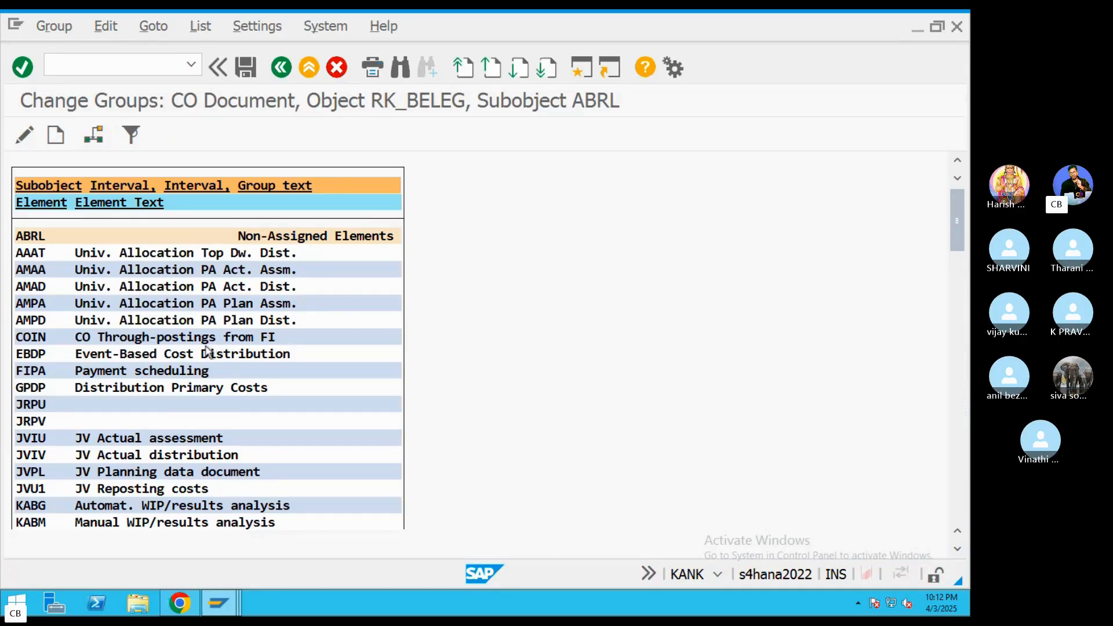
Assign transaction COIN to number range group 01 and save
key("ctrl+f")
key("Return")
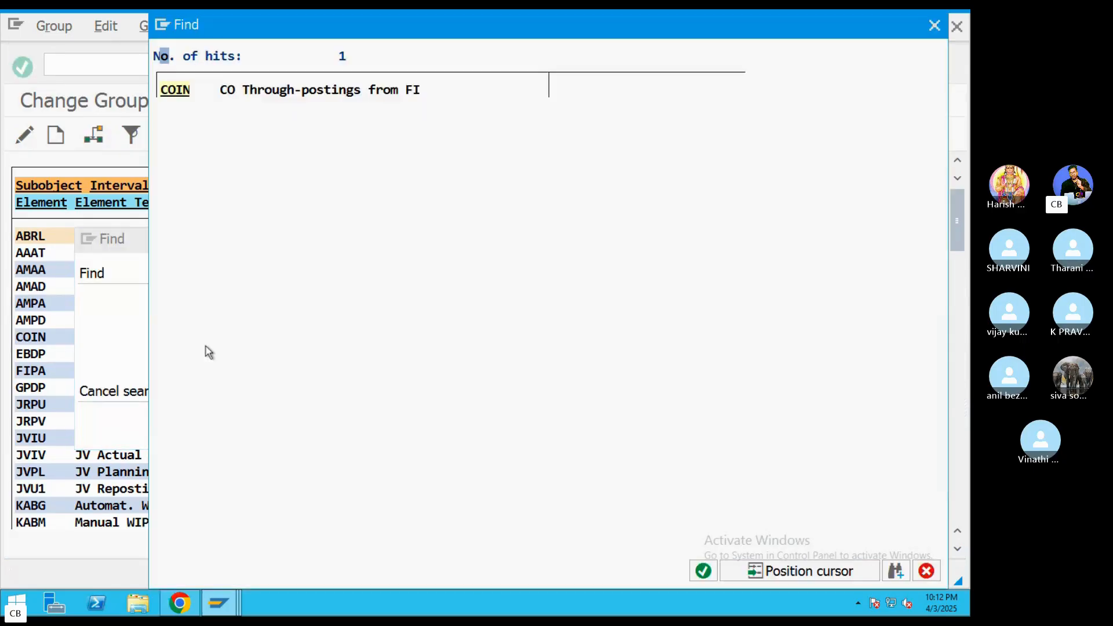
left_click(182, 98)
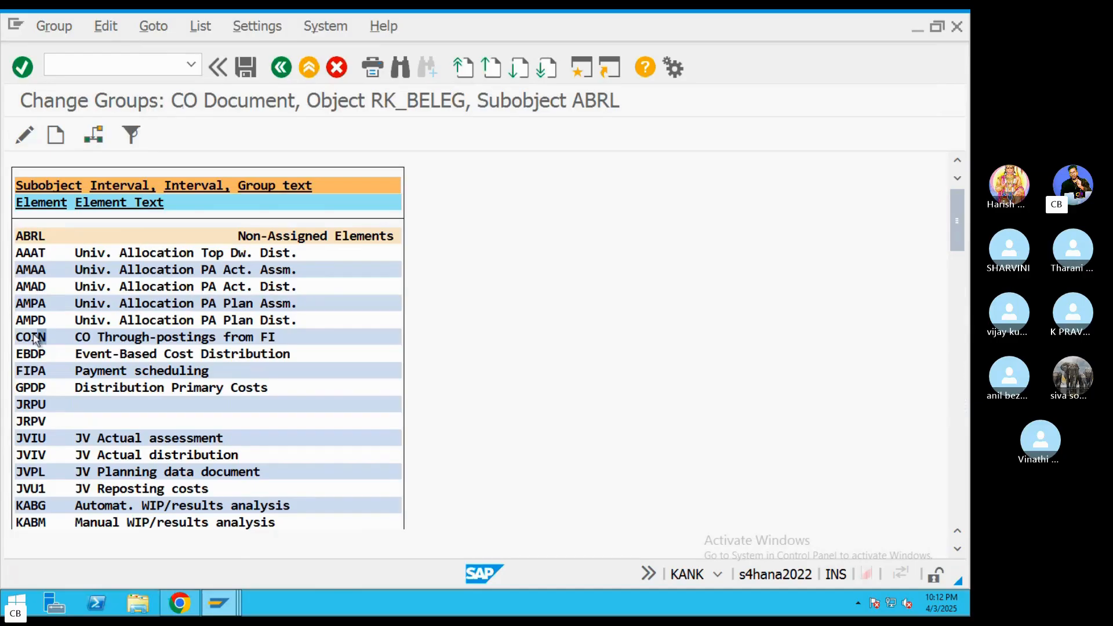
left_click(93, 134)
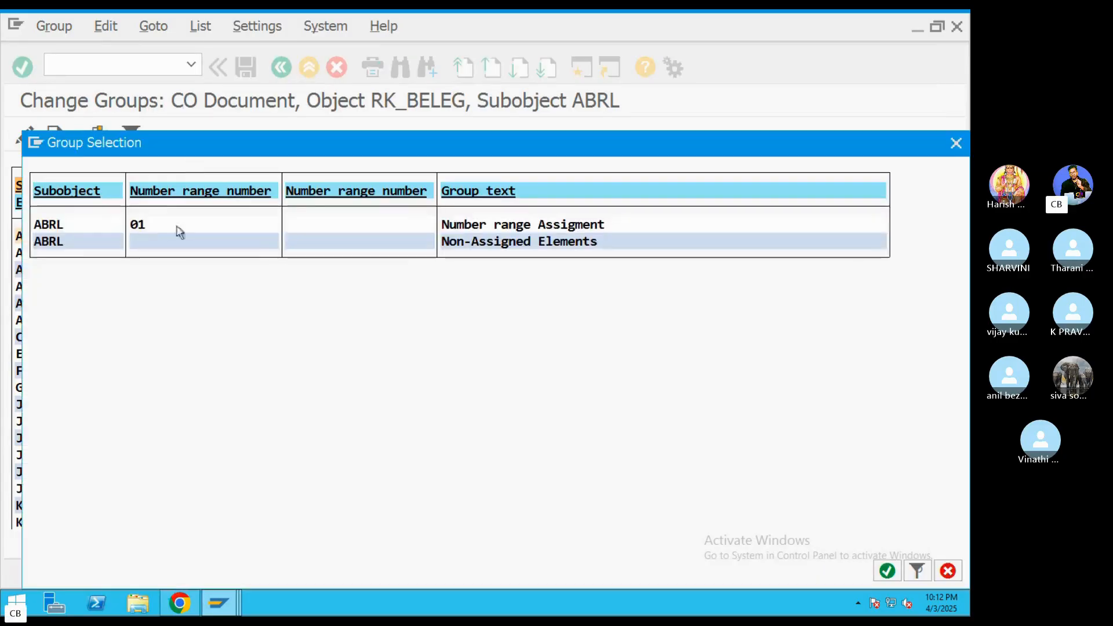
double_click(137, 226)
left_click(245, 68)
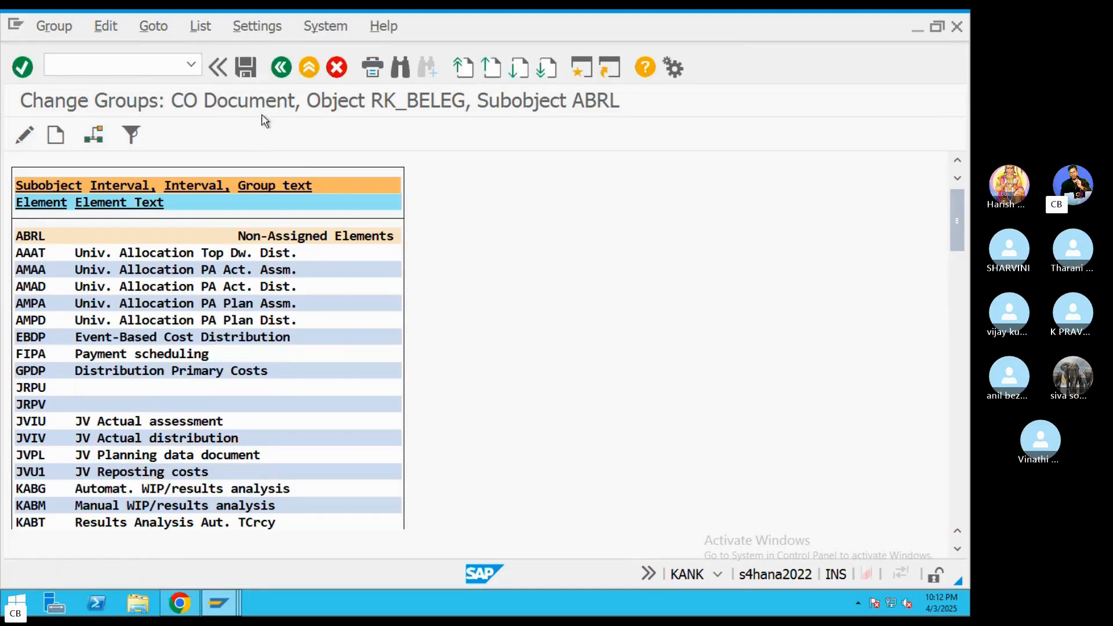
left_click(281, 67)
Dismiss the runtime error and number range windows and exit the G/L account display
mouse_move(218, 604)
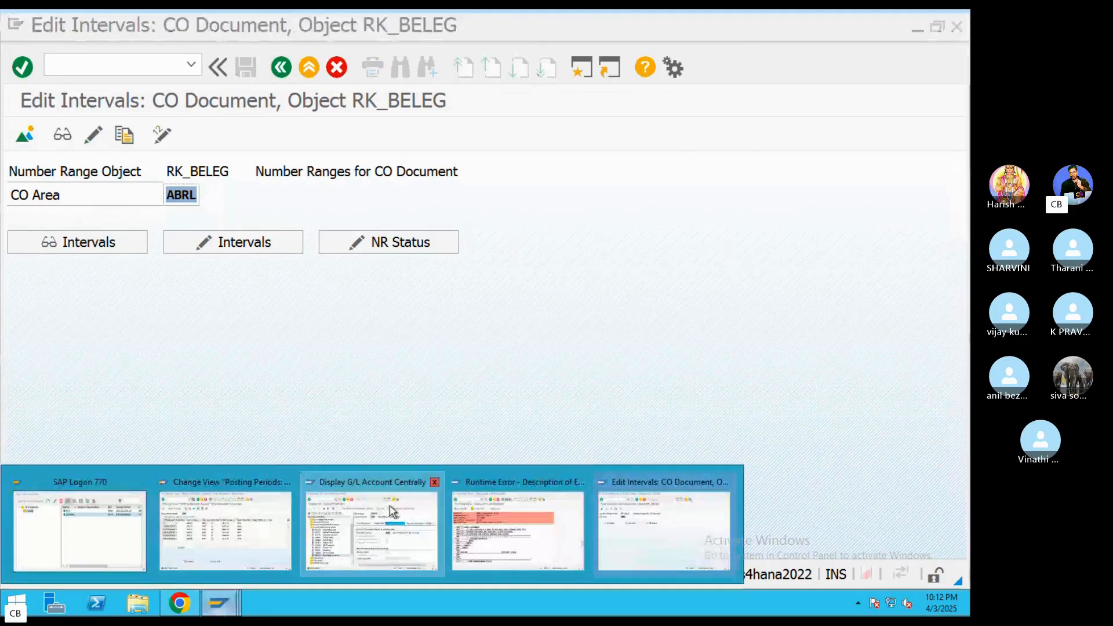
left_click(581, 483)
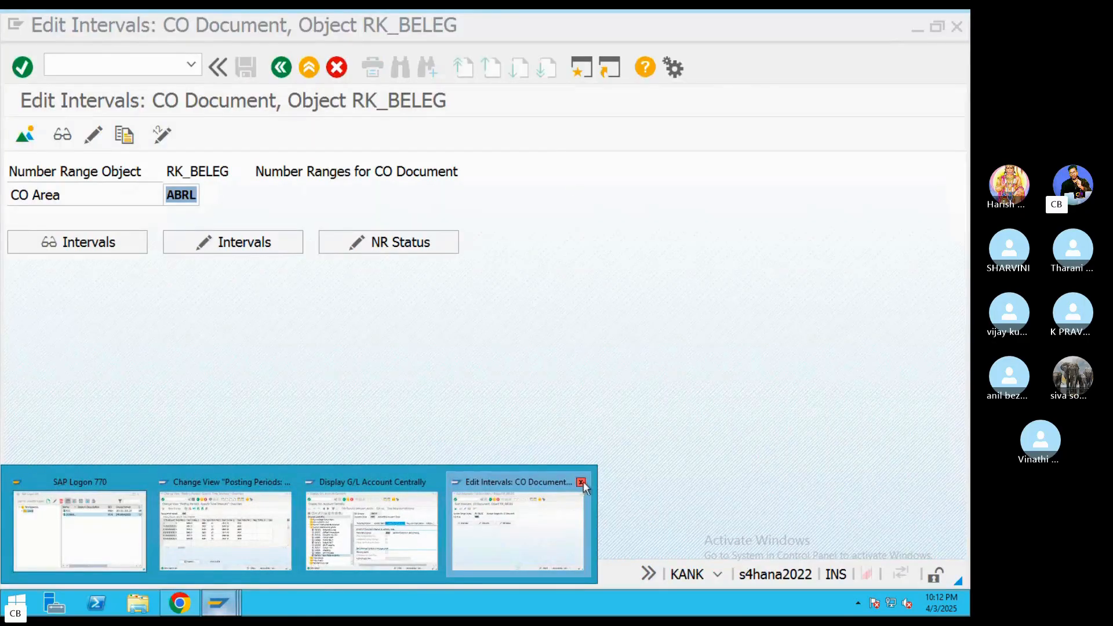
left_click(580, 482)
left_click(371, 528)
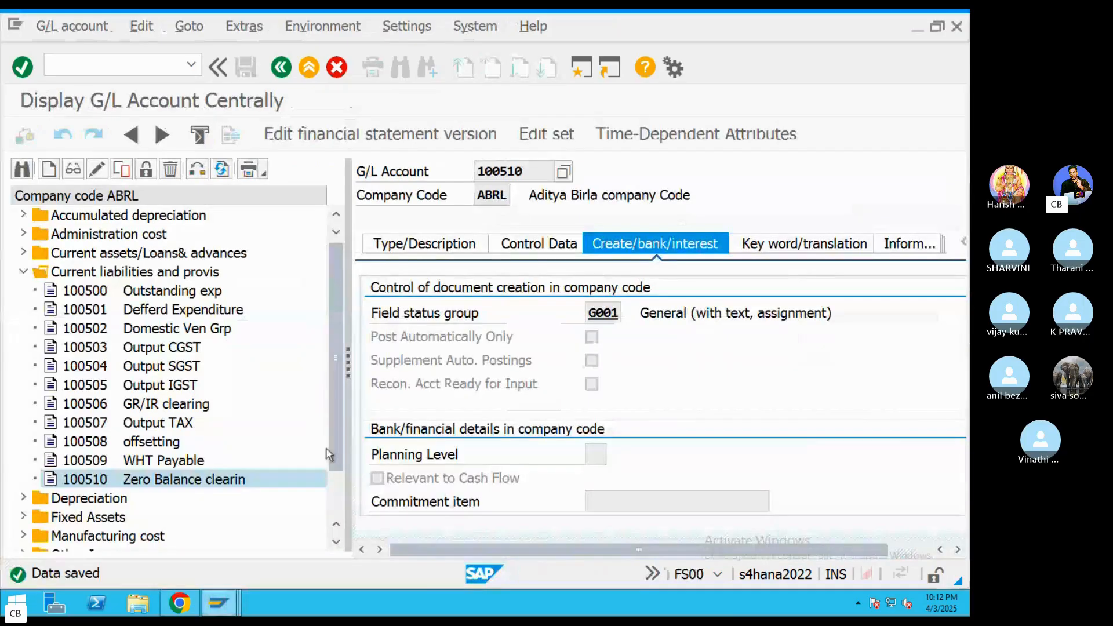
left_click(315, 70)
Start FB50 with document date 02.04.2025, reference REF4343 and header text 'GL Posting'
type("FB50")
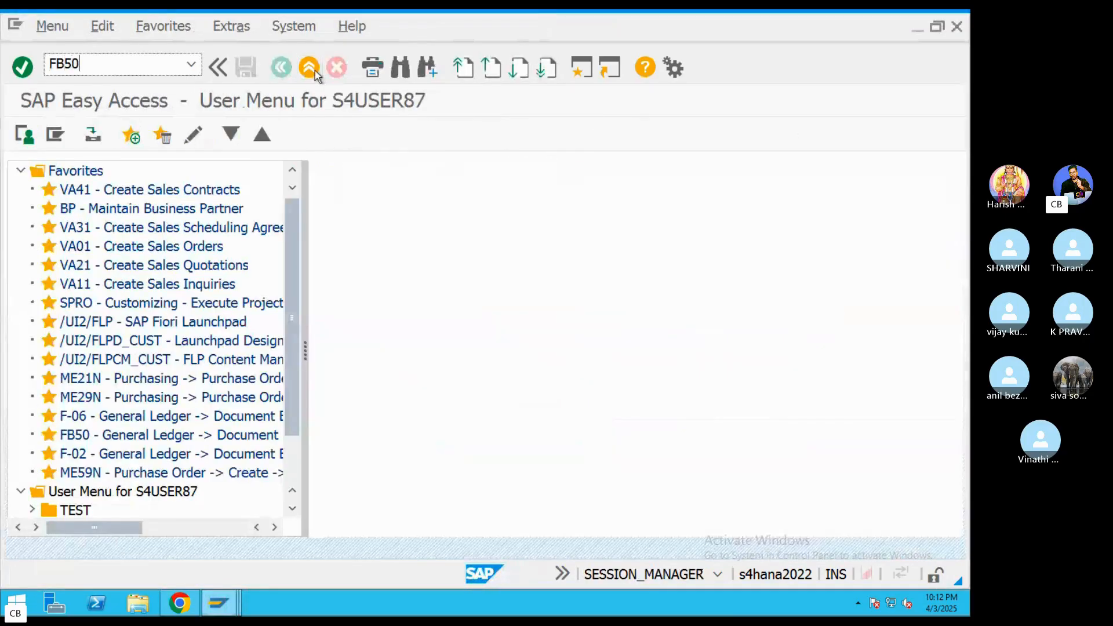
key("Return")
left_click(297, 218)
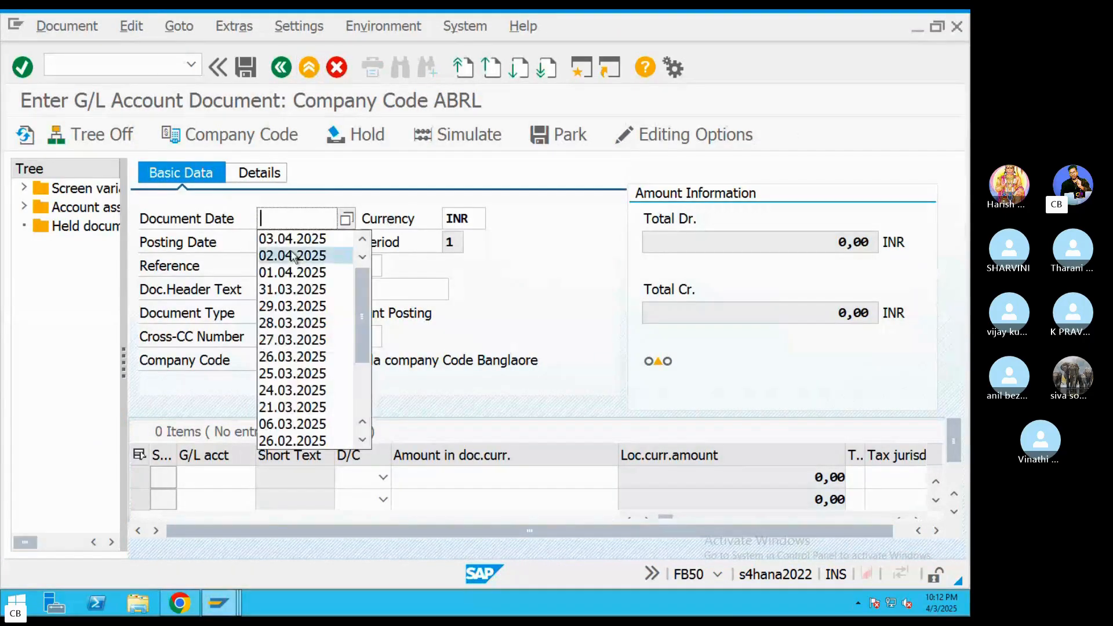
left_click(292, 244)
left_click(292, 269)
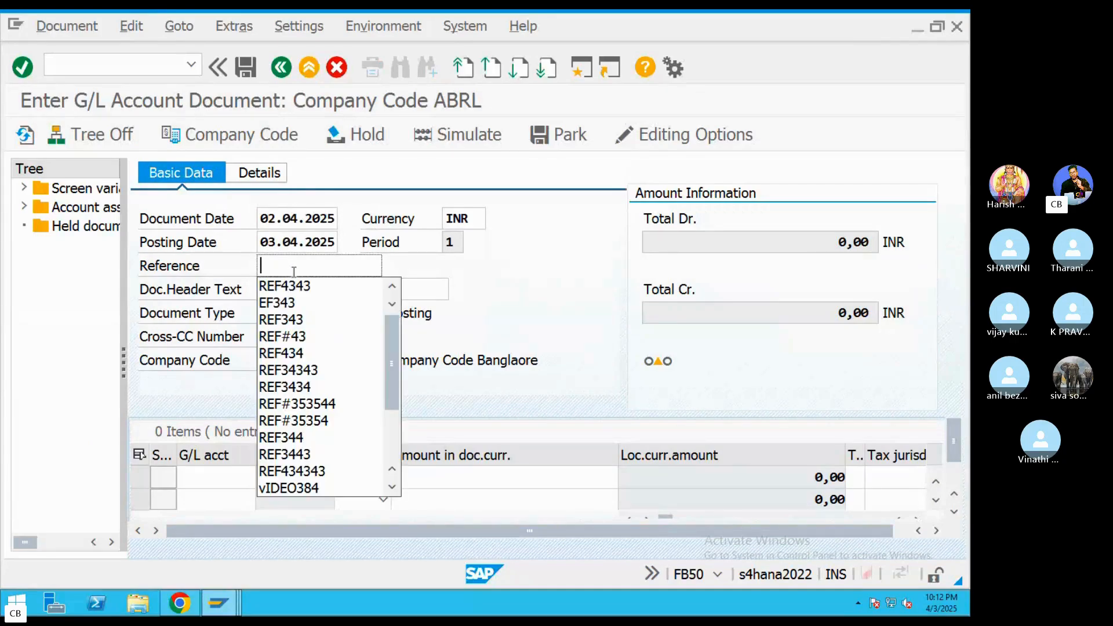
left_click(290, 286)
left_click(269, 290)
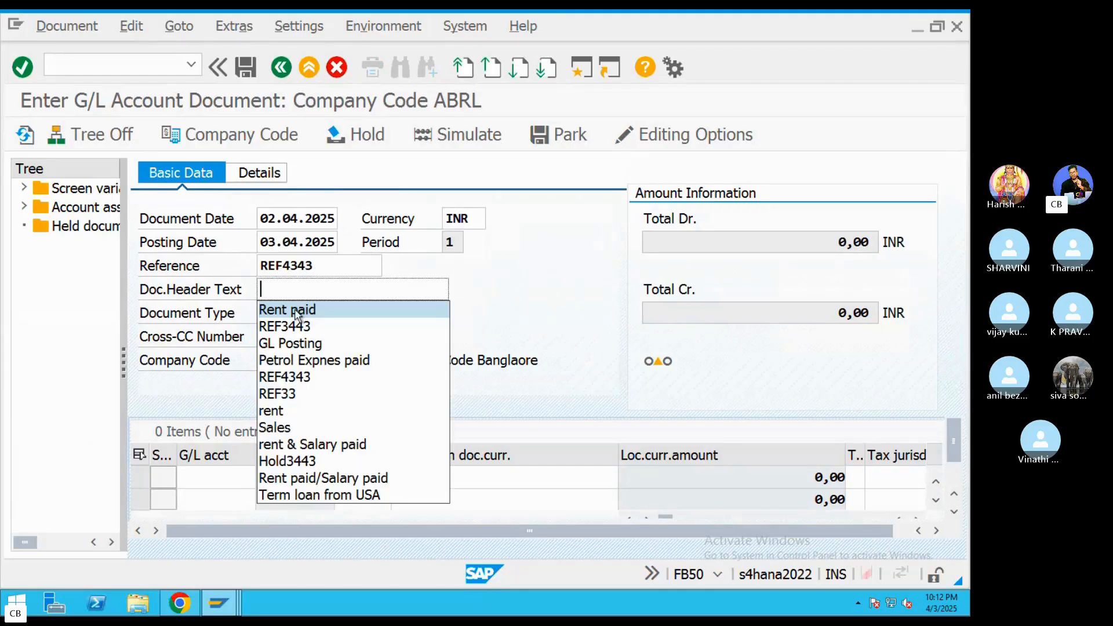
left_click(295, 344)
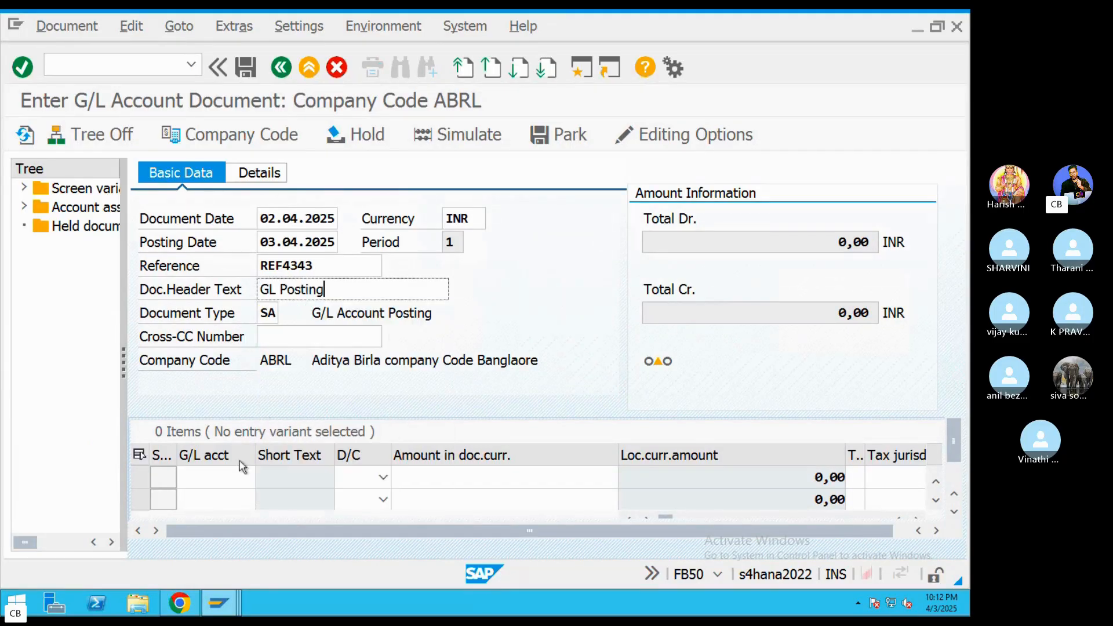
Enter accounts 400301 and 400323 on the first two lines, both as debits
left_click(221, 471)
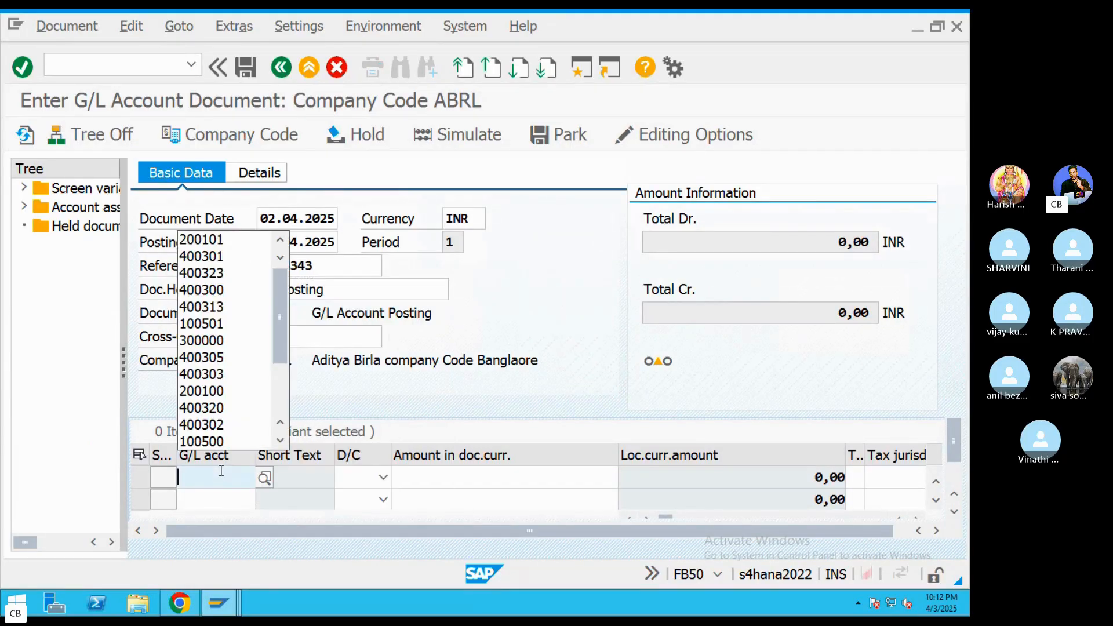
left_click(224, 257)
left_click(209, 500)
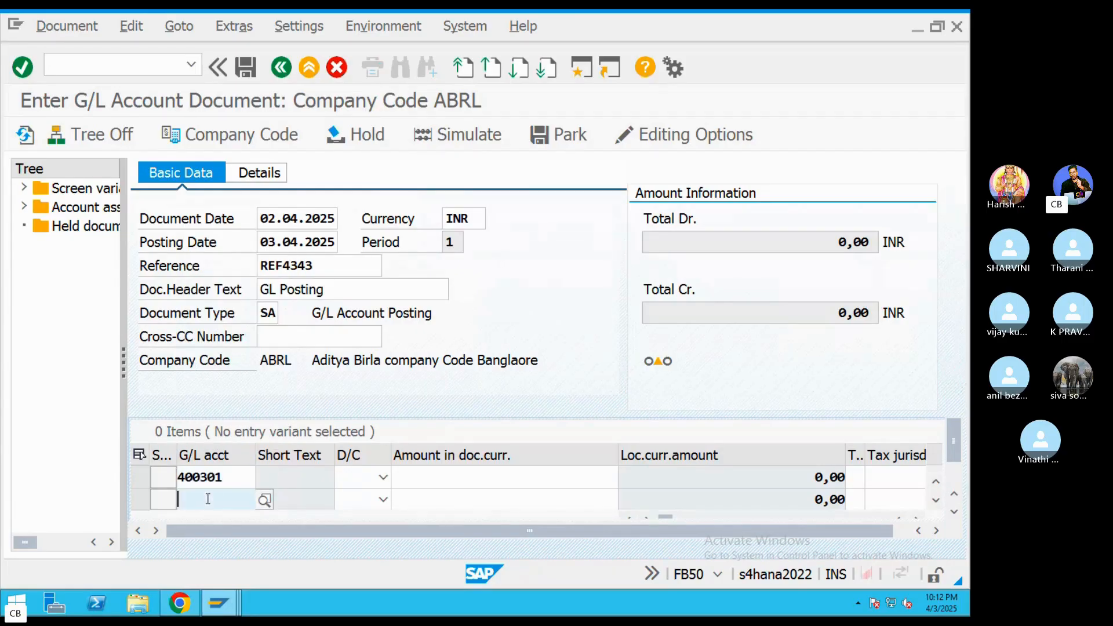
left_click(214, 296)
left_click(383, 477)
left_click(377, 511)
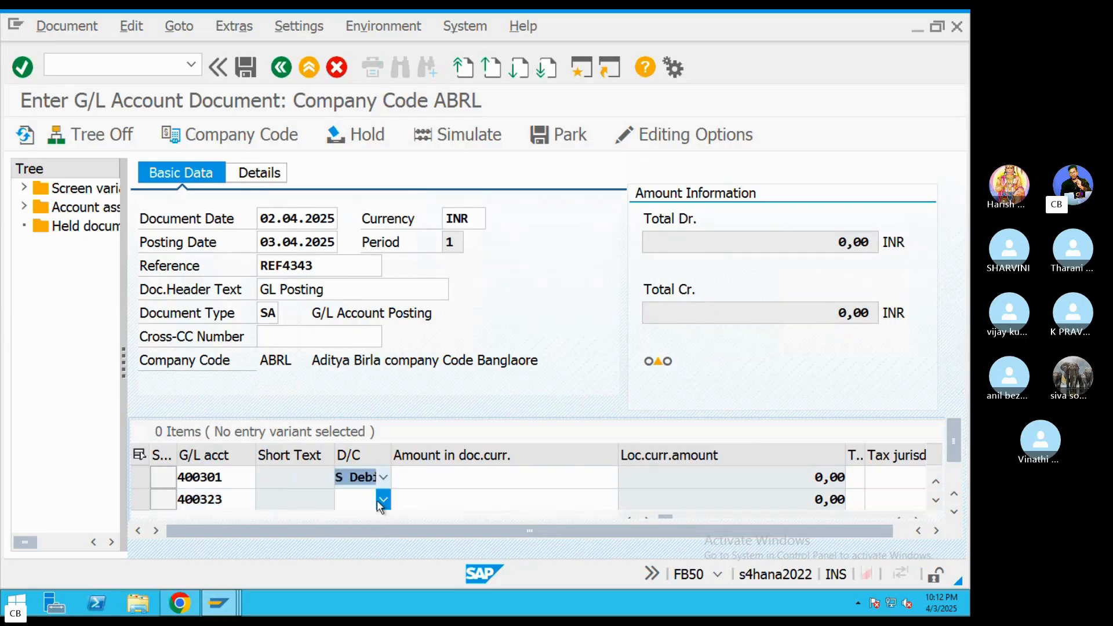
left_click(384, 499)
left_click(354, 519)
left_click(383, 499)
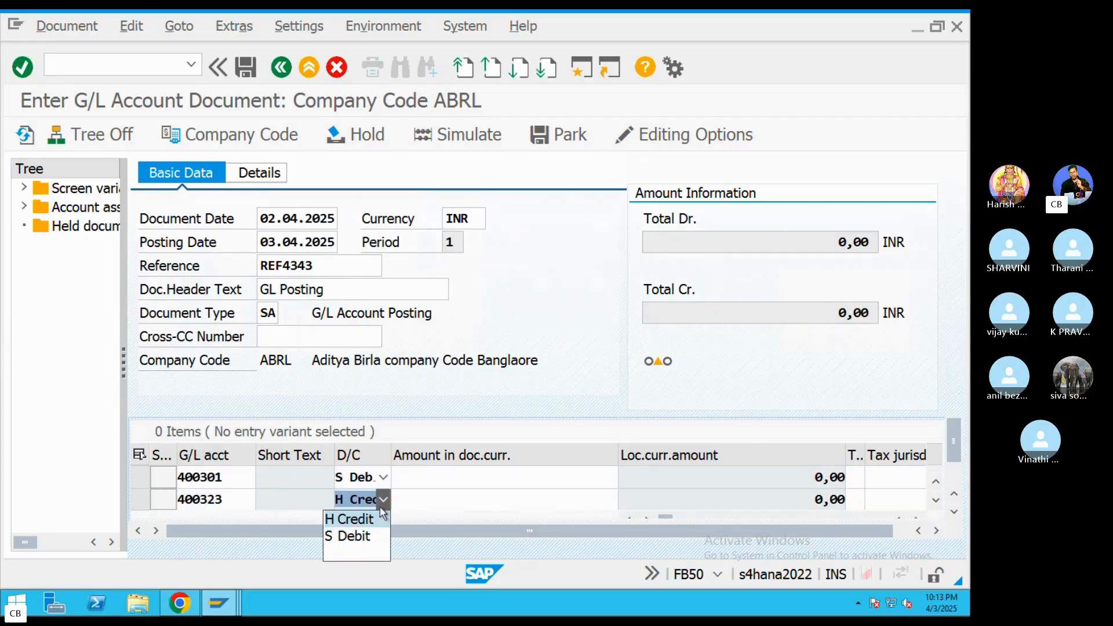
left_click(366, 537)
Set the amount to 100000 on both debit lines
left_click(510, 478)
key("Down")
key("Return")
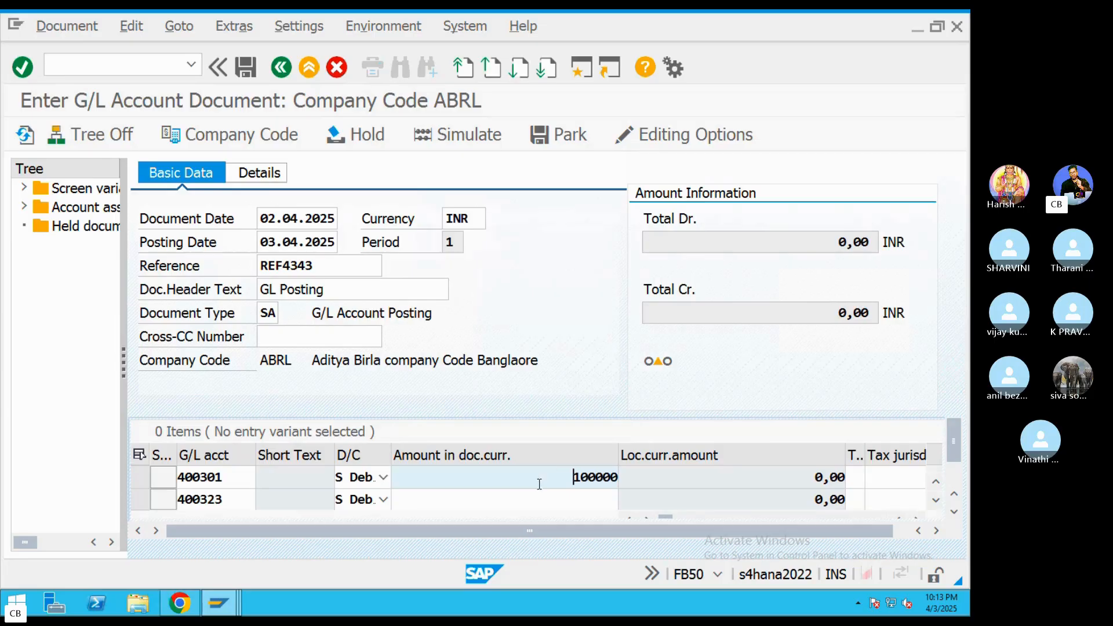
left_click(540, 492)
left_click(530, 261)
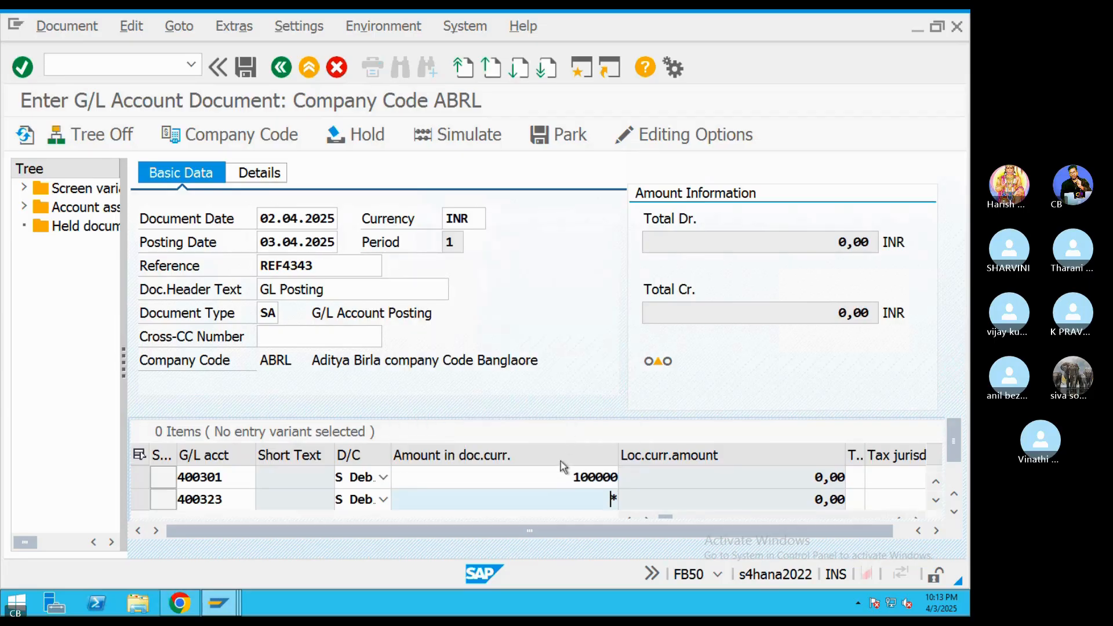
key("Down")
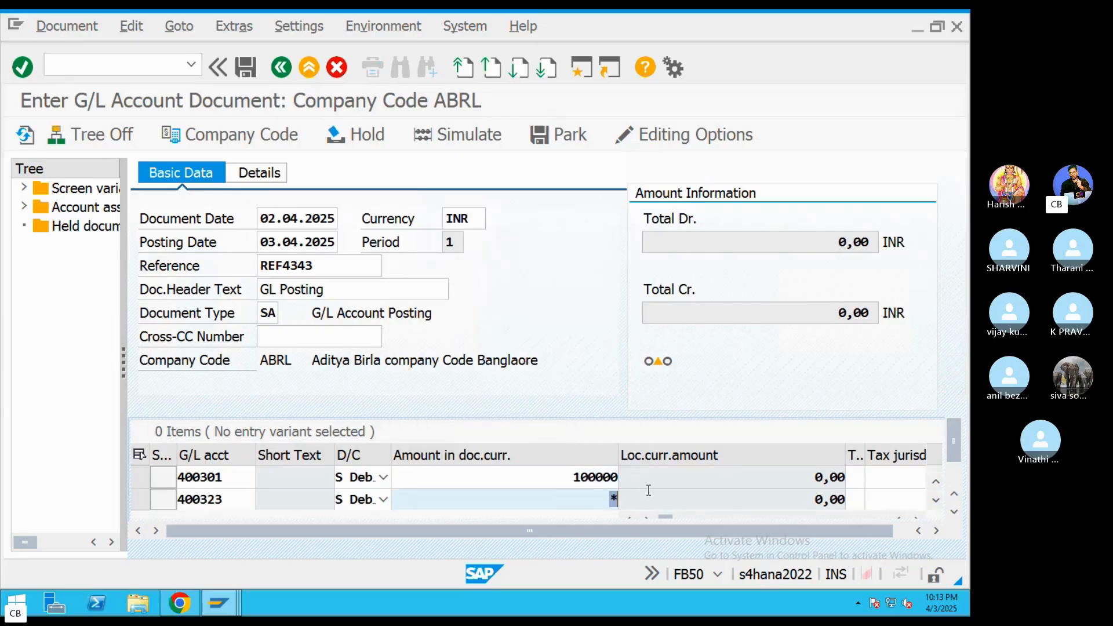
type("1")
left_click(532, 366)
left_click(549, 476)
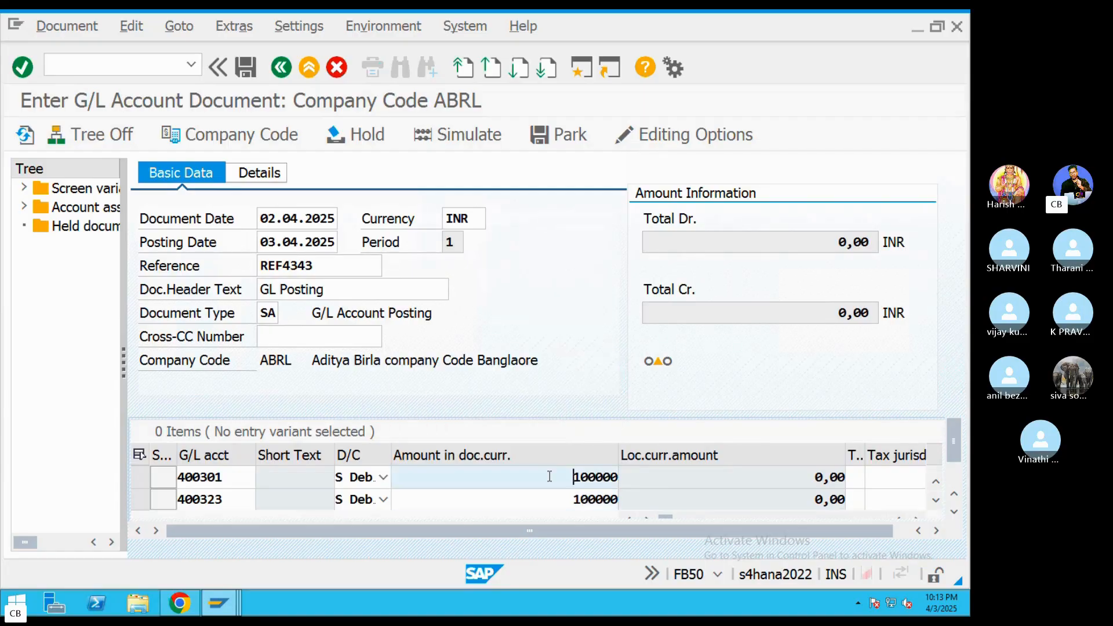
key("Tab")
key("Tab")
key("Tab")
key("Tab")
key("Tab")
key("Tab")
key("Tab")
key("Tab")
key("Tab")
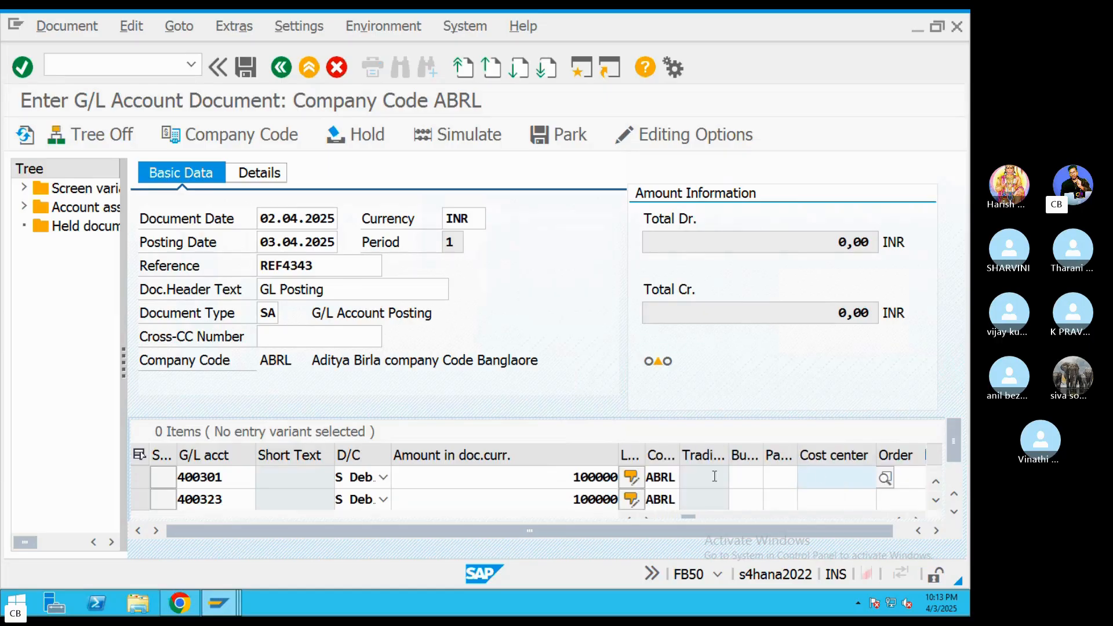
Assign cost center CS01 to both debit lines and accept them
left_click(835, 477)
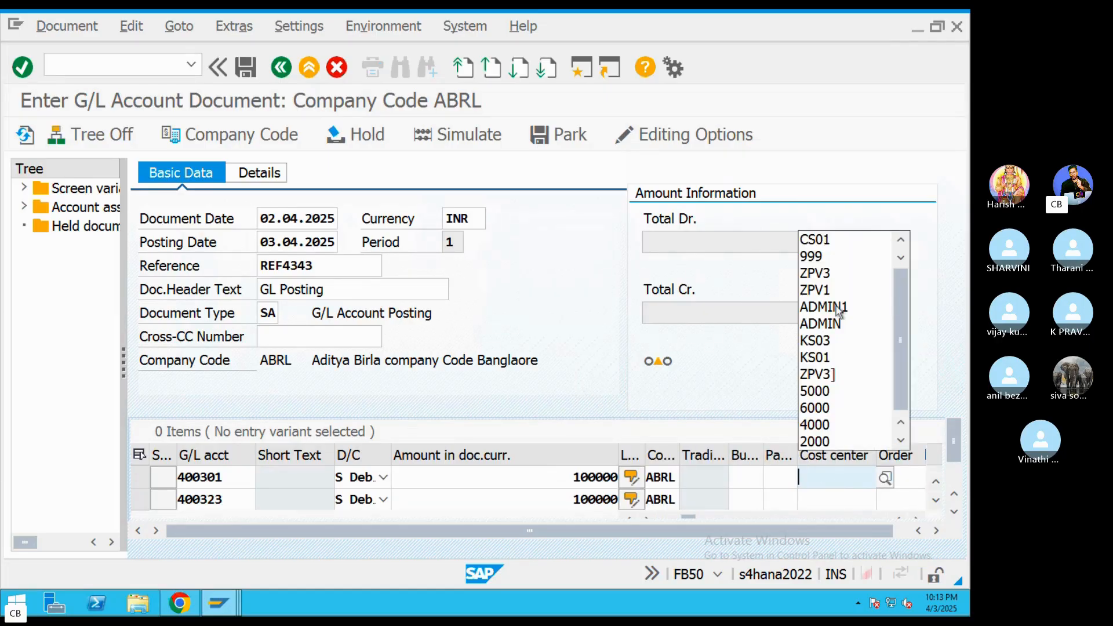
left_click(824, 241)
left_click(820, 499)
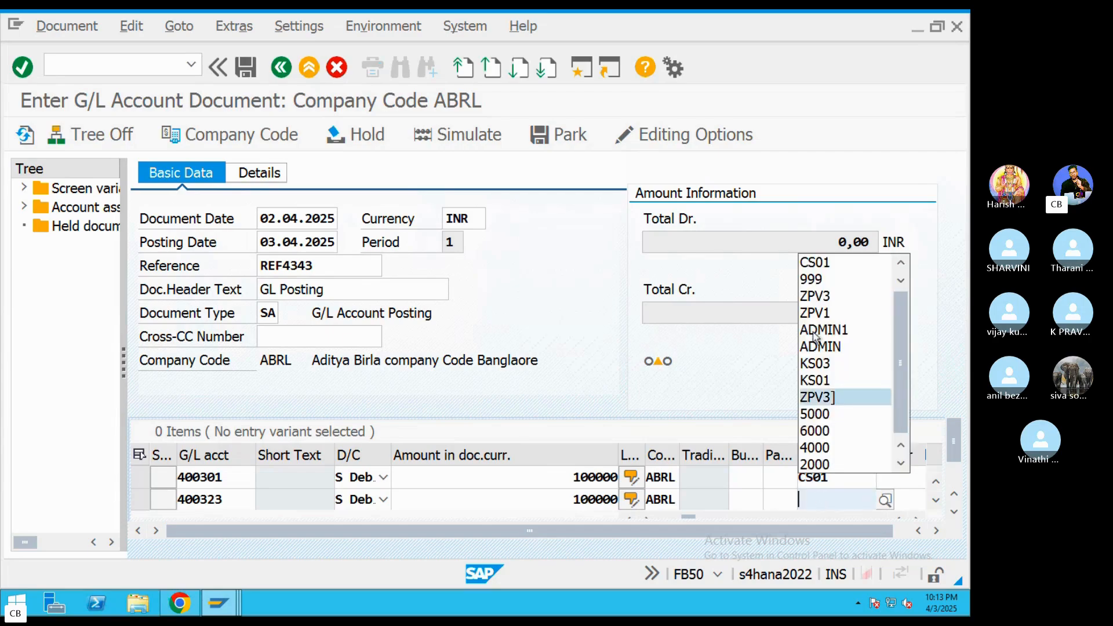
left_click(818, 261)
key("Return")
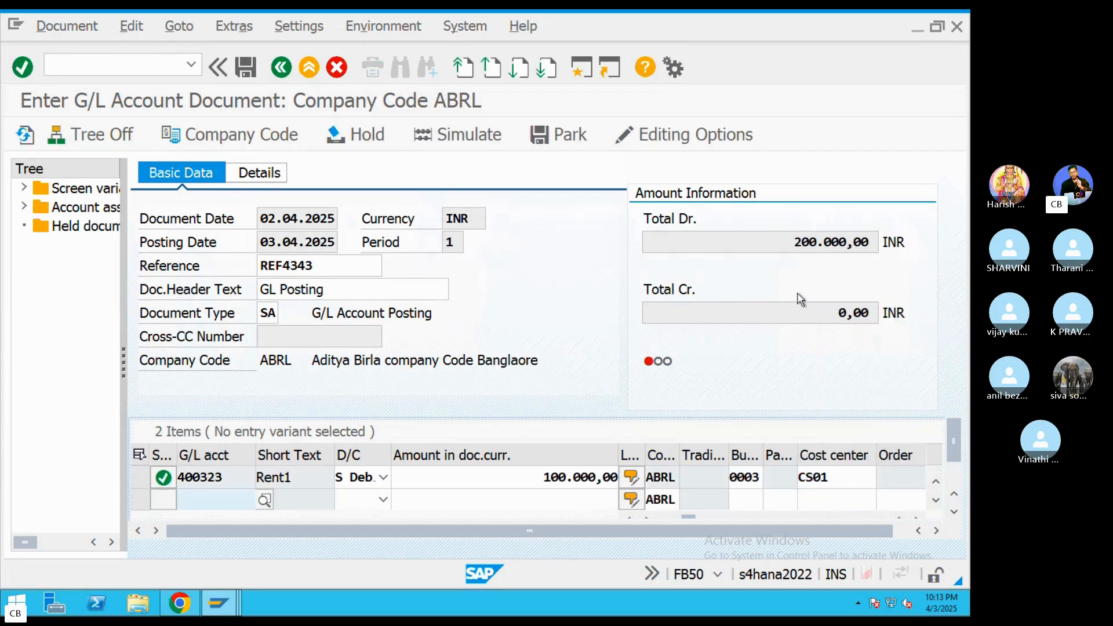
Look up the list of G/L accounts for company ABRL
left_click(265, 500)
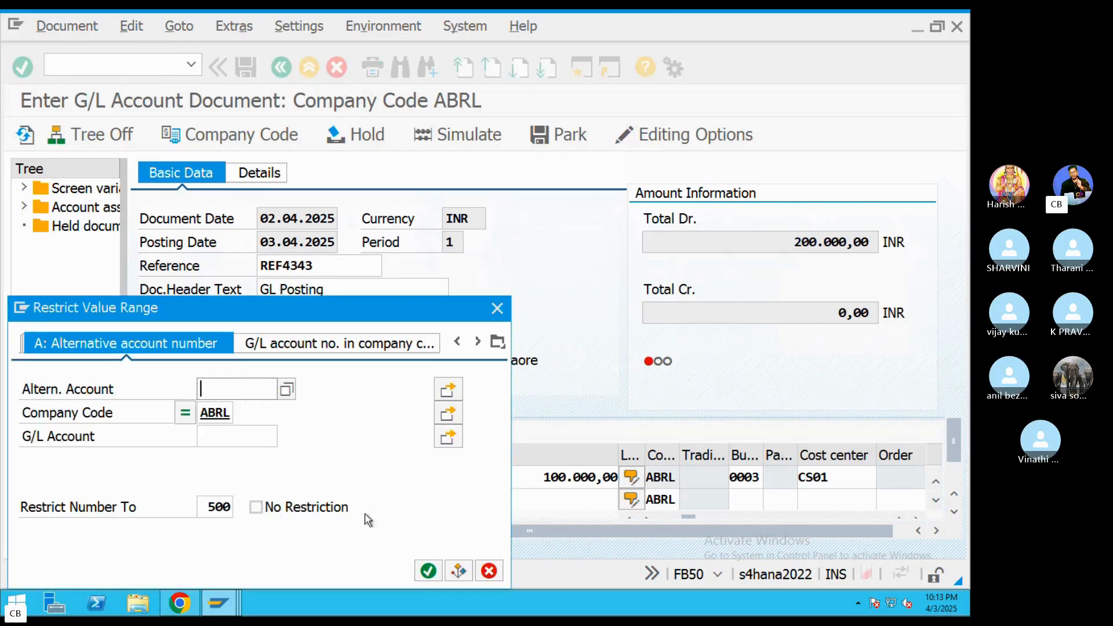
left_click(423, 568)
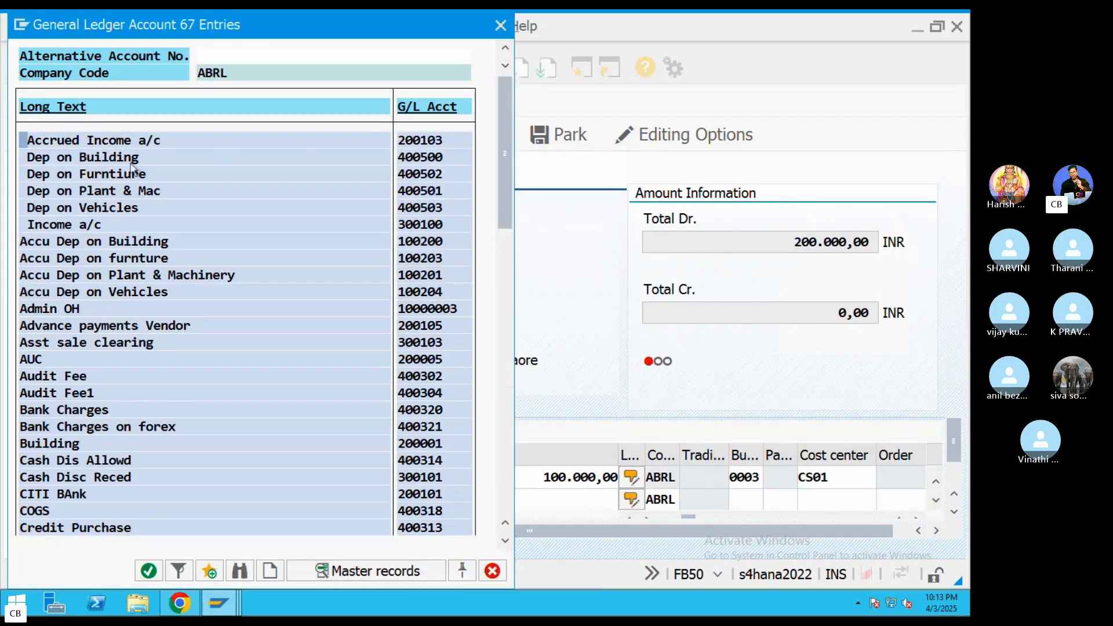
scroll(80, 417, "down", 1)
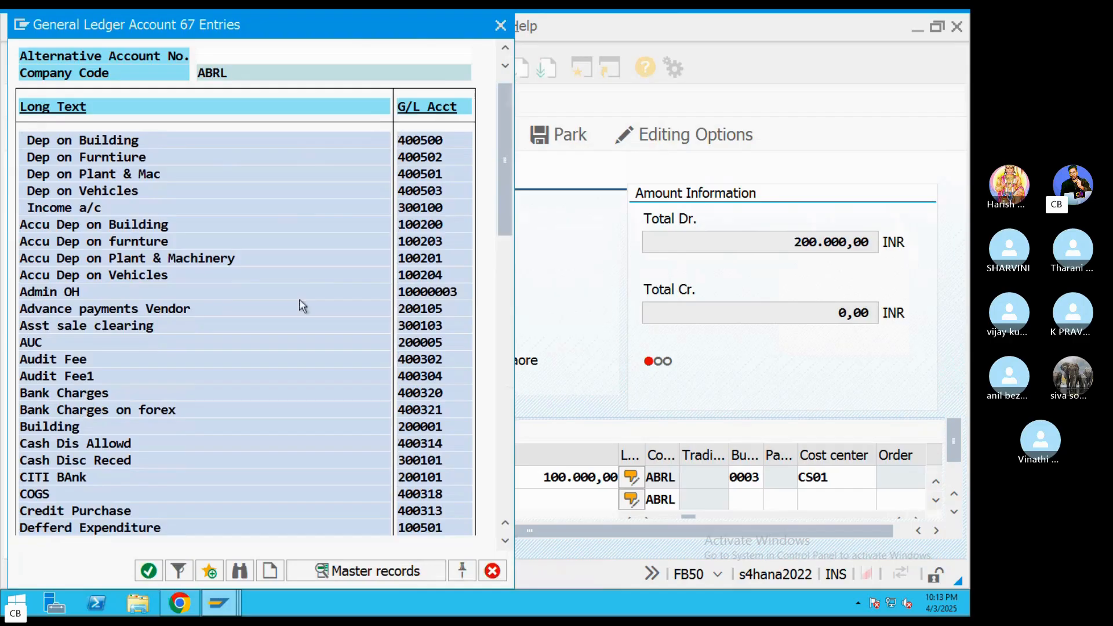
left_click(501, 25)
Add a 200101 credit line with amount * to balance at 200,000
left_click(239, 500)
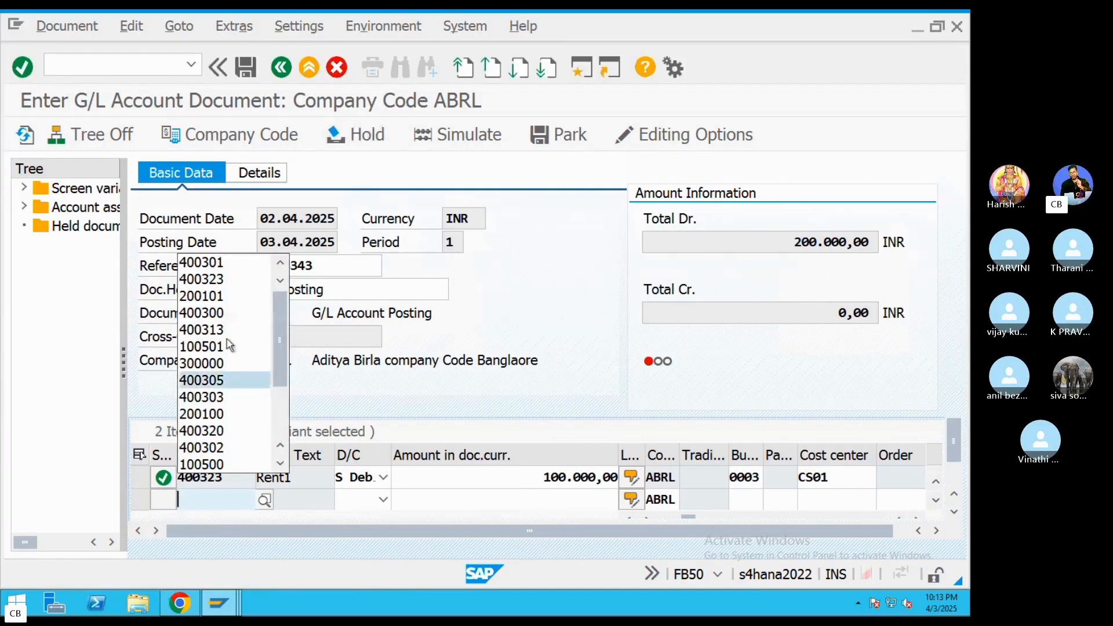
left_click(210, 295)
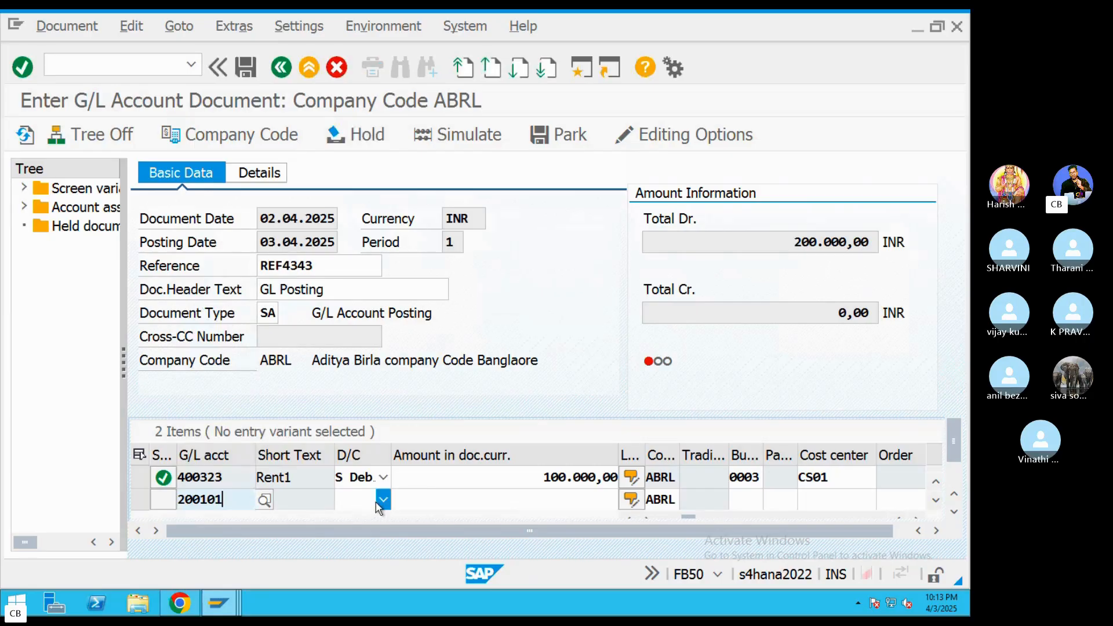
left_click(383, 500)
left_click(366, 518)
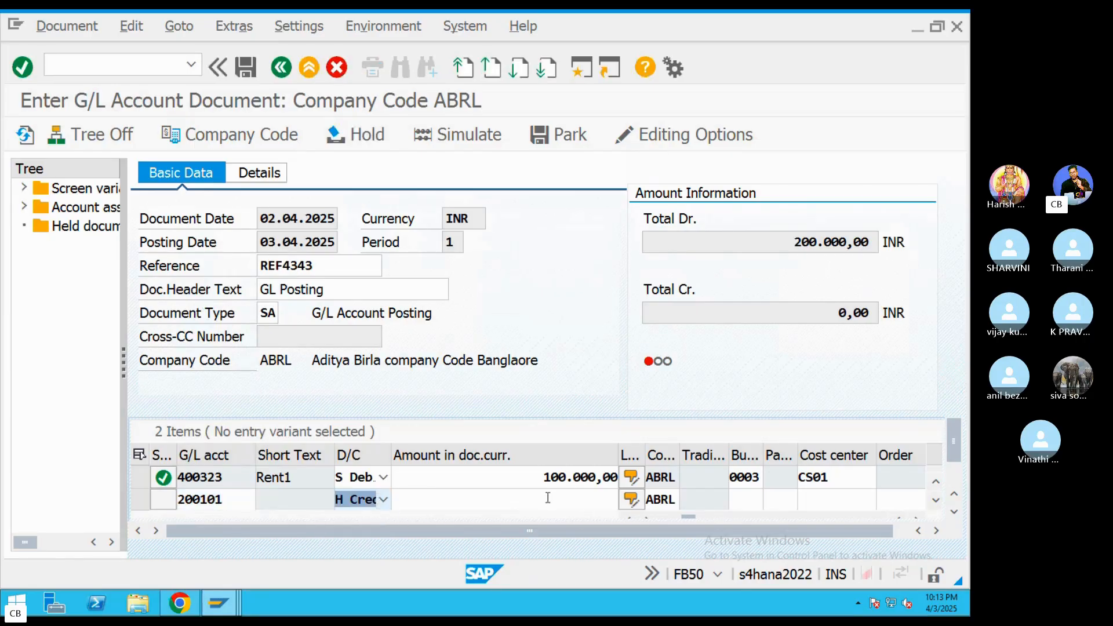
left_click(548, 498)
type("*")
key("Return")
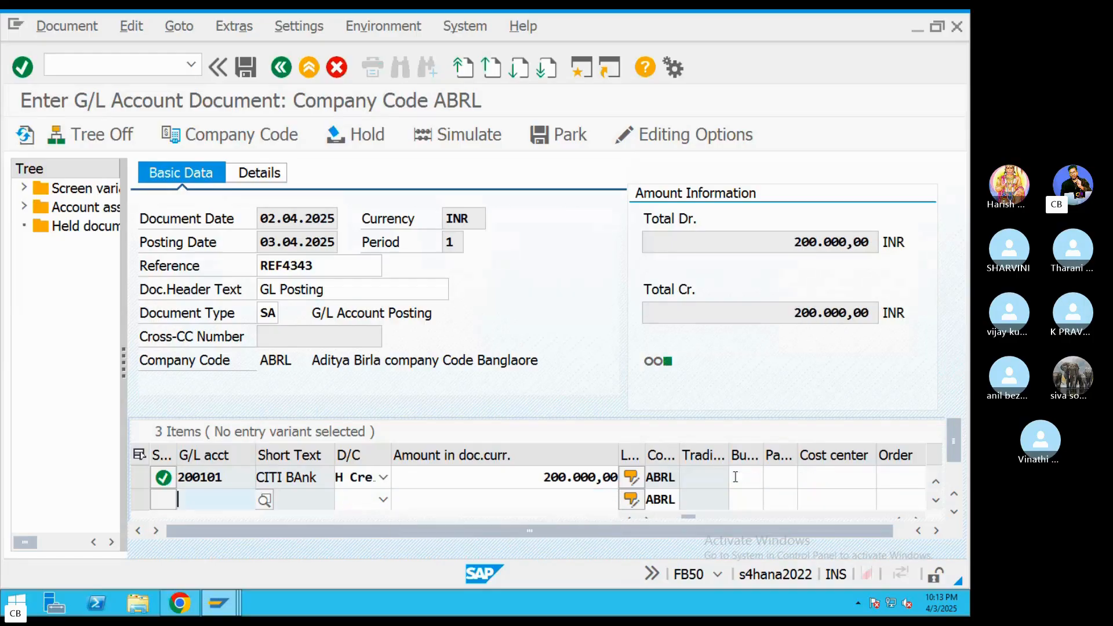
scroll(675, 474, "up", 2)
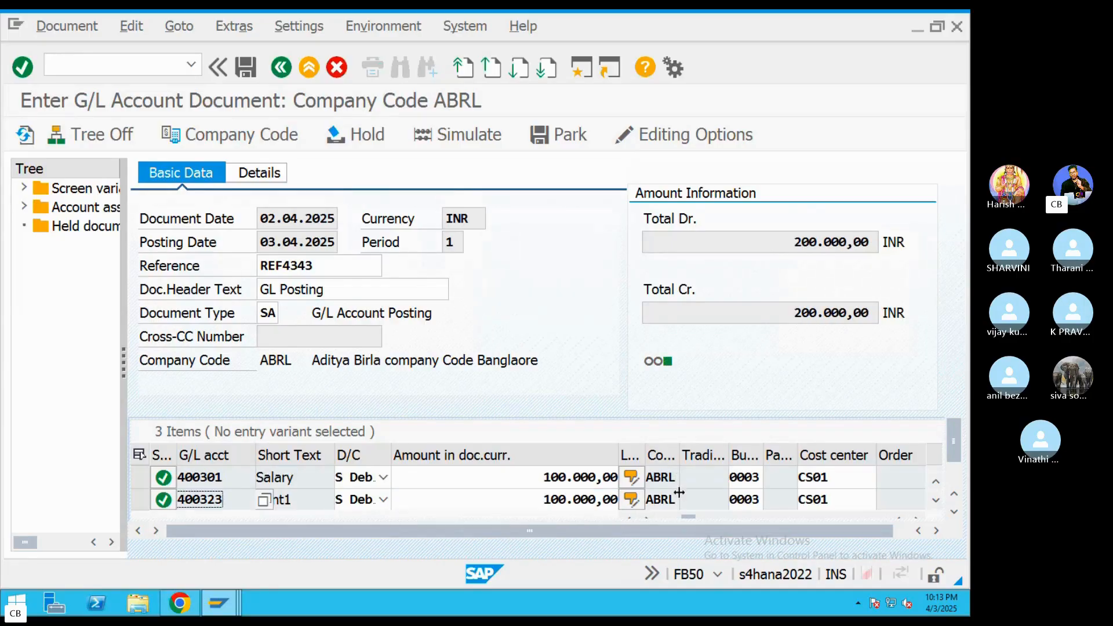
scroll(793, 479, "down", 3)
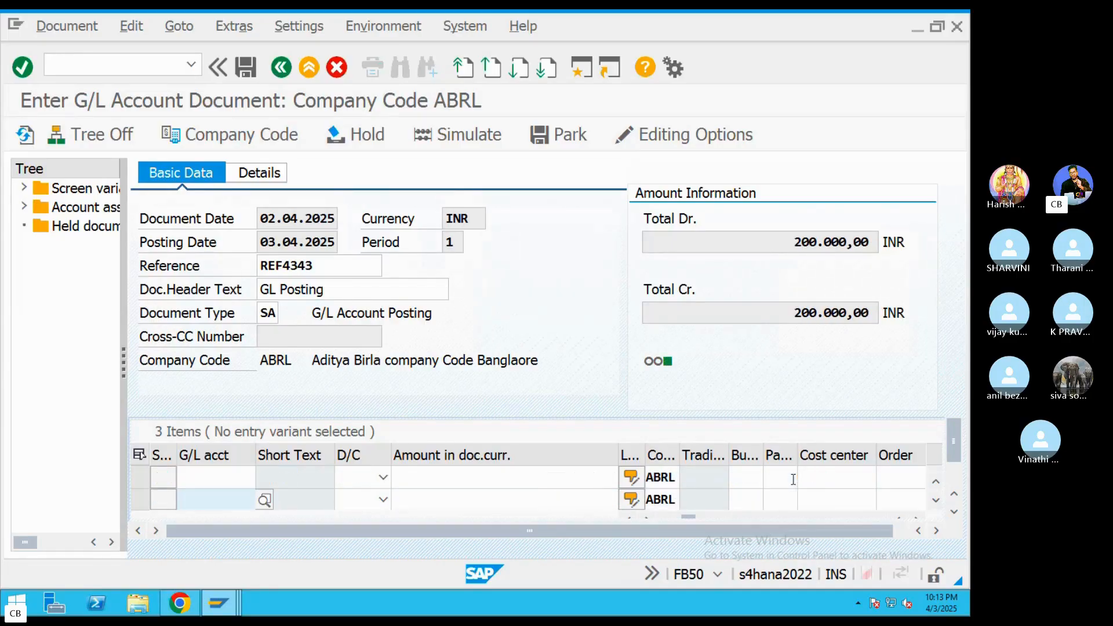
Simulate and post the G/L document, then display posted document 2
left_click(454, 140)
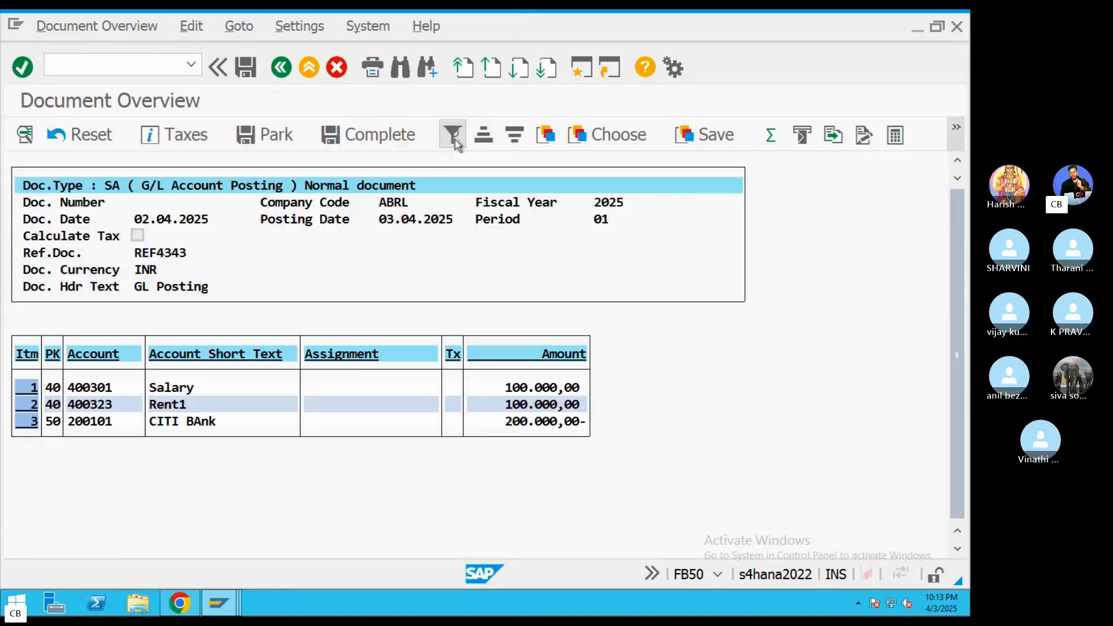
left_click(240, 74)
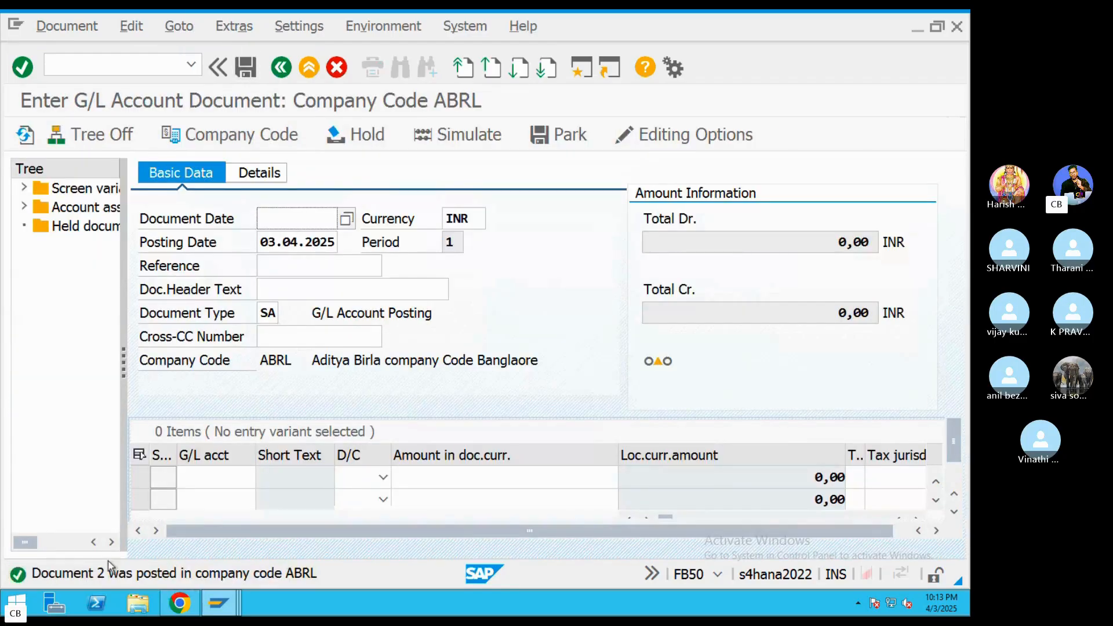
left_click(67, 26)
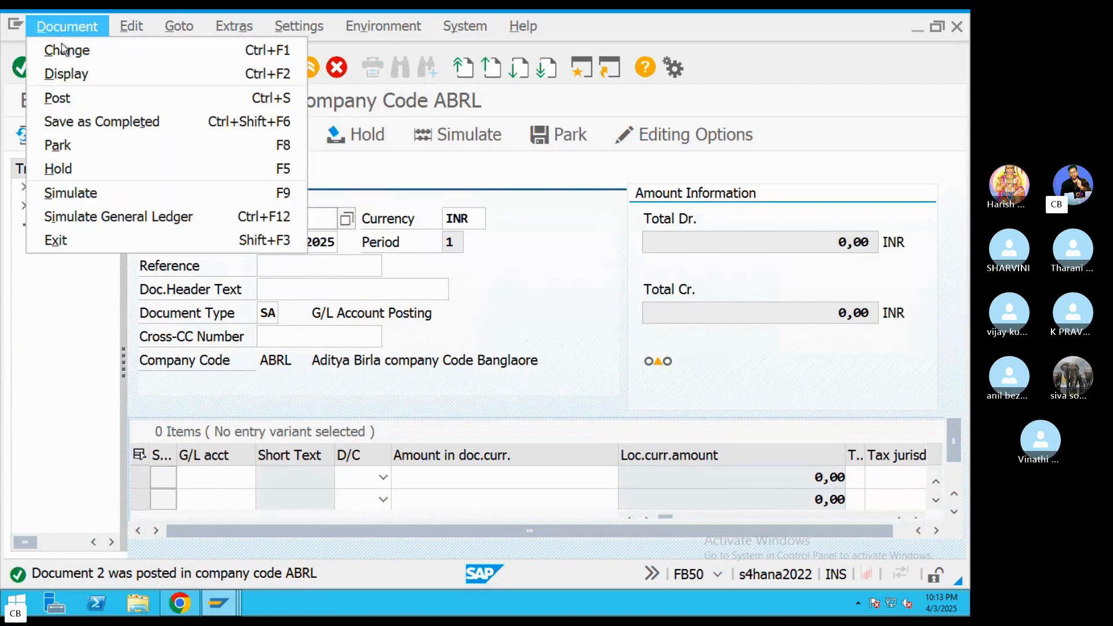
left_click(73, 80)
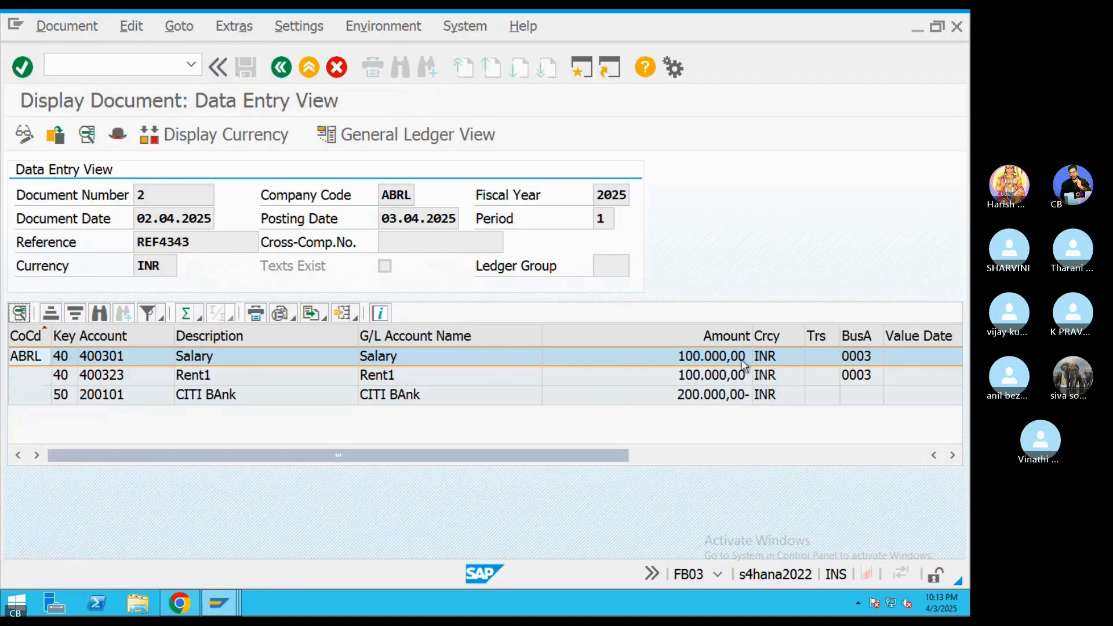
In the entry view, check the CITI BAnk line's empty profit center
left_click(840, 456)
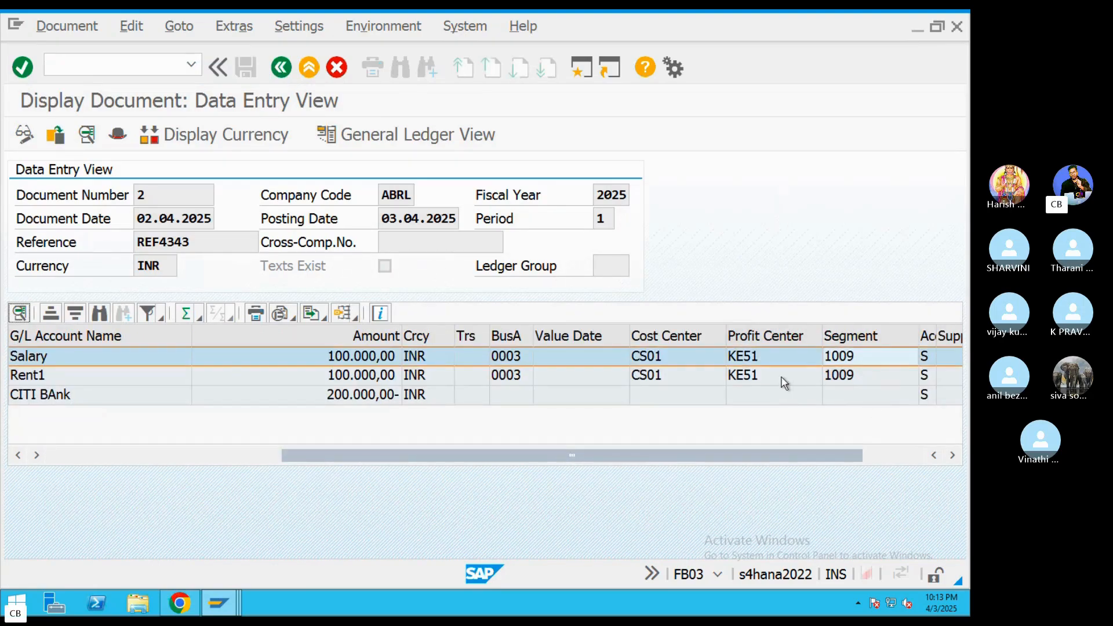
left_click(751, 395)
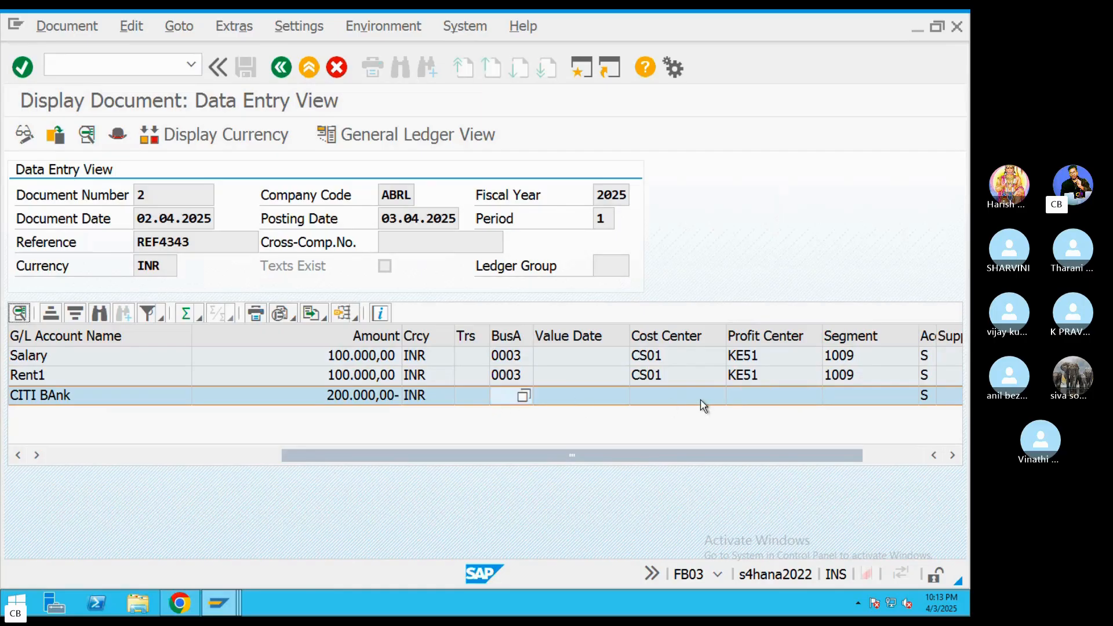
left_click_drag(332, 461, 97, 461)
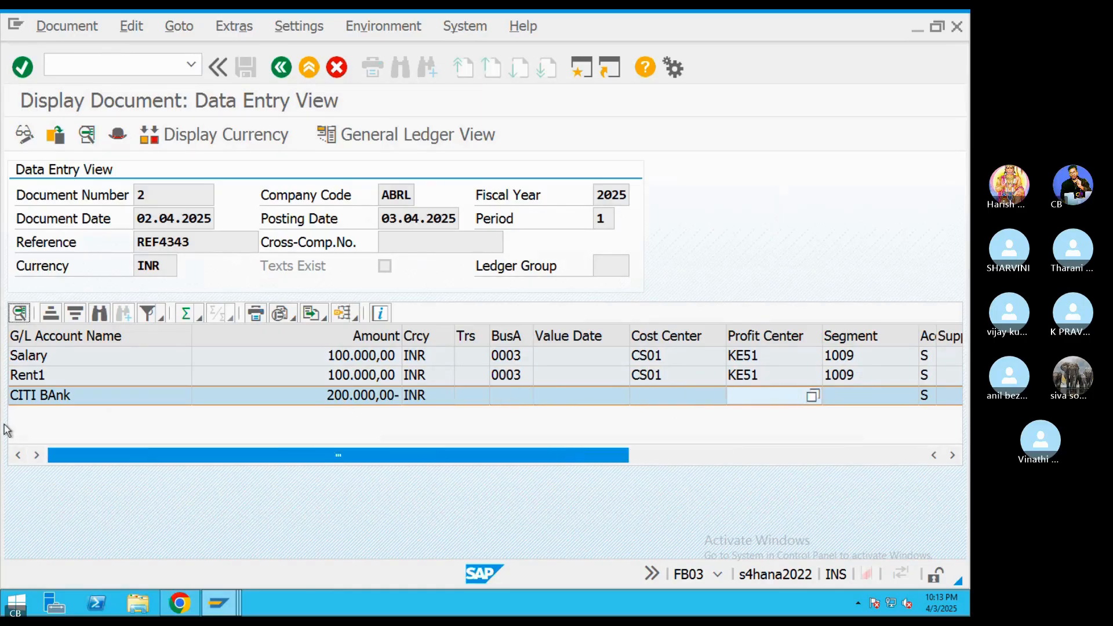
In the General Ledger View, check the CITI BAnk line's segment 1009 and profit center KE51
left_click(369, 142)
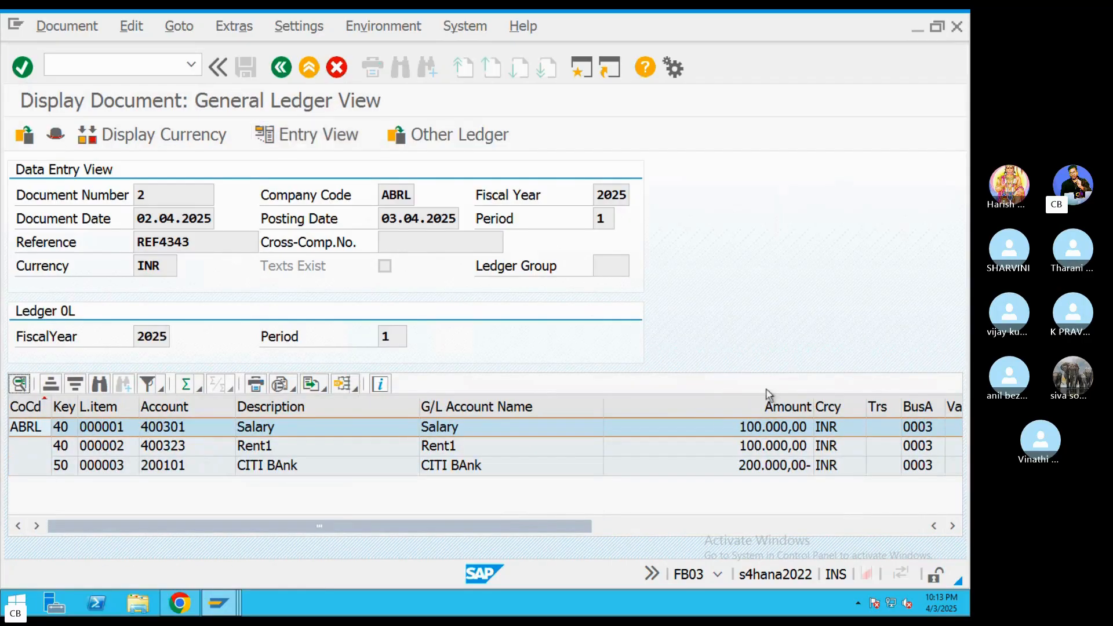
left_click_drag(523, 520, 858, 552)
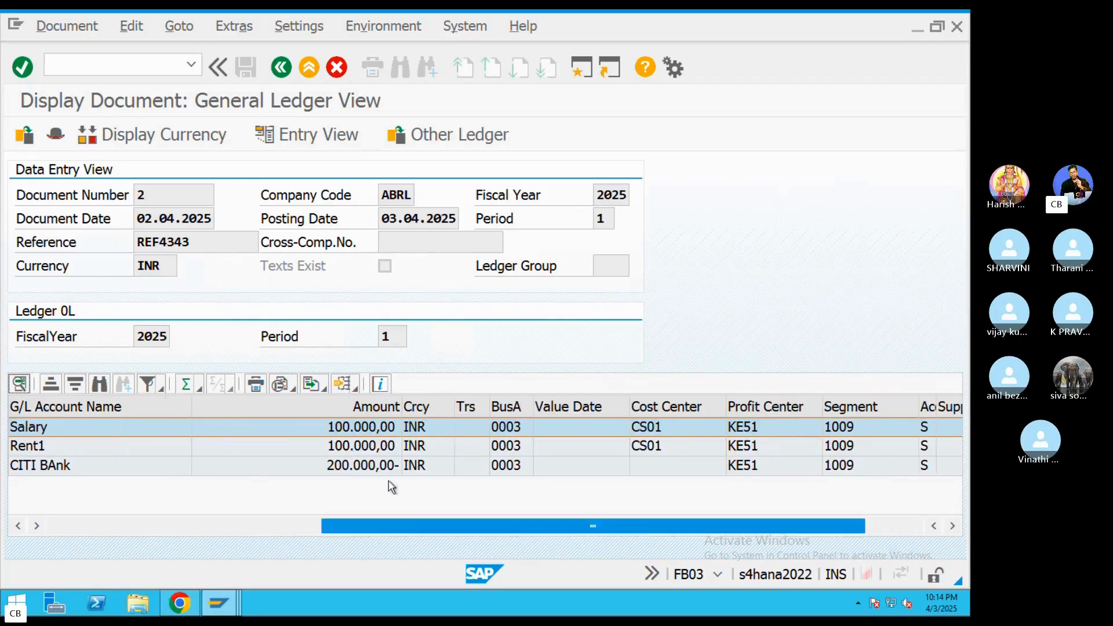
left_click(352, 472)
left_click(835, 472)
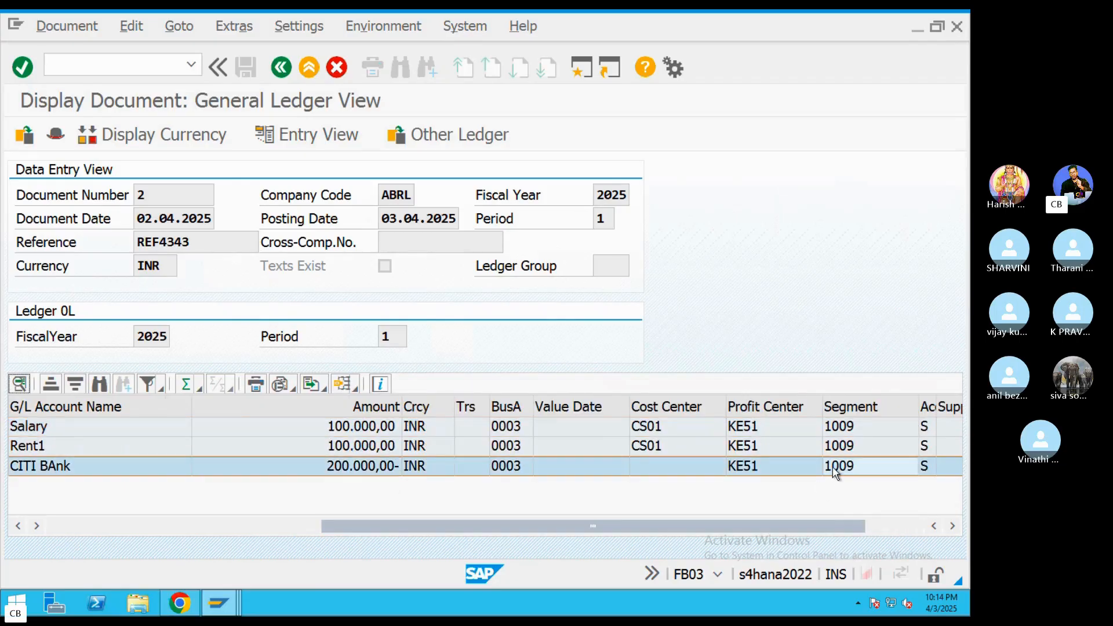
left_click(758, 471)
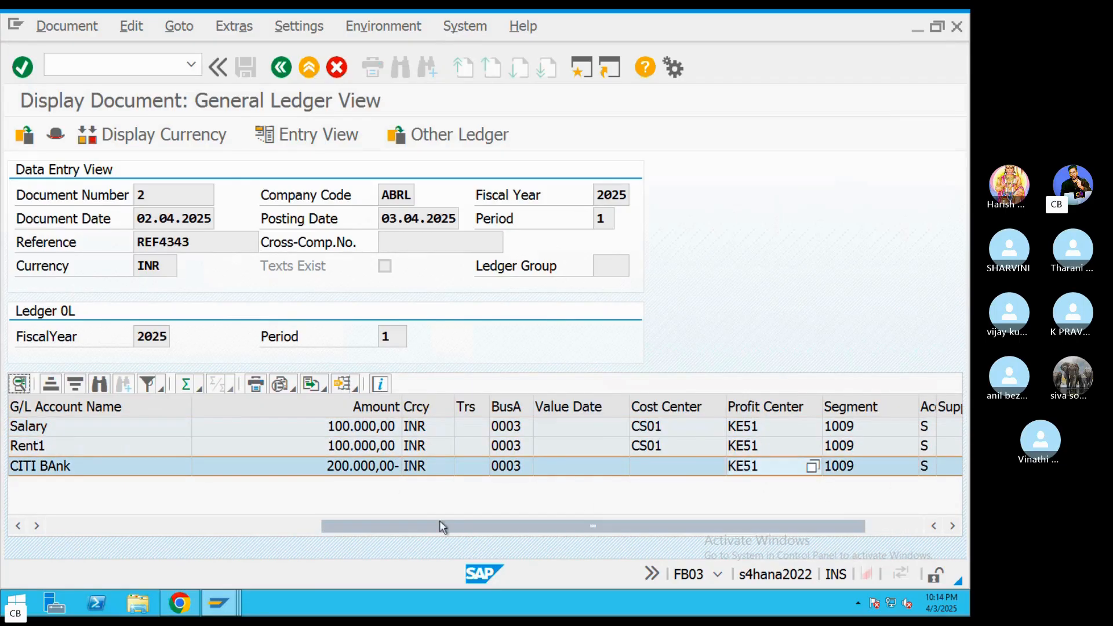
left_click_drag(440, 525, 56, 527)
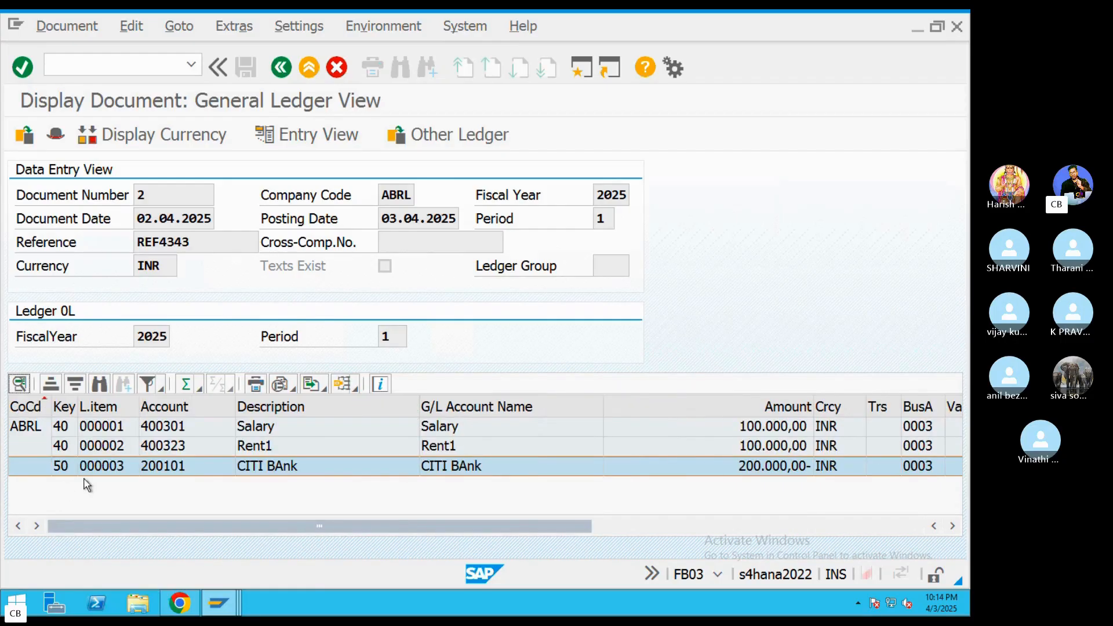
left_click(250, 473)
left_click_drag(356, 526, 771, 531)
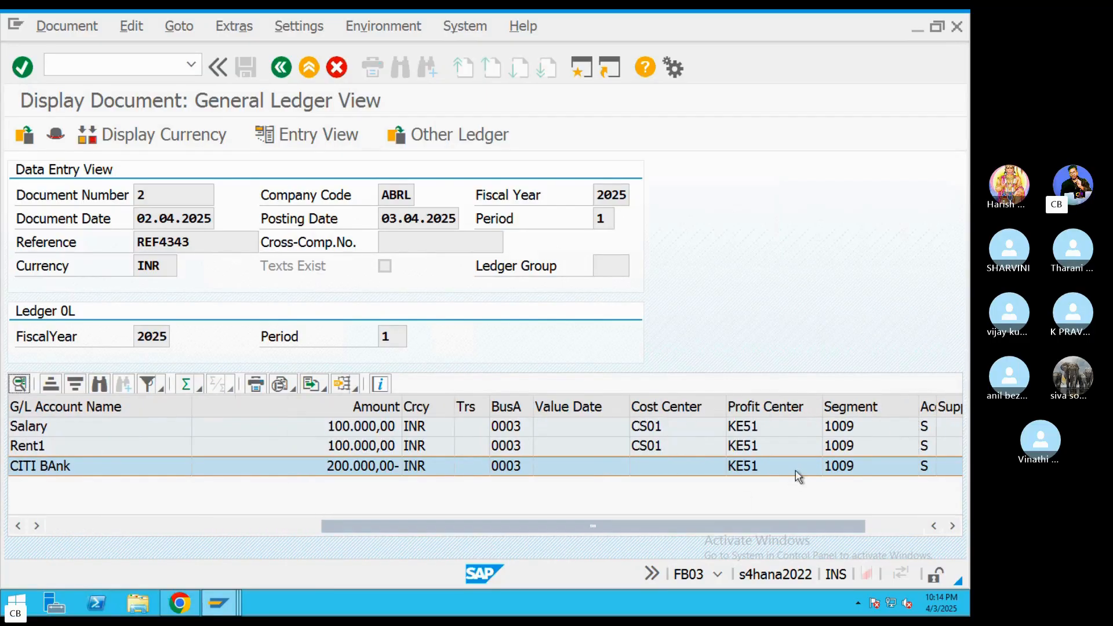
left_click(827, 472)
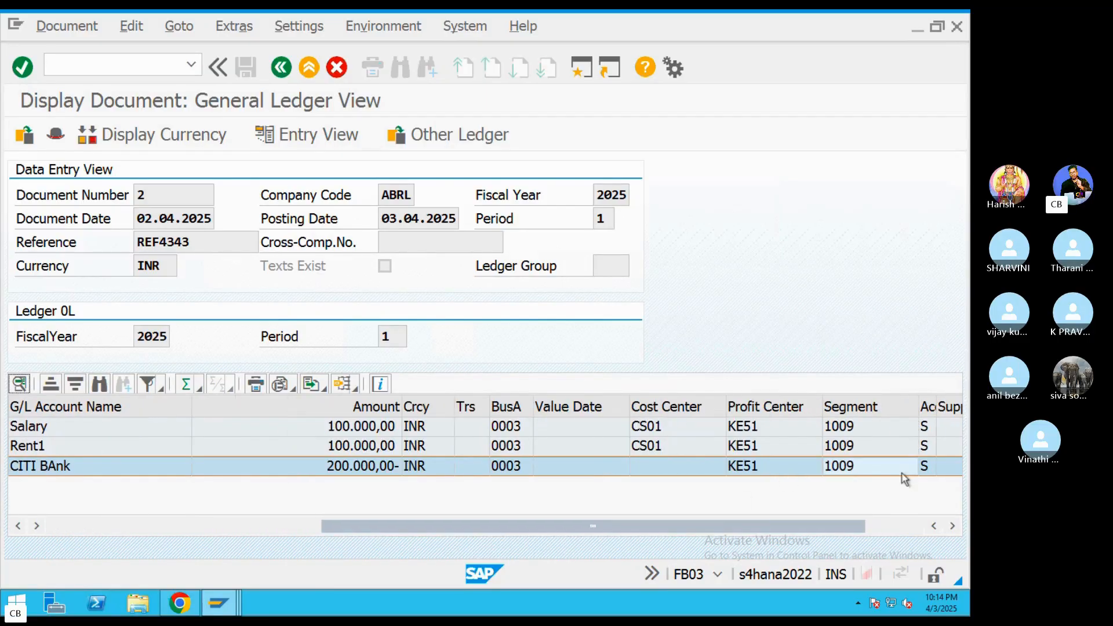
left_click(748, 472)
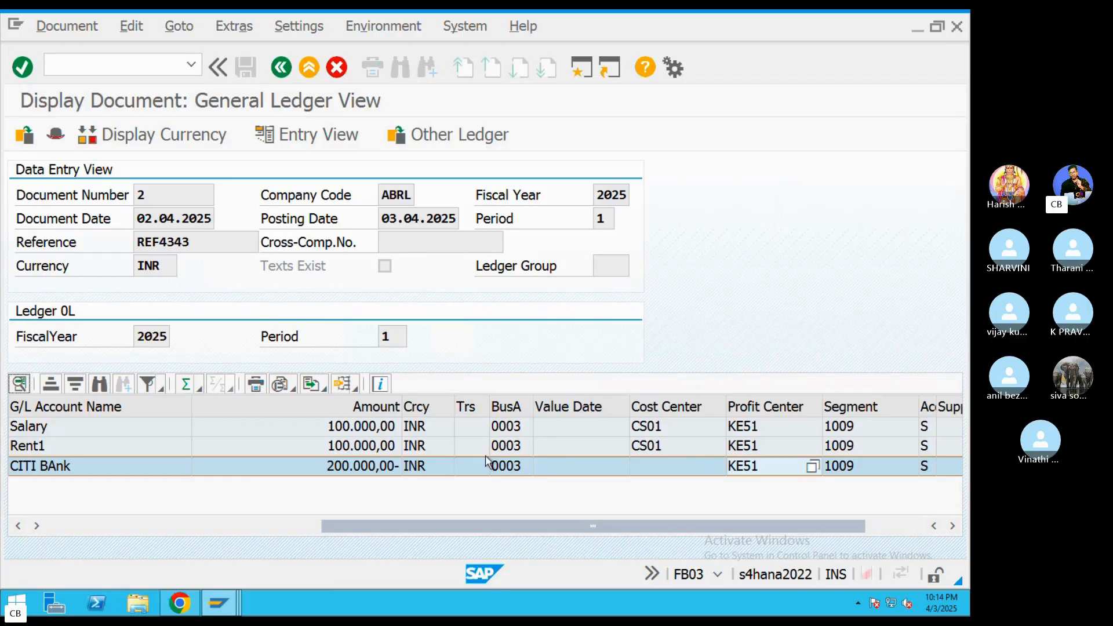
left_click(679, 466)
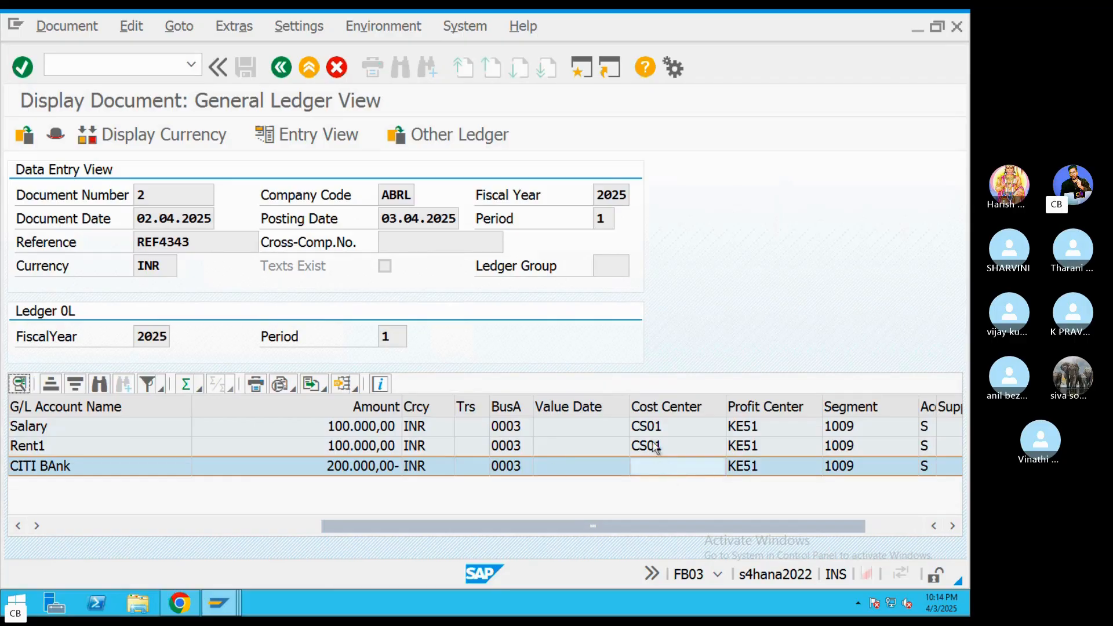
left_click(746, 467)
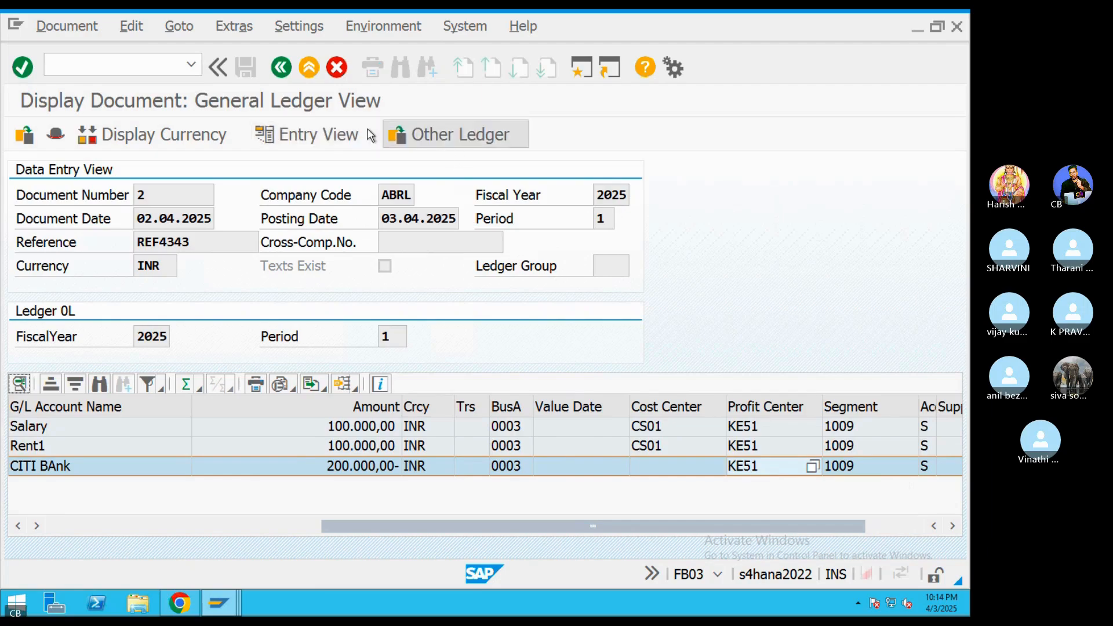
Compare with the Data Entry View's Rent1 and CITI BAnk lines
left_click(348, 135)
left_click_drag(563, 458, 879, 465)
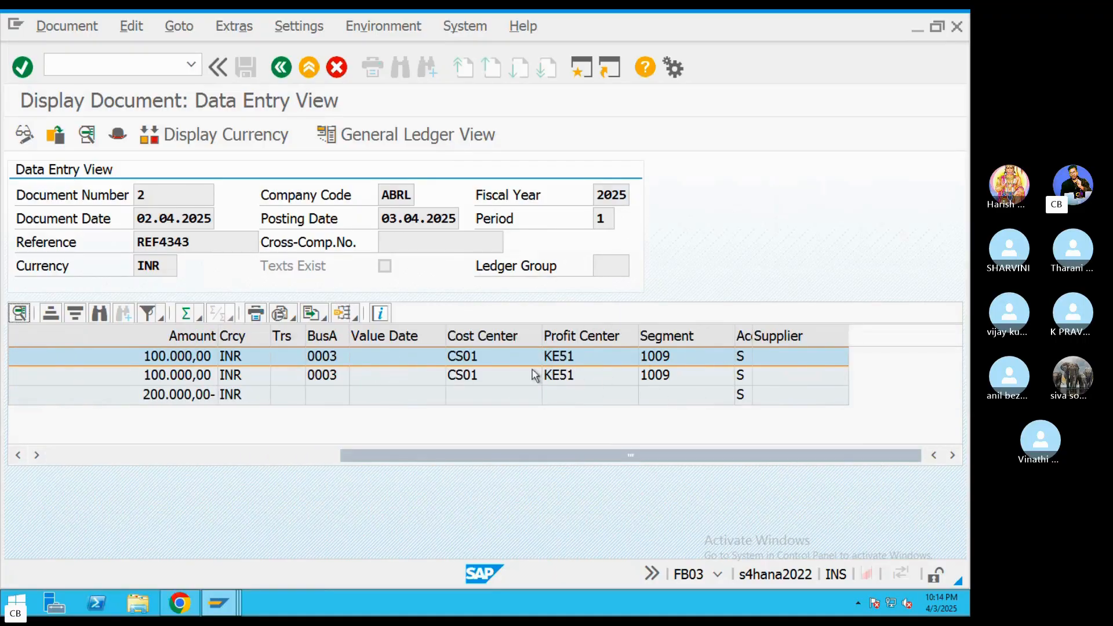
left_click(666, 380)
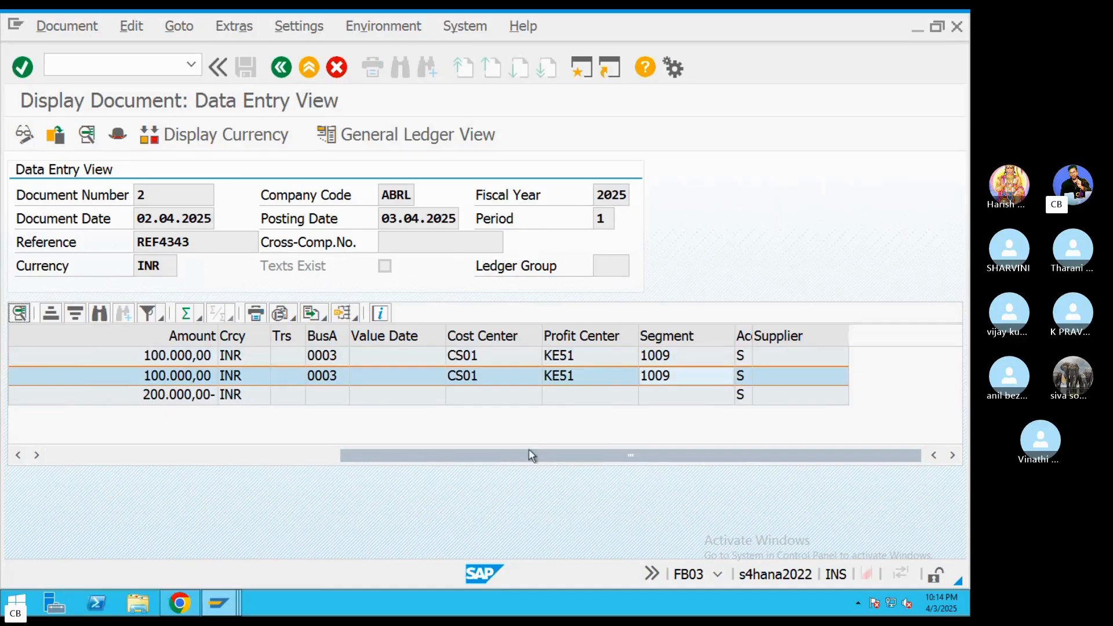
left_click_drag(530, 455, 232, 456)
left_click(197, 403)
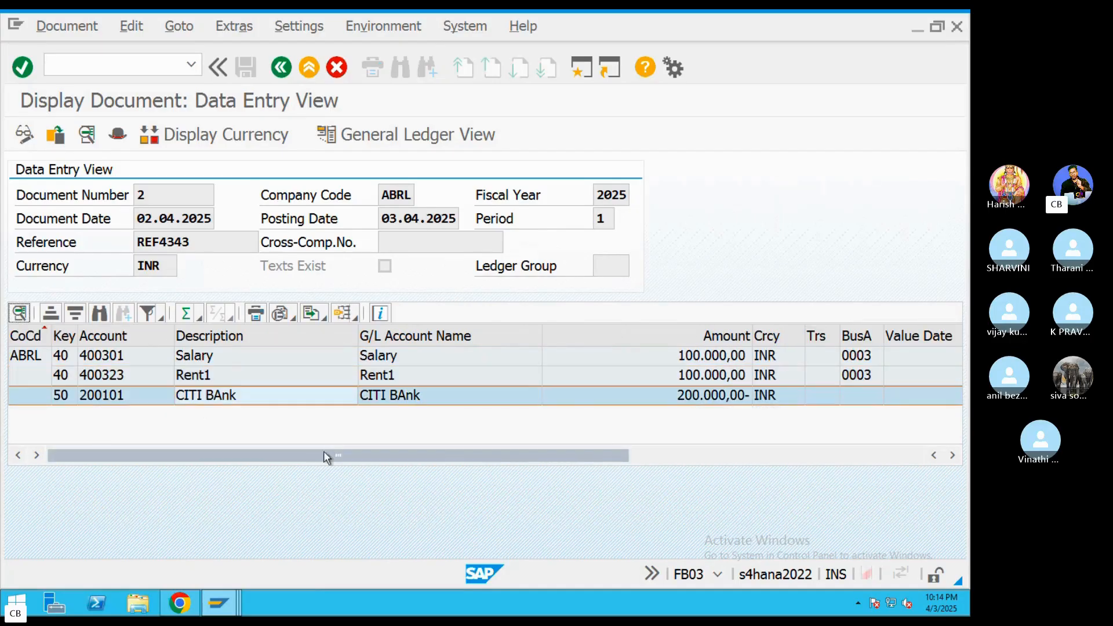
left_click_drag(324, 456, 797, 405)
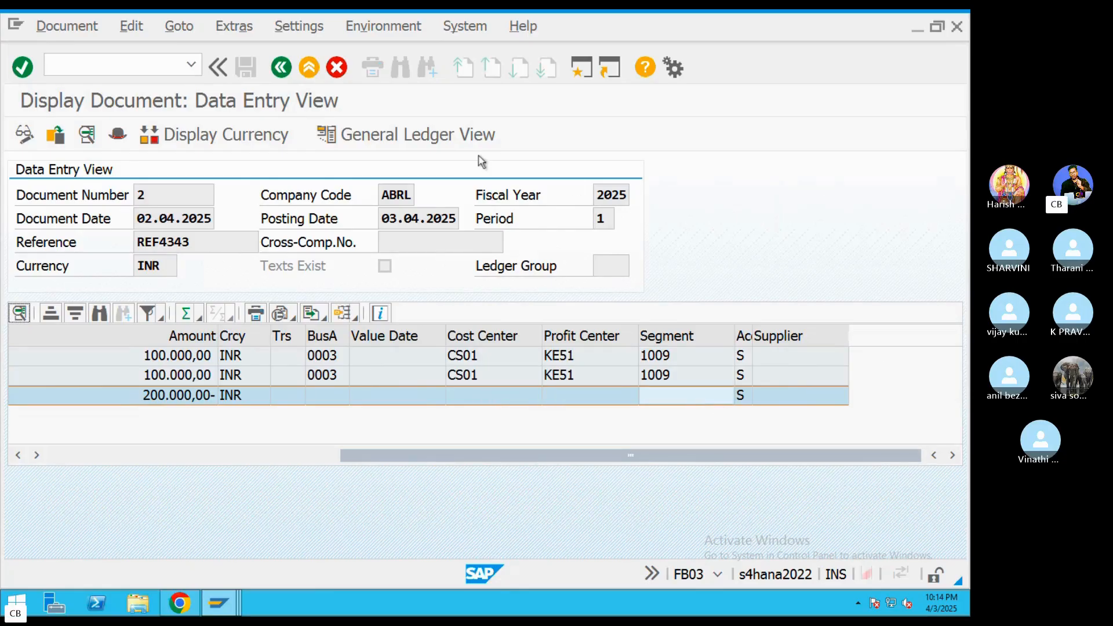
Return to the General Ledger View and scroll the CITI BAnk line to Profit Center/Segment
left_click(409, 137)
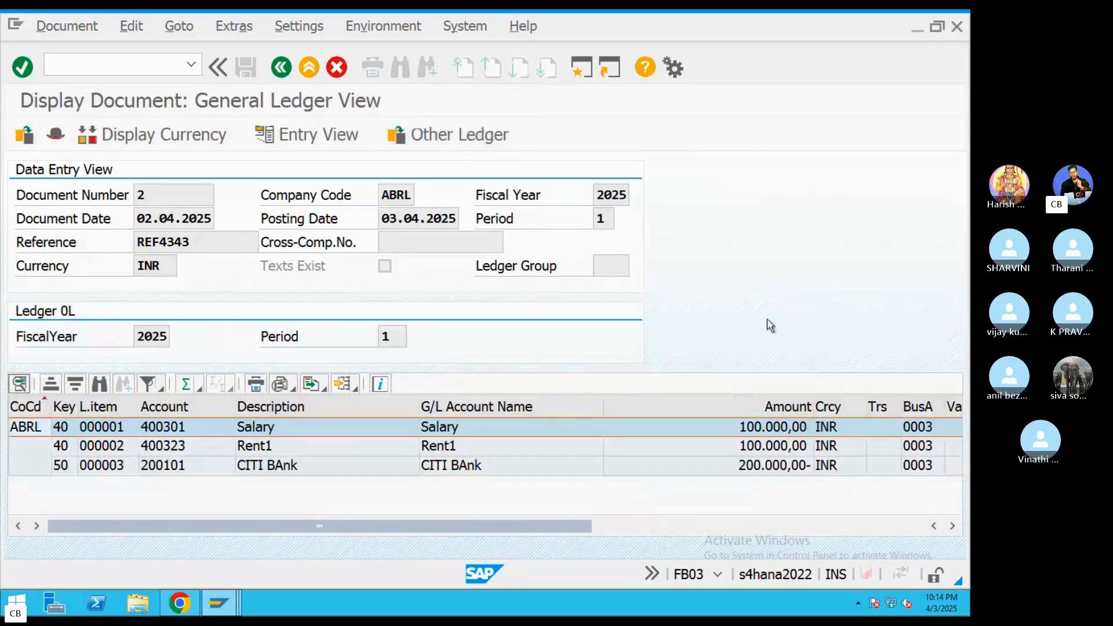
left_click(438, 465)
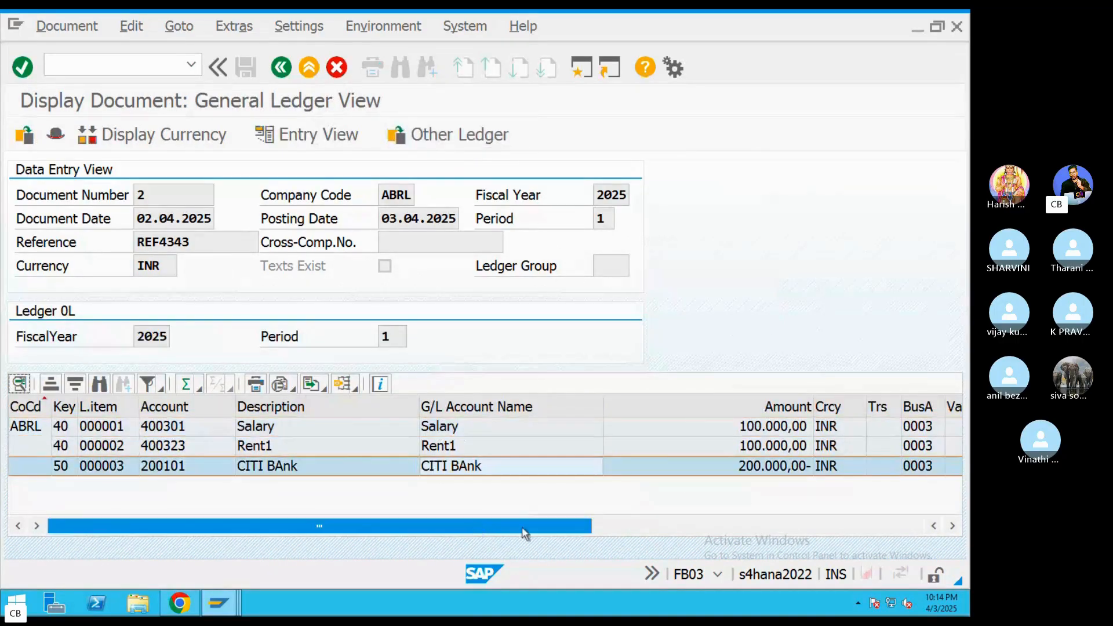
left_click_drag(522, 527, 853, 530)
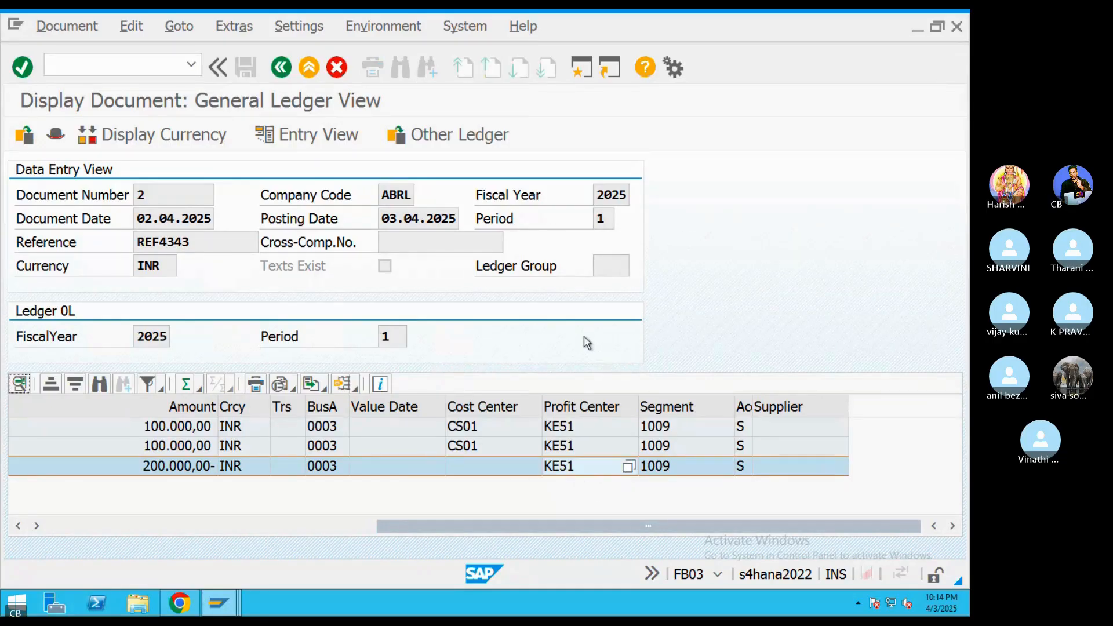
Switch between the SAP session and the Skype call, ending on the Skype call window
key("ctrl+Left")
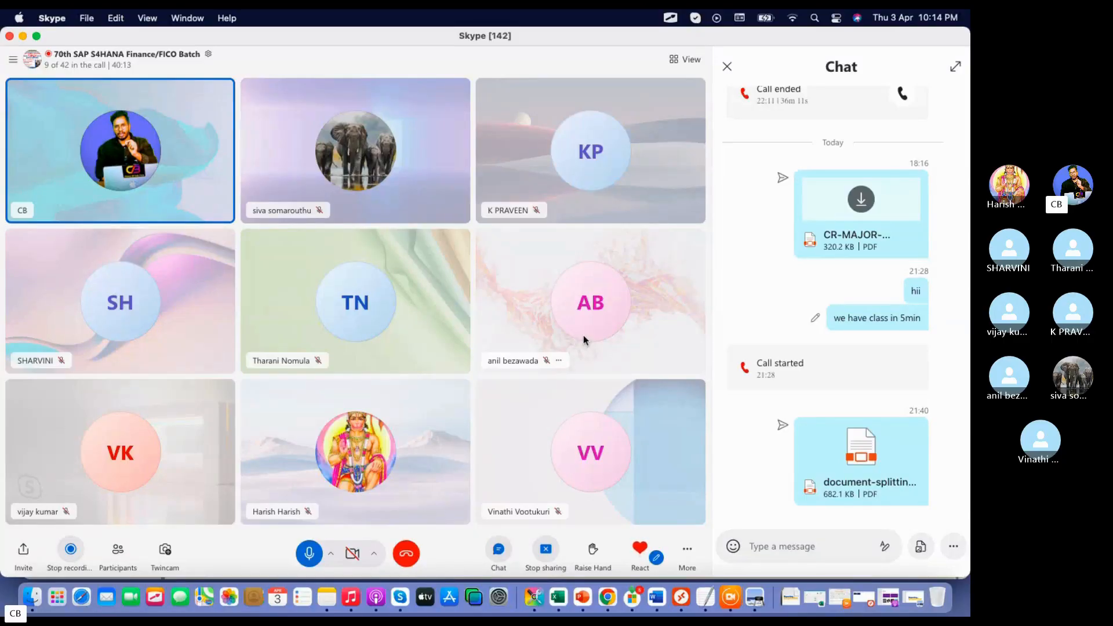
key("ctrl+Right")
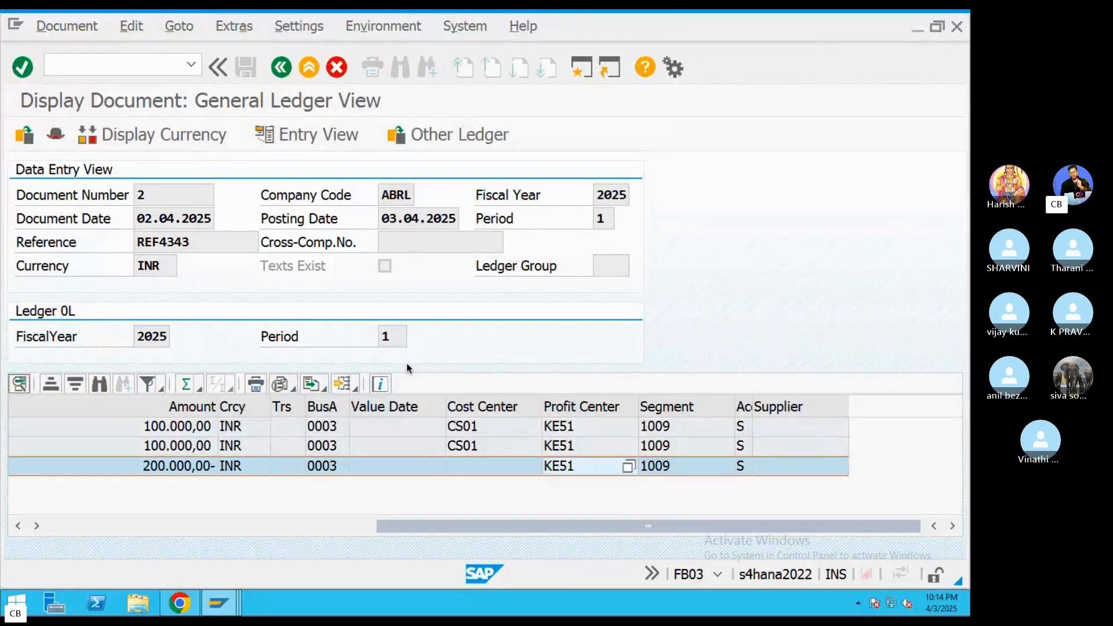
key("ctrl+Left")
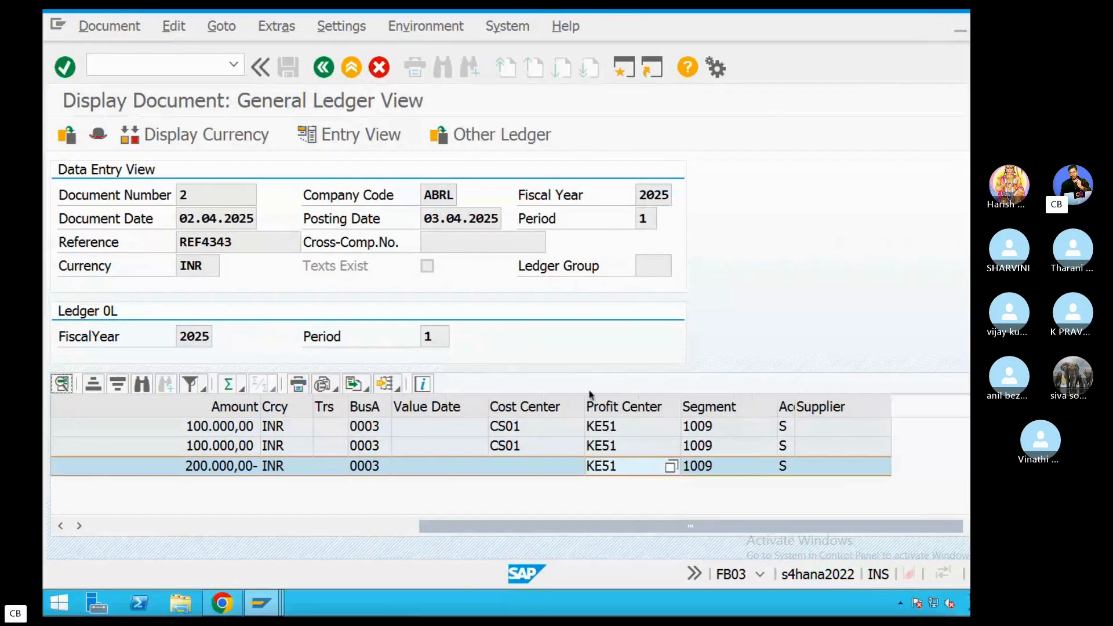